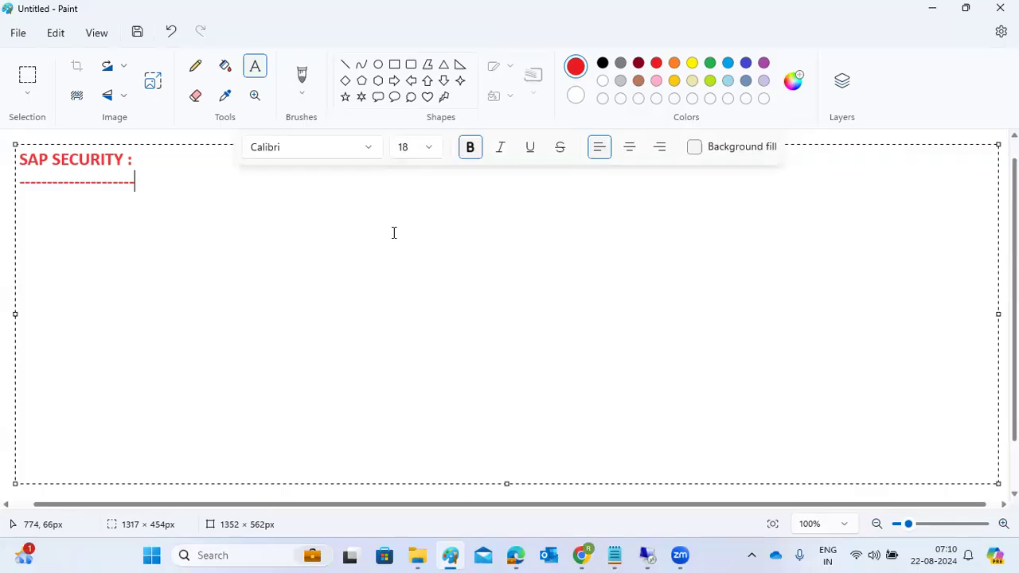
Type USER, ROLE and AUTHORIZATION on their own lines below the SAP SECURITY heading.
key(Return)
key(Return)
text(USER)
key(Return)
text(ROLE)
key(Return)
key(Return)
text(AUTHORIZATION)
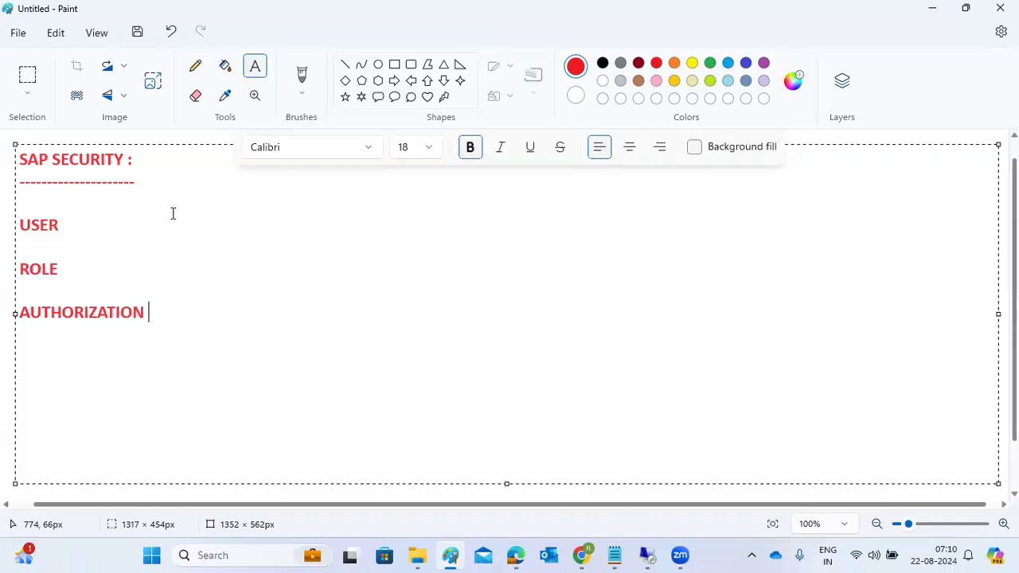
Draw straight red lines connecting USER, ROLE and AUTHORIZATION, with short ticks beside each word.
click(344, 73)
drag(79, 229, 144, 204)
drag(77, 269, 102, 219)
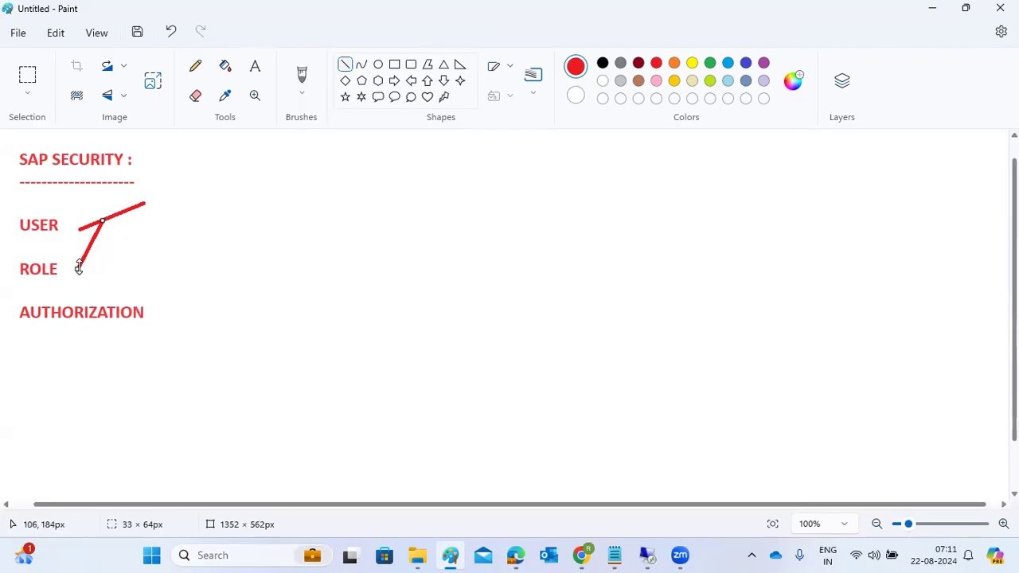
drag(147, 305, 82, 260)
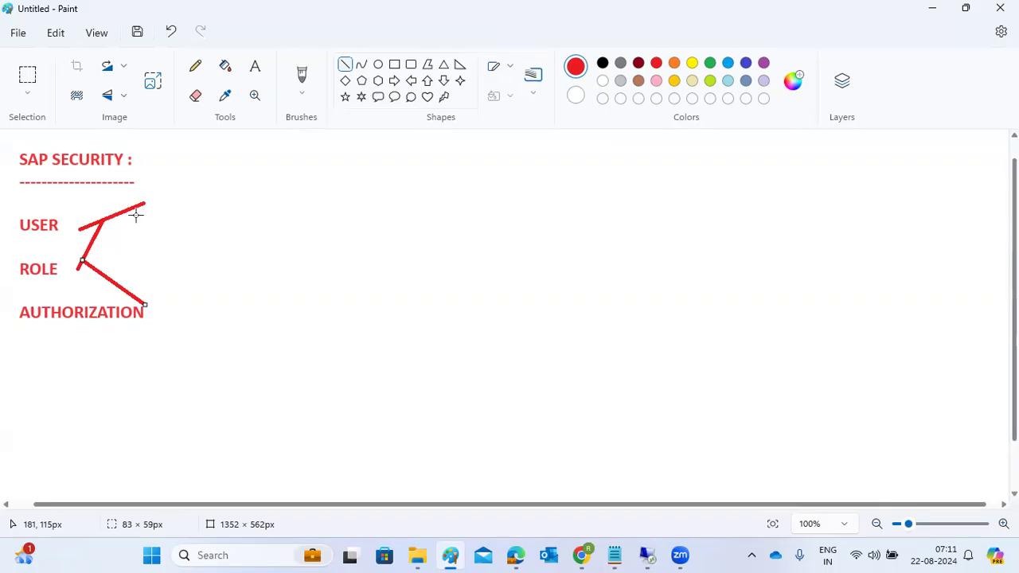
drag(47, 283, 55, 278)
drag(54, 326, 61, 326)
drag(53, 237, 57, 234)
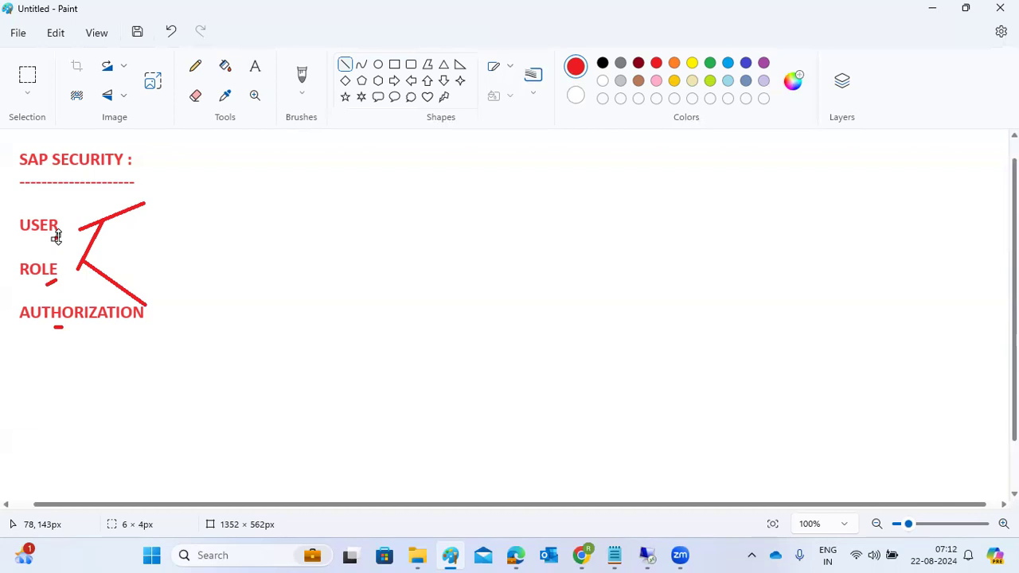
Create a size-18 text box right of the diagram and type trial lines BASIS, ABAP, FUNC.
click(255, 66)
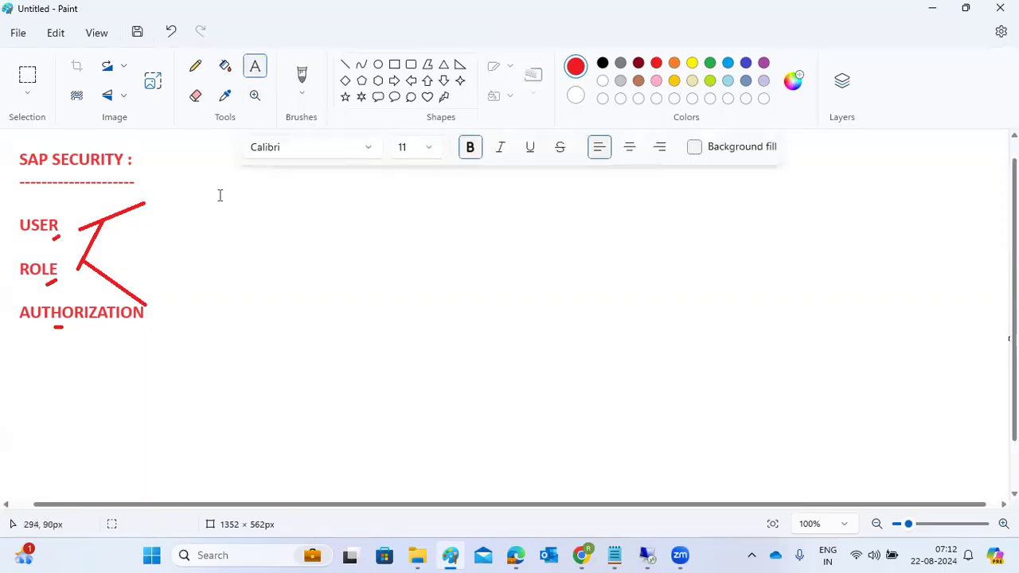
drag(183, 156, 984, 482)
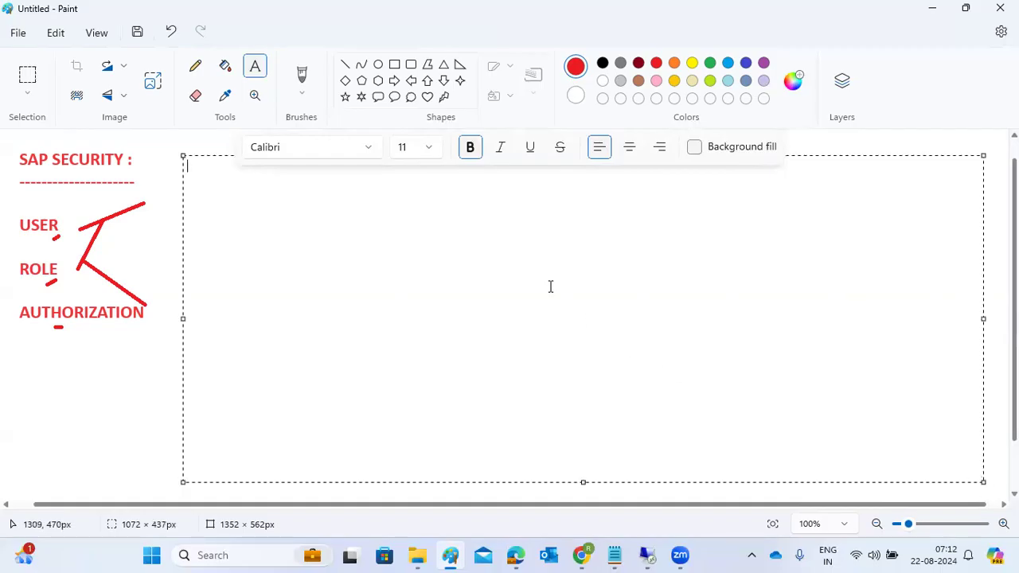
click(426, 149)
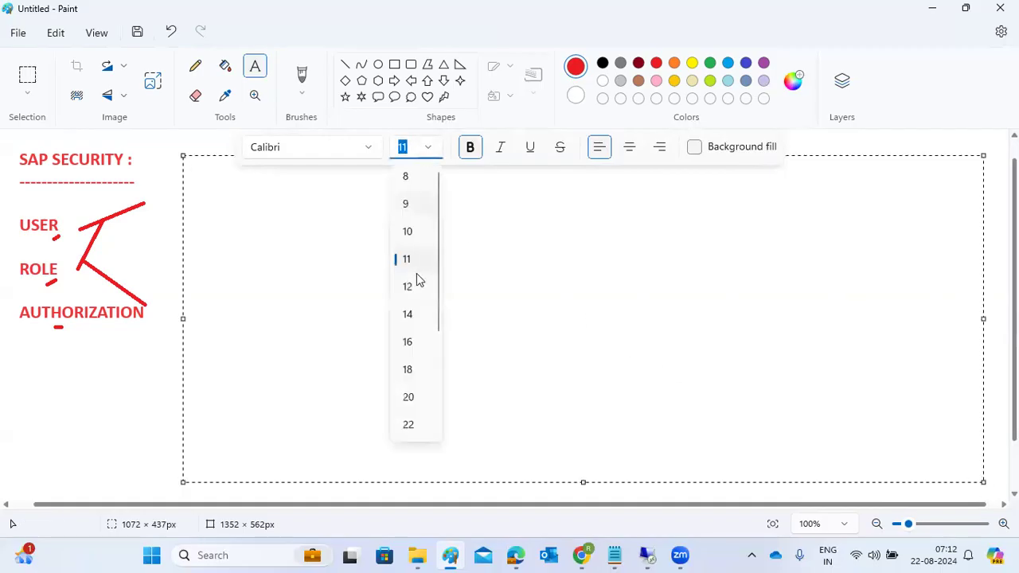
click(408, 373)
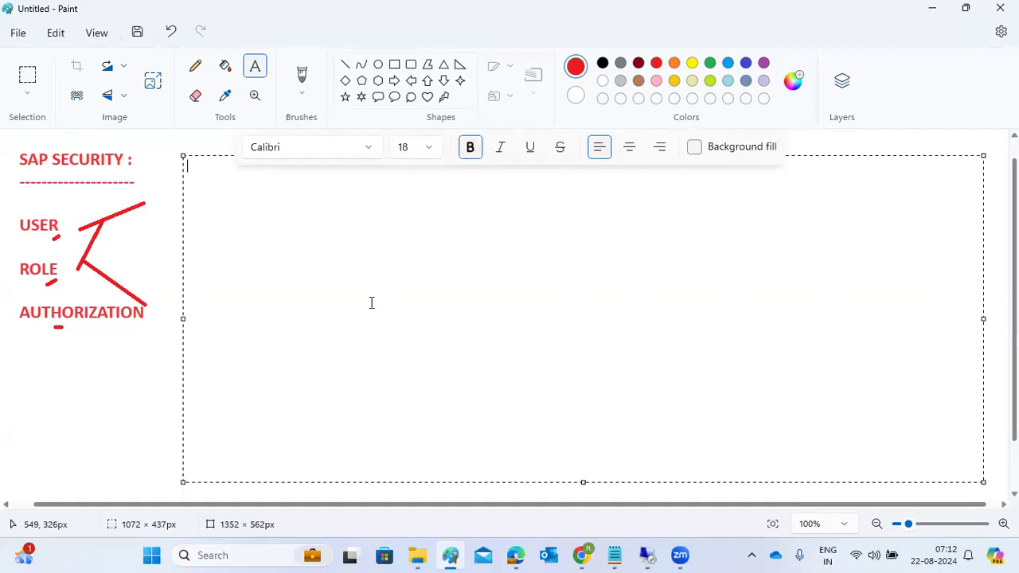
text(BASIS)
key(Return)
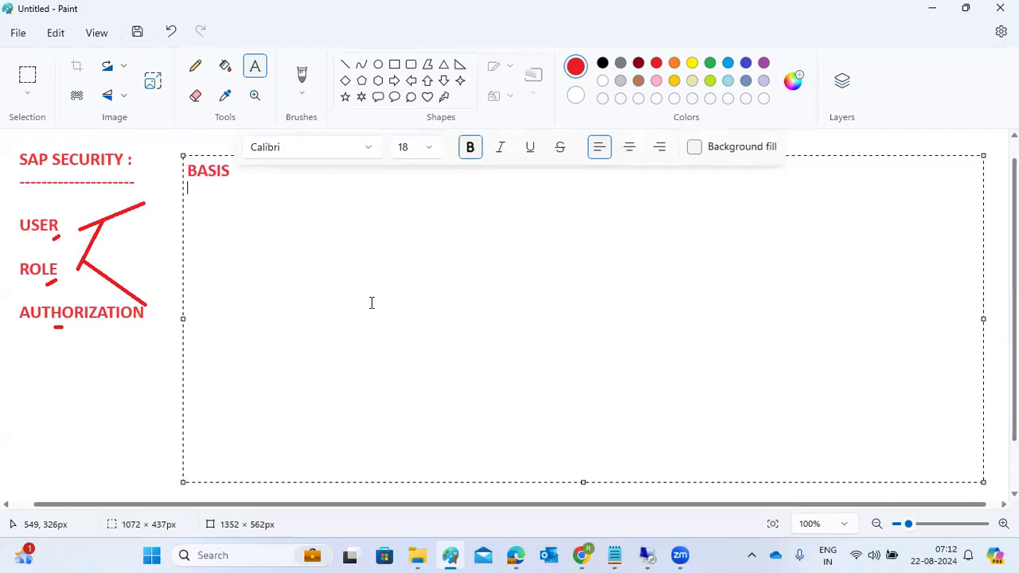
text(ABAP)
key(Return)
text(FUNC)
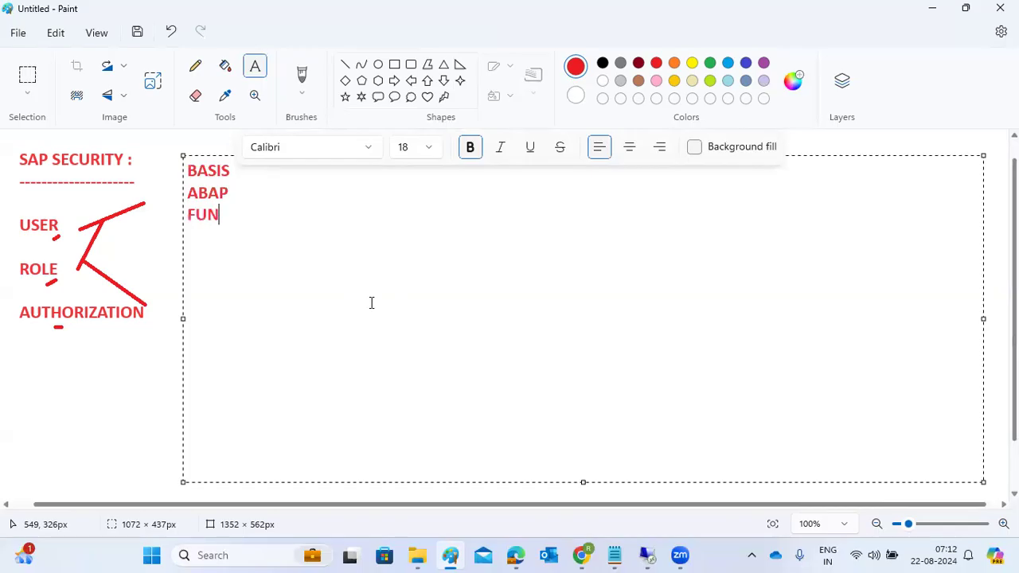
key(Return)
Erase the trial lines and write the note 'ROLE CREATION - PFCG -'.
key(BackSpace)
key(BackSpace)
key(BackSpace)
key(BackSpace)
key(BackSpace)
key(BackSpace)
key(BackSpace)
key(BackSpace)
key(BackSpace)
key(BackSpace)
key(BackSpace)
key(BackSpace)
key(BackSpace)
key(BackSpace)
key(BackSpace)
key(BackSpace)
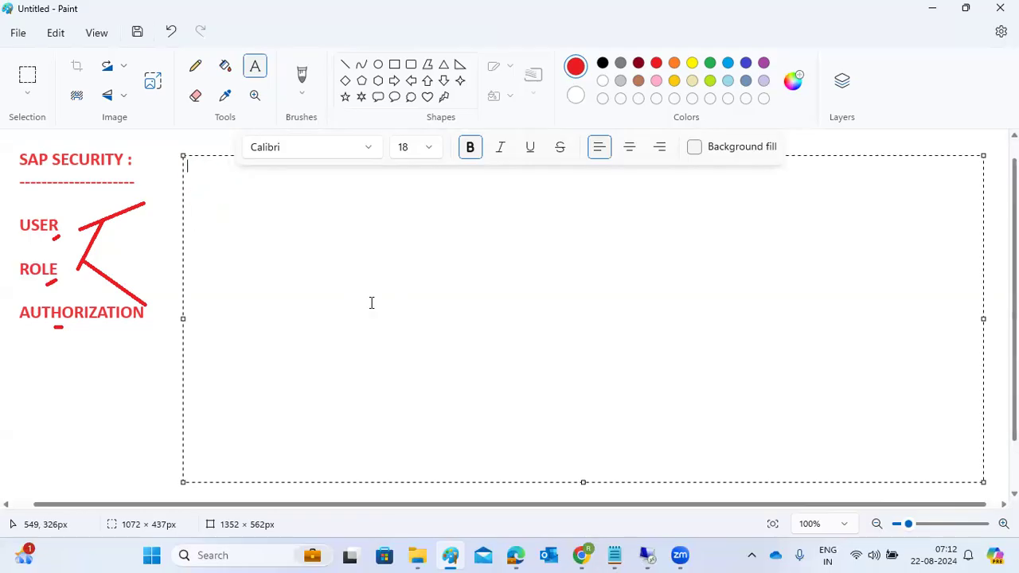
text(ROLE CREATION DONE)
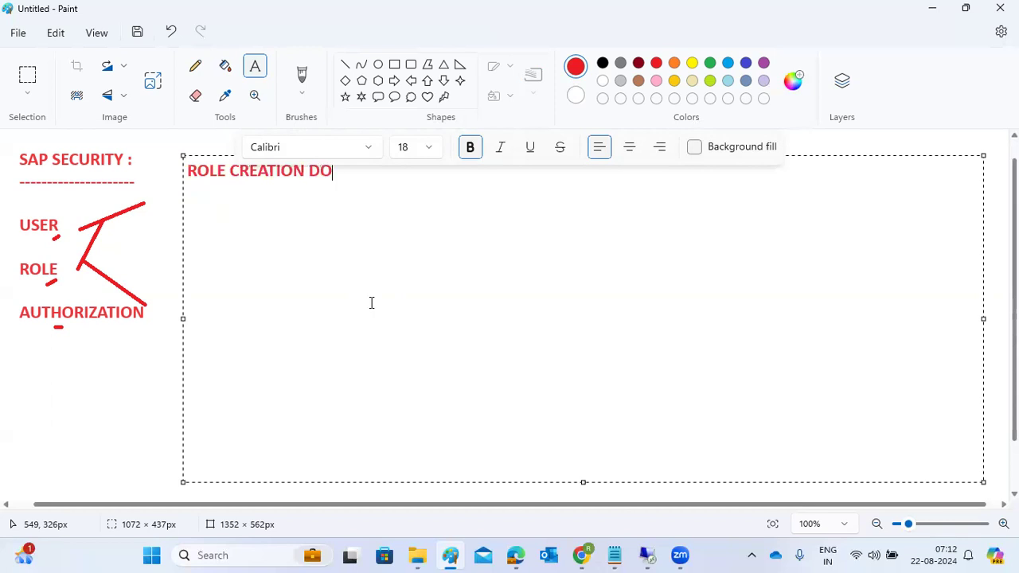
key(BackSpace)
key(BackSpace)
key(BackSpace)
key(BackSpace)
key(BackSpace)
text(- PFCG -)
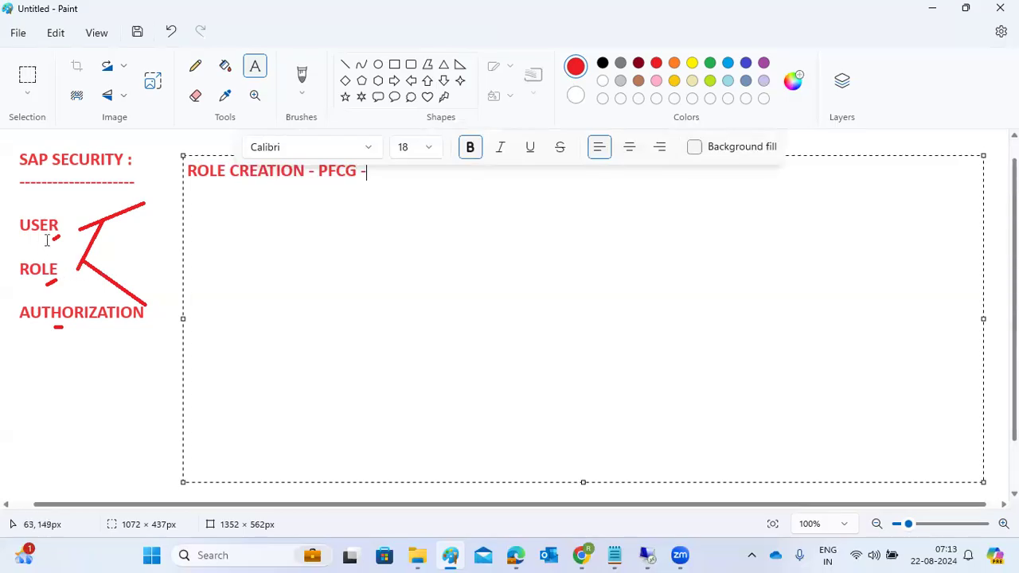
Launch SAP Logon and log on to SAP NetWeaver Development with the user ID and password.
click(647, 555)
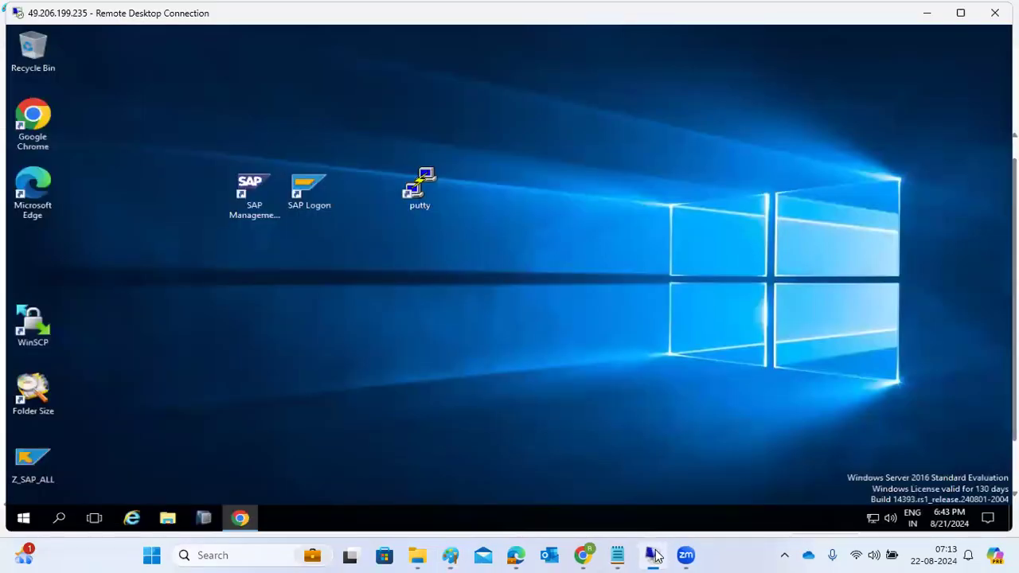
double_click(307, 199)
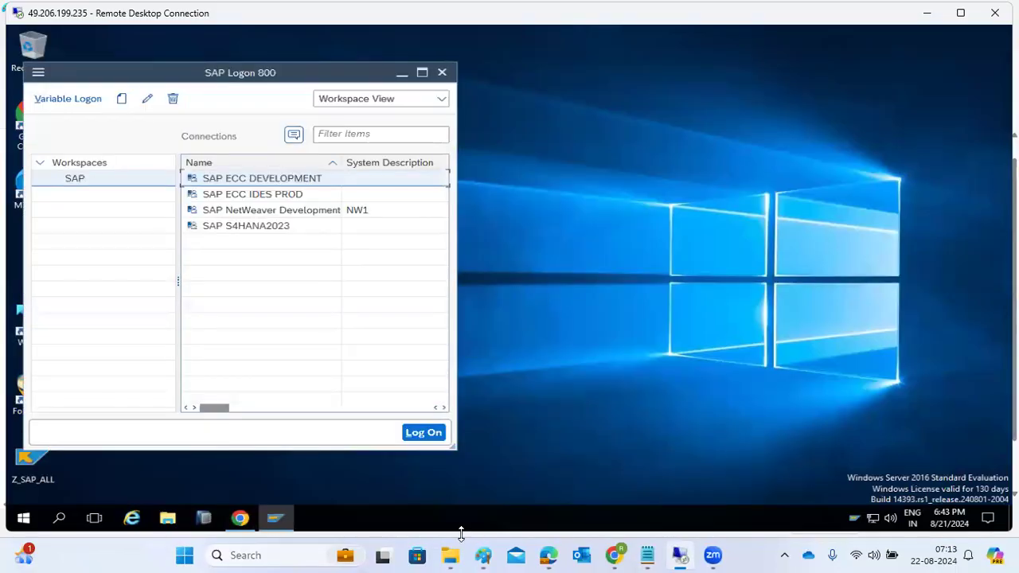
double_click(280, 213)
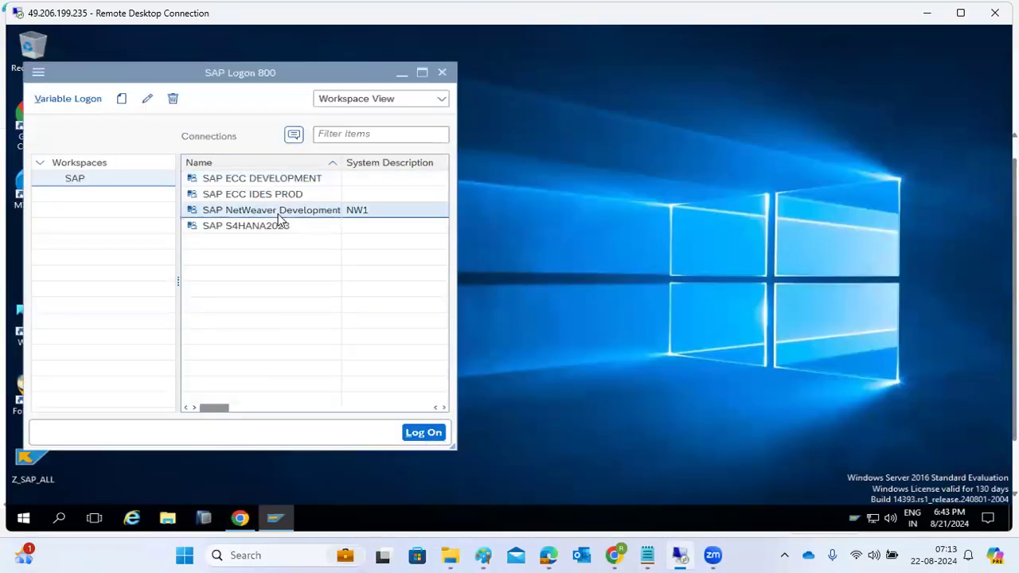
key(Tab)
key(shift+Tab)
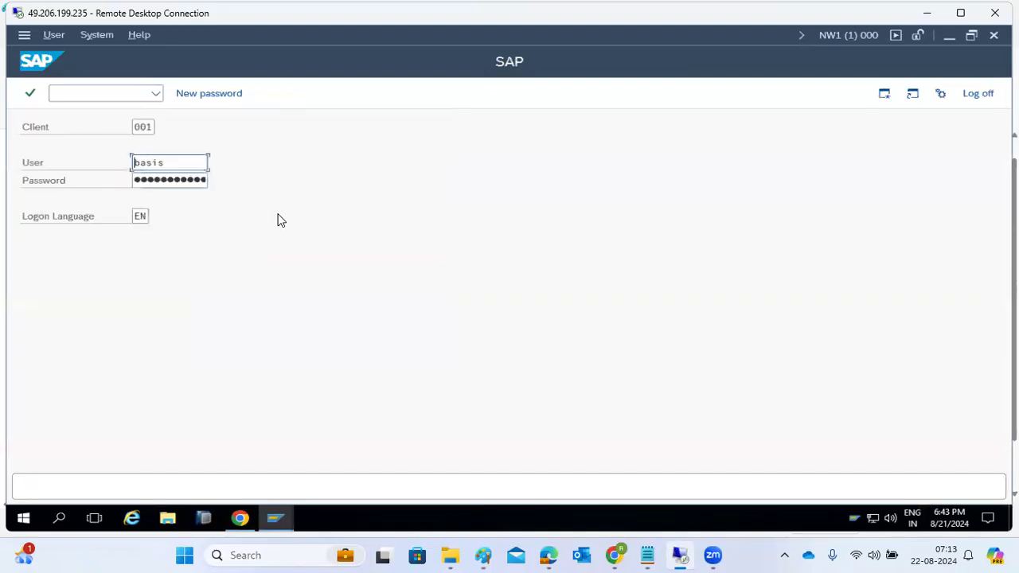
key(Tab)
key(Right)
key(Right)
key(Right)
key(Right)
key(Right)
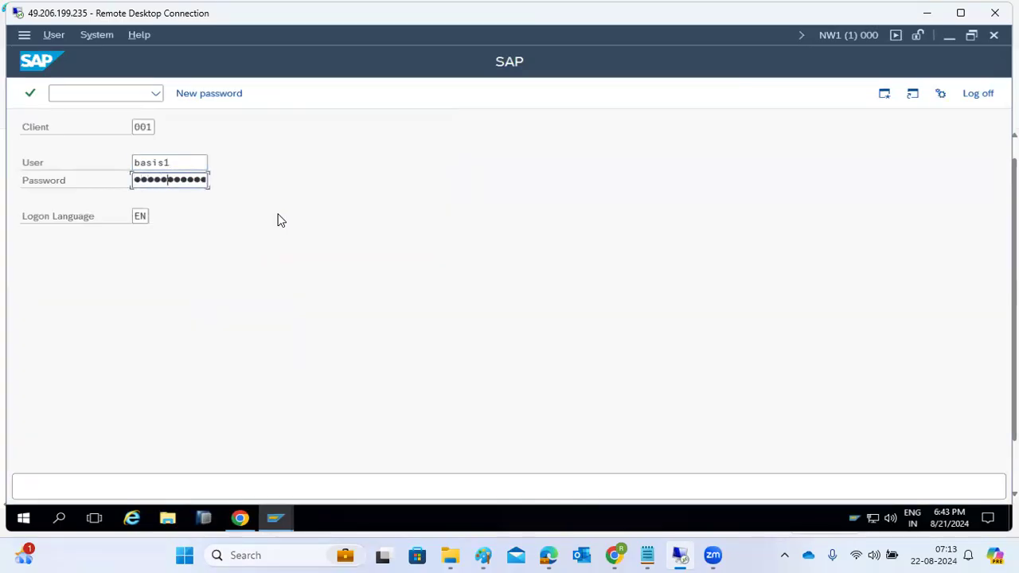
key(Return)
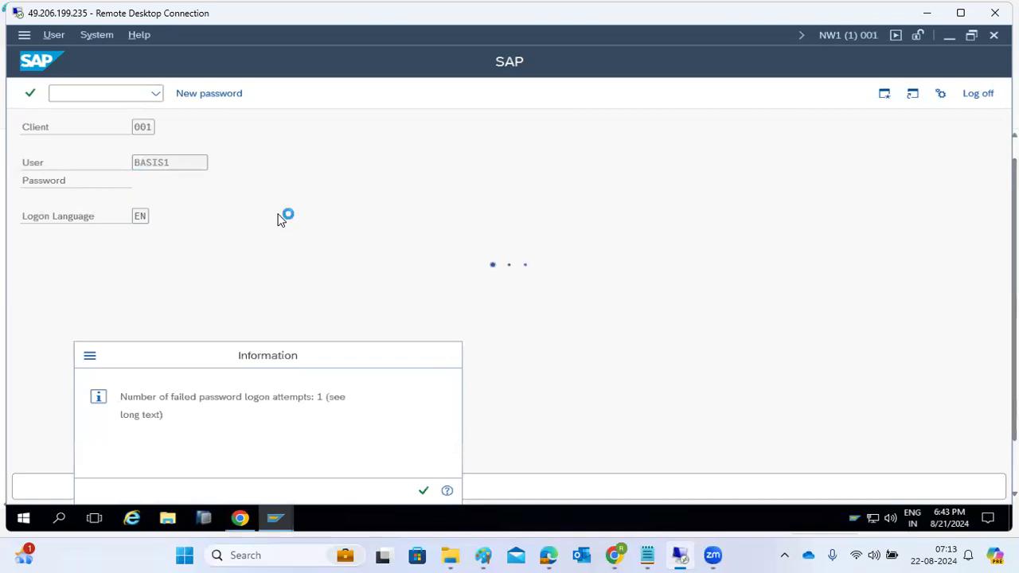
Run transaction su01 to open the User Maintenance initial screen.
text(su01)
key(Return)
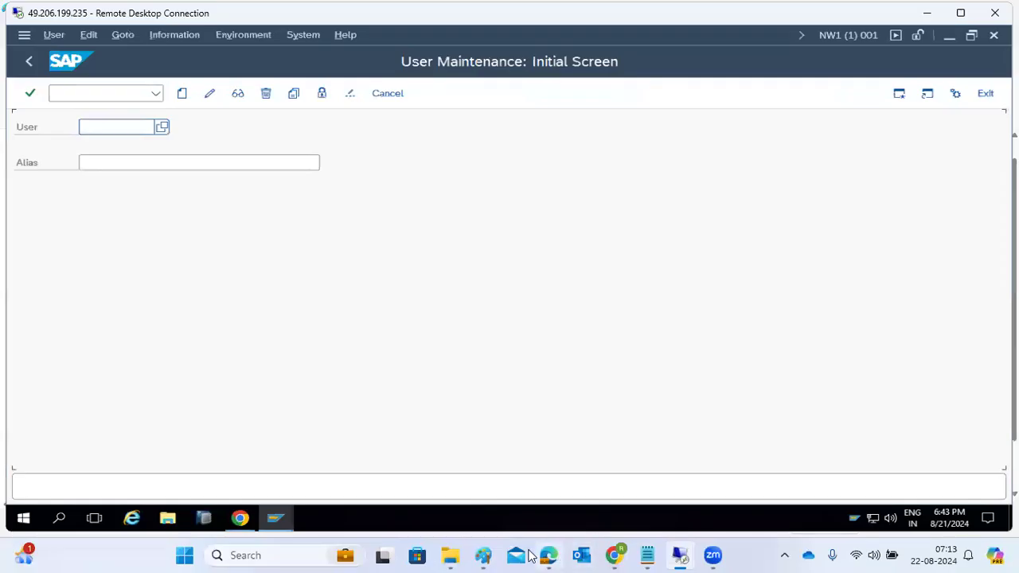
click(483, 554)
Add the lines 'USER creation - SU01' and 'Mass user creation - SU10' under the PFCG note.
key(Return)
text(USER c)
text(reation - )
text(SU)1)
key(BackSpace)
key(BackSpace)
text(01)
key(Return)
text(Mas)
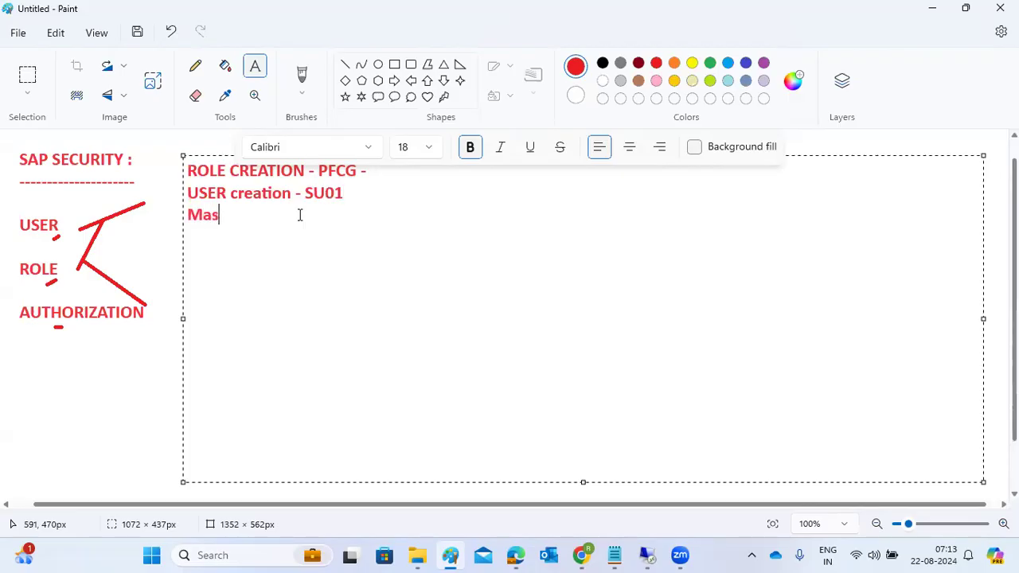
text(s user creation - SU10)
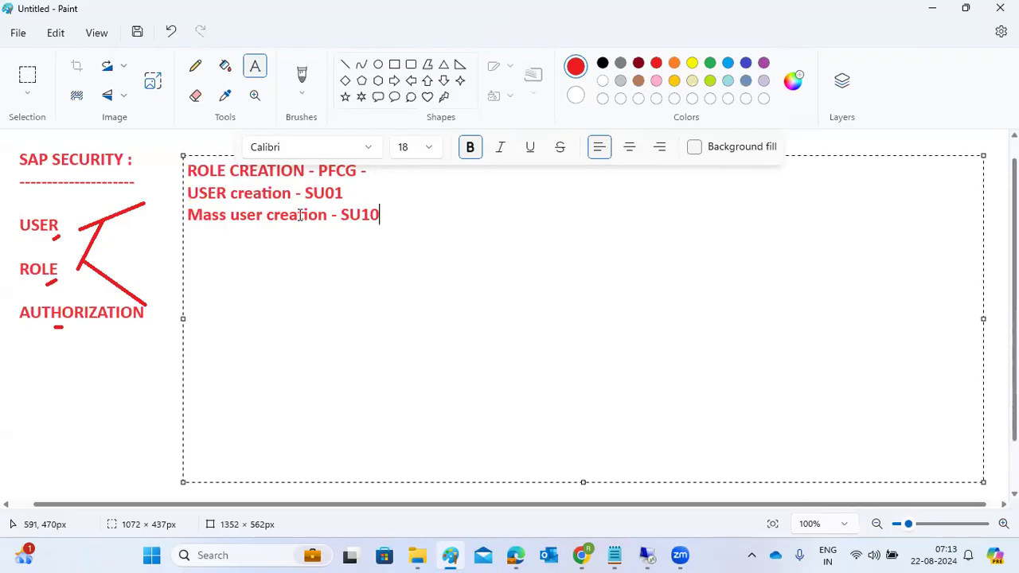
key(Return)
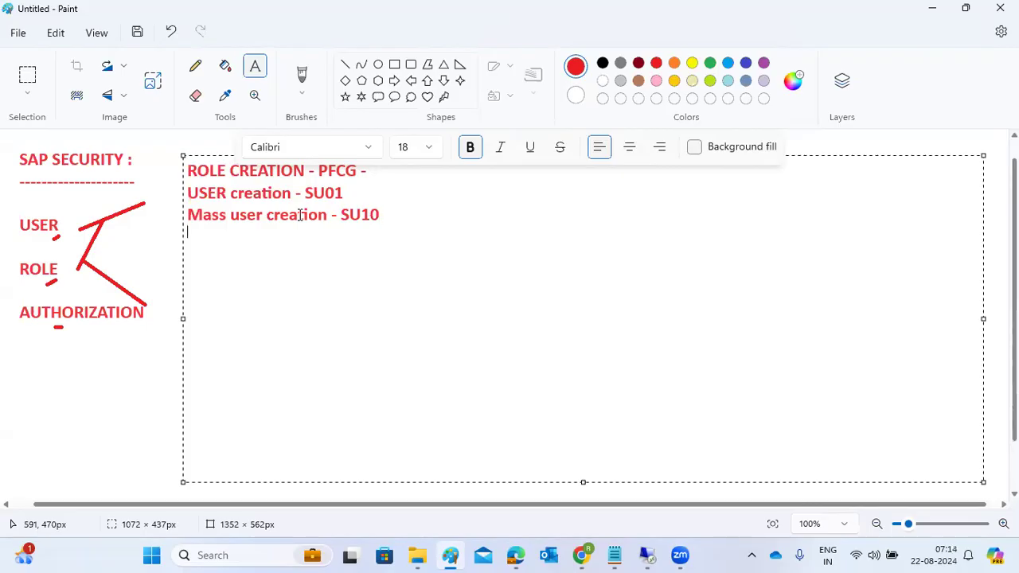
Start creating user DEMO1 with title Mr. and last name SAP.
click(657, 546)
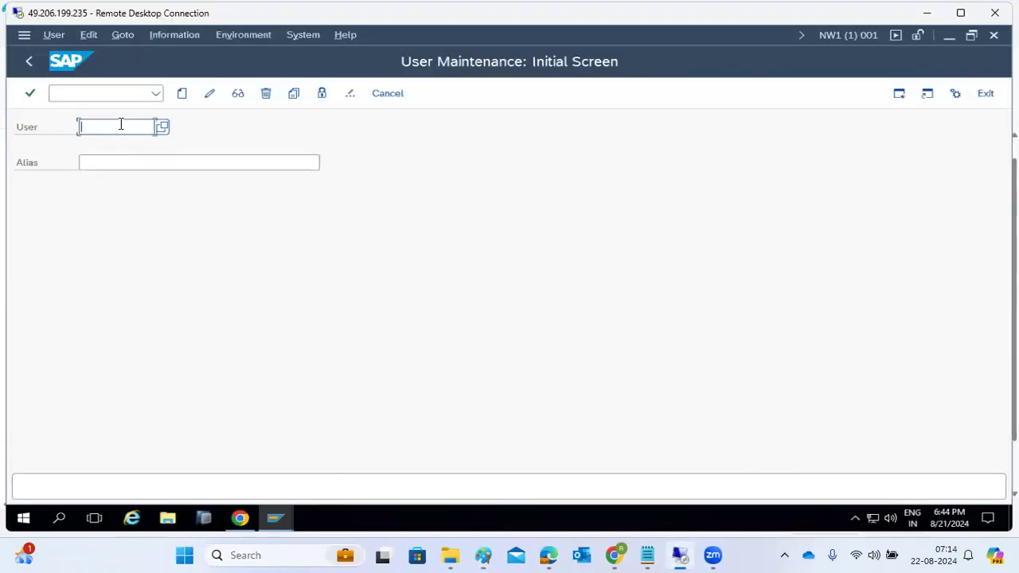
text(DEMO1)
click(183, 95)
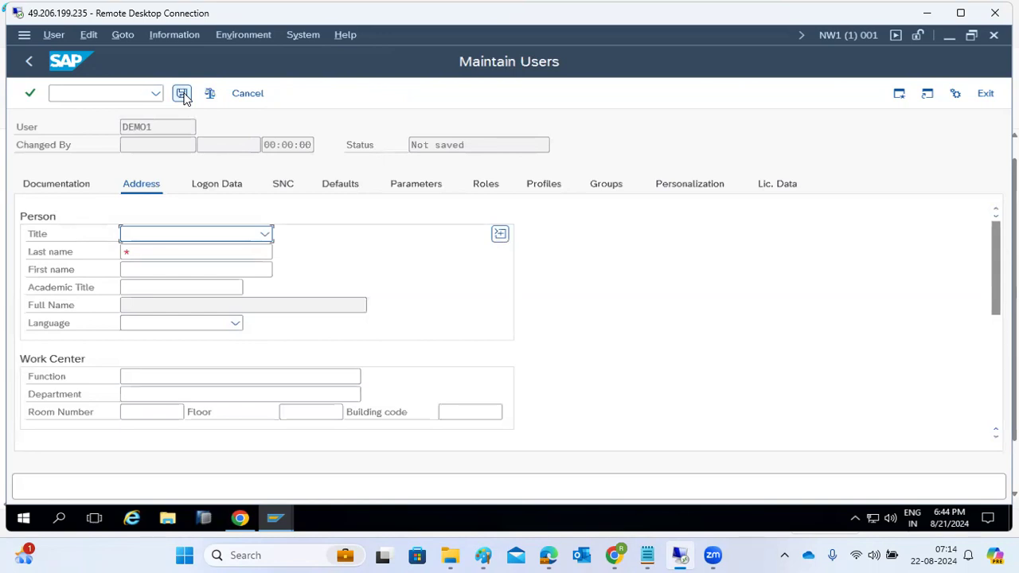
click(265, 233)
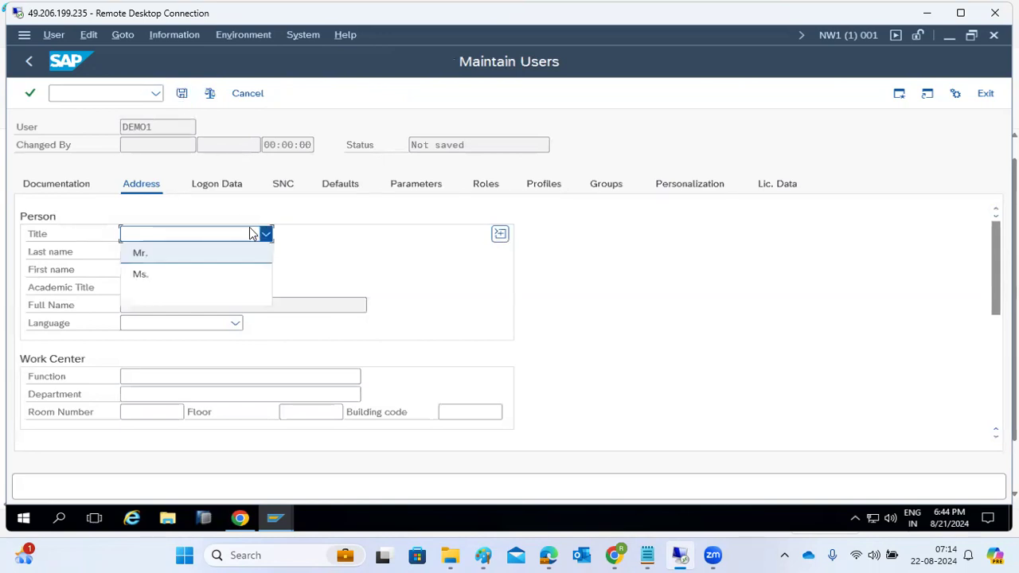
click(151, 251)
click(151, 251)
text(SAP)
click(183, 273)
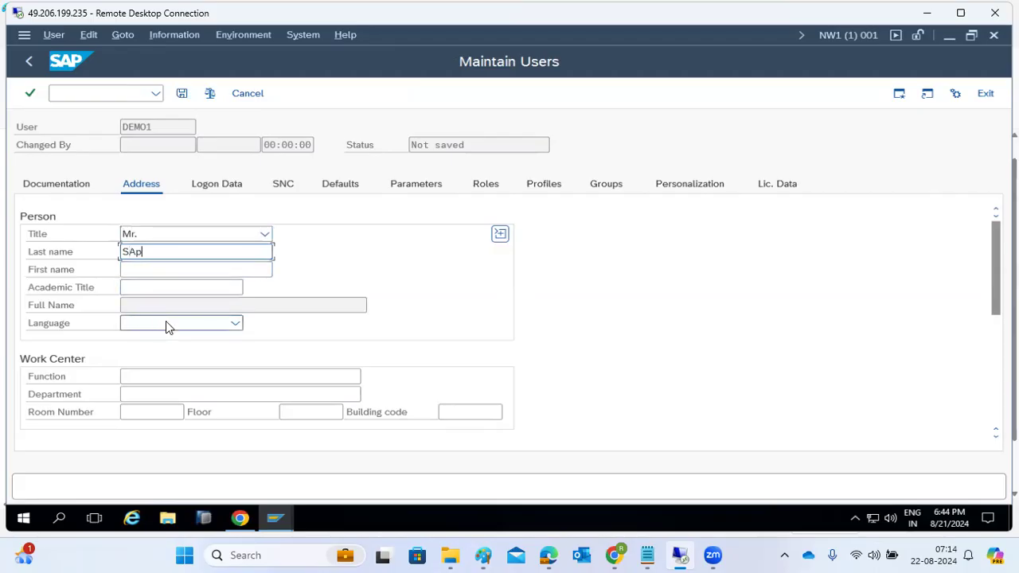
Show the User Type options on the Logon Data tab, then return to Paint.
scroll(160, 369, down, 3)
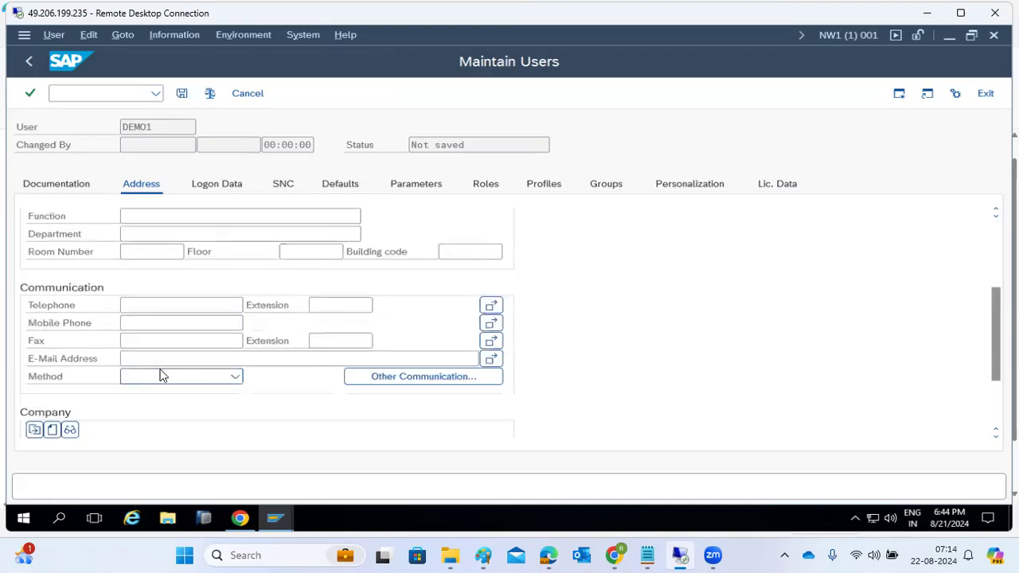
click(151, 358)
scroll(154, 362, up, 3)
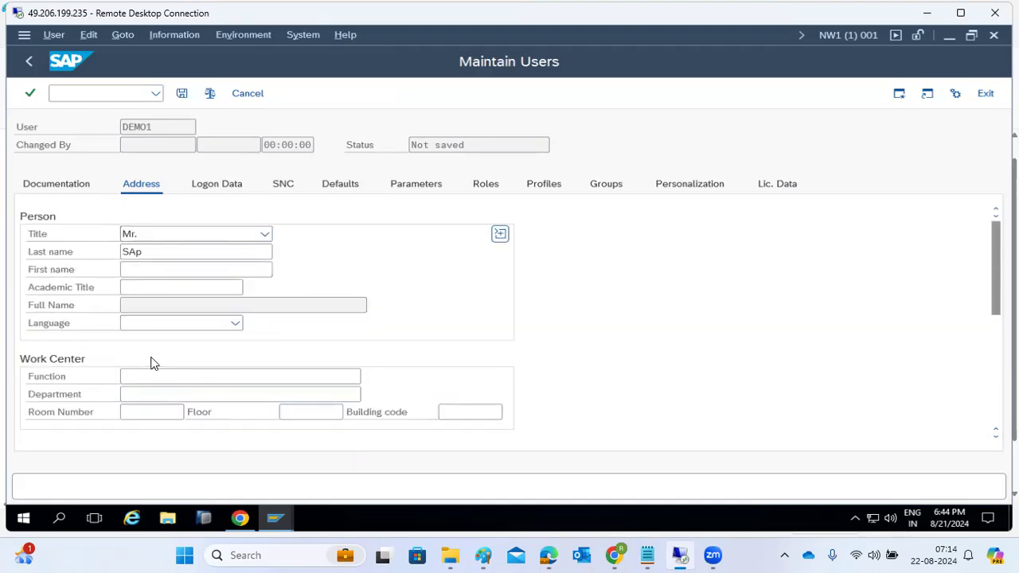
click(213, 182)
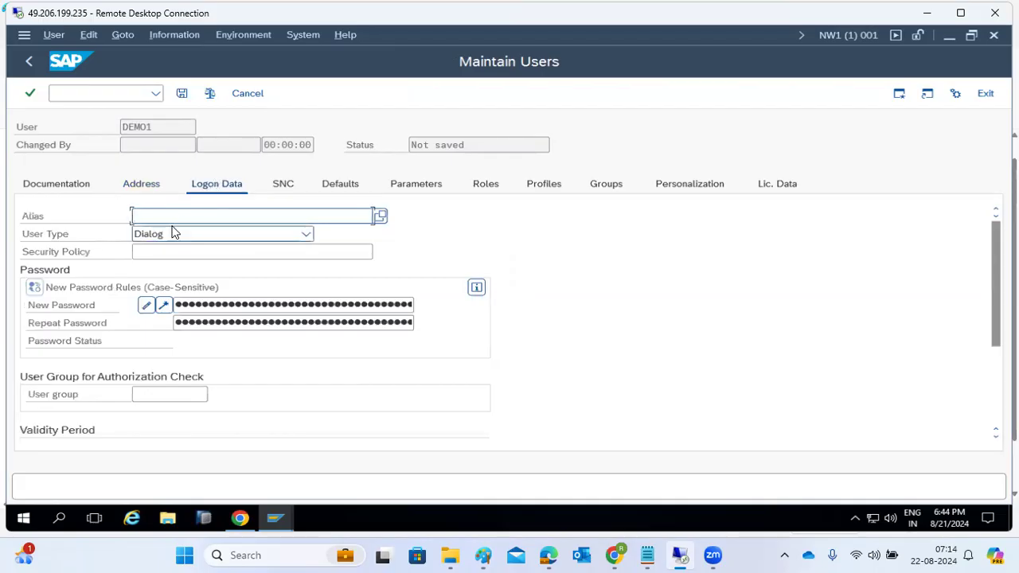
click(176, 234)
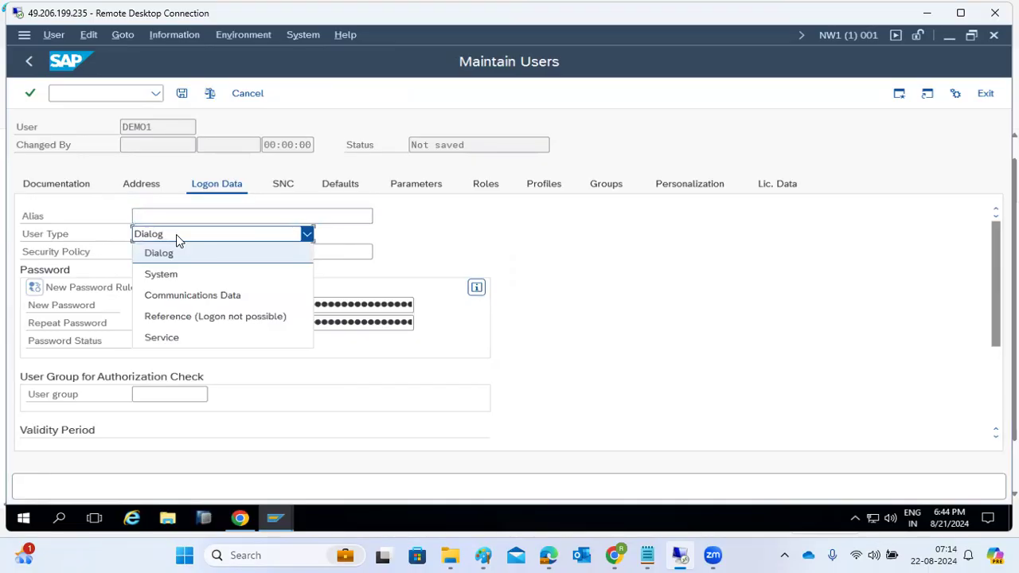
click(483, 555)
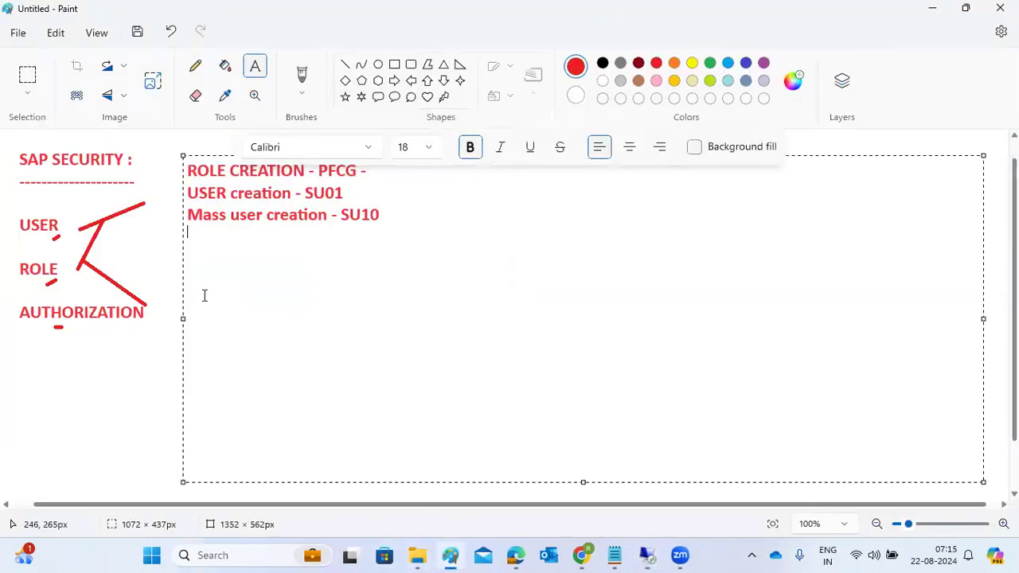
Add the heading '5 types of users in SAP' with the first item '1)DIALOG -'.
key(Return)
key(Return)
text(5 types of user)
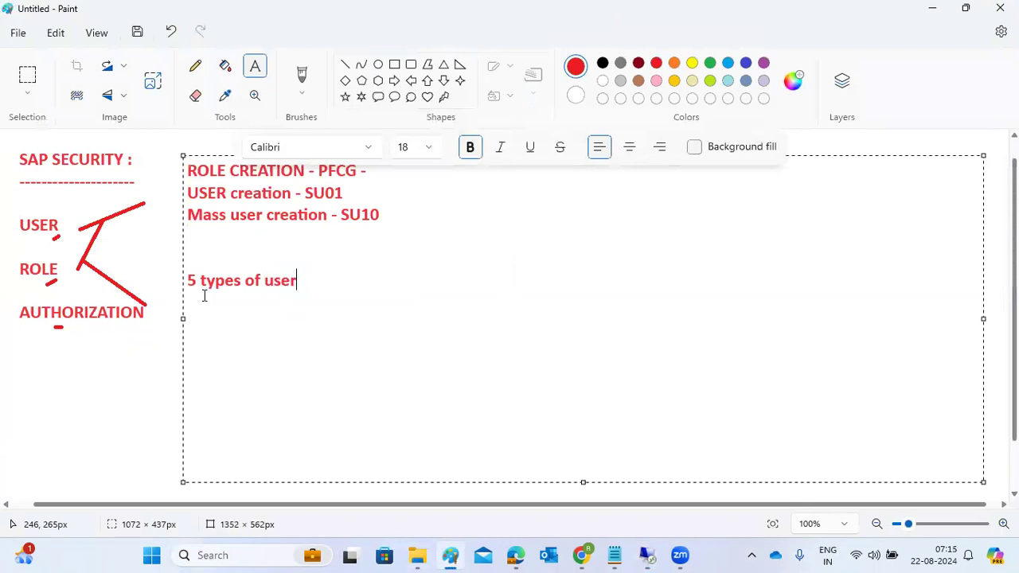
text(s in SAP)
key(Return)
text(1)
key(Return)
key(BackSpace)
key(BackSpace)
key(Return)
text(1)
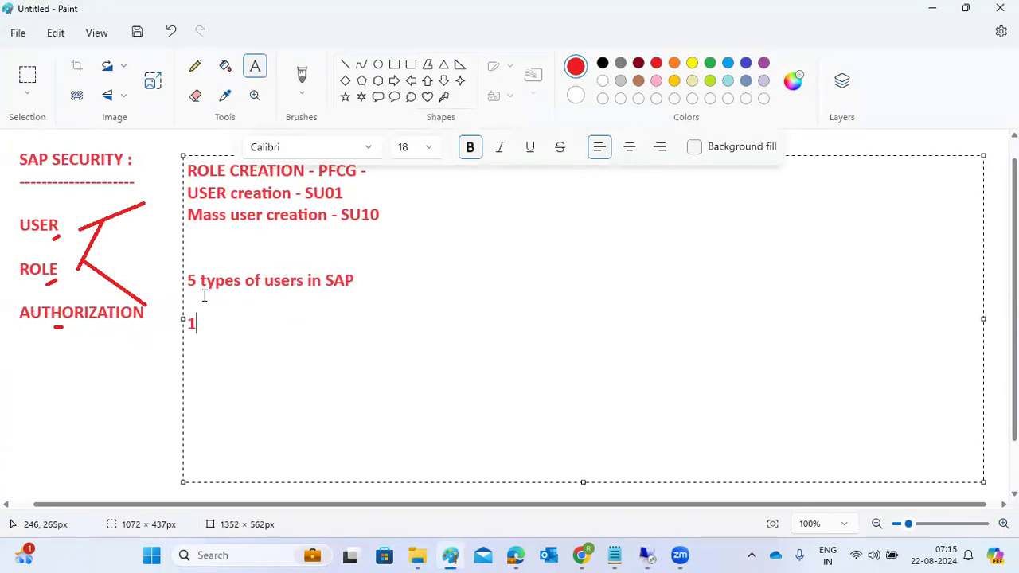
text()DIALOG -)
Add items '2)Service user -' and '3)system user -' to the list.
key(Return)
text(2))
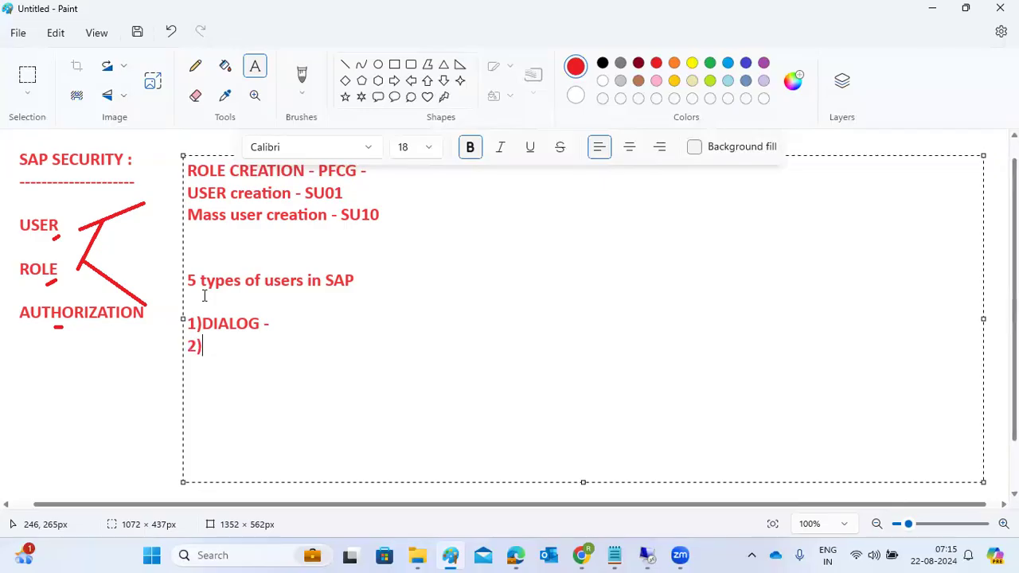
text(Service user -)
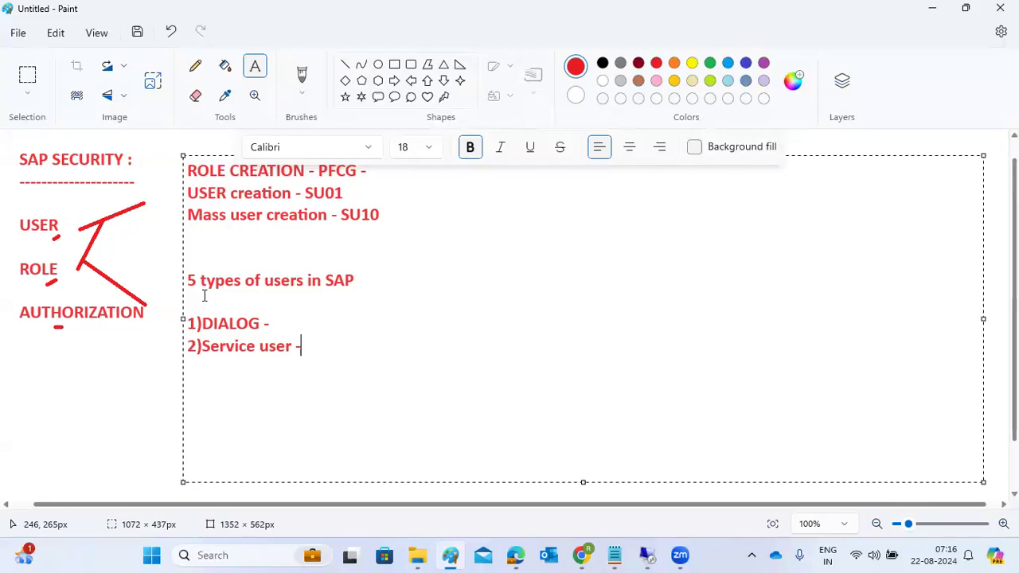
key(Return)
text(3)system user -)
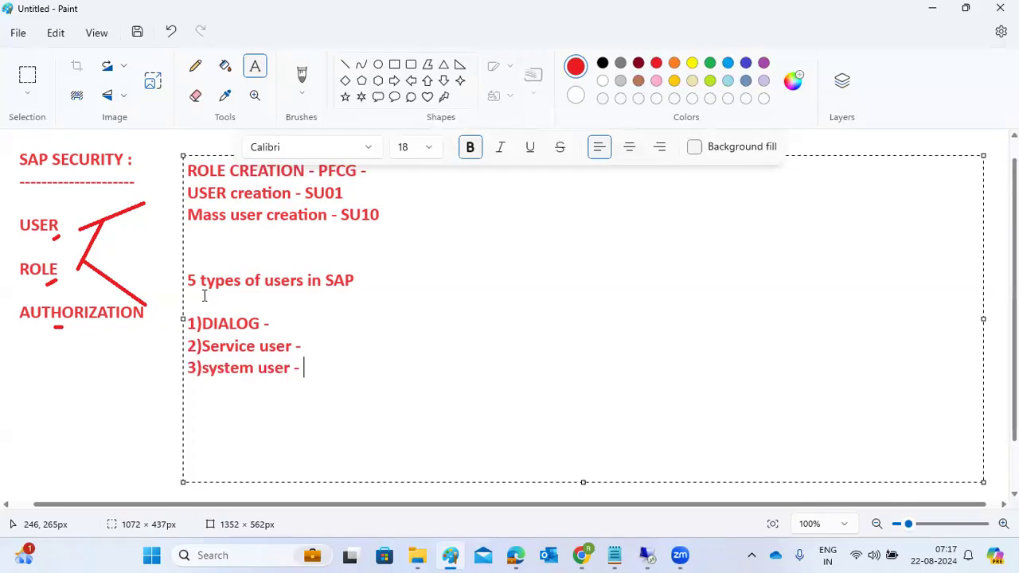
Add items '4)communication user -' and '5)ref user -', then go back to the SAP session.
drag(197, 370, 322, 377)
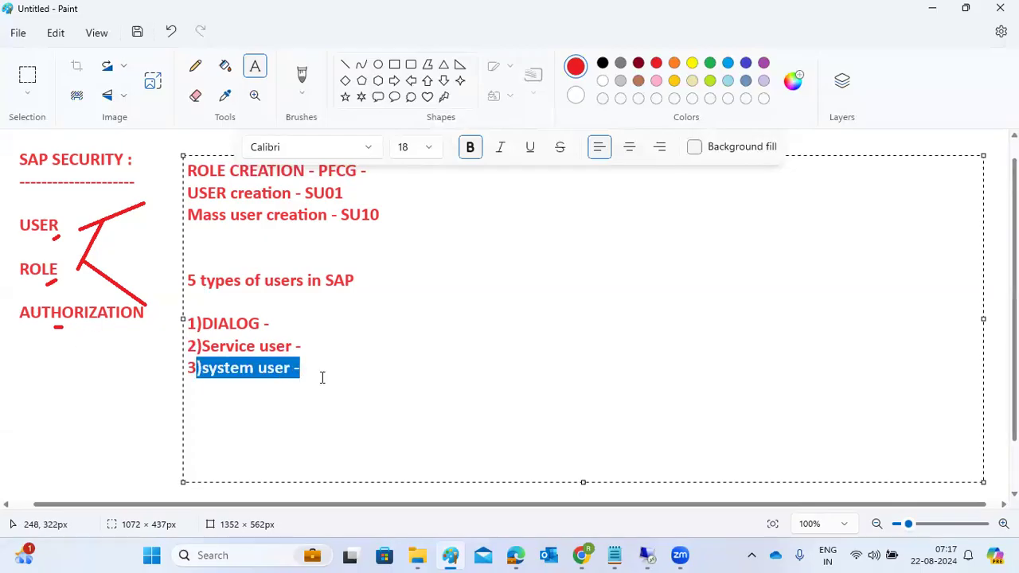
click(321, 377)
key(Return)
text(4)
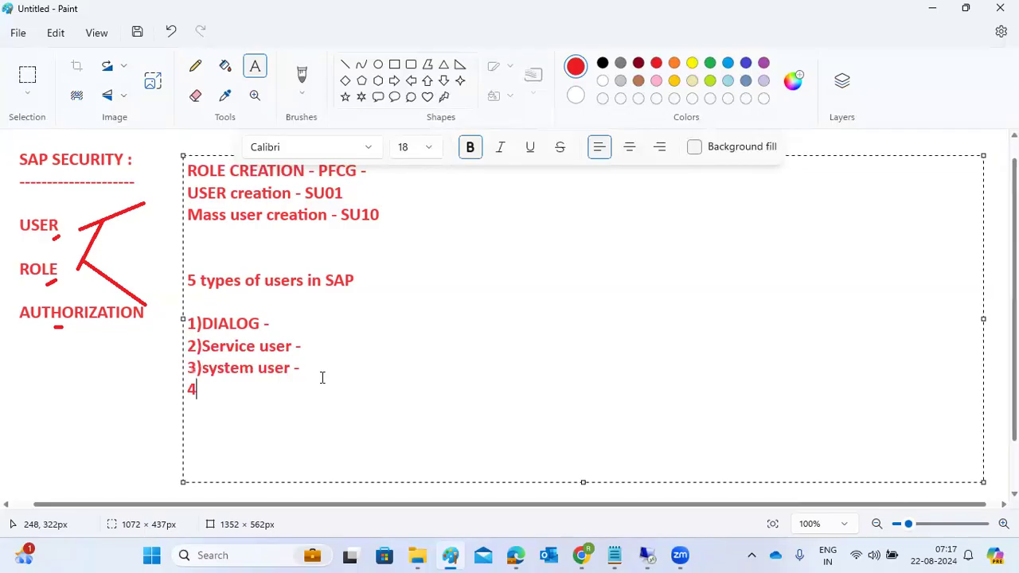
text()communication user -)
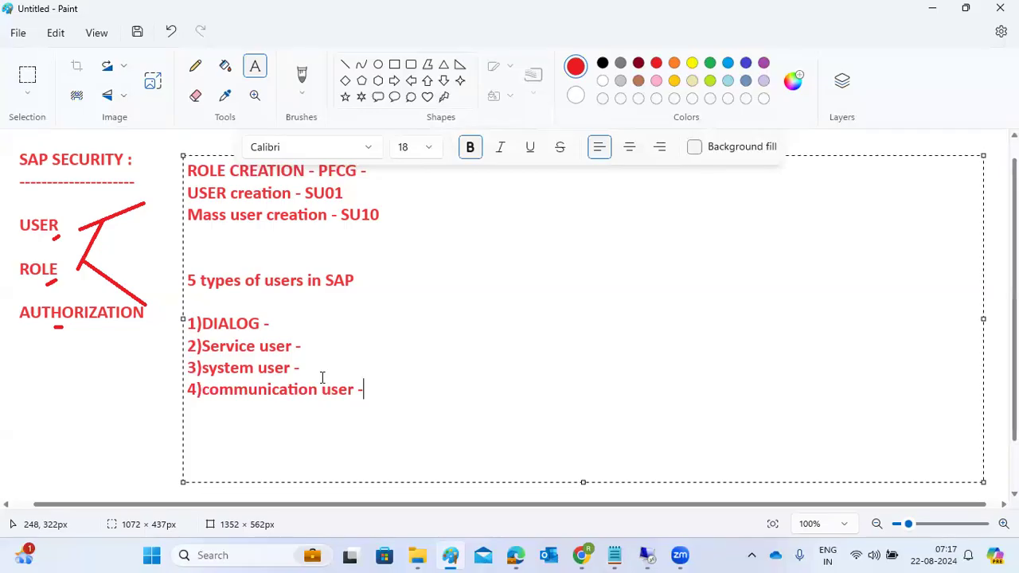
key(Return)
text(5)refe)
key(BackSpace)
text(user -)
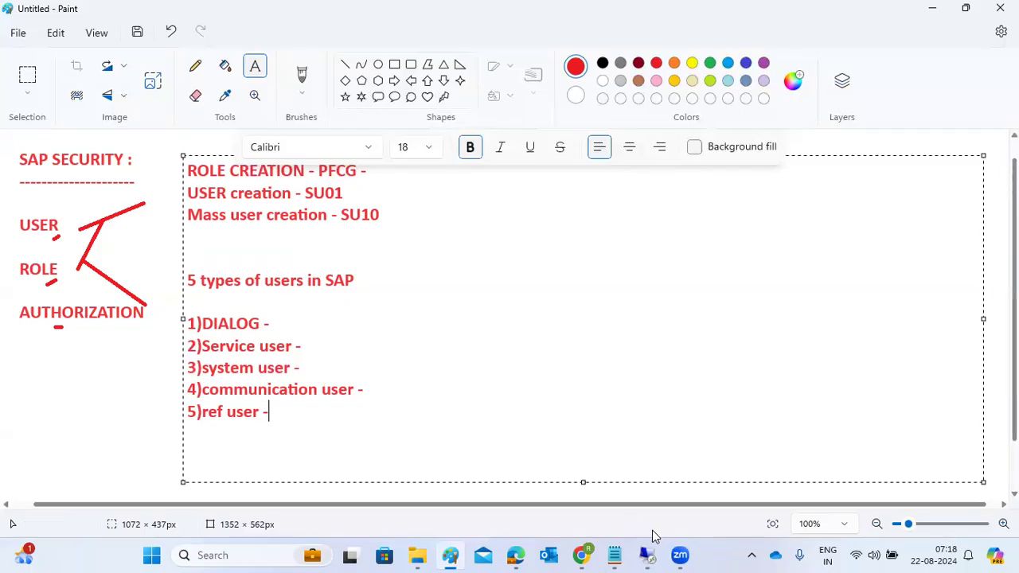
mouse_move(656, 554)
click(643, 493)
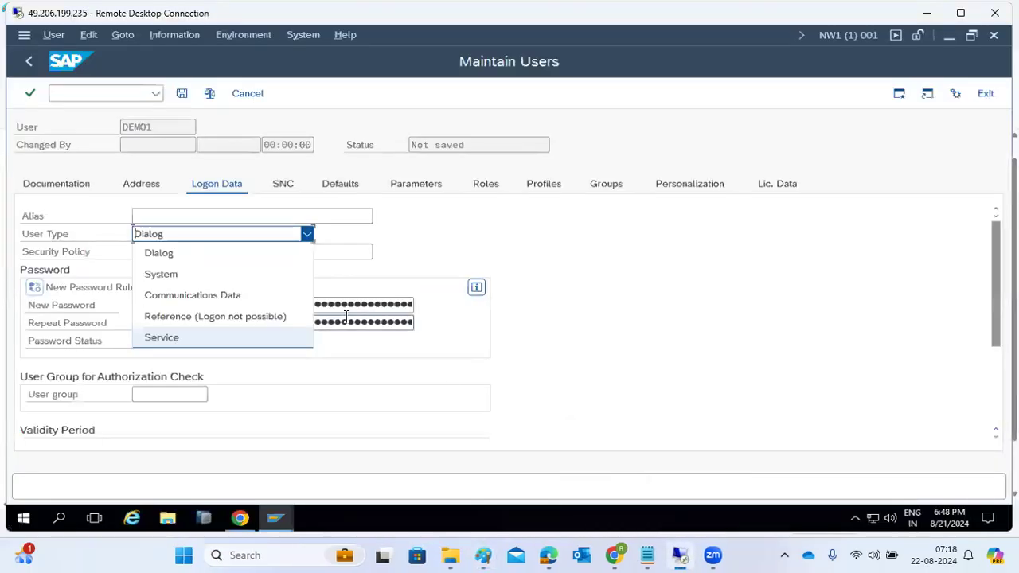
Keep user type Dialog, enter and repeat the new password, and leave User group empty.
click(159, 251)
click(196, 305)
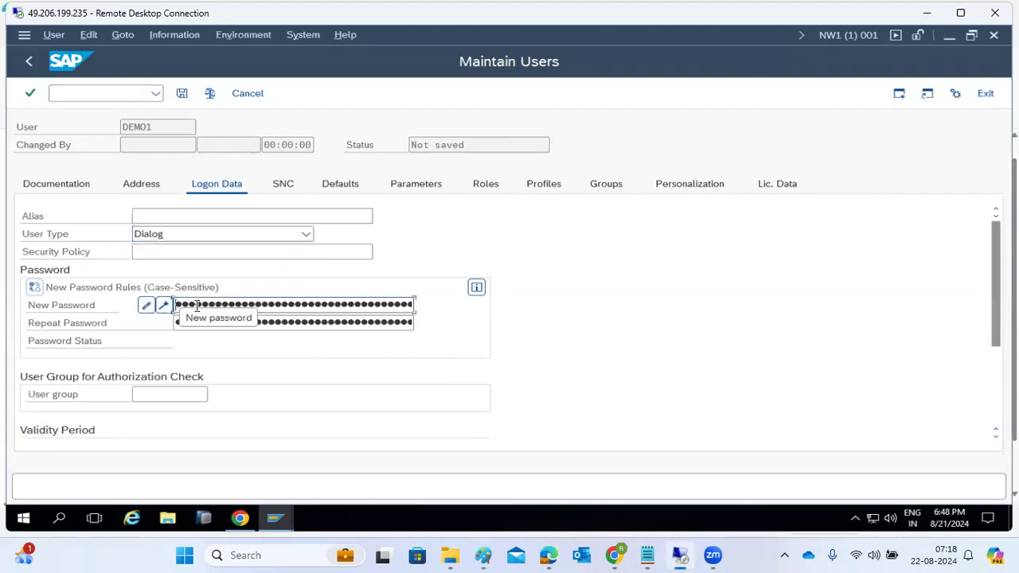
key(Tab)
text(●●●●●●●●)
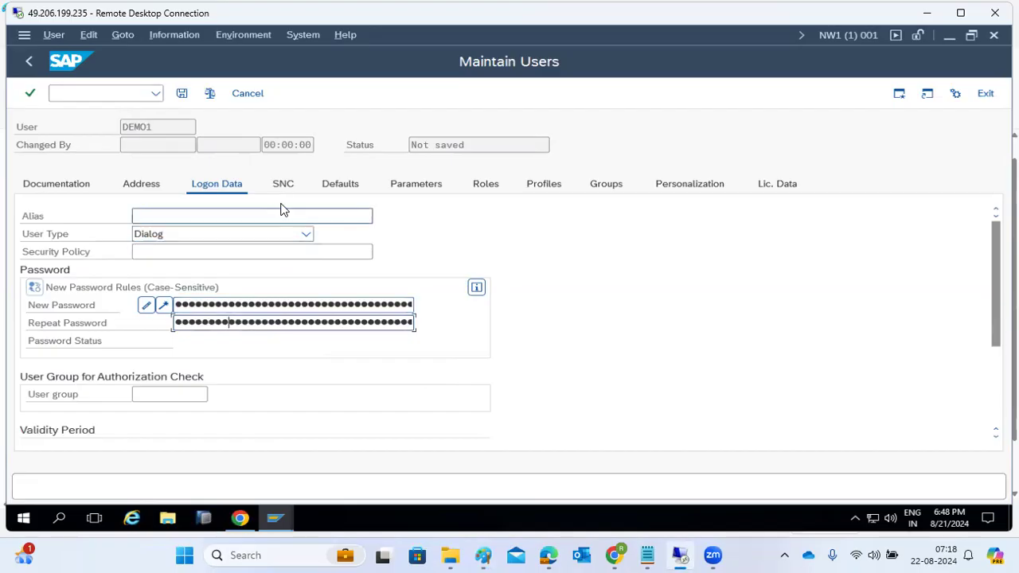
click(177, 399)
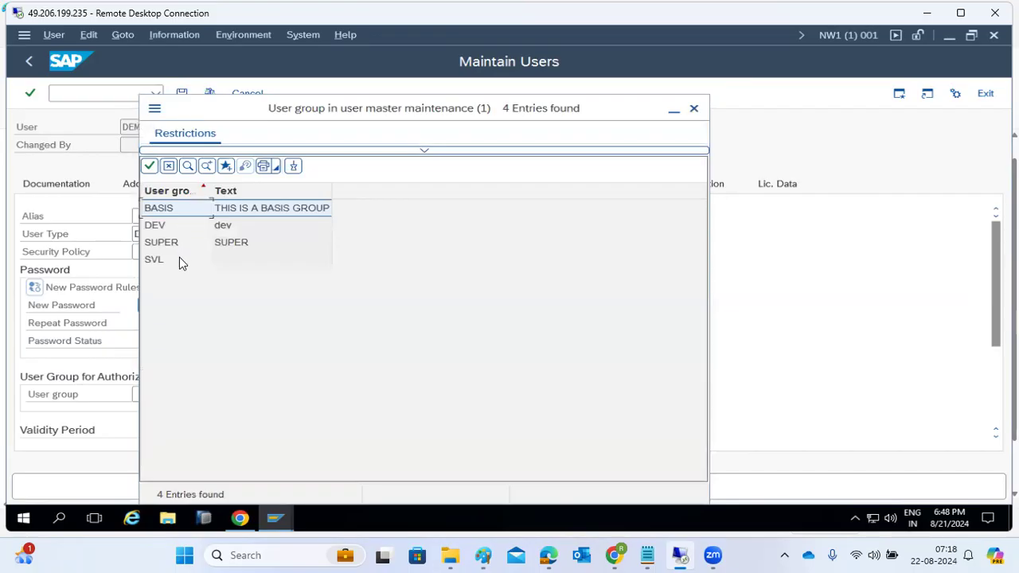
click(693, 109)
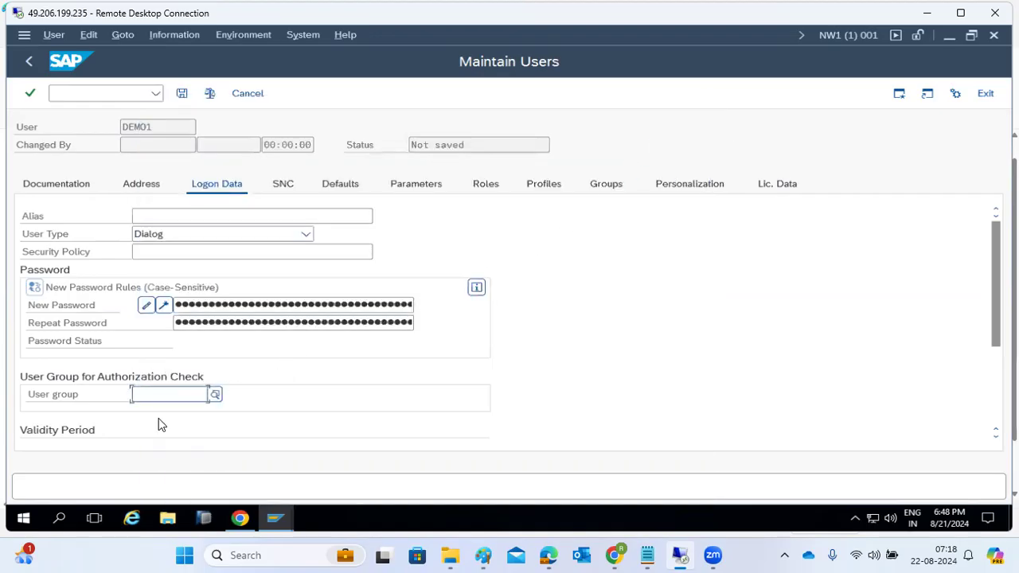
Set the Valid To date to 22.08.2024, leaving Valid from blank.
scroll(157, 425, down, 3)
click(158, 305)
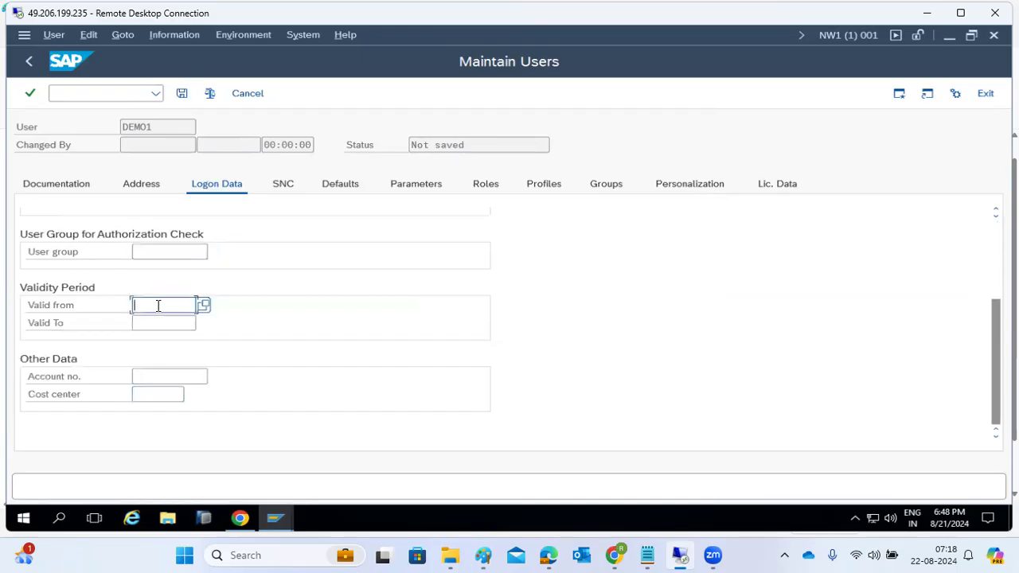
click(154, 322)
click(153, 304)
click(159, 322)
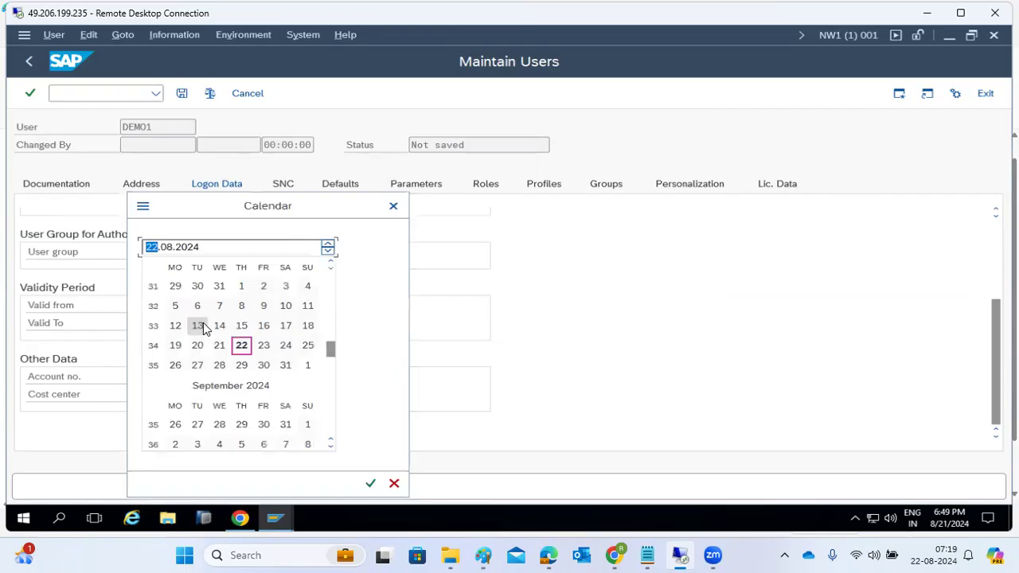
click(242, 350)
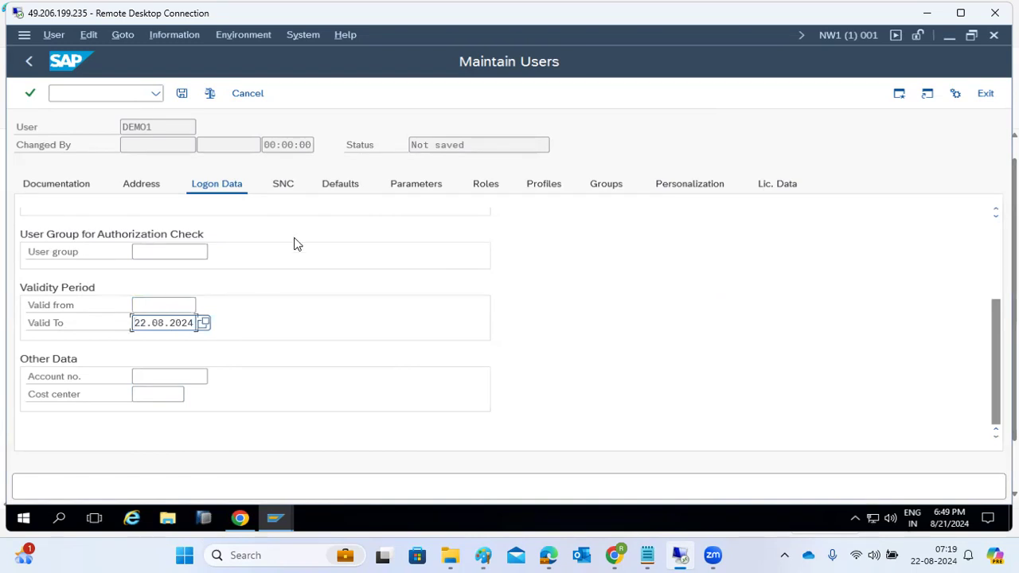
click(288, 190)
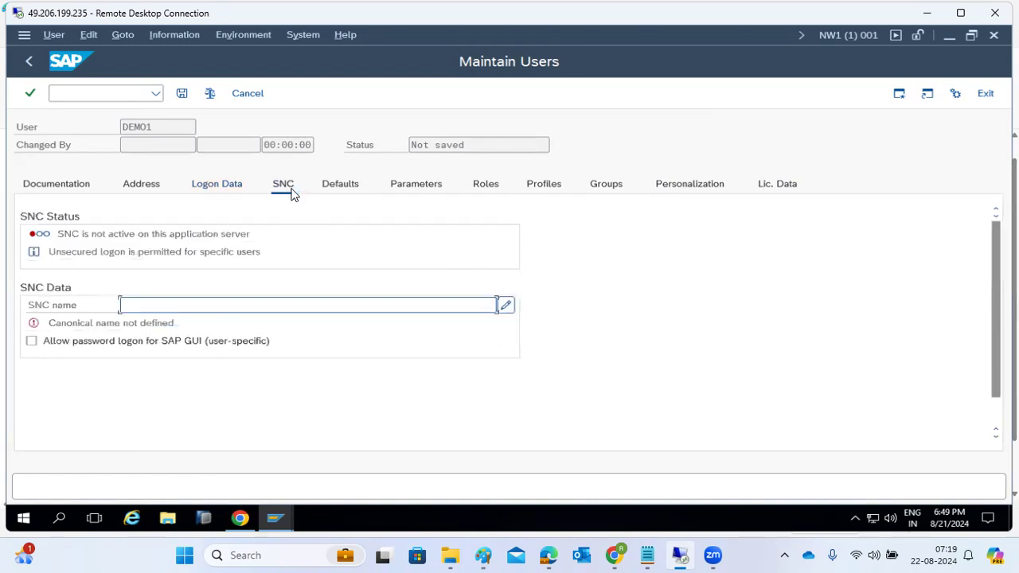
Review DEMO01's Defaults and Parameters, then show its still-empty Roles list.
click(337, 194)
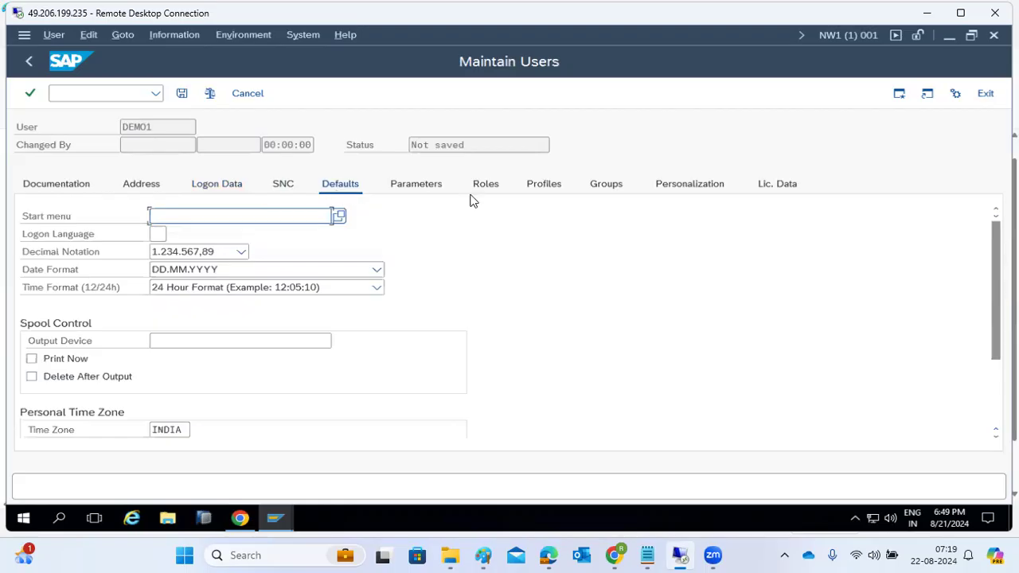
click(424, 184)
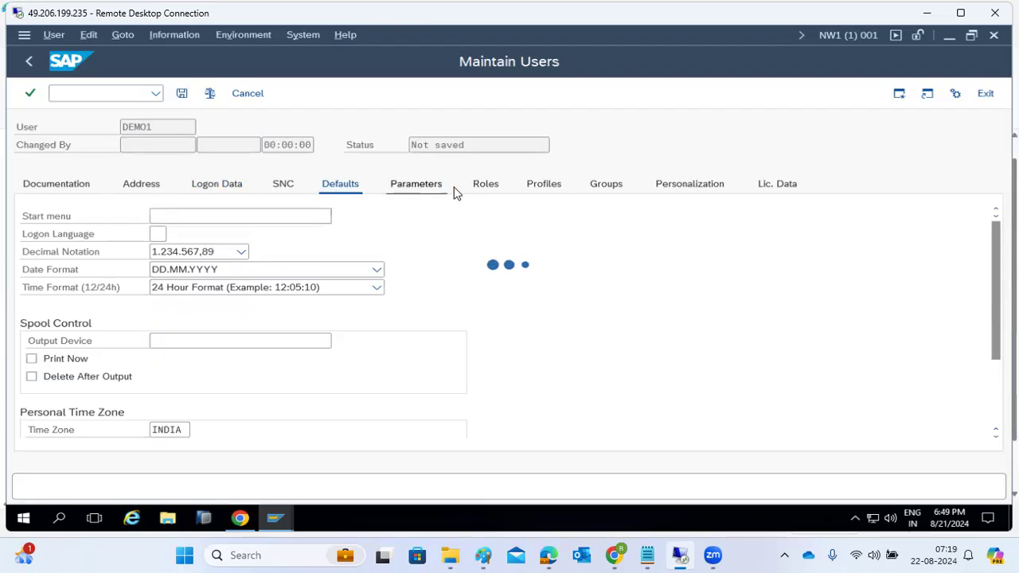
click(481, 190)
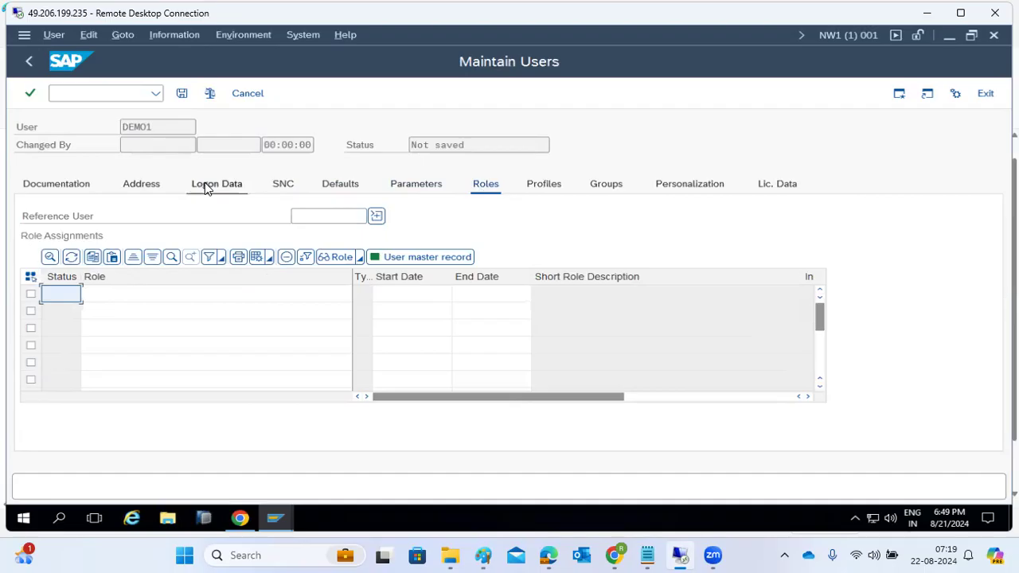
Confirm and save DEMO01's user record, then bring up the SAP Logon connection list.
click(292, 215)
click(231, 302)
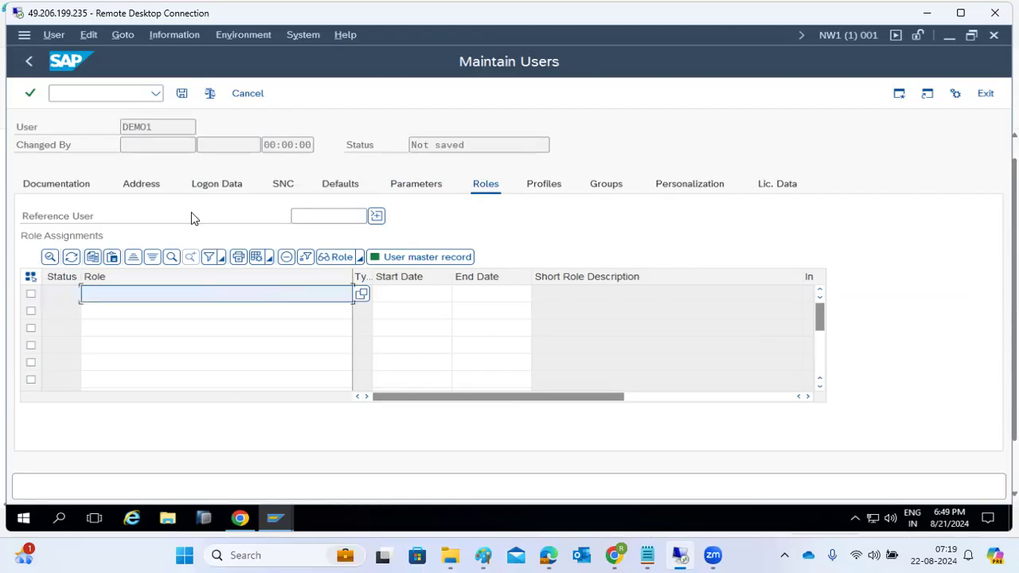
key(Return)
click(182, 94)
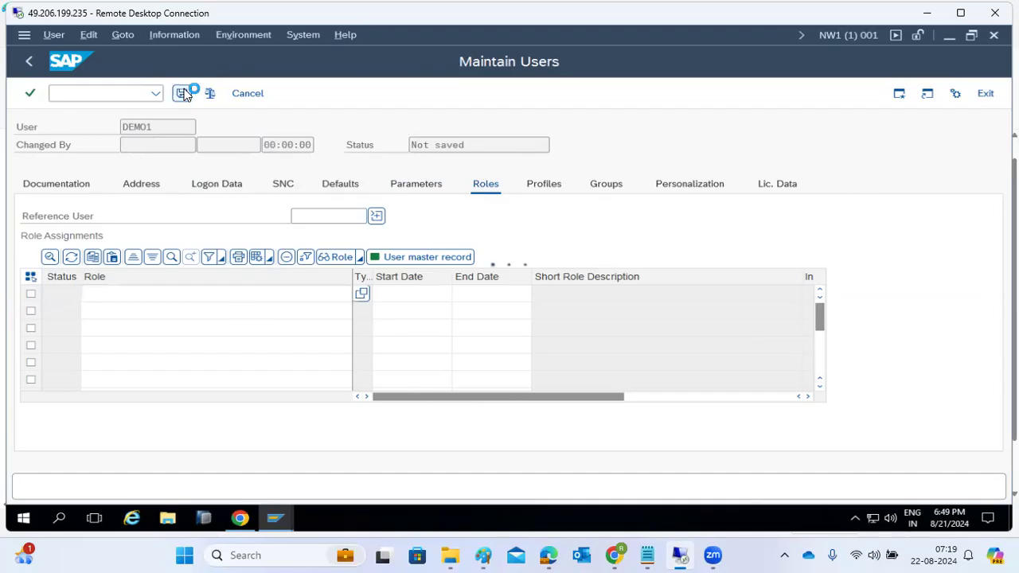
mouse_move(275, 518)
click(226, 480)
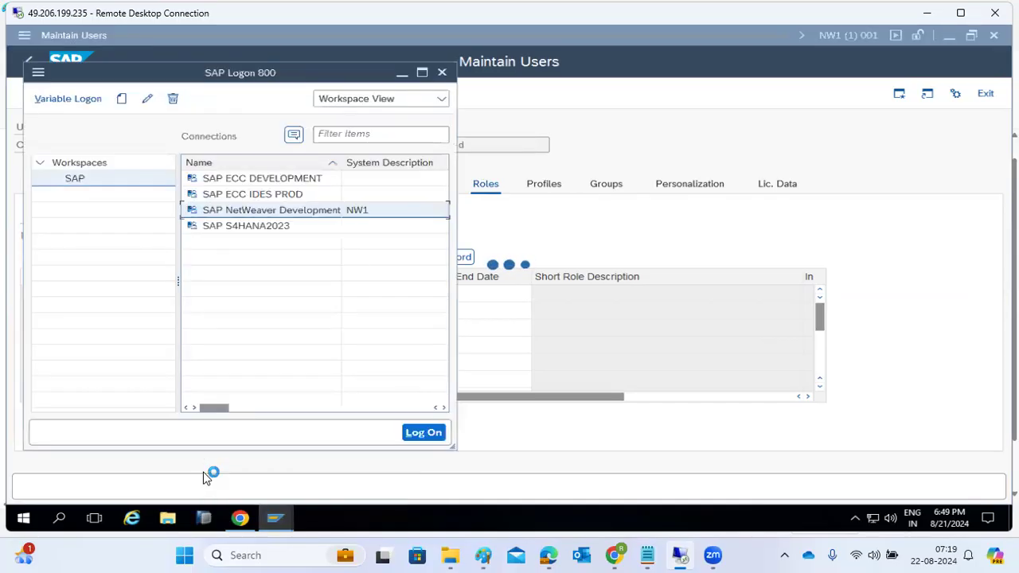
Log on to NetWeaver Development as user DEMO1 with its initial password.
double_click(271, 212)
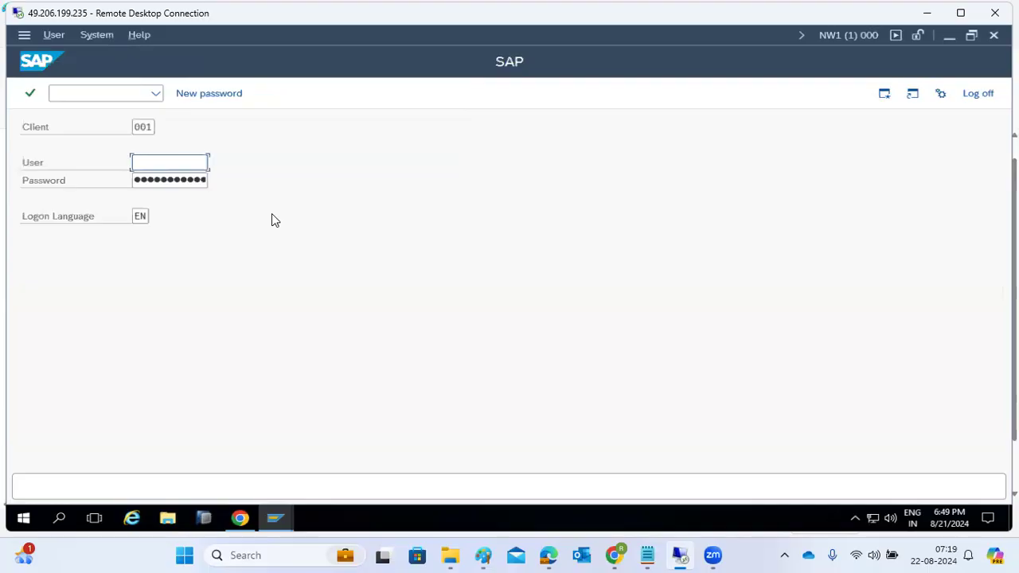
text(demo1)
key(Tab)
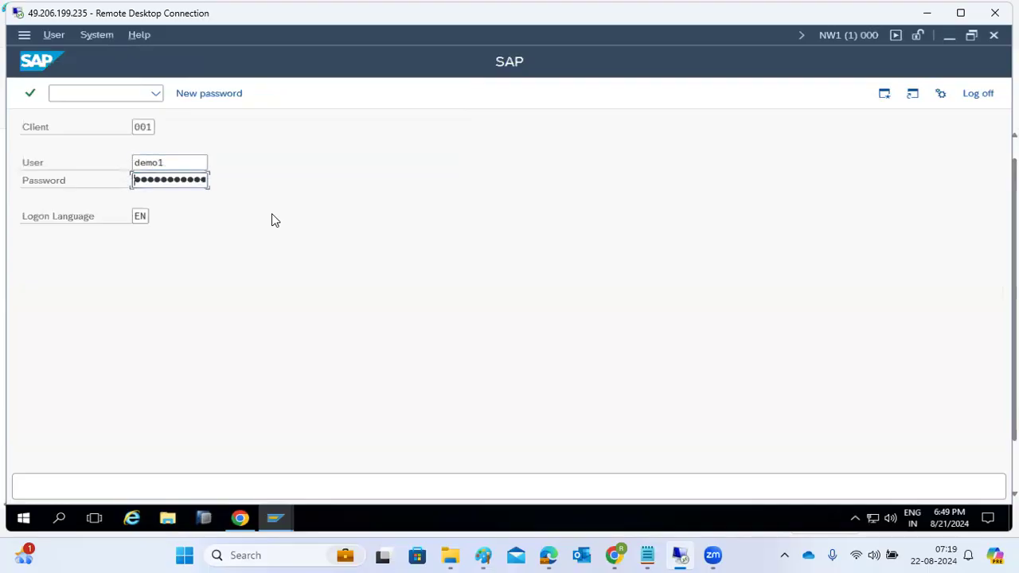
click(278, 516)
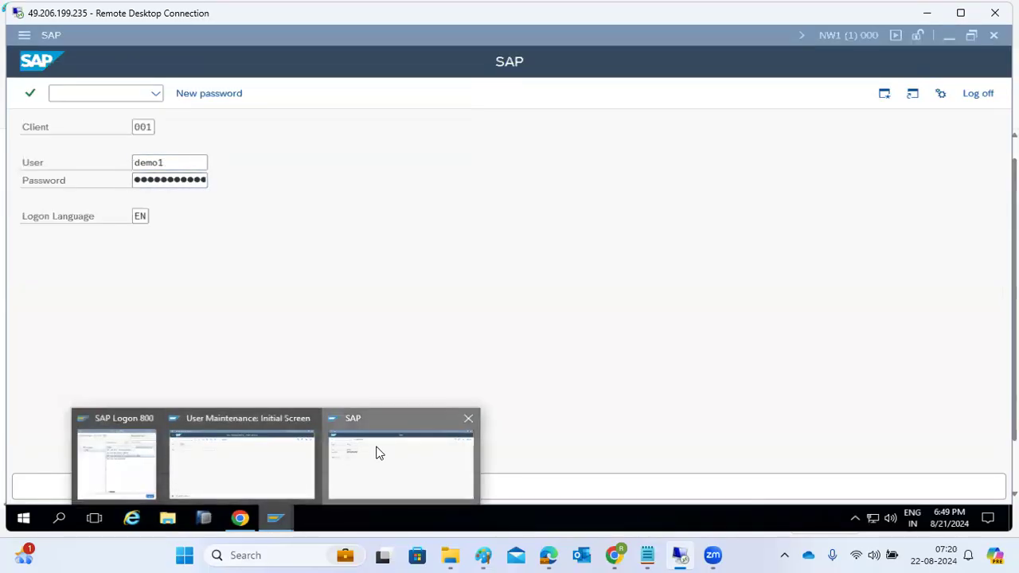
click(340, 474)
click(274, 521)
click(242, 469)
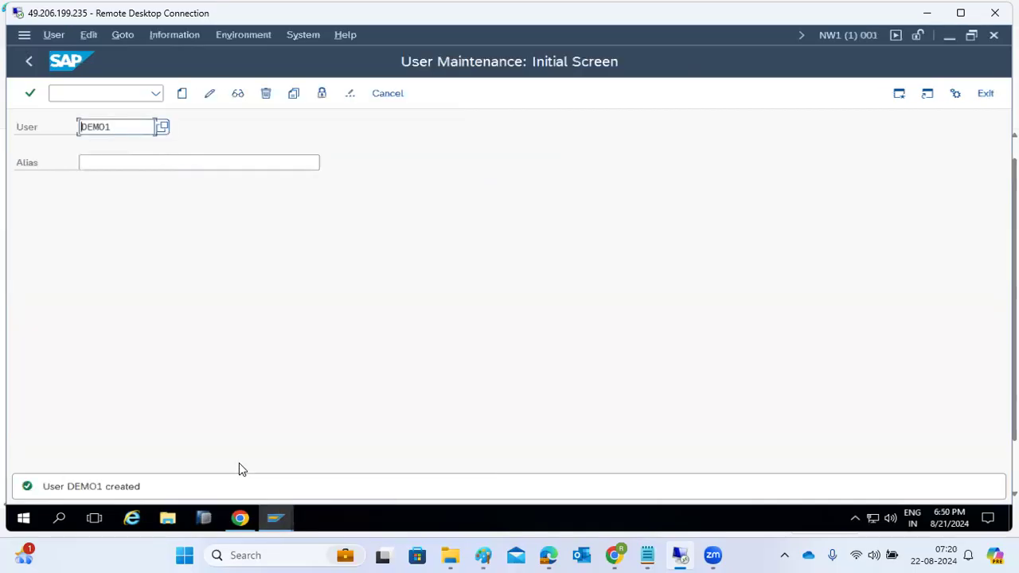
click(278, 521)
click(418, 451)
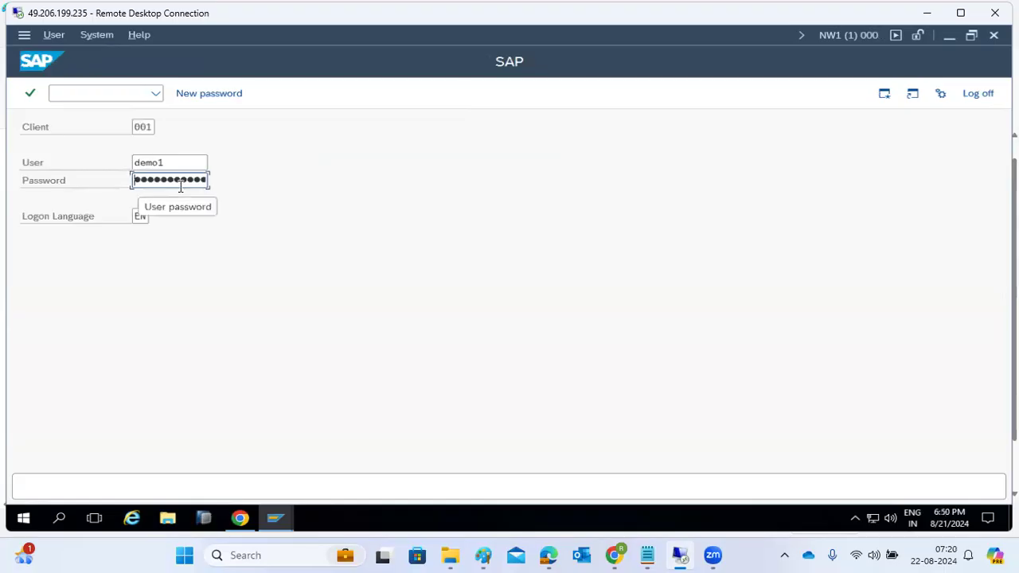
key(Right)
key(Right)
key(Right)
key(Return)
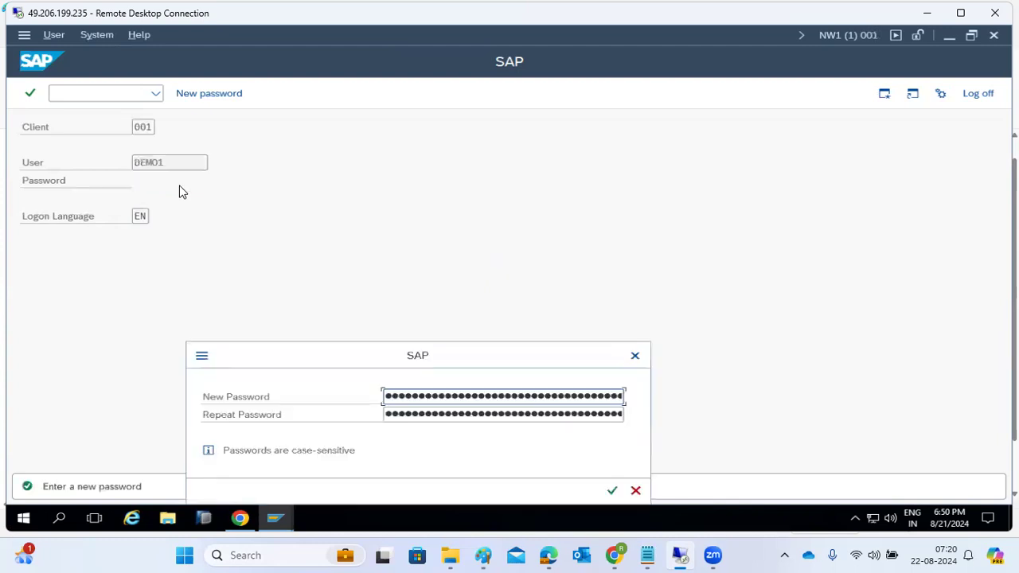
Enter and repeat a new password for DEMO1 to reach SAP Easy Access.
key(Tab)
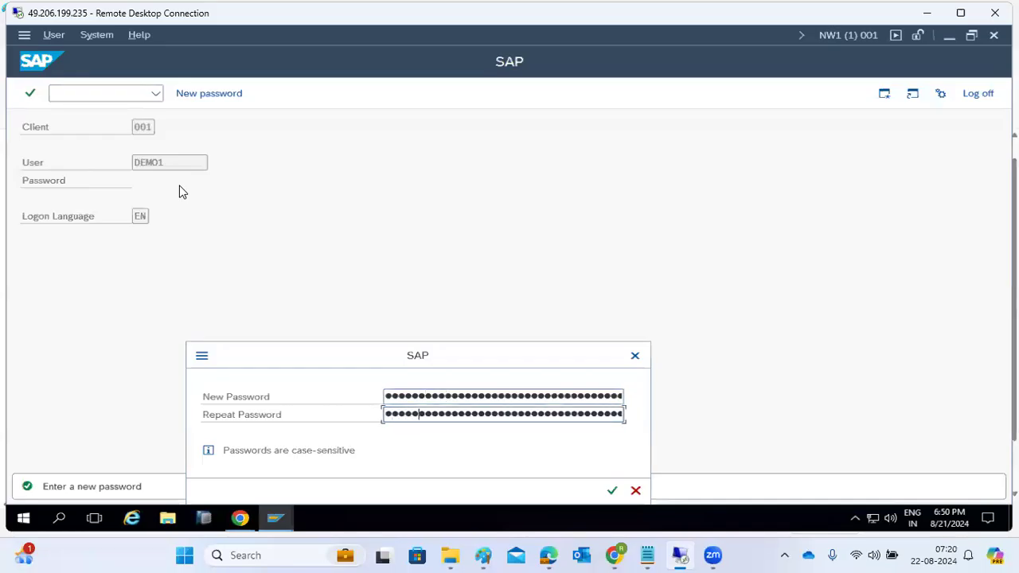
key(Return)
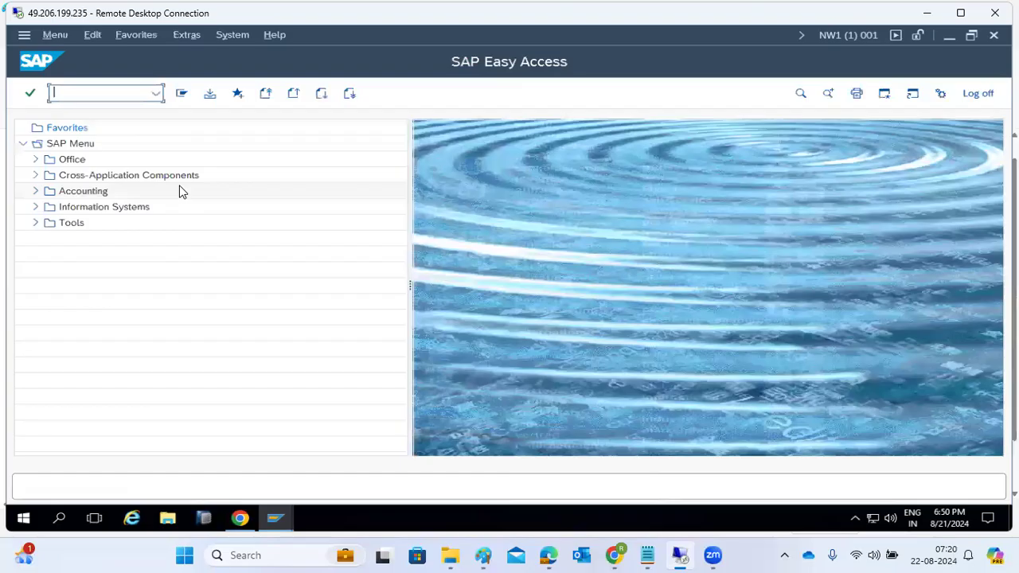
Run SM50, SM51 and ST22 as DEMO1, see each refused, then return to User Maintenance.
text(sm50)
key(Return)
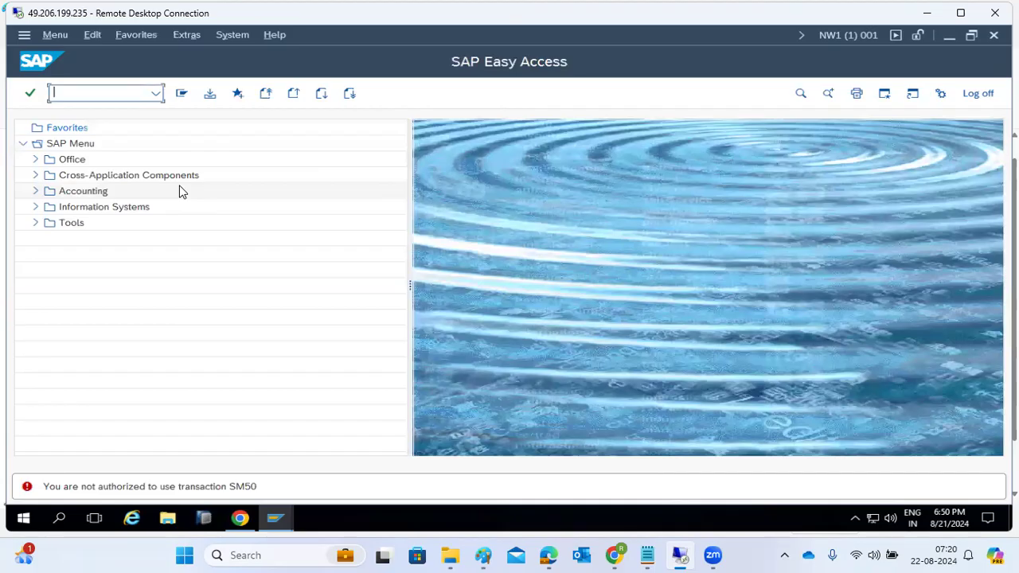
text(sm51)
key(Return)
text(st22)
key(Return)
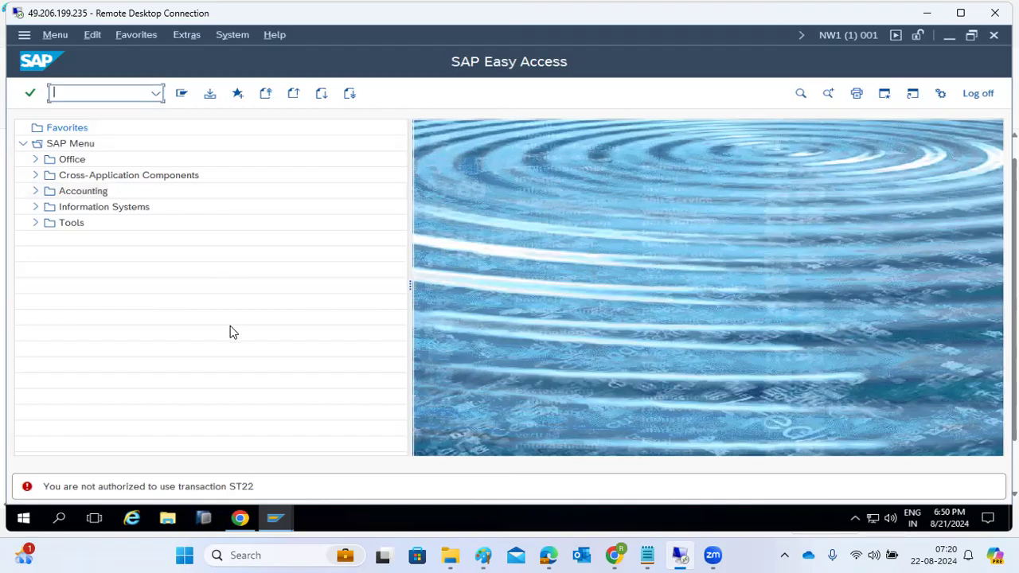
click(277, 518)
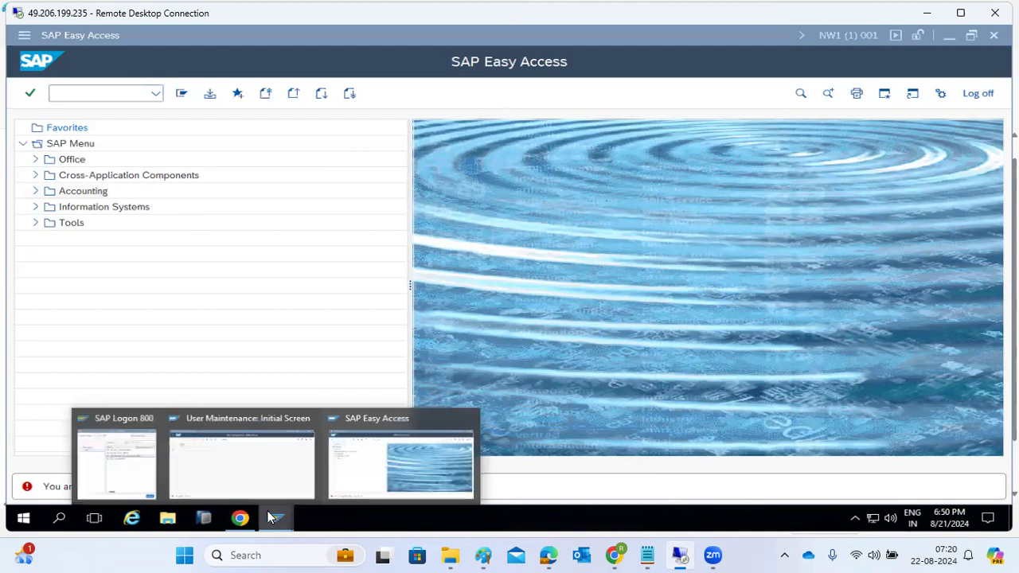
click(252, 469)
Switch DEMO1 to change mode and open its empty Roles tab at the Role column.
click(210, 93)
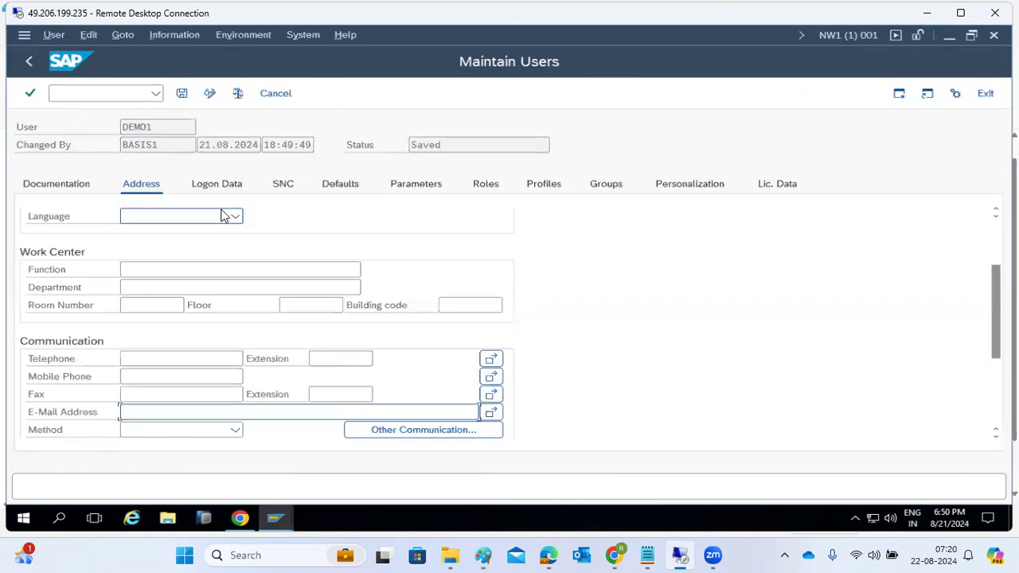
click(493, 187)
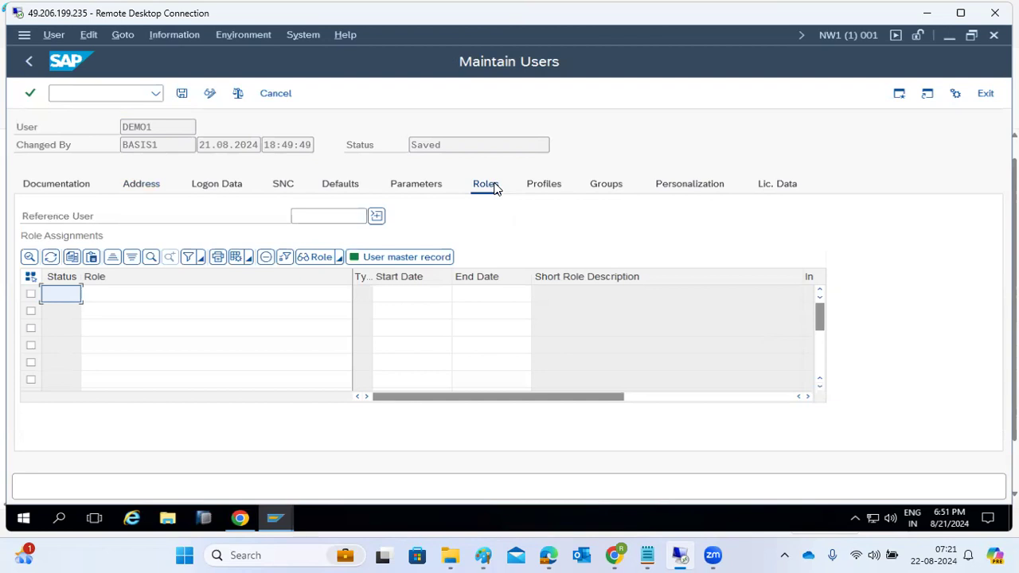
click(155, 295)
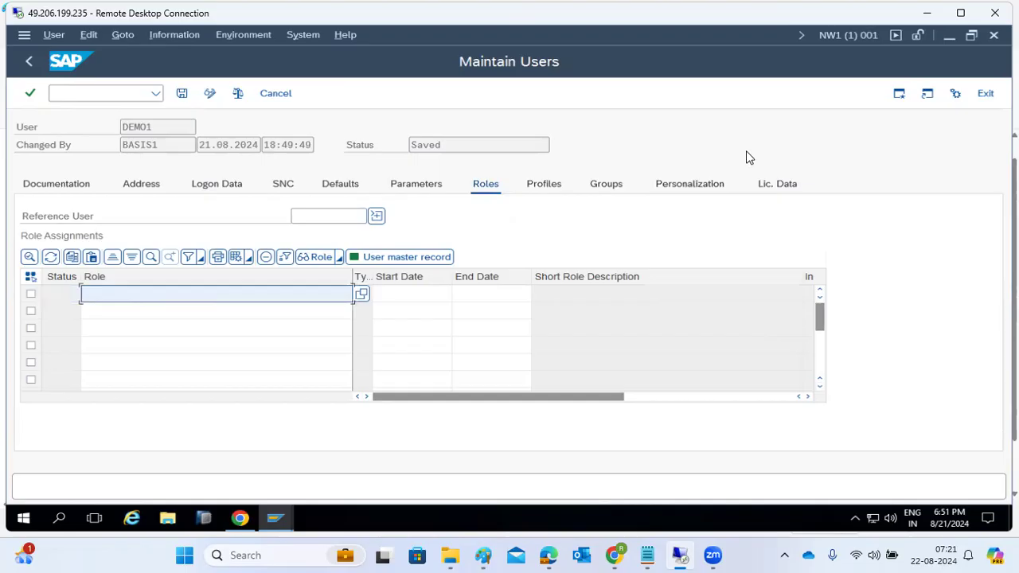
click(902, 96)
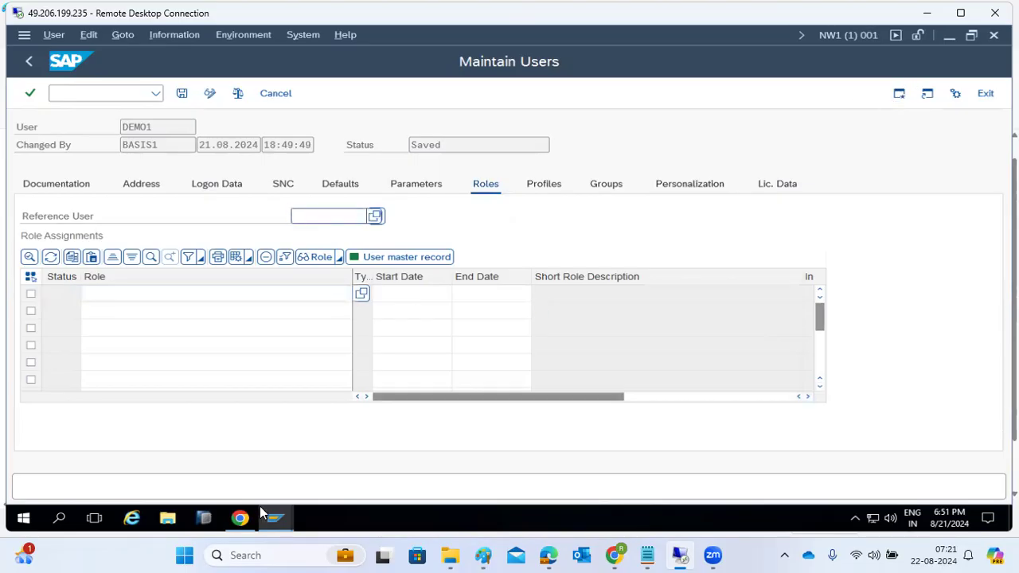
Run PFCG in the administrator's Easy Access session, leaving the Role field blank.
mouse_move(279, 532)
click(406, 478)
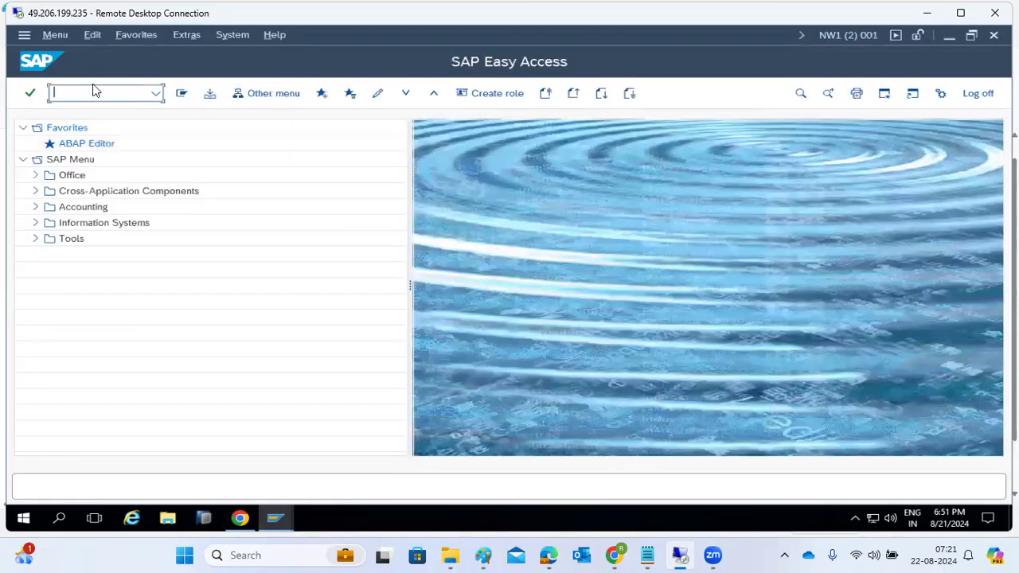
text(pfcg)
key(Return)
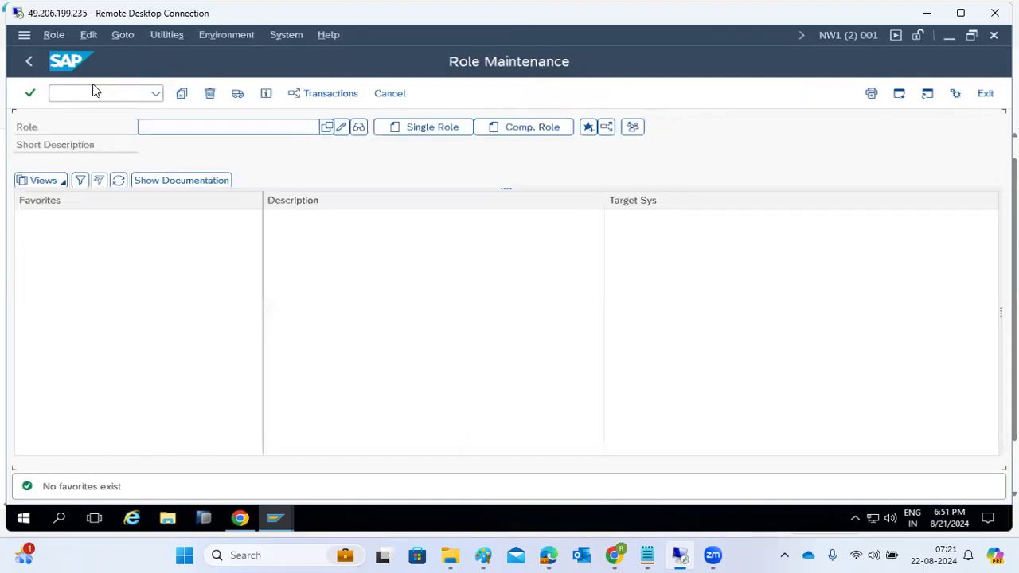
click(137, 124)
text(Z)
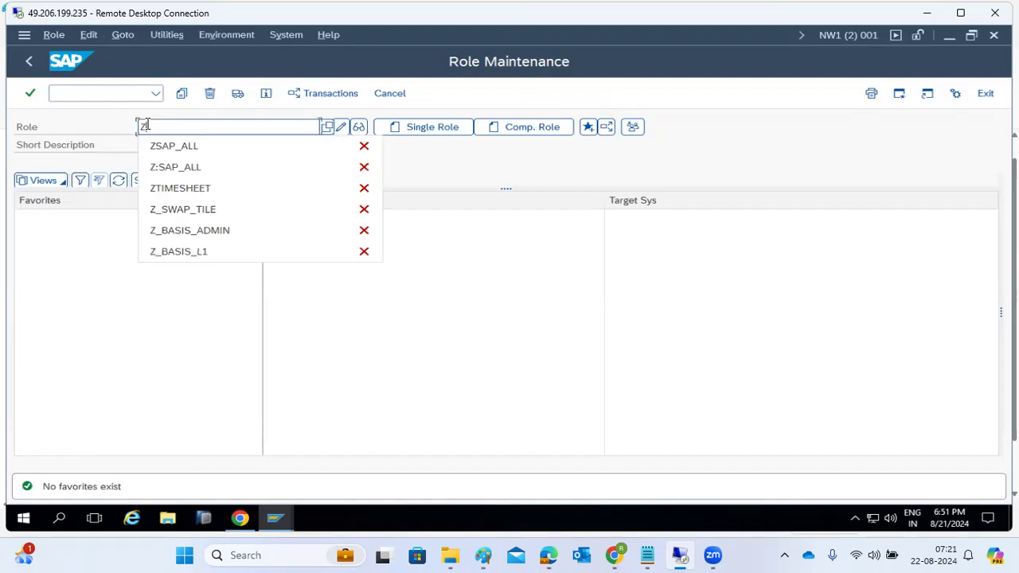
key(BackSpace)
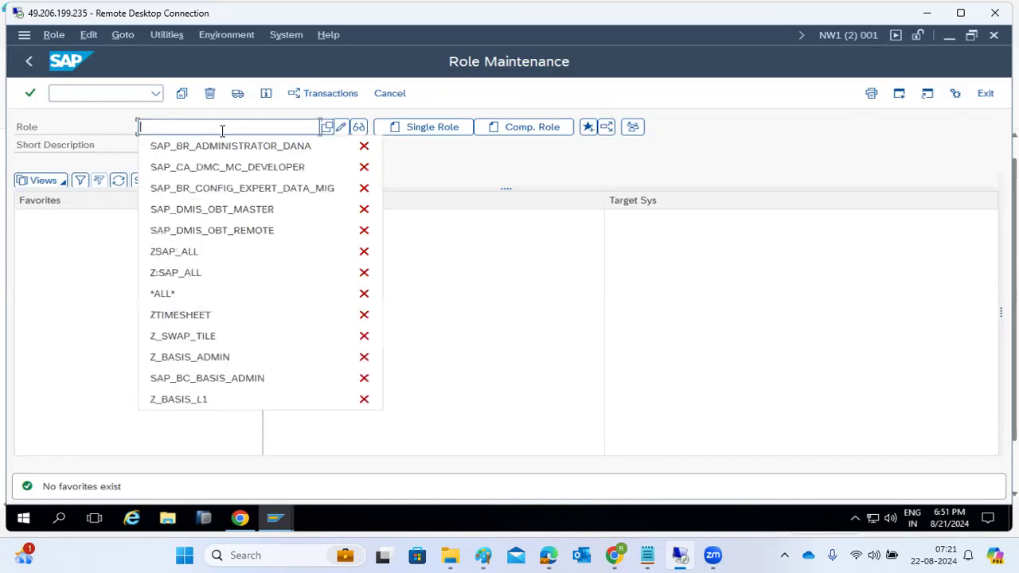
click(330, 133)
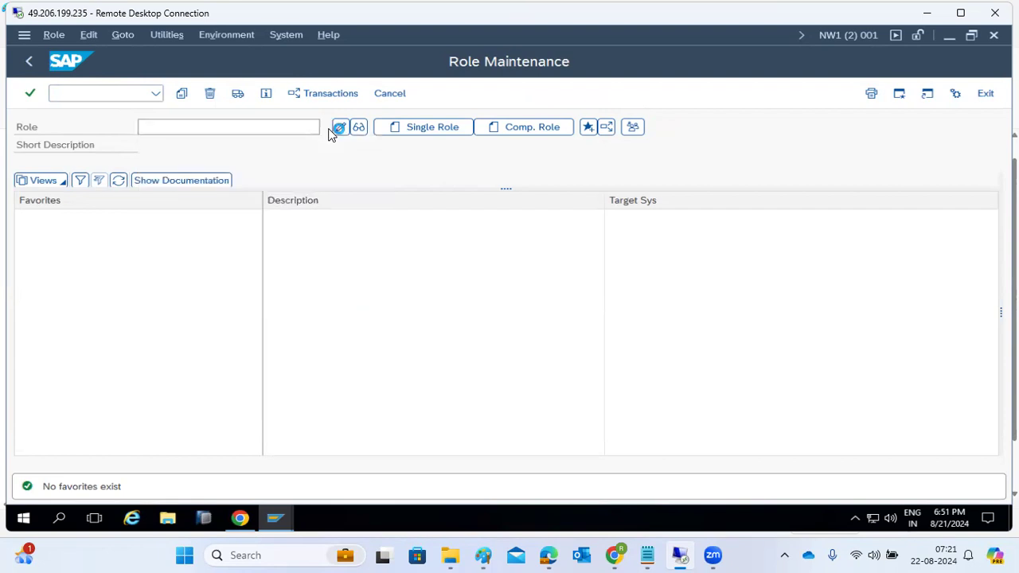
Search roles matching SAP, scroll through the results, and close them.
click(332, 128)
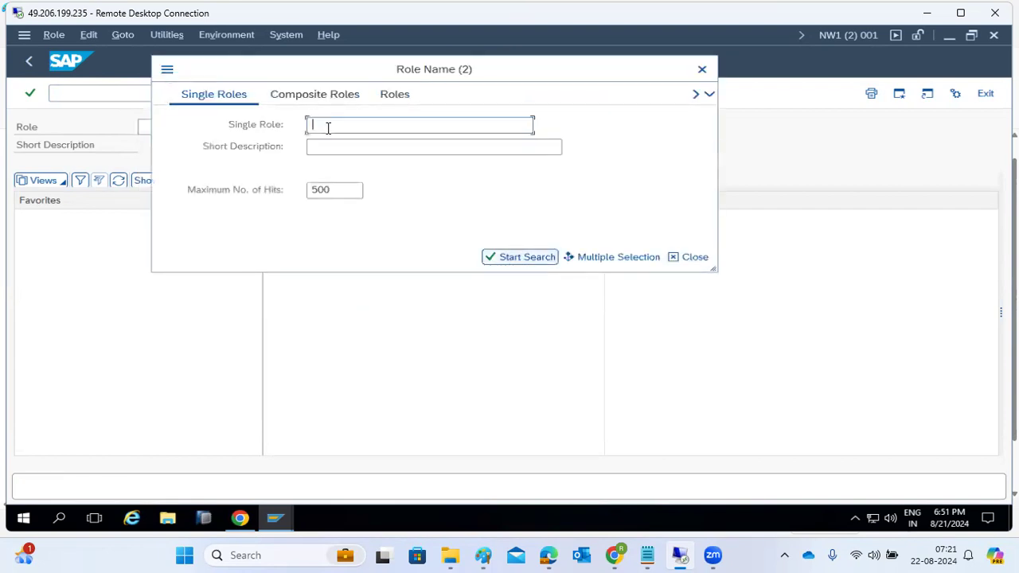
text(SAP)
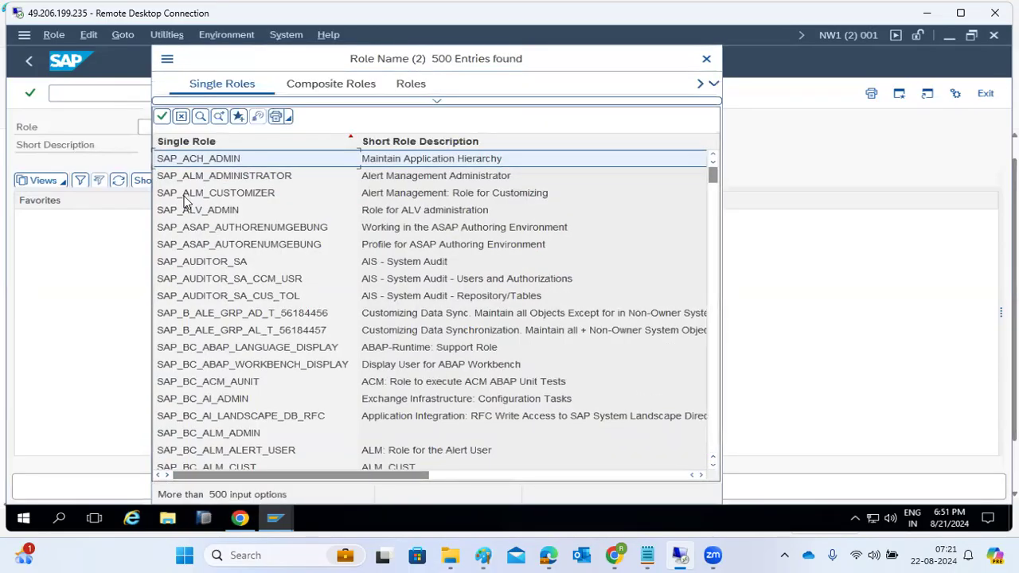
scroll(199, 287, down, 20)
scroll(214, 372, down, 20)
scroll(208, 414, down, 20)
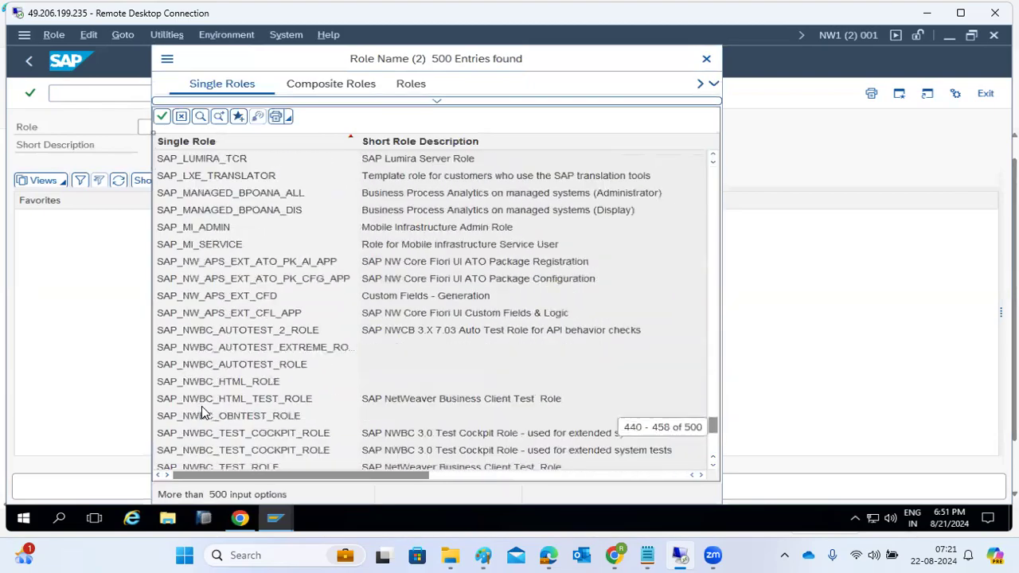
scroll(203, 412, down, 14)
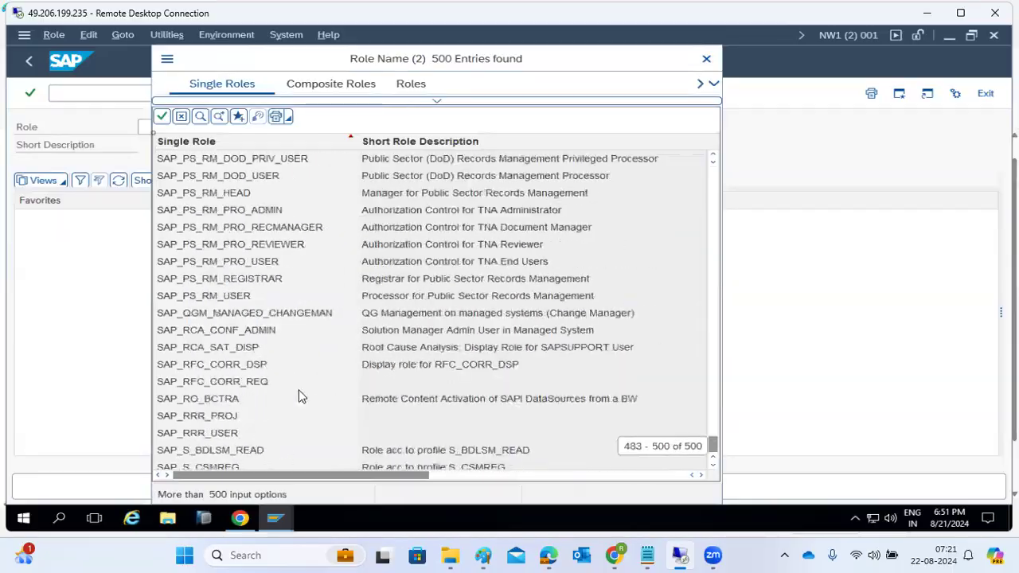
click(703, 62)
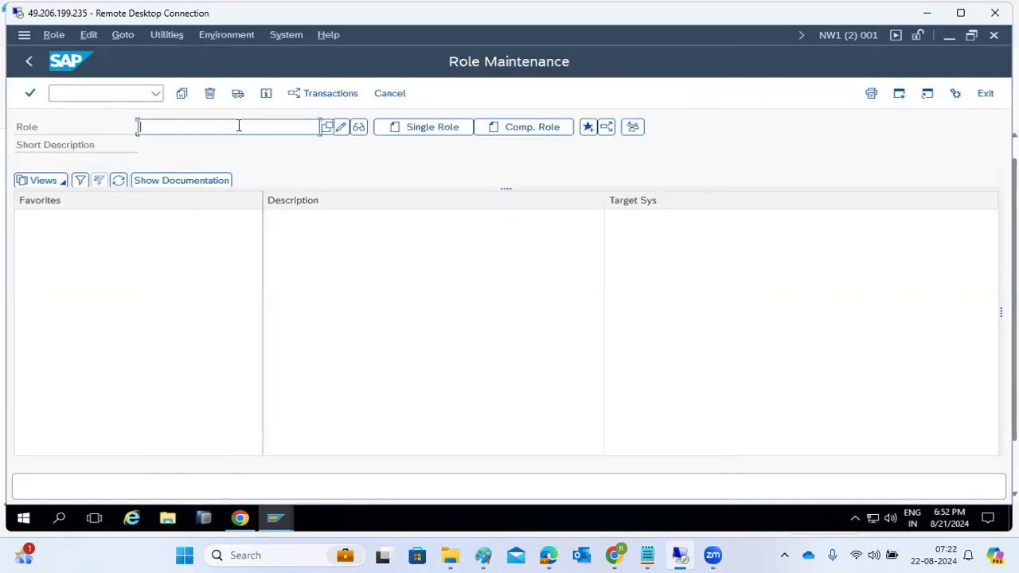
Search all single roles and pick out SAP_AUDITOR_SA, SAP_BC_BASIS_ADMIN and SAP_BC_DB_ADMIN.
click(331, 132)
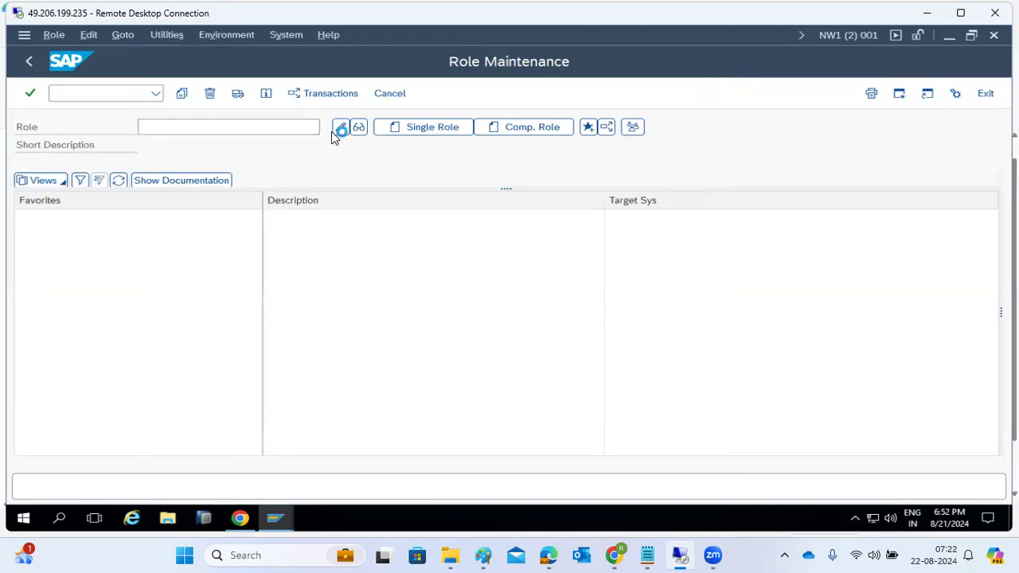
click(697, 334)
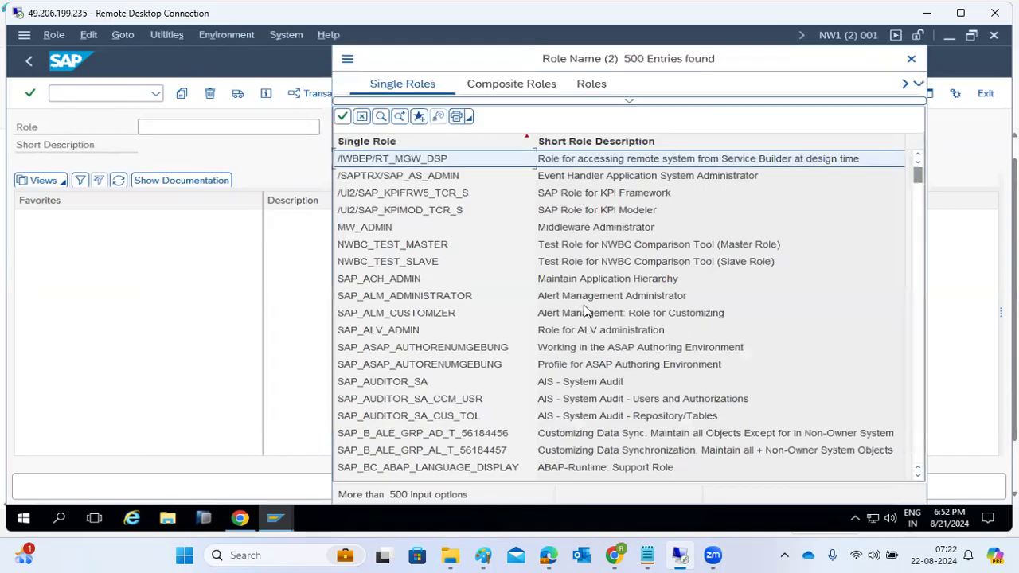
click(576, 387)
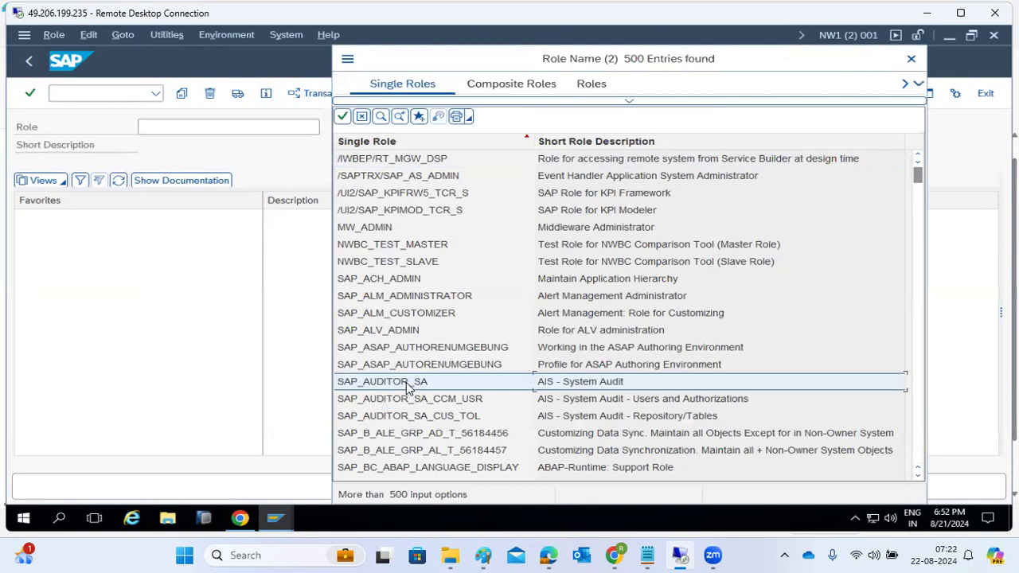
scroll(408, 388, down, 6)
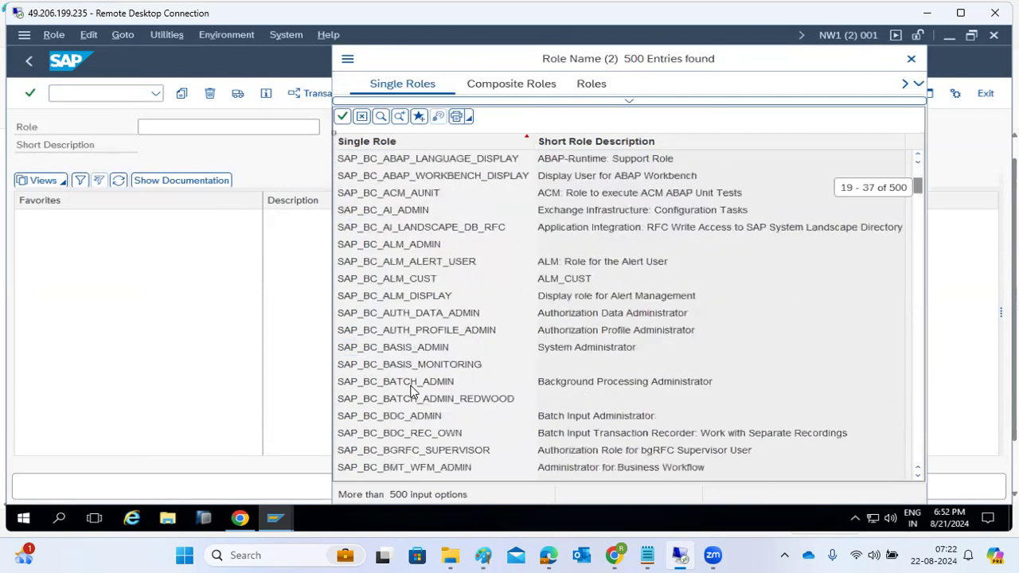
click(555, 350)
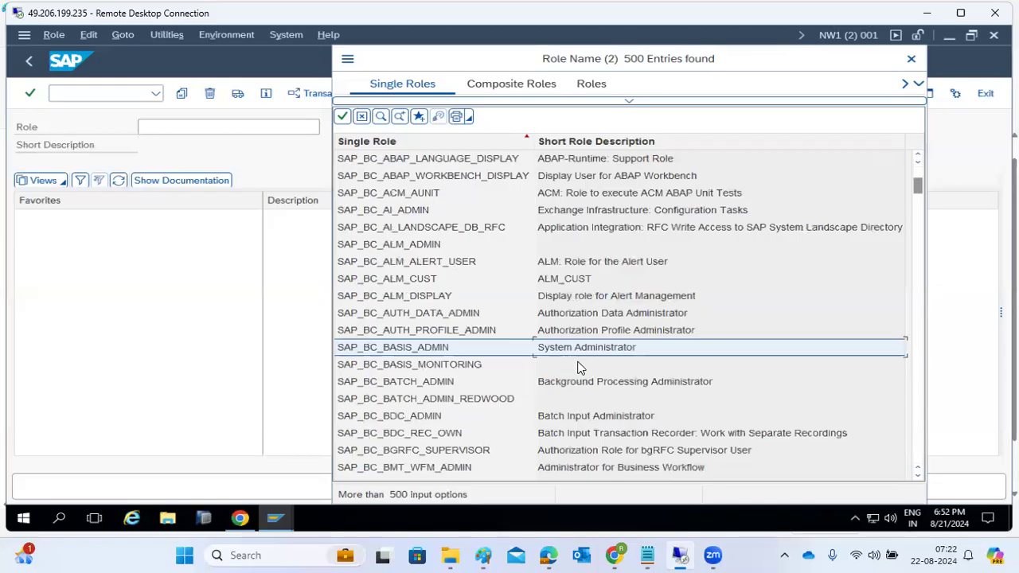
scroll(577, 368, down, 6)
scroll(571, 402, down, 3)
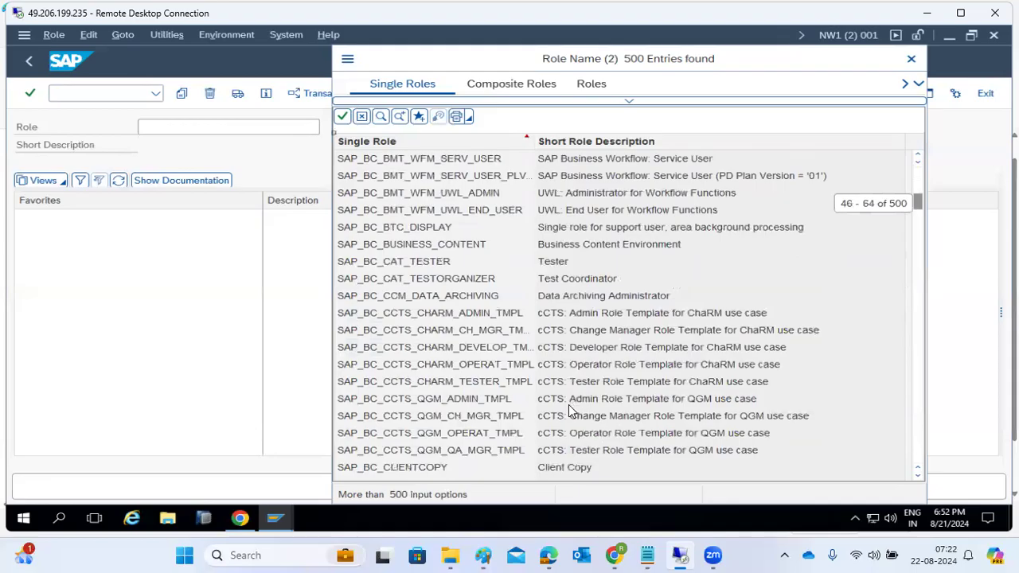
scroll(577, 382, down, 8)
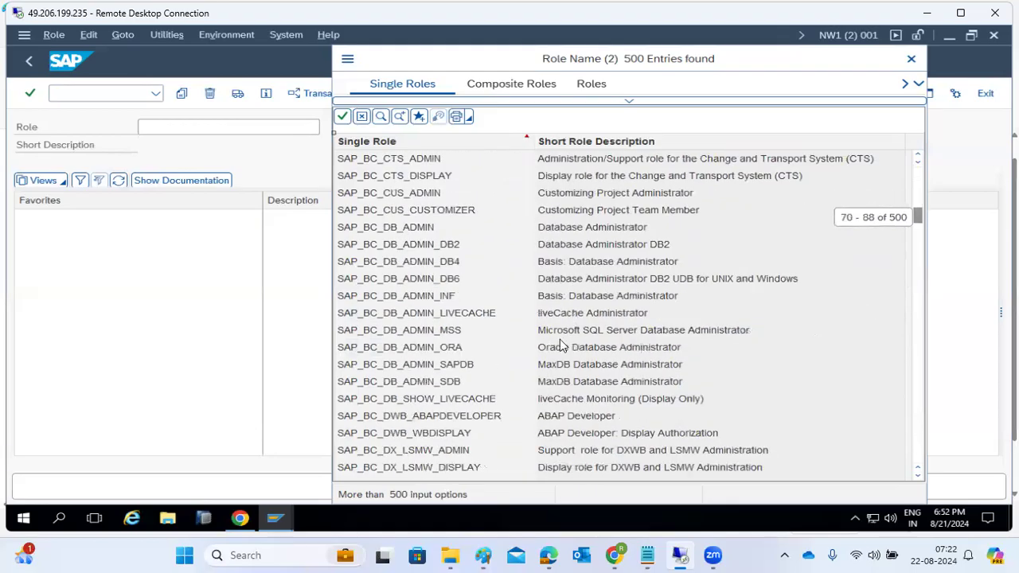
click(570, 227)
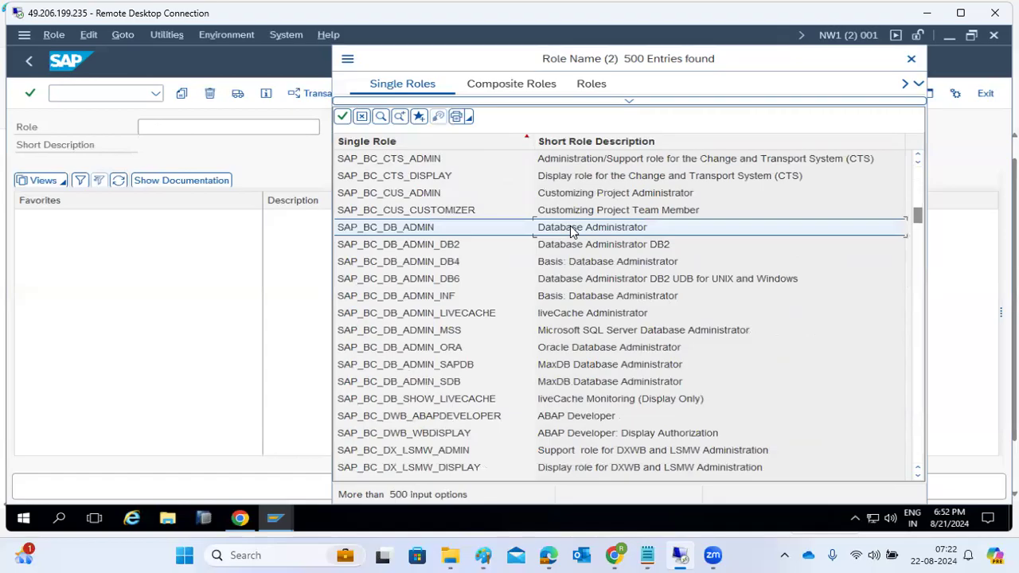
Scroll further to SAP_DAL_ADMIN, then close the list of existing roles.
scroll(570, 227, down, 20)
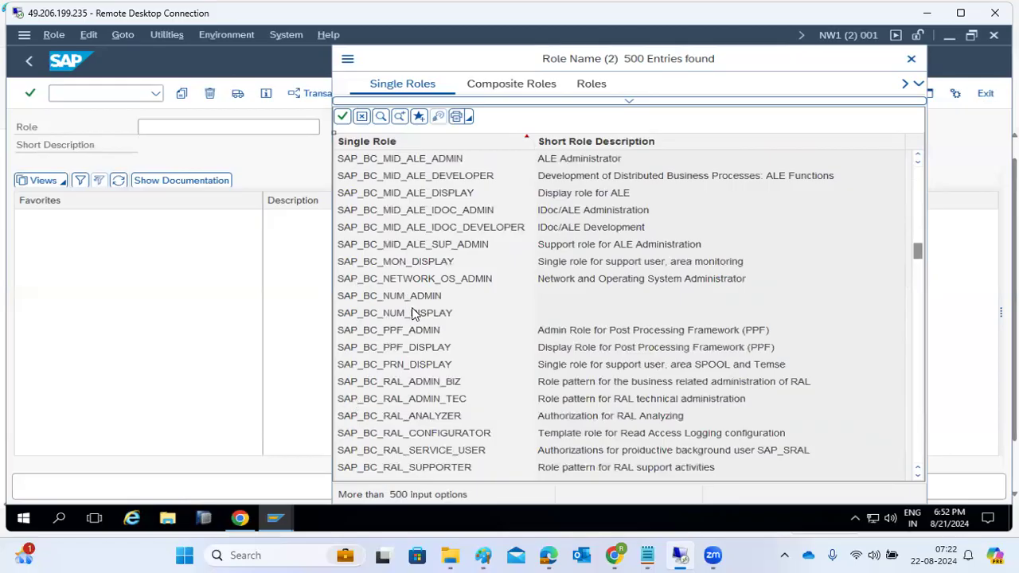
scroll(450, 363, down, 11)
scroll(457, 368, down, 20)
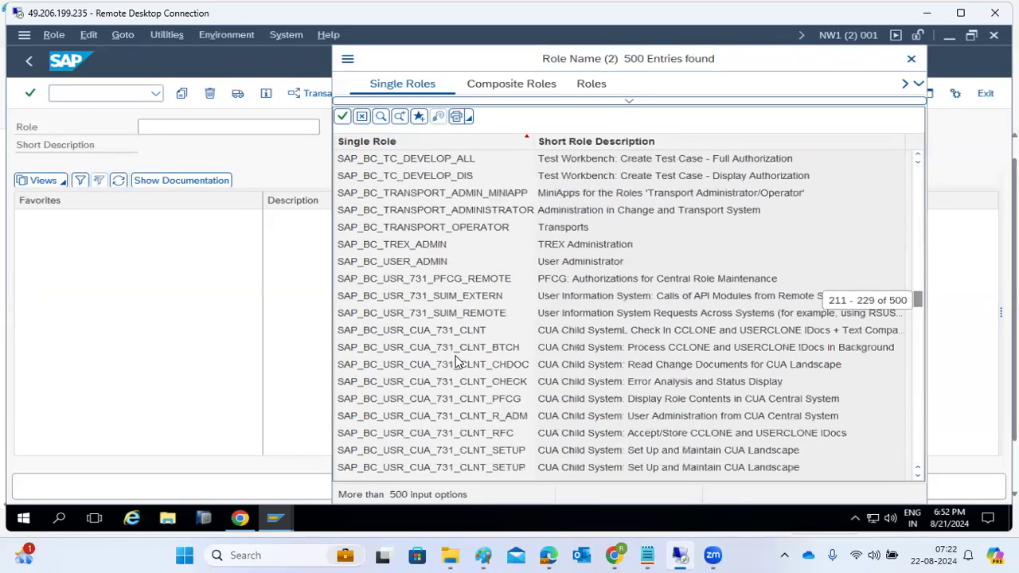
scroll(457, 360, down, 18)
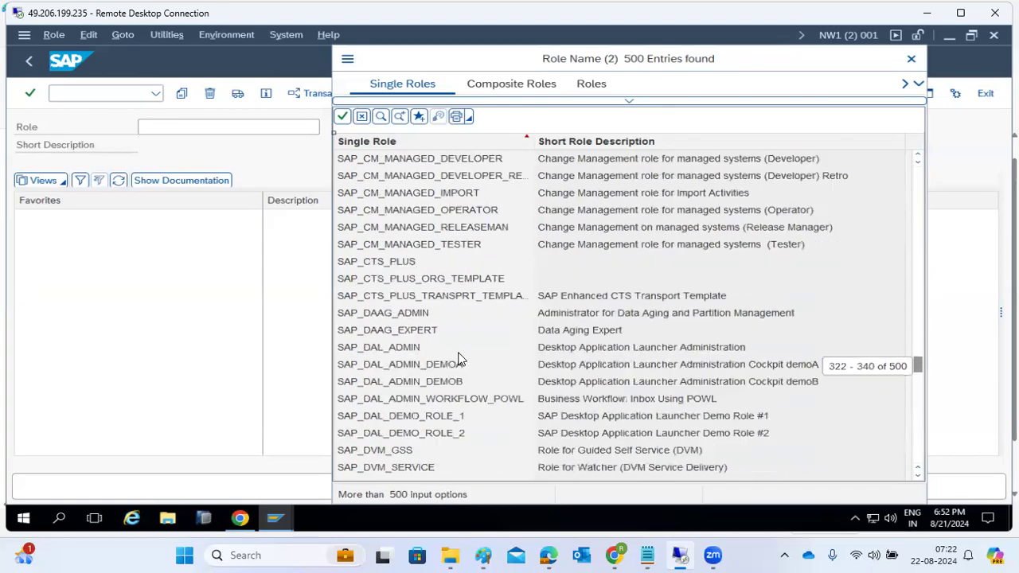
click(624, 350)
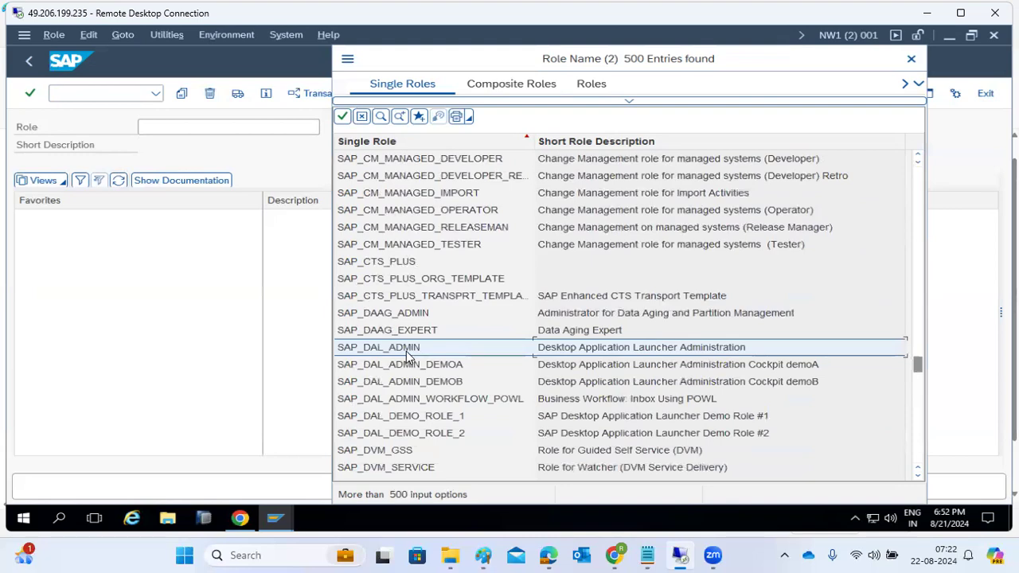
scroll(408, 356, down, 20)
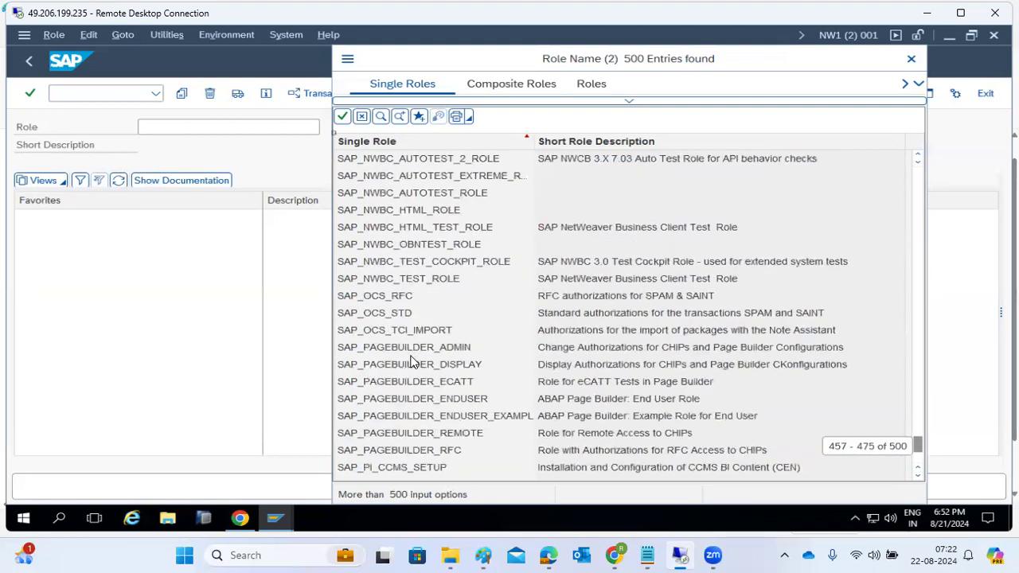
scroll(413, 362, down, 6)
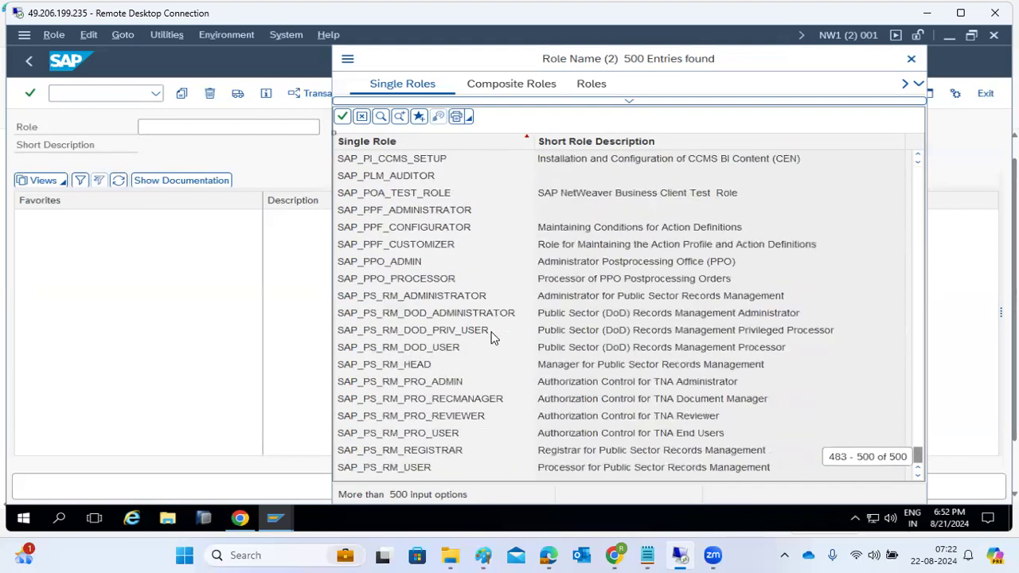
click(908, 60)
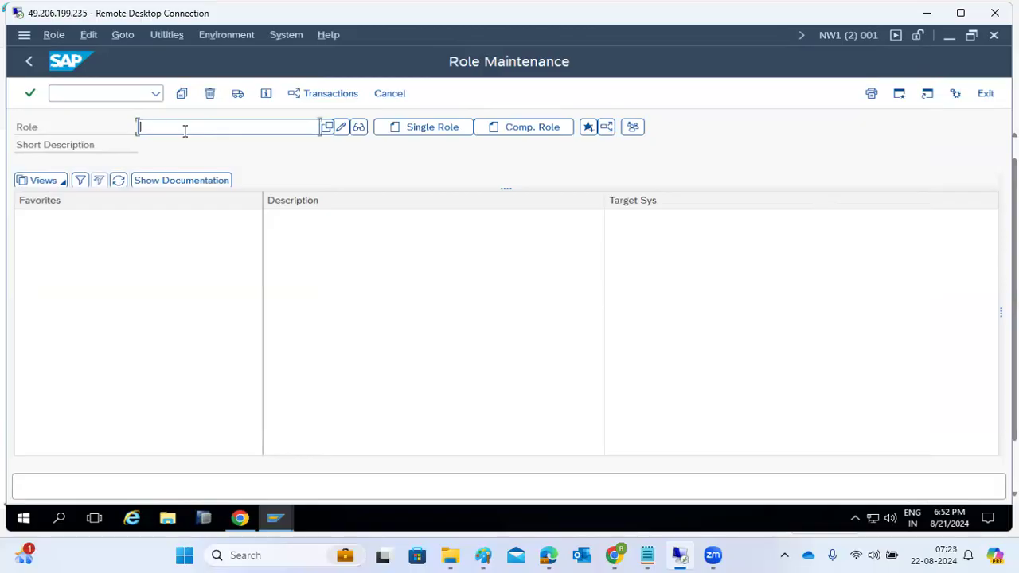
Enter Z_BASIS_MONITORING as the role name and create it as a single role.
text(Z_)
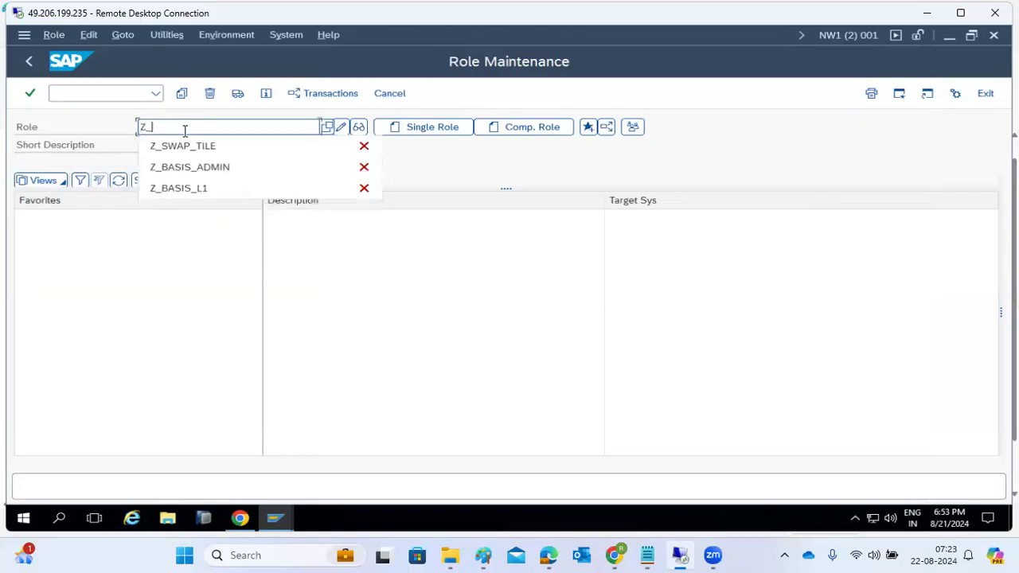
text(BASIS)
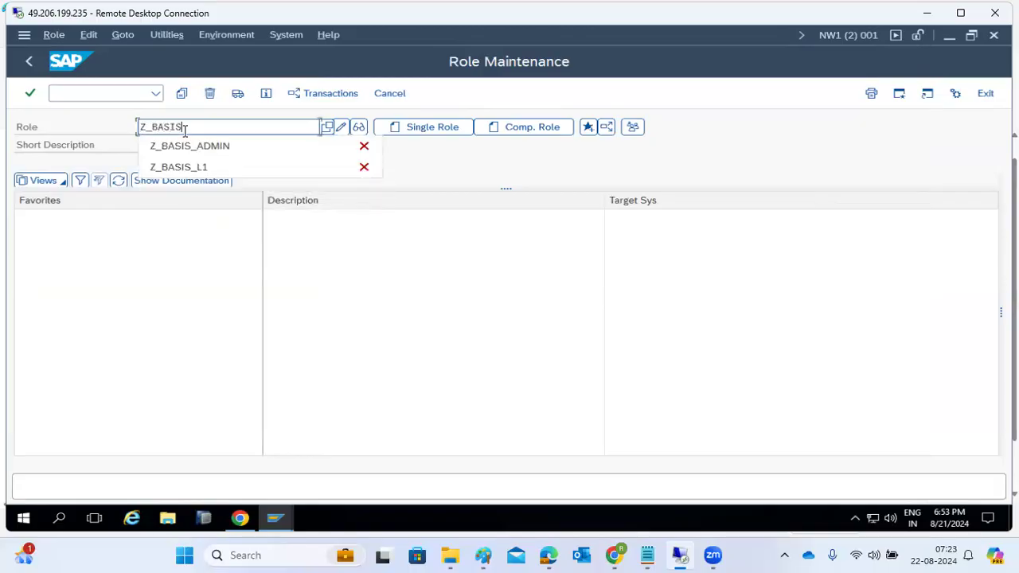
text(_MONITORING)
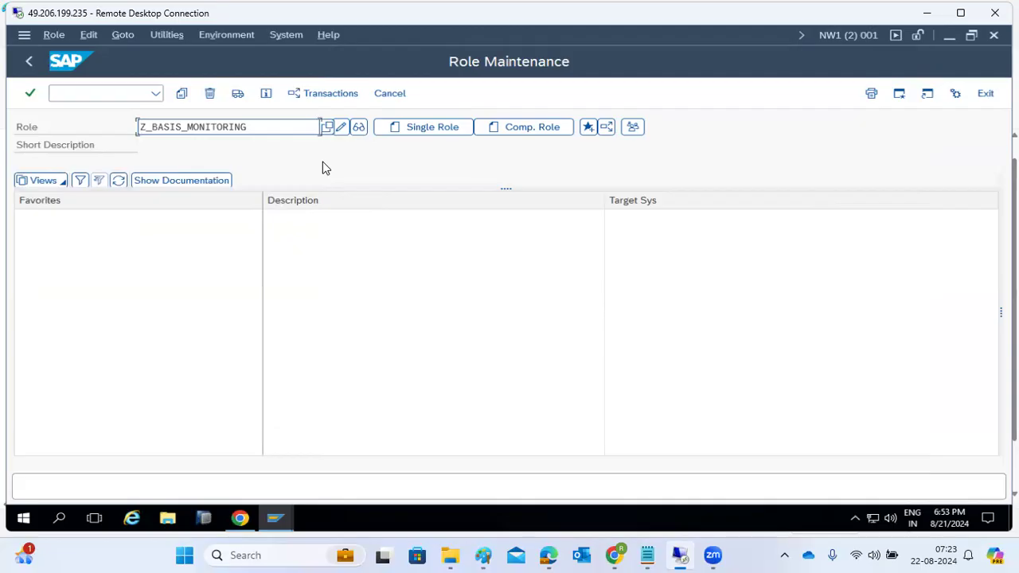
click(426, 131)
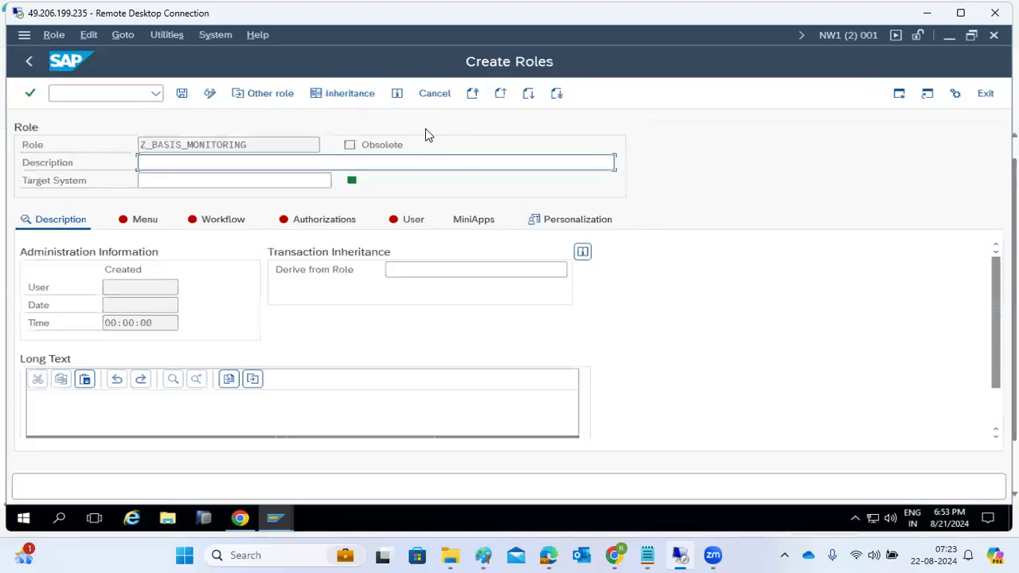
Enter description MONITORING, save the role, and start assigning transactions to its menu.
drag(244, 146, 166, 159)
click(168, 164)
text(MONITORING)
click(130, 226)
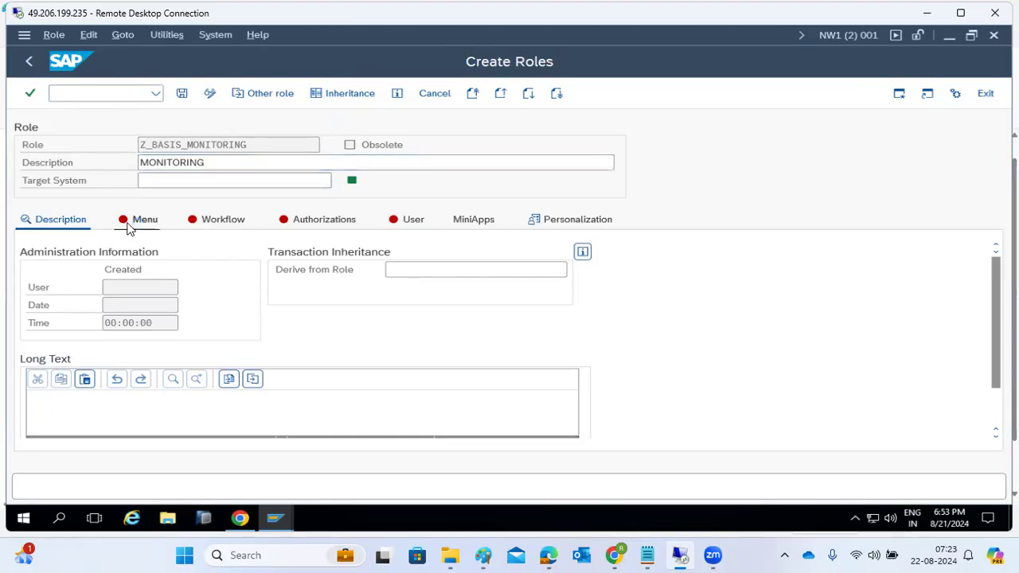
click(237, 338)
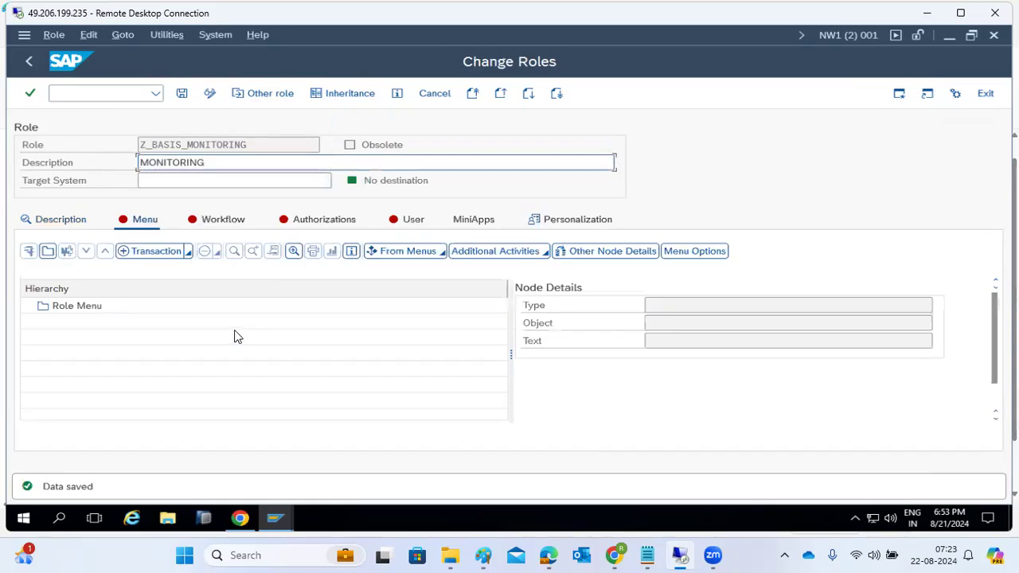
click(143, 258)
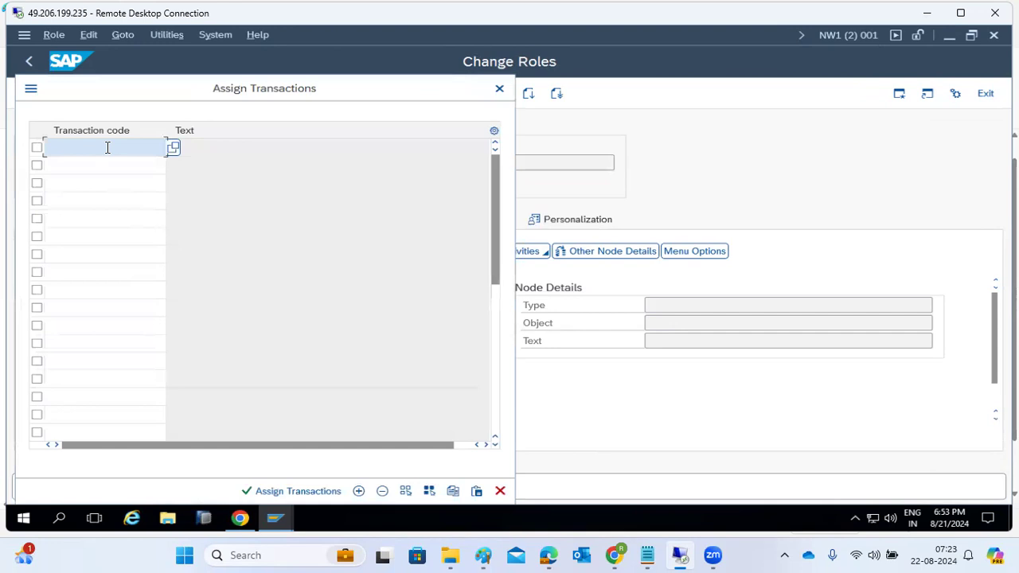
Enter transactions ST22, SM21, SM50 and SM51 in the first four rows.
text(ST22)
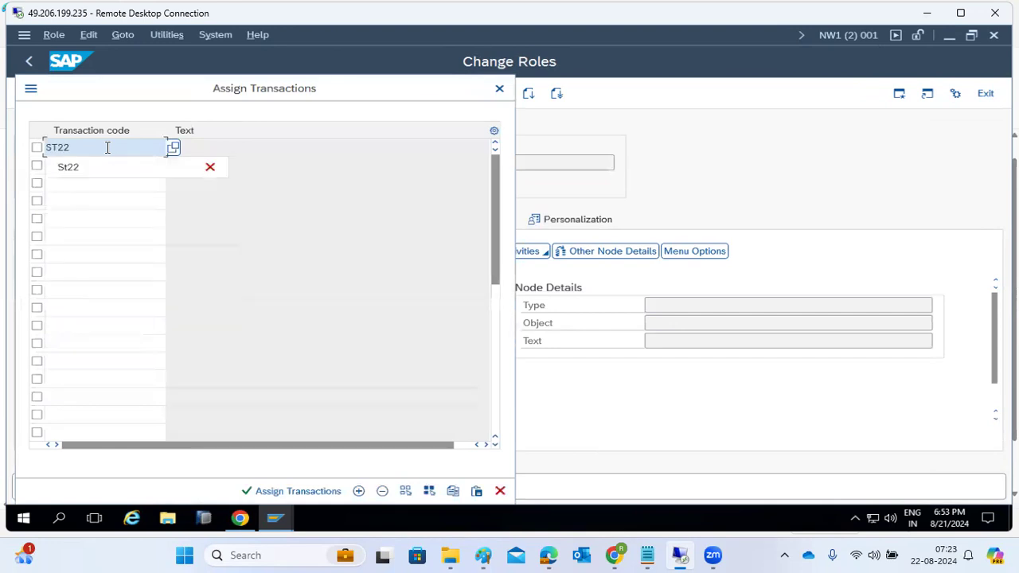
key(Return)
click(99, 164)
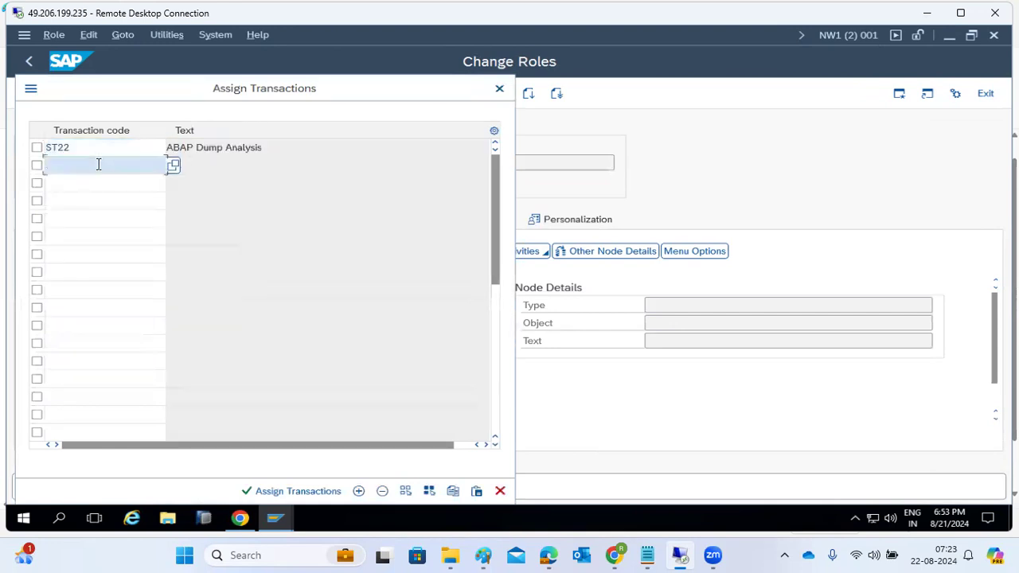
text(SM21)
key(Return)
click(89, 179)
text(SM50)
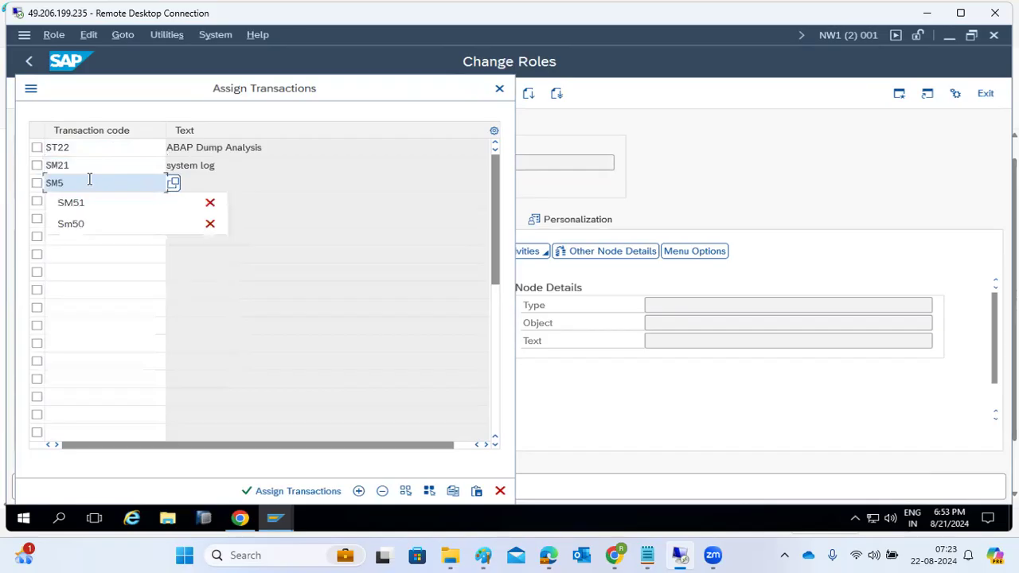
key(Return)
click(85, 200)
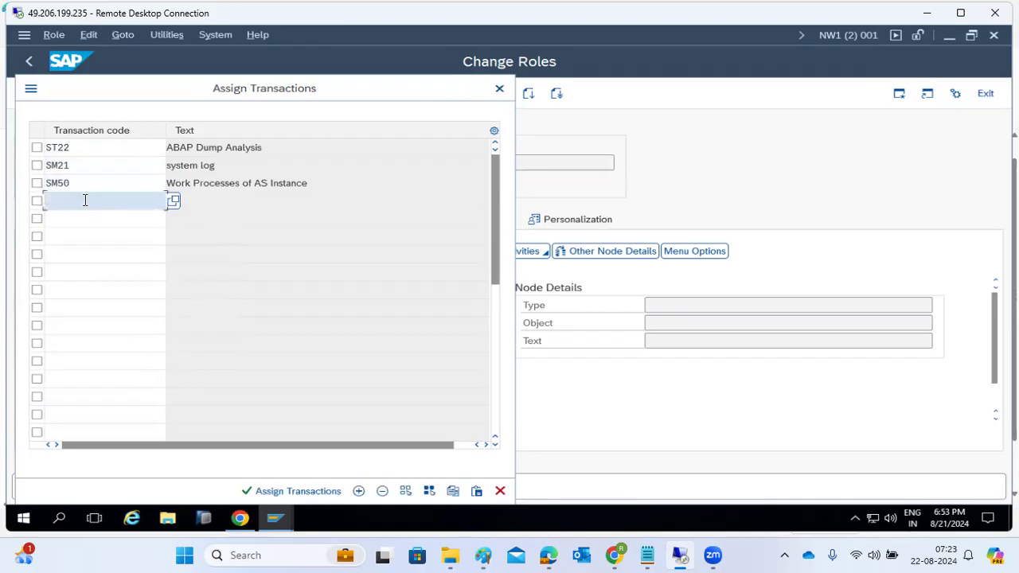
text(SM51)
key(Return)
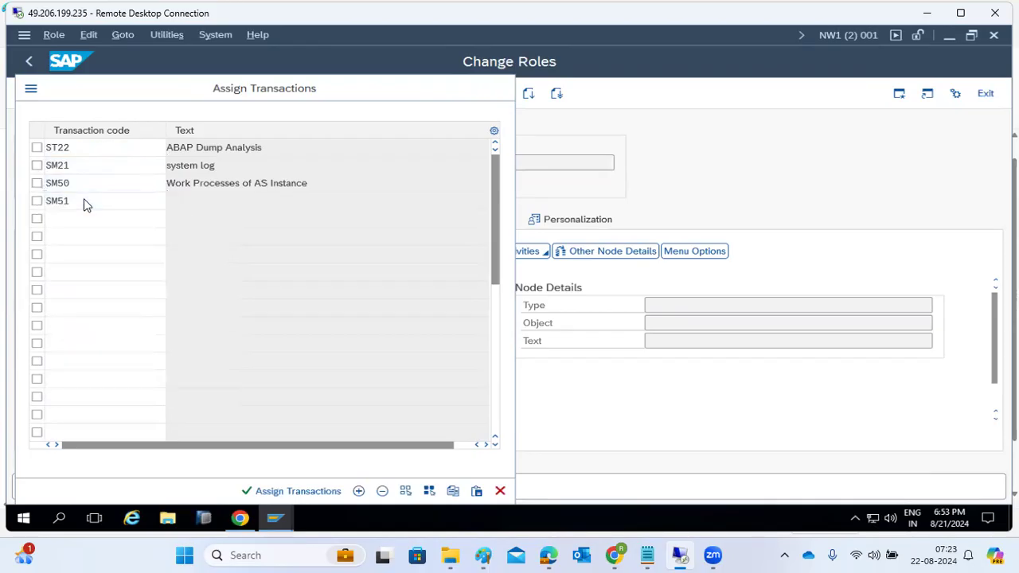
Enter SU53, SM13, SM12 and SM14, then assign all eight transactions to the menu.
click(76, 216)
text(su53)
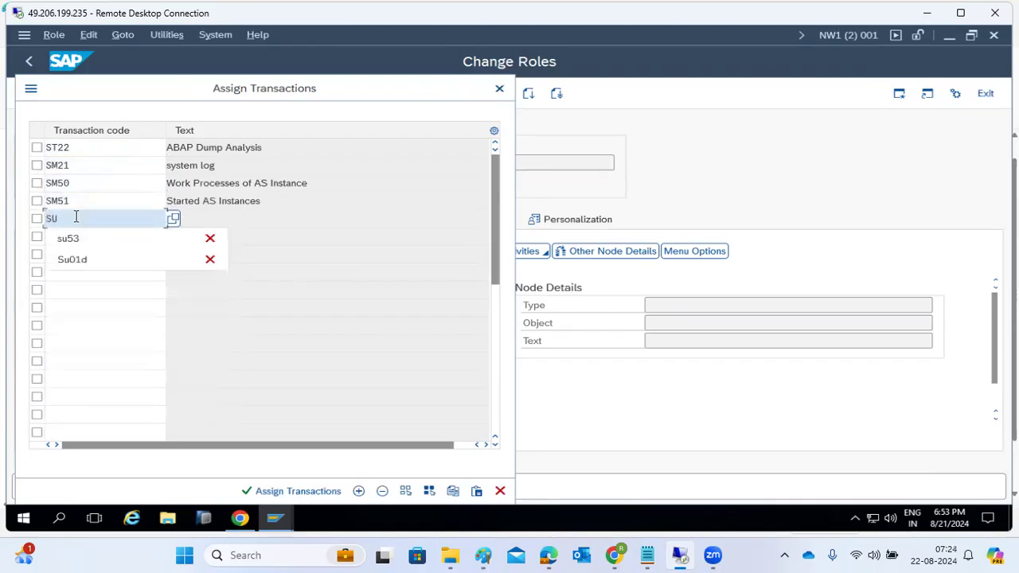
key(Return)
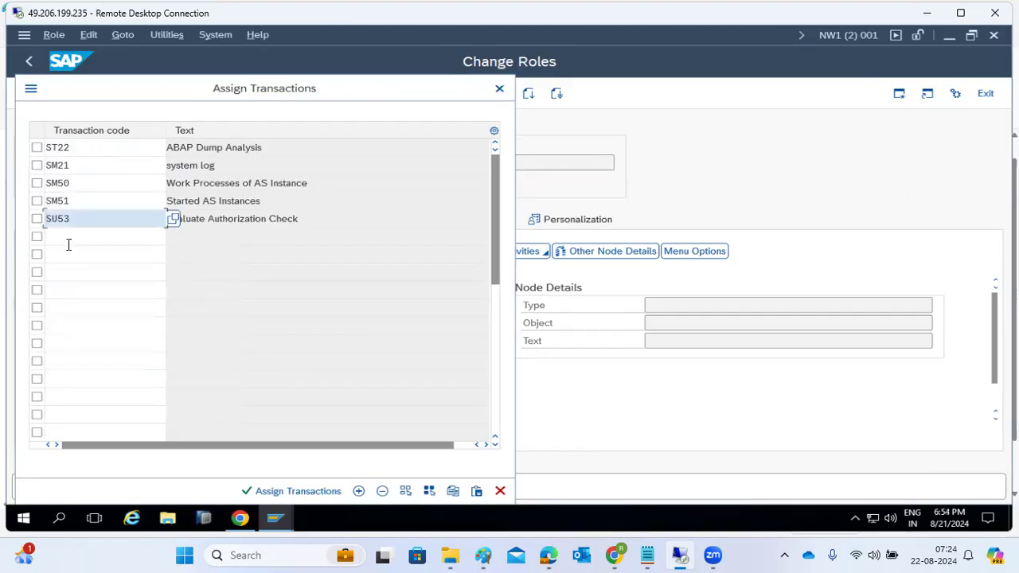
click(68, 235)
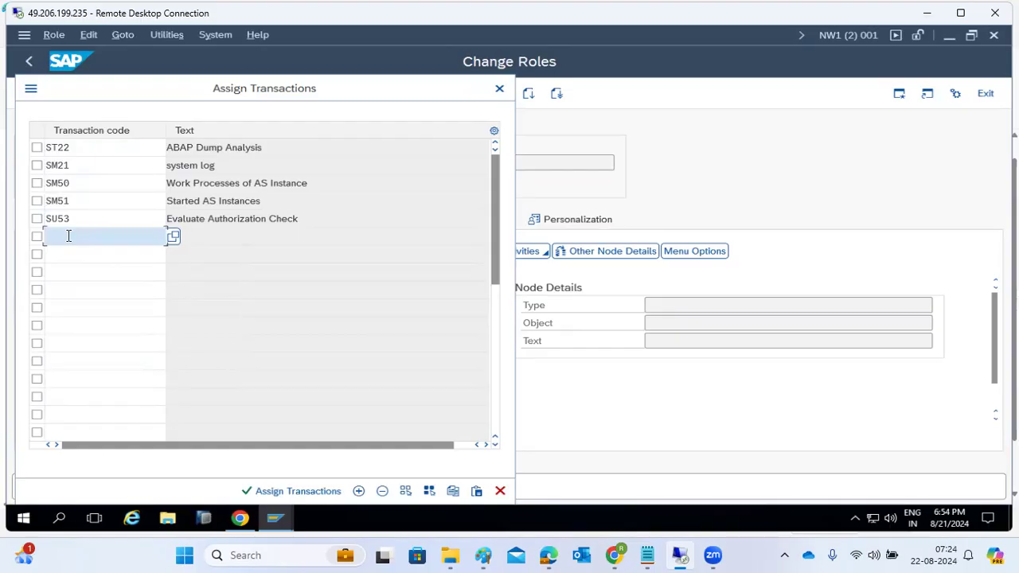
text(SM13)
key(Return)
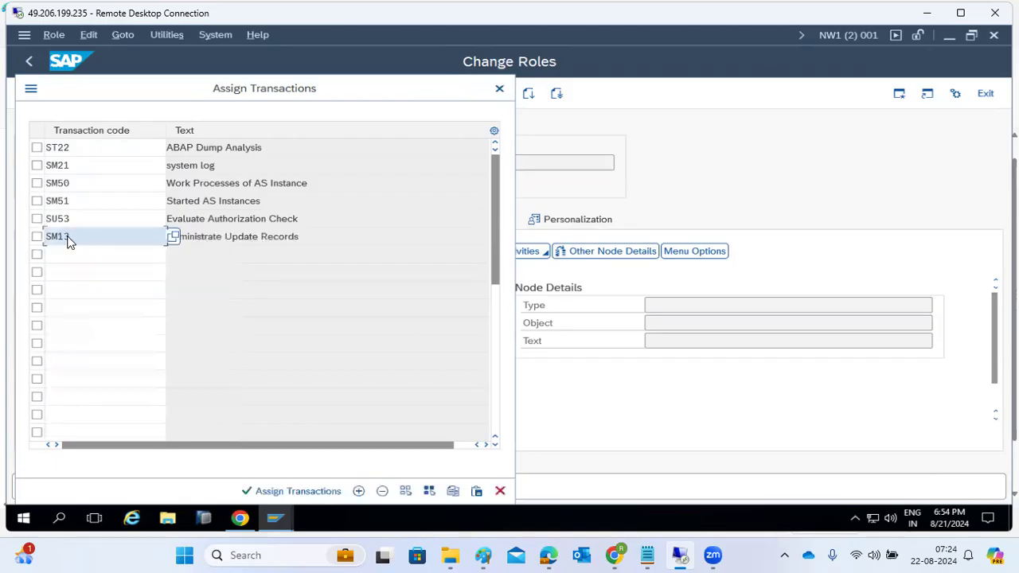
click(63, 247)
text(SM1)
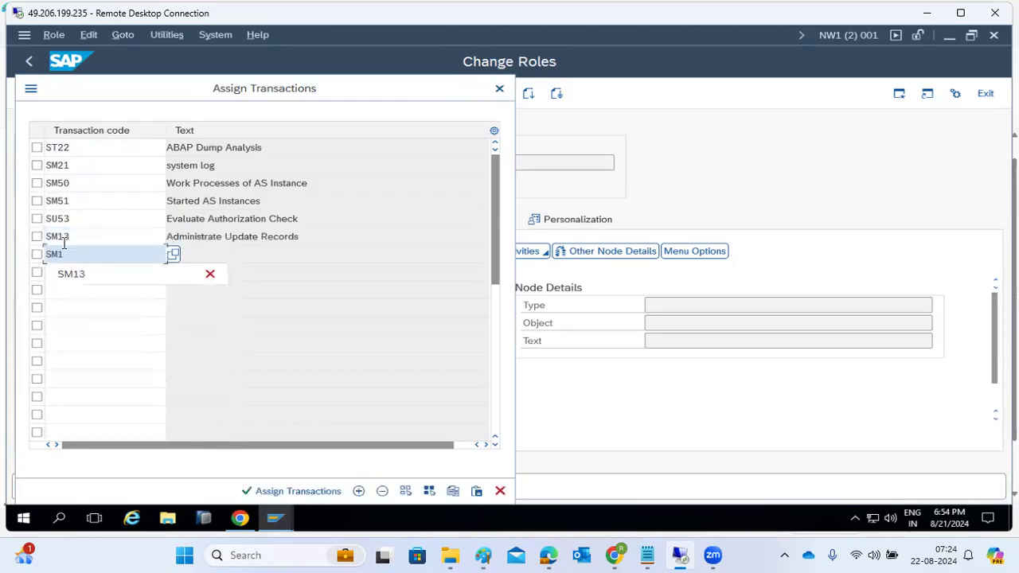
text(2)
key(Return)
click(65, 270)
text(SM14)
key(Return)
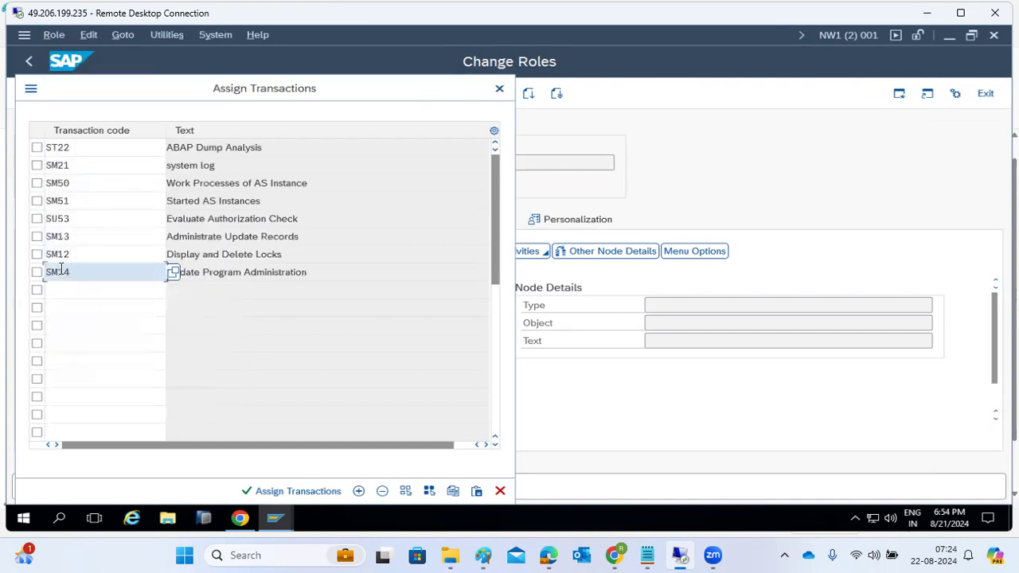
click(280, 493)
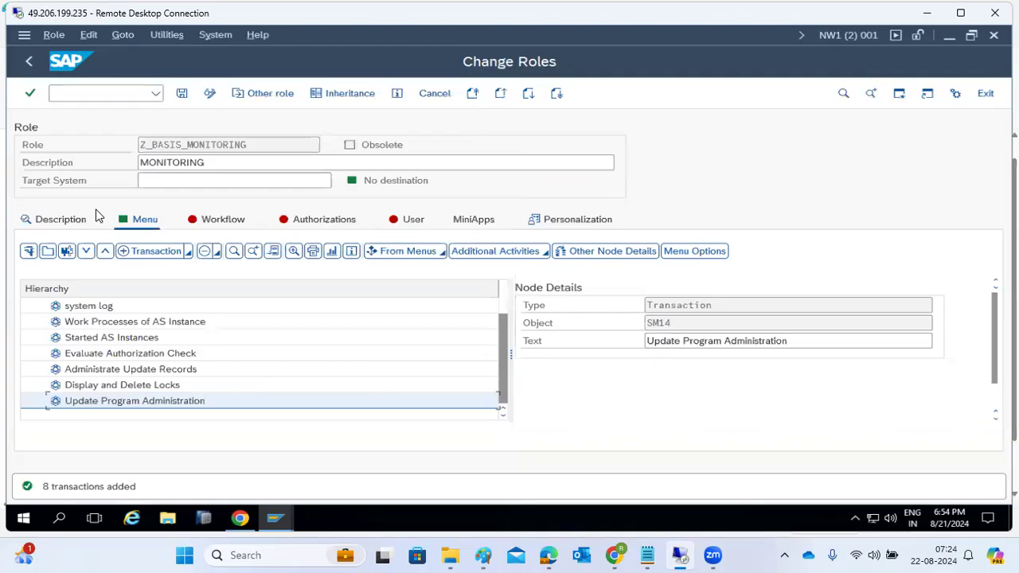
Save role Z_BASIS_MONITORING with its menu of eight monitoring transactions.
click(187, 253)
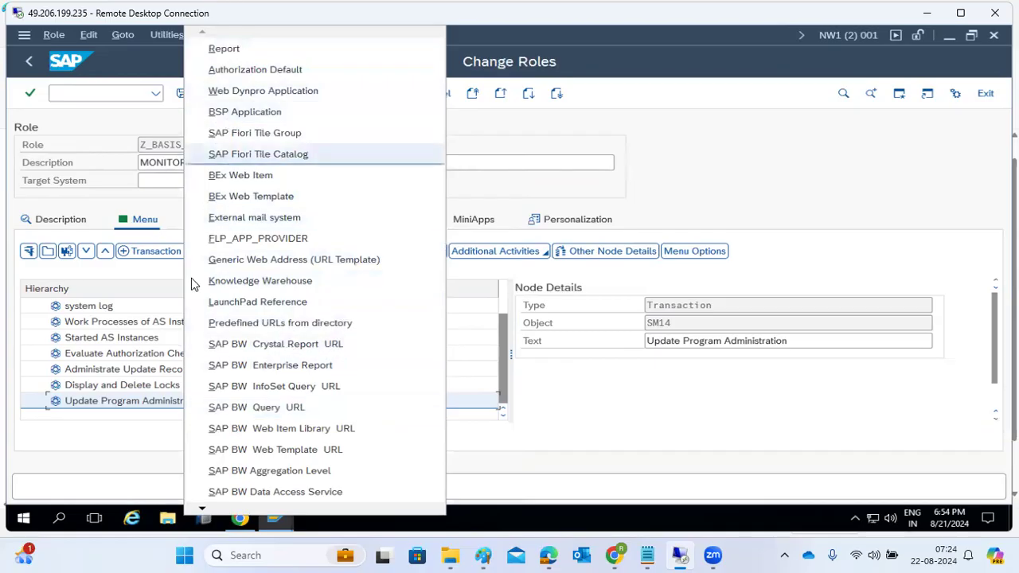
click(615, 134)
click(182, 93)
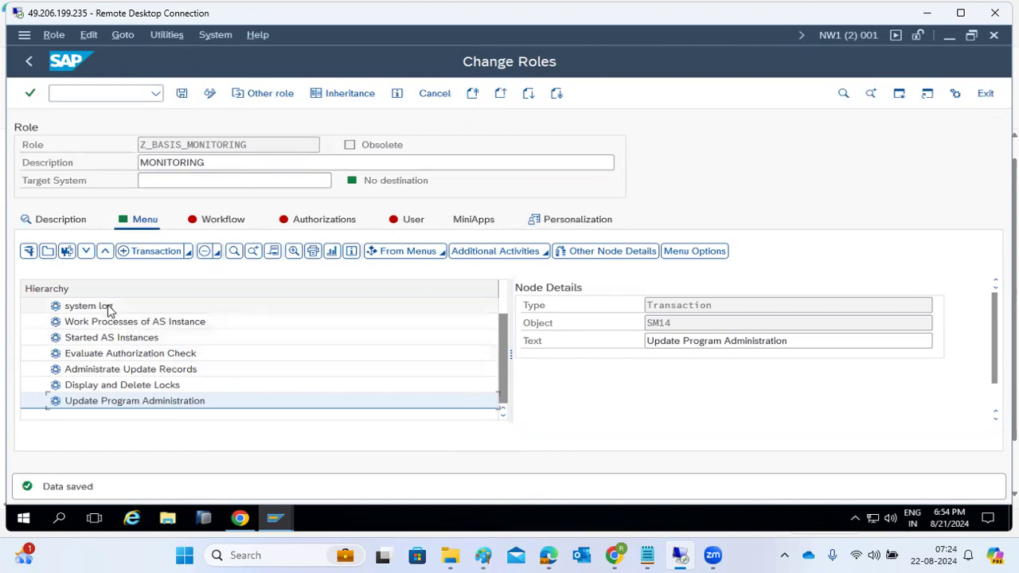
click(277, 518)
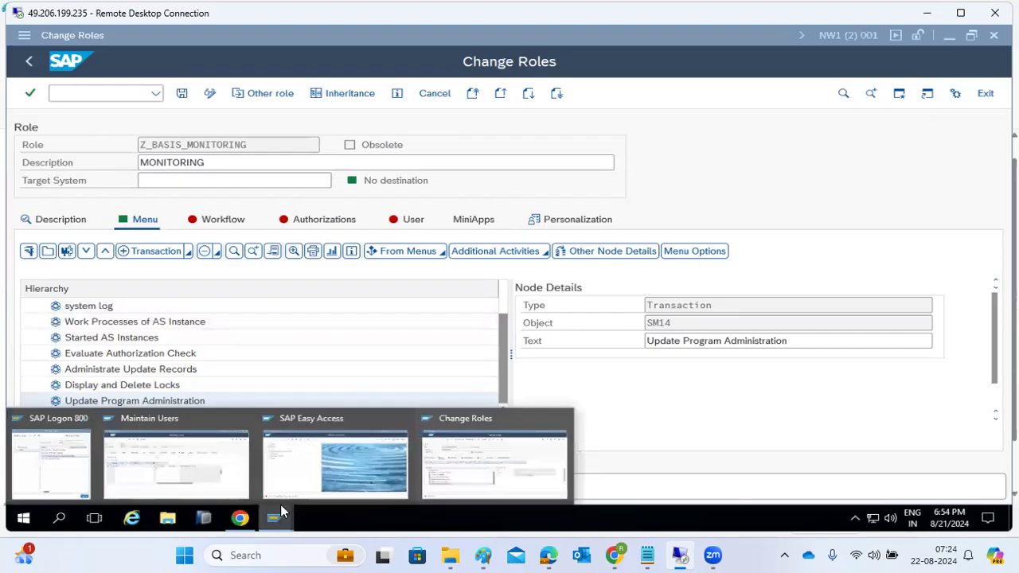
Copy the role name Z_BASIS_MONITORING from the role editing window.
click(203, 450)
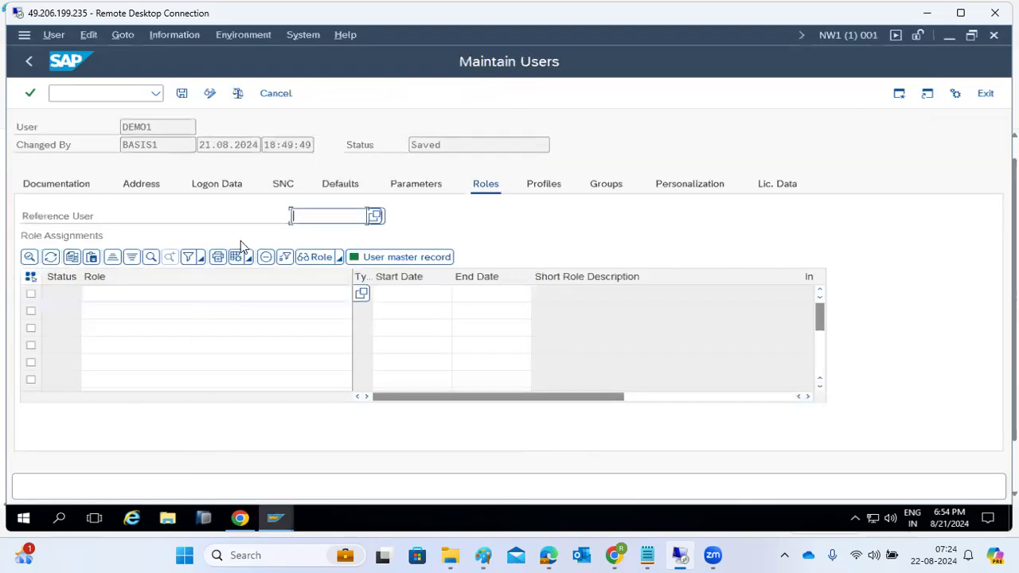
click(120, 292)
click(277, 517)
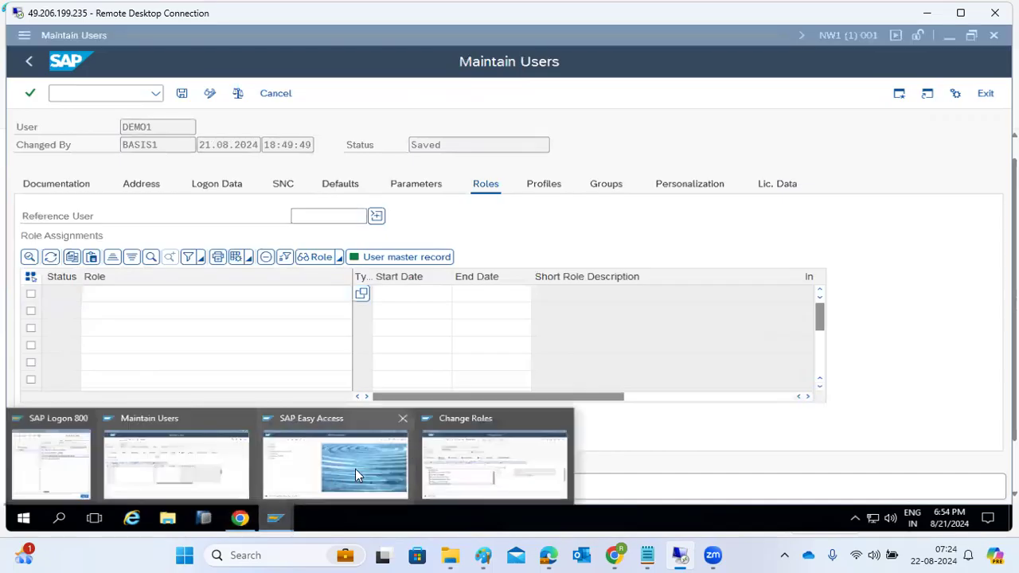
click(346, 434)
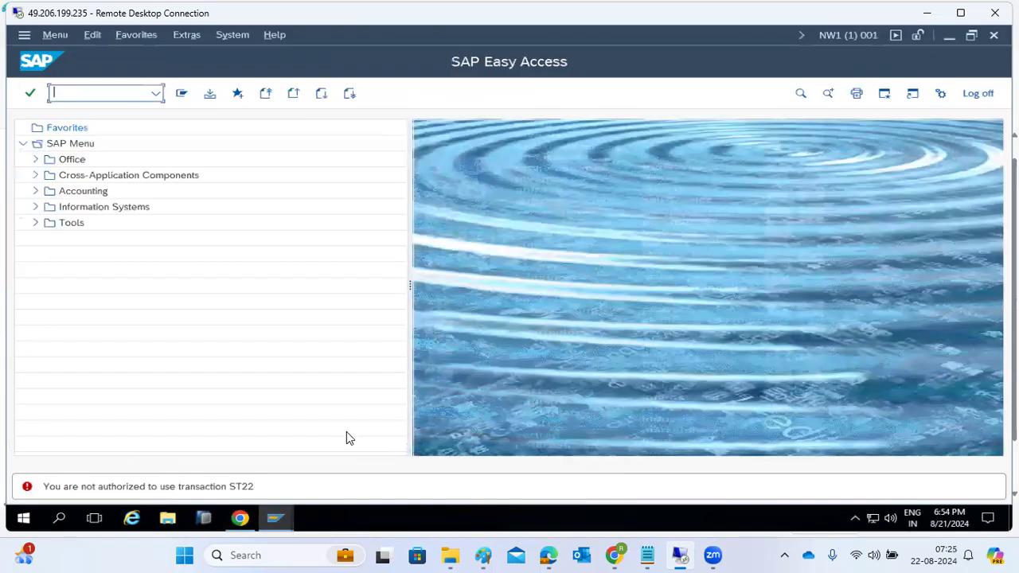
click(277, 517)
click(450, 464)
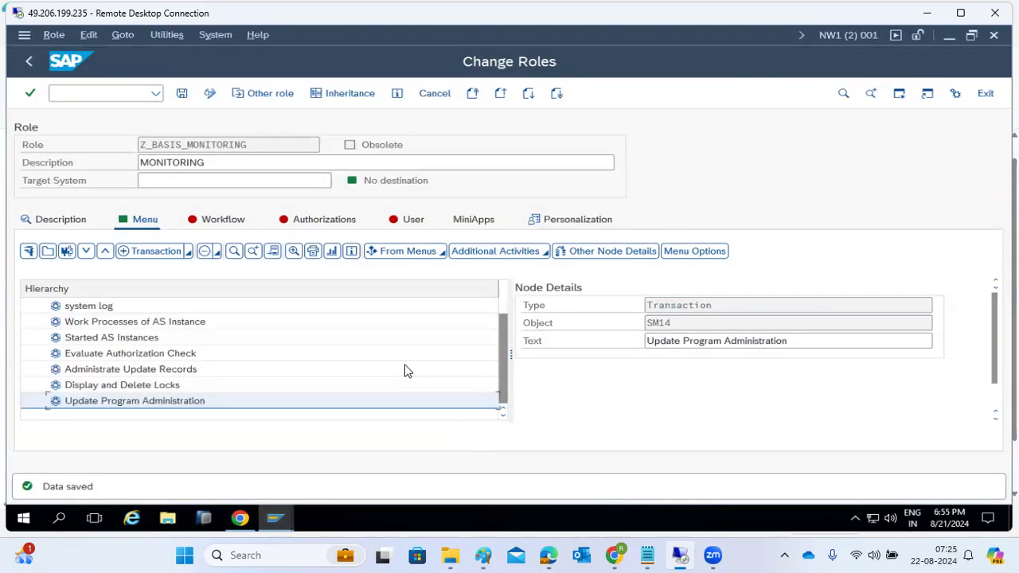
drag(141, 144, 255, 144)
key(ctrl+c)
click(255, 144)
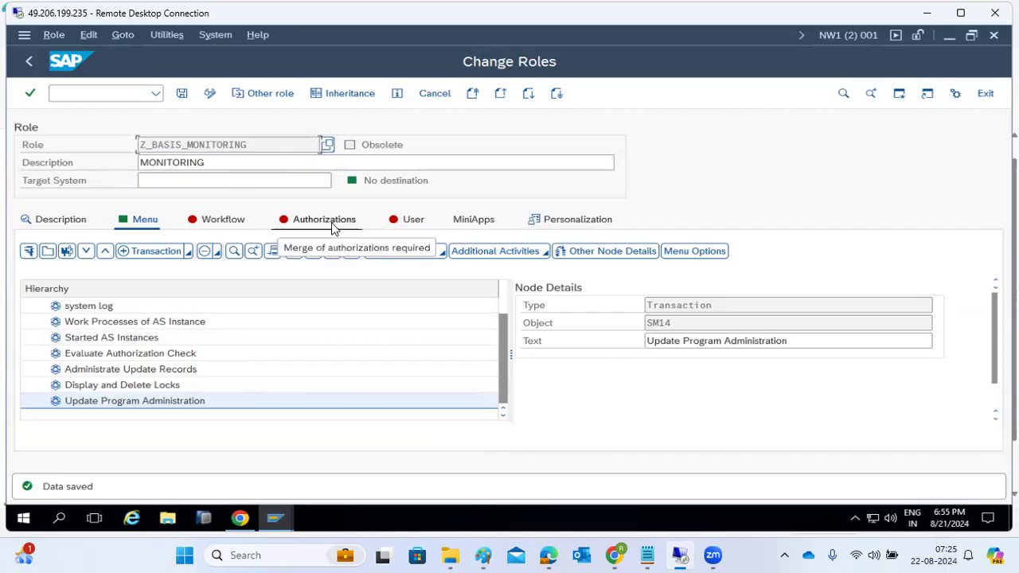
Paste Z_BASIS_MONITORING into the demo user's first empty role row and save the user.
mouse_move(274, 518)
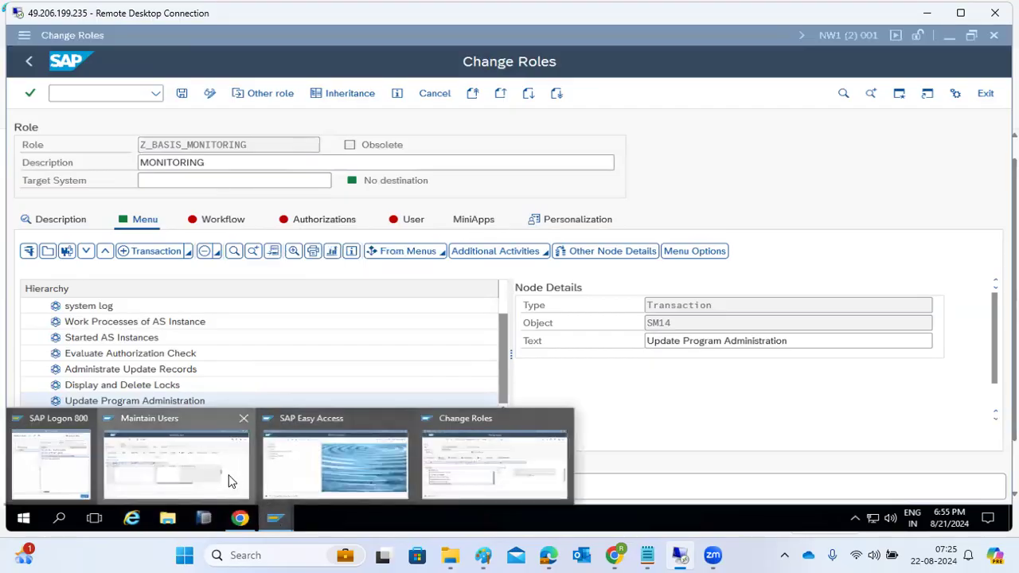
click(230, 481)
key(ctrl+v)
key(Return)
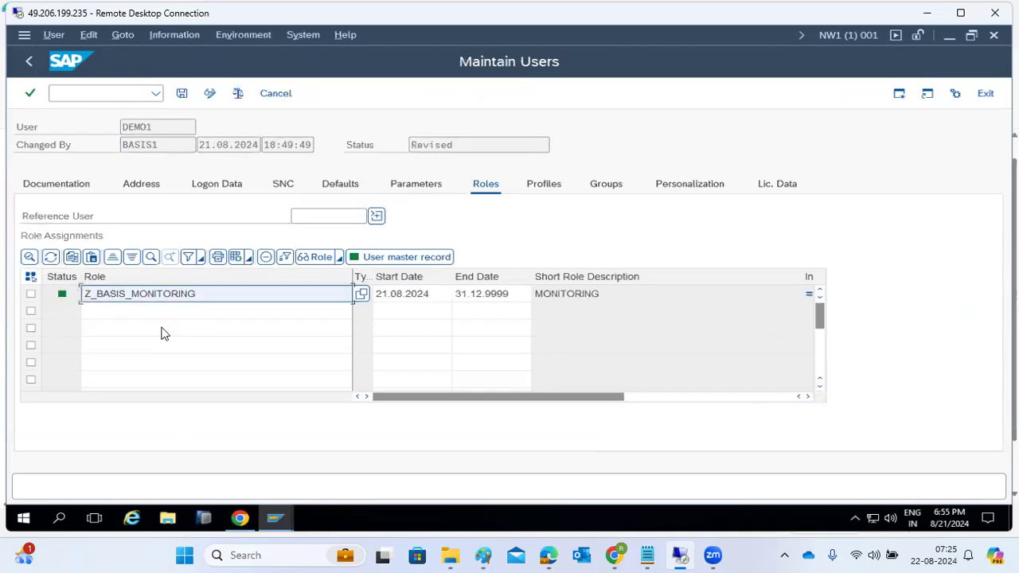
click(182, 94)
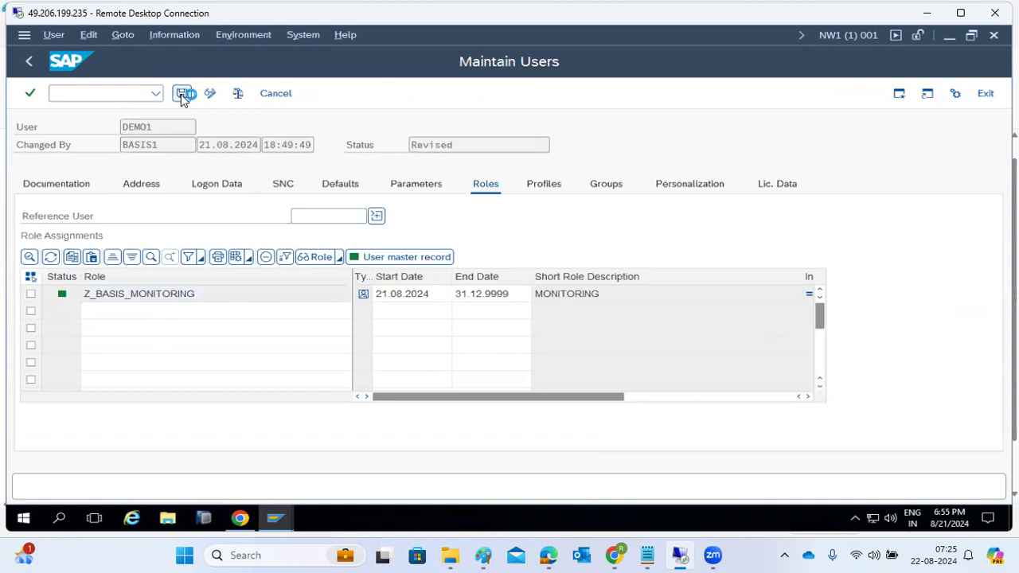
Log off the Easy Access session and bring up the SAP Logon connection list.
click(273, 522)
click(331, 454)
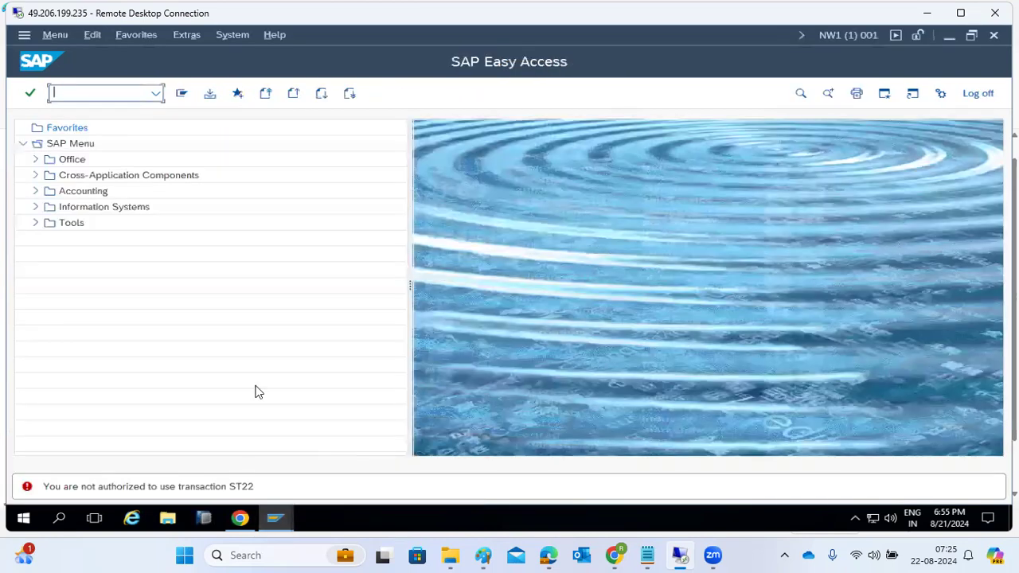
click(969, 96)
click(198, 325)
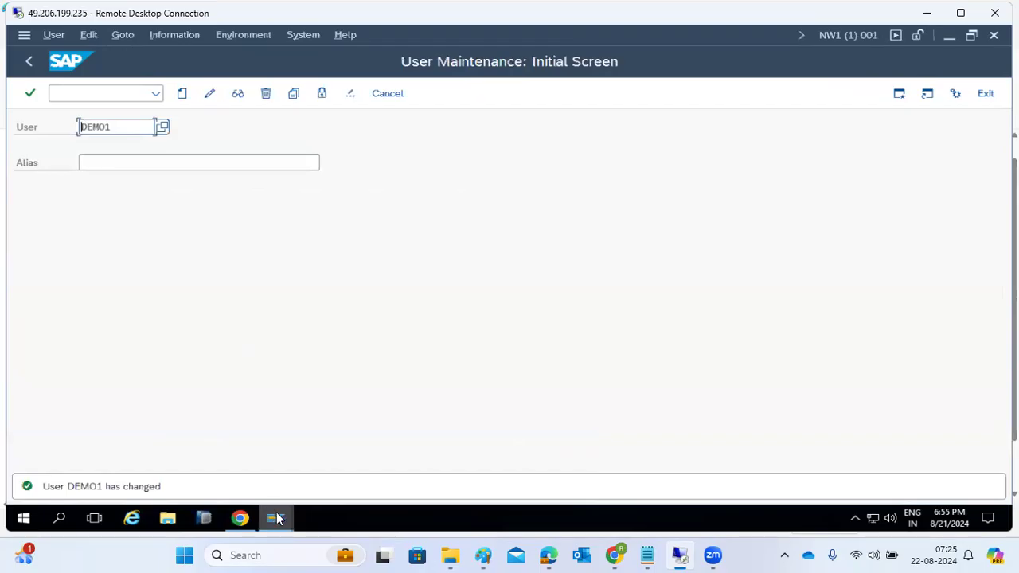
click(274, 518)
click(138, 473)
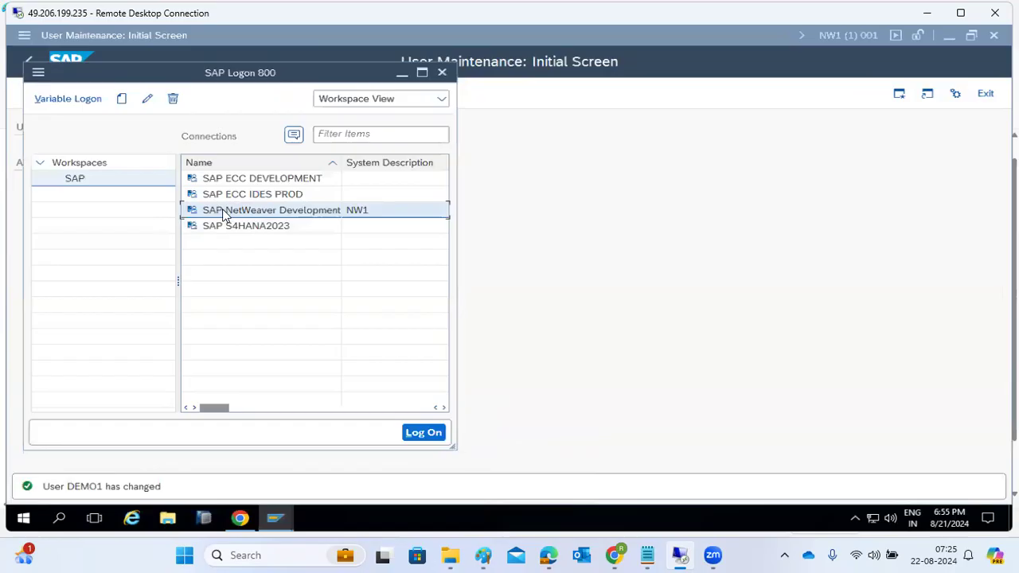
Log on to SAP NetWeaver Development as the demo user with its password.
double_click(222, 210)
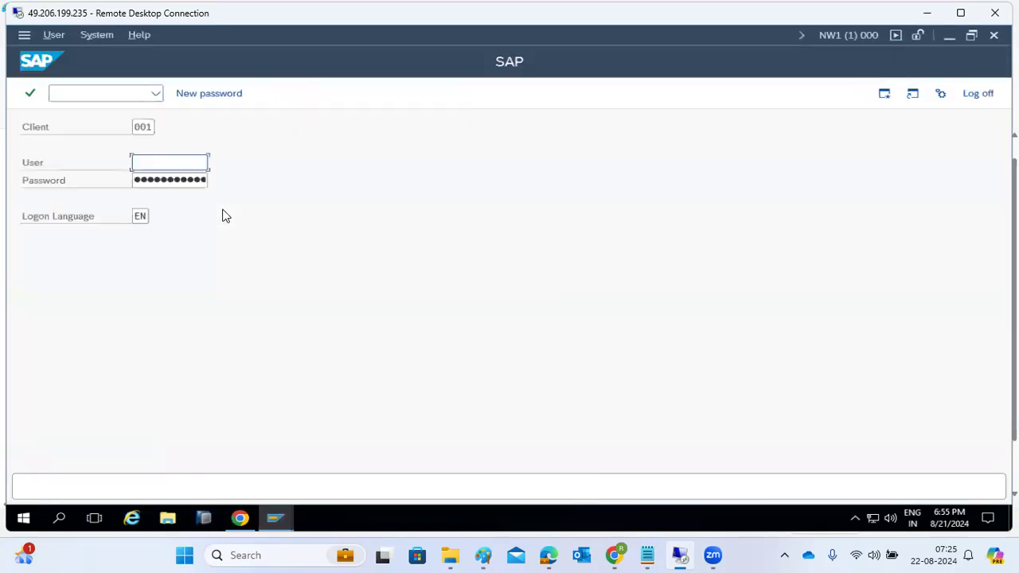
text(b)
key(BackSpace)
text(demo1)
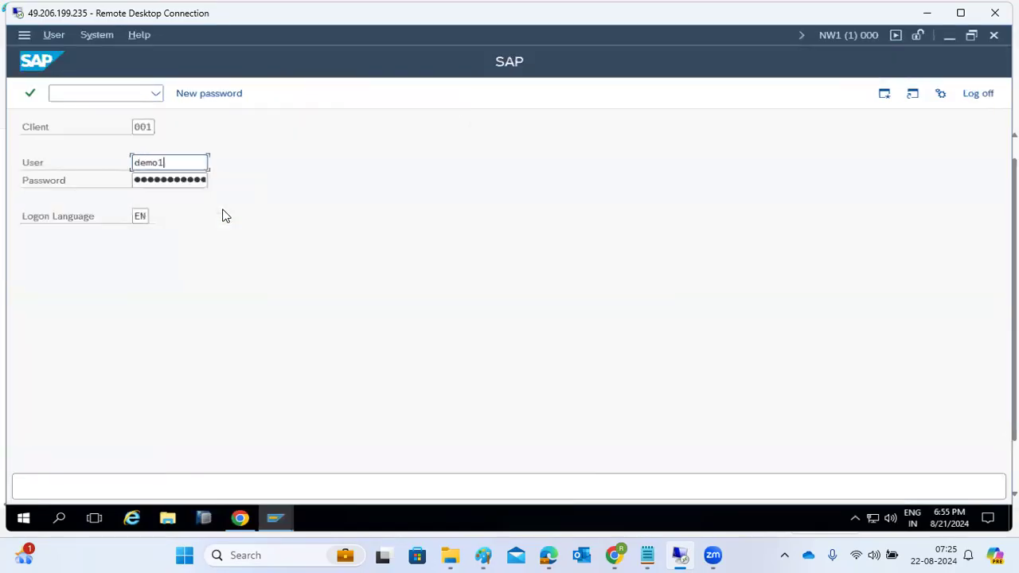
key(Tab)
text(•••••)
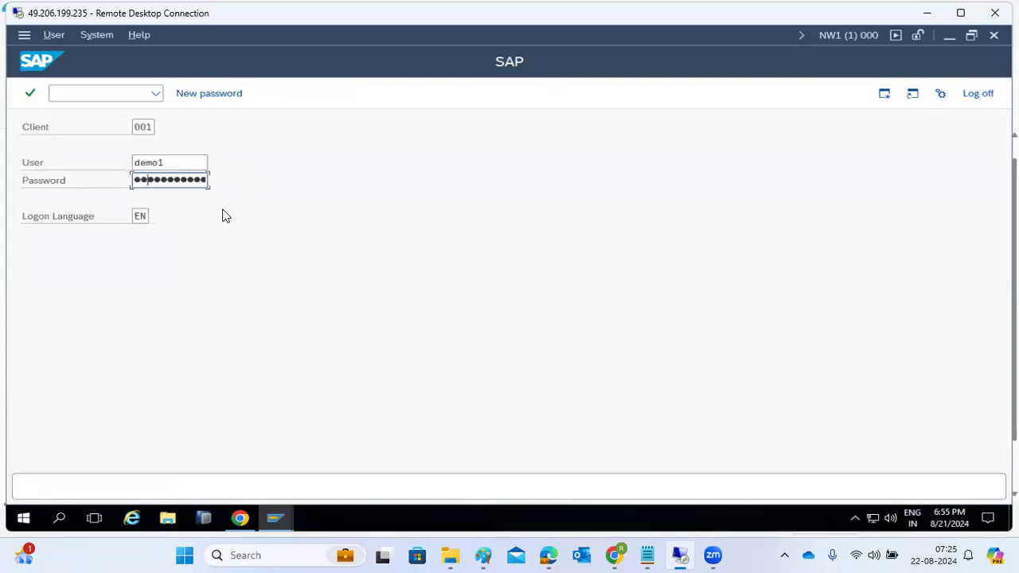
text(•••••)
key(Return)
Try running SM50, SM21 and SM50 again, which are refused as not authorized.
text(sm50)
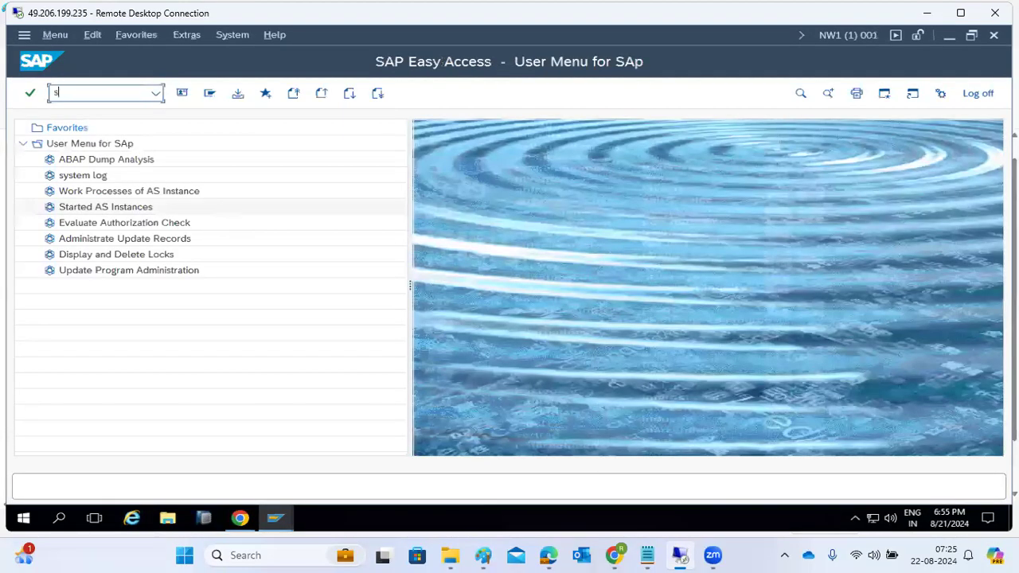
key(Return)
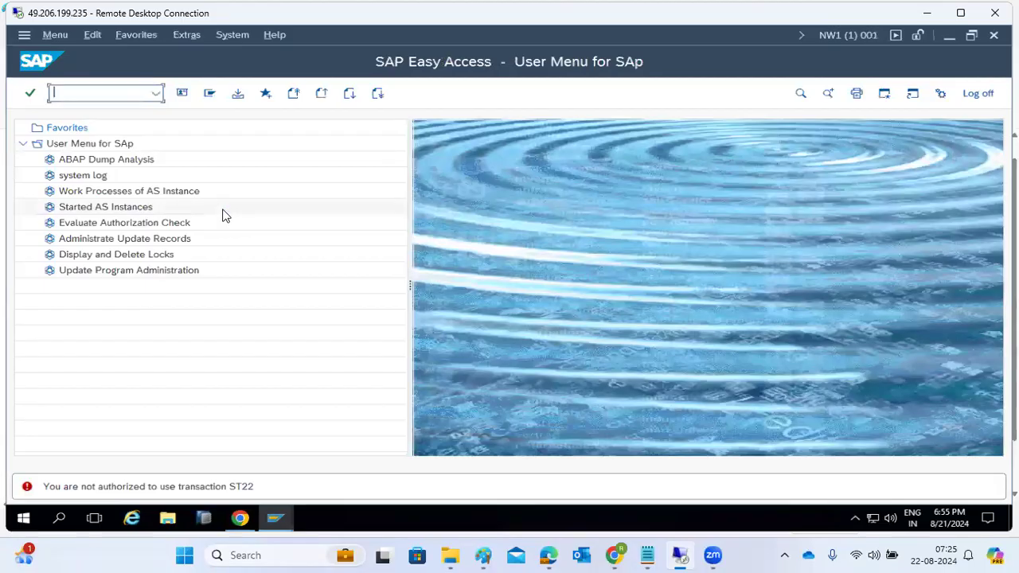
text(sm21)
key(Return)
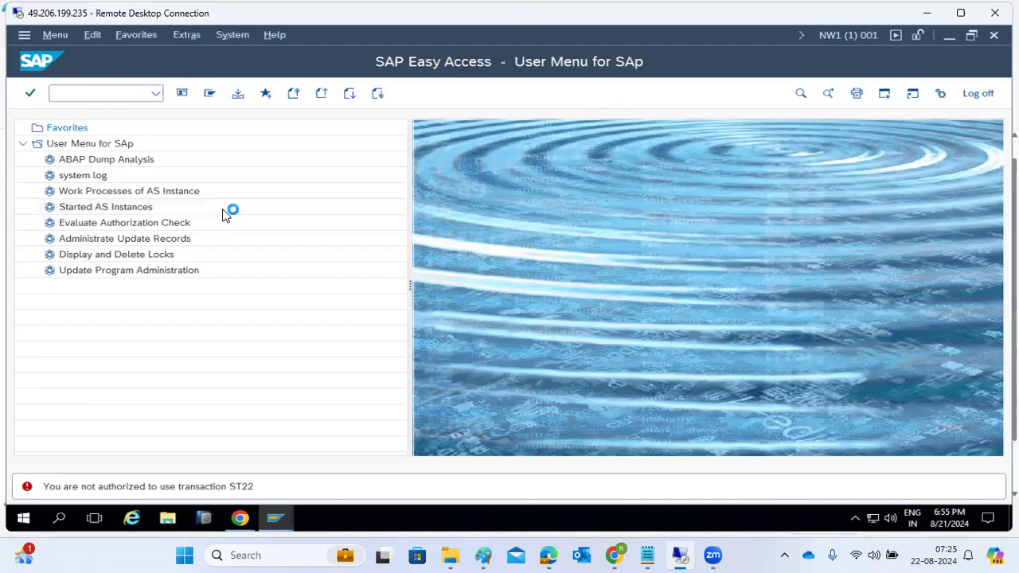
text(sm50)
key(Return)
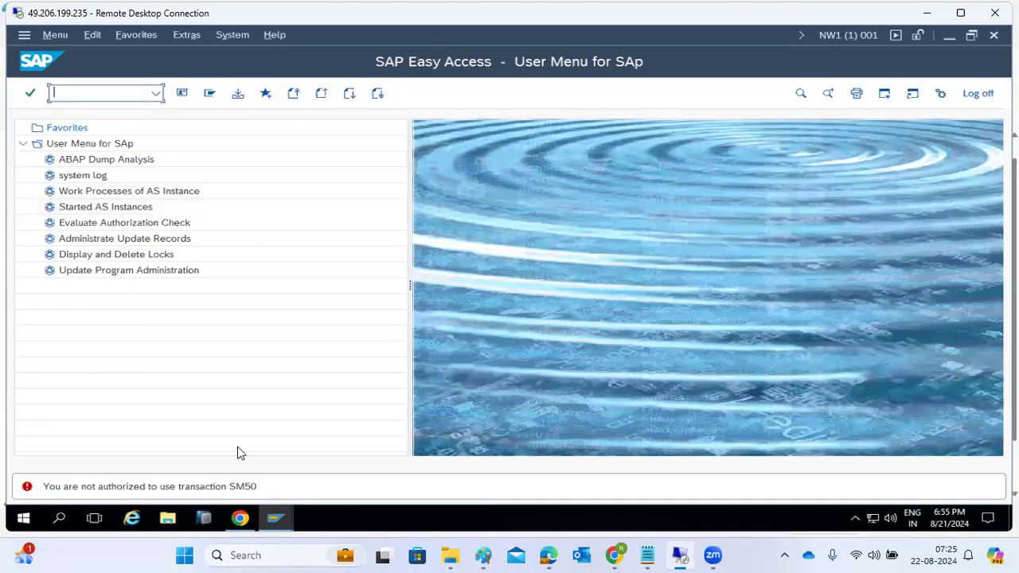
click(276, 521)
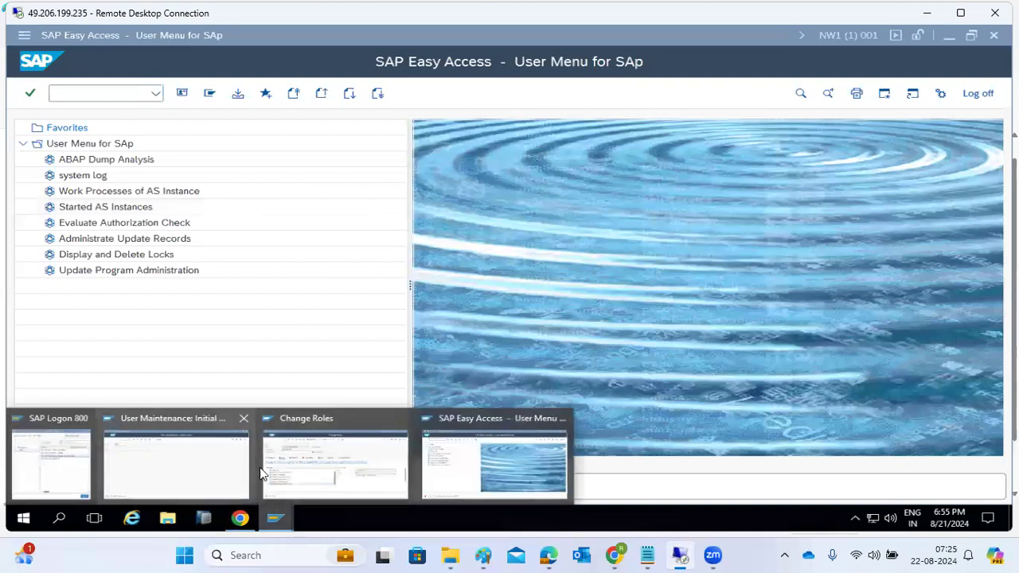
click(291, 466)
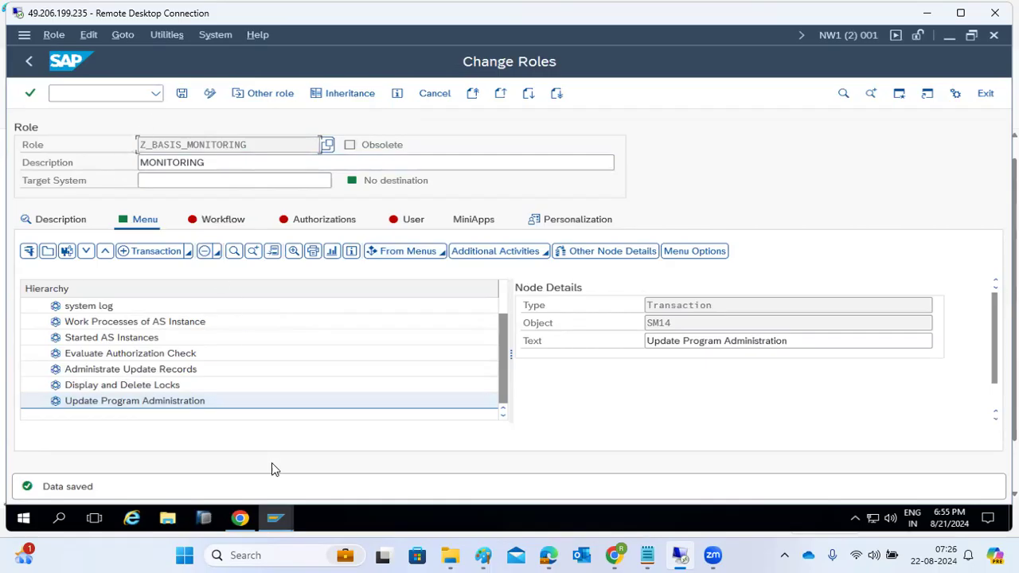
Run SU53 in the demo user's session, which is also unauthorized.
click(275, 519)
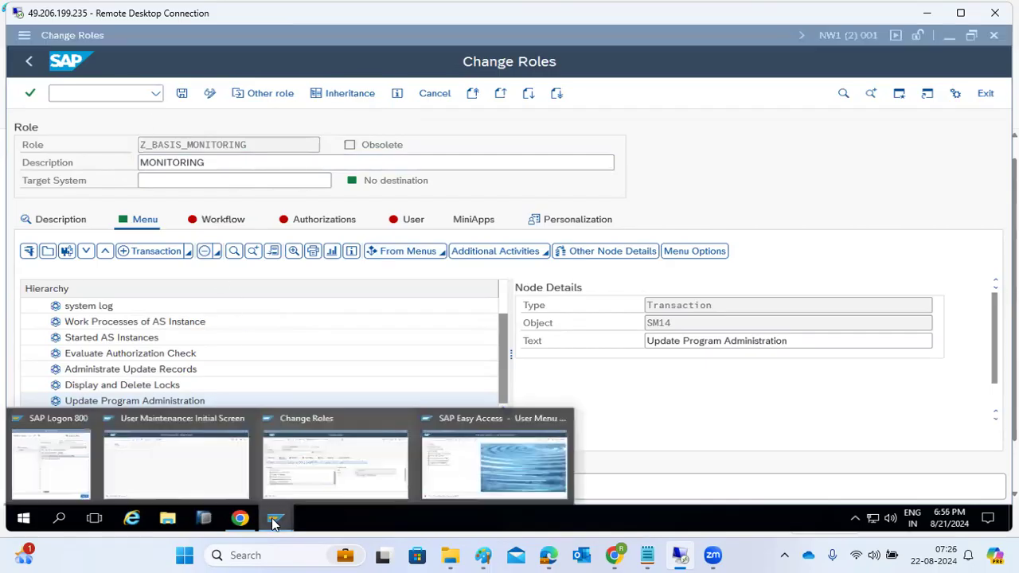
click(456, 467)
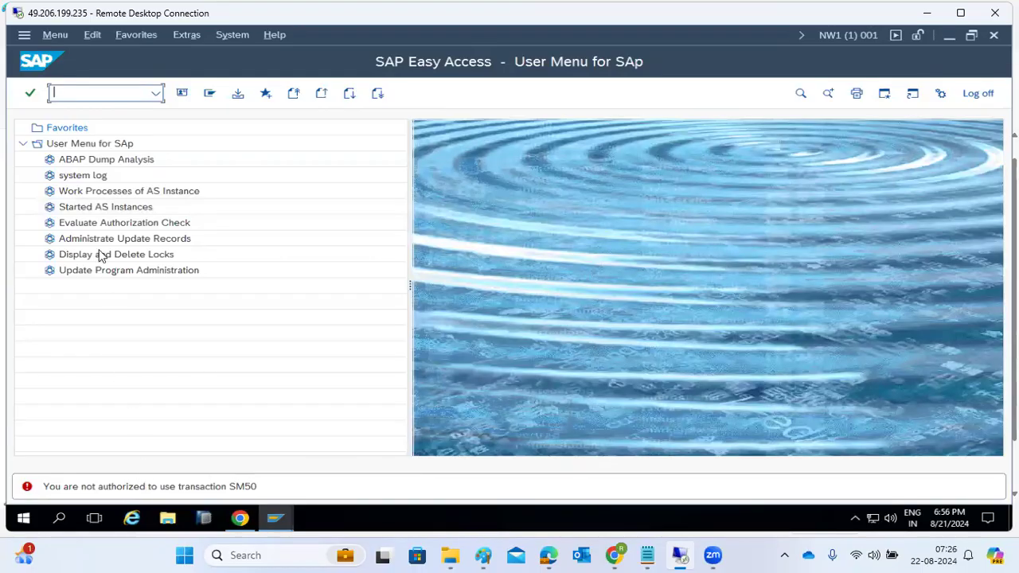
text(su53)
key(Return)
Show Z_BASIS_MONITORING's Authorizations tab, which has no authorization data or profile yet.
click(274, 510)
click(320, 456)
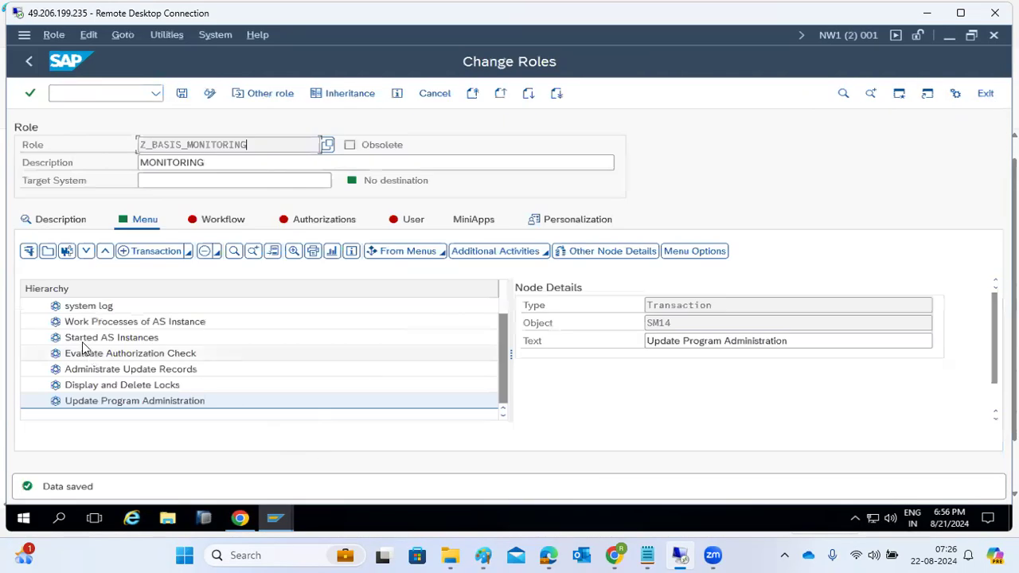
click(301, 223)
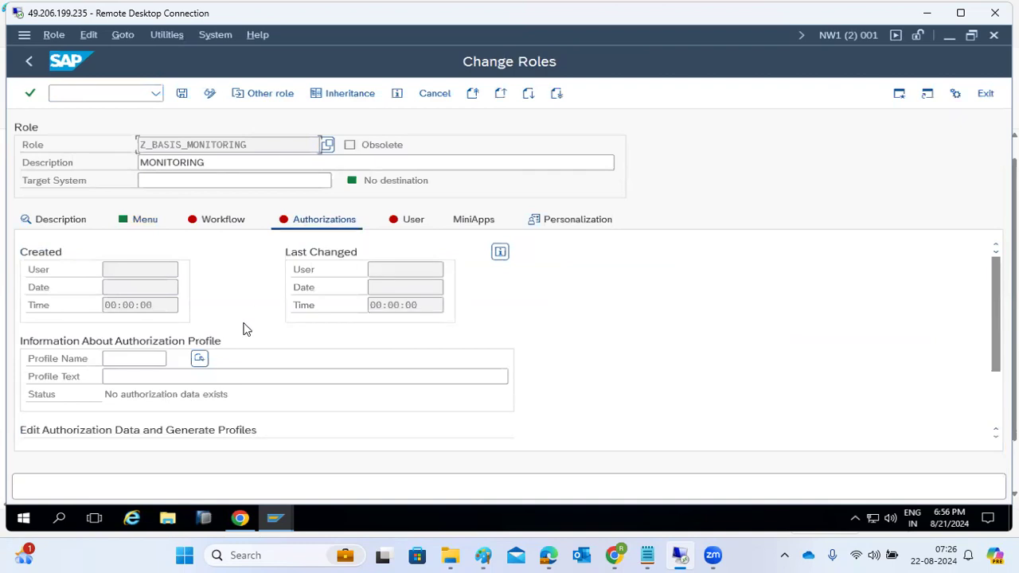
Propose profile name T-N1060015, save the role, and start editing its authorization data.
click(204, 362)
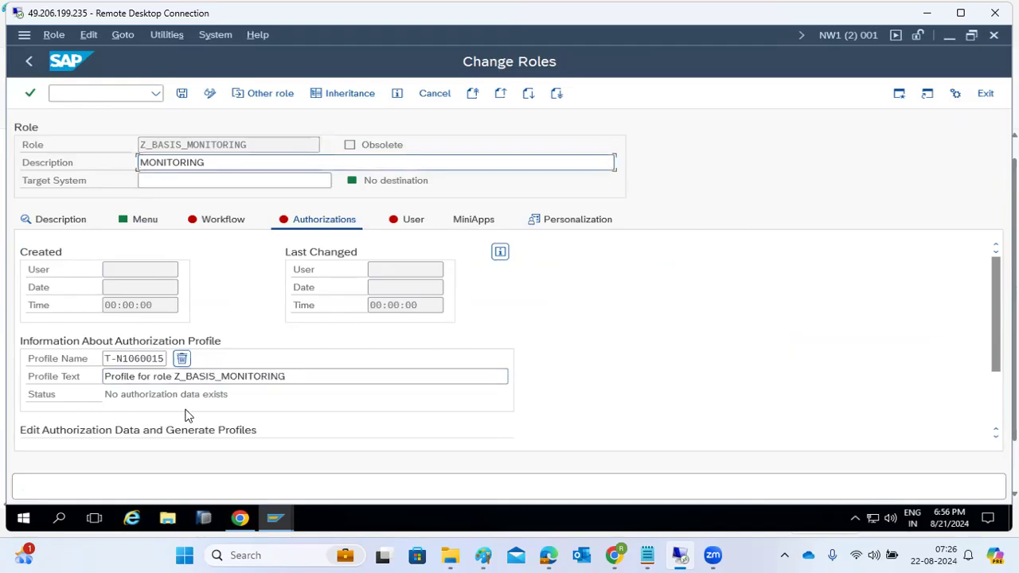
scroll(557, 366, down, 2)
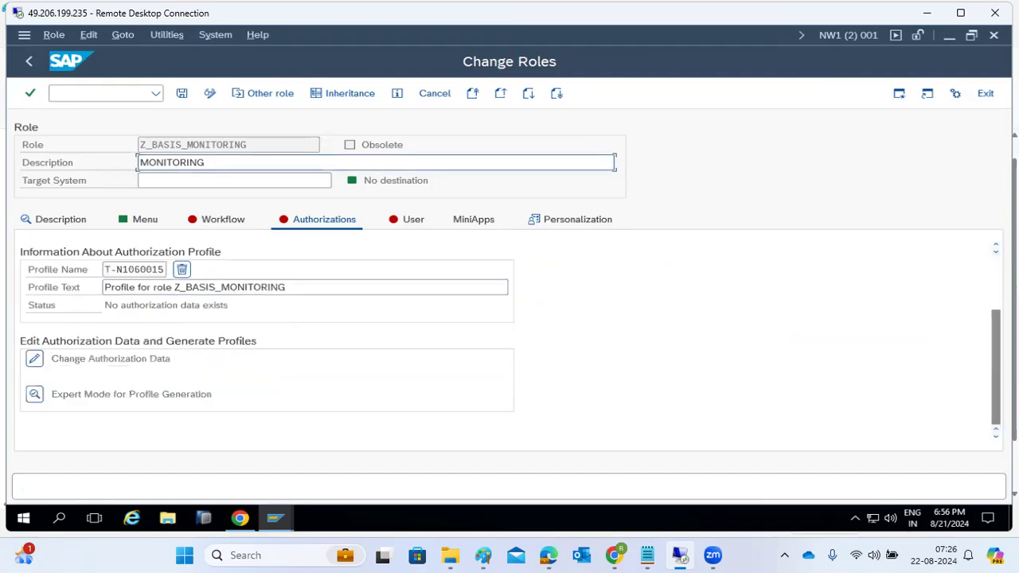
click(44, 362)
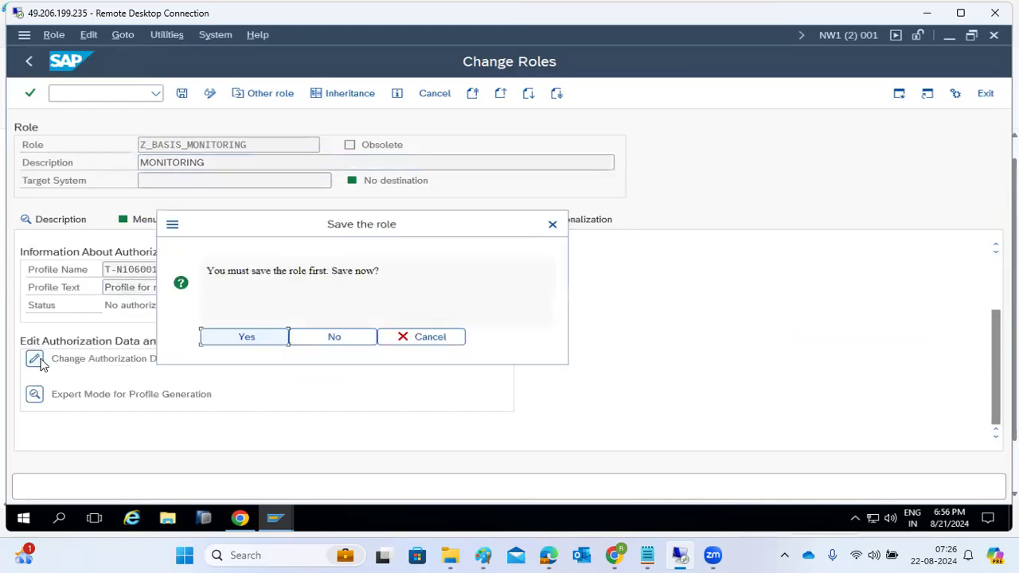
click(244, 337)
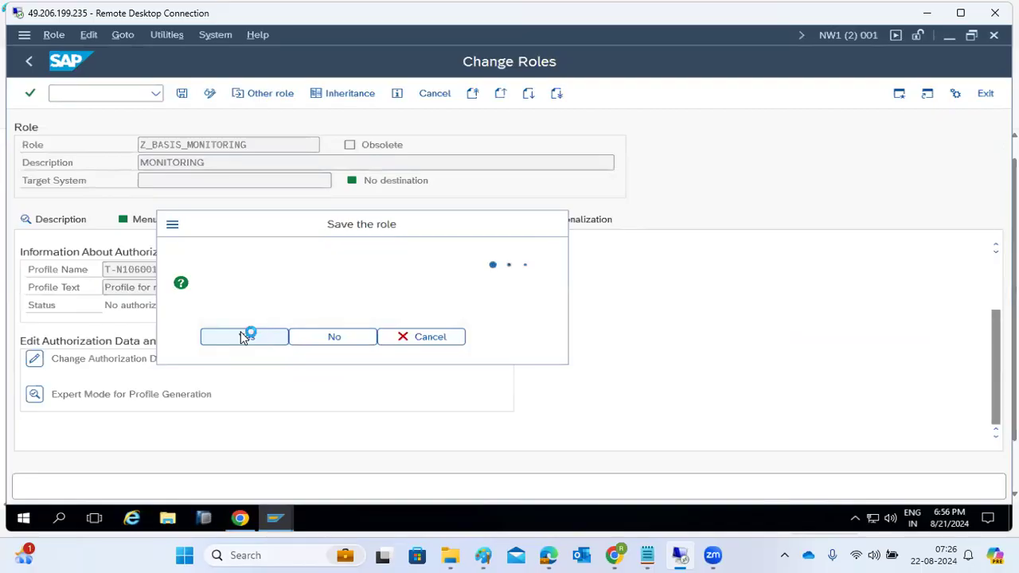
click(483, 491)
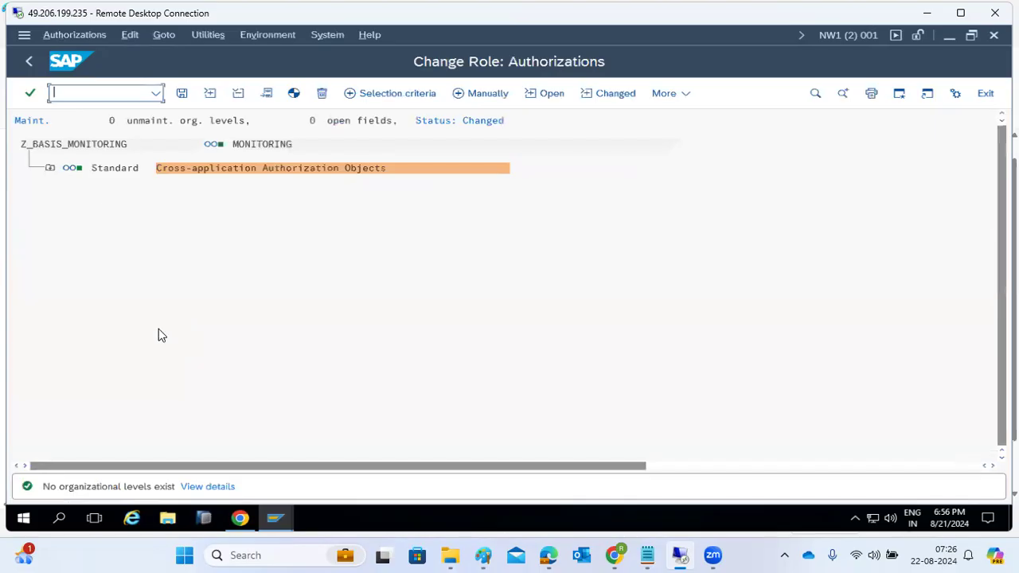
Expand Transaction Code Check to show SM12, SM13, SM14, SM21, SM50, SM51, ST22, SU53.
click(49, 172)
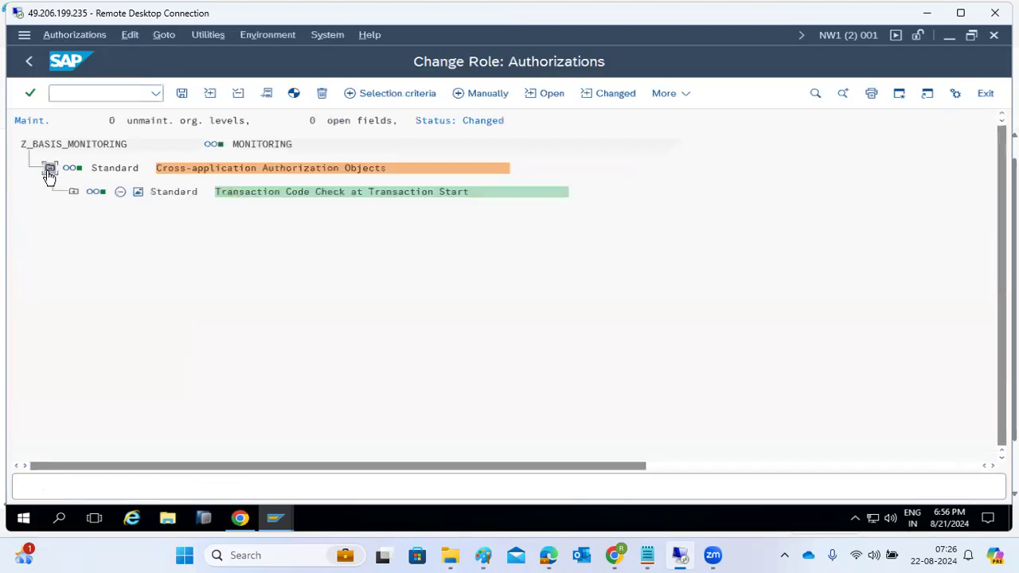
click(73, 193)
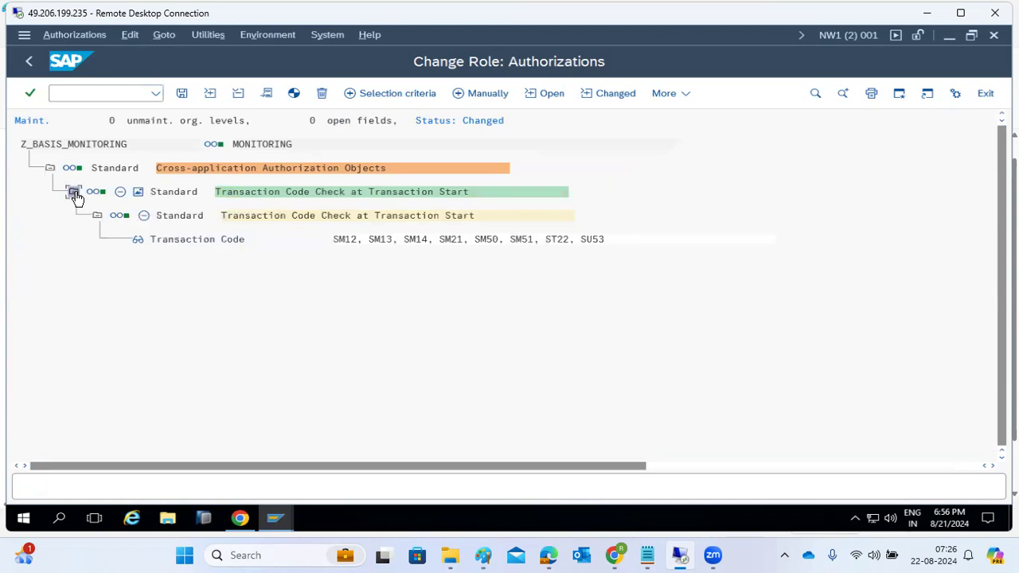
click(339, 243)
click(275, 518)
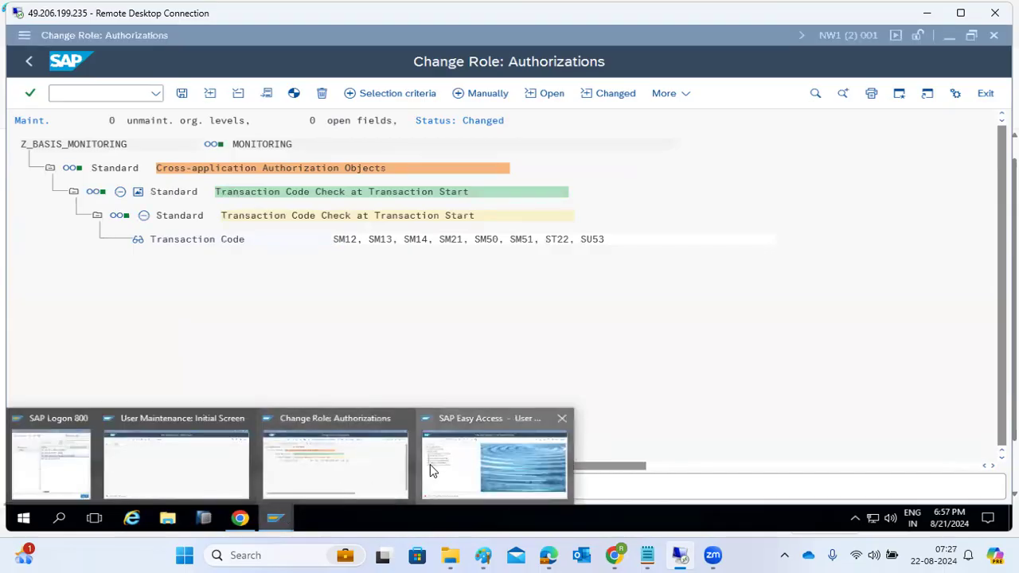
Switch to the user maintenance session and launch a new transaction from the command field.
click(430, 470)
click(288, 517)
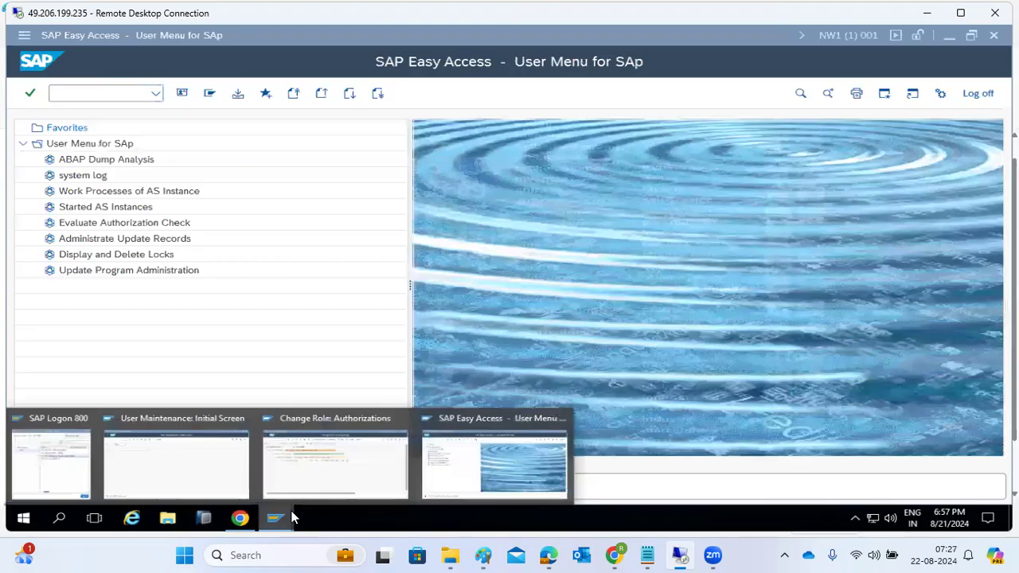
click(191, 459)
click(59, 93)
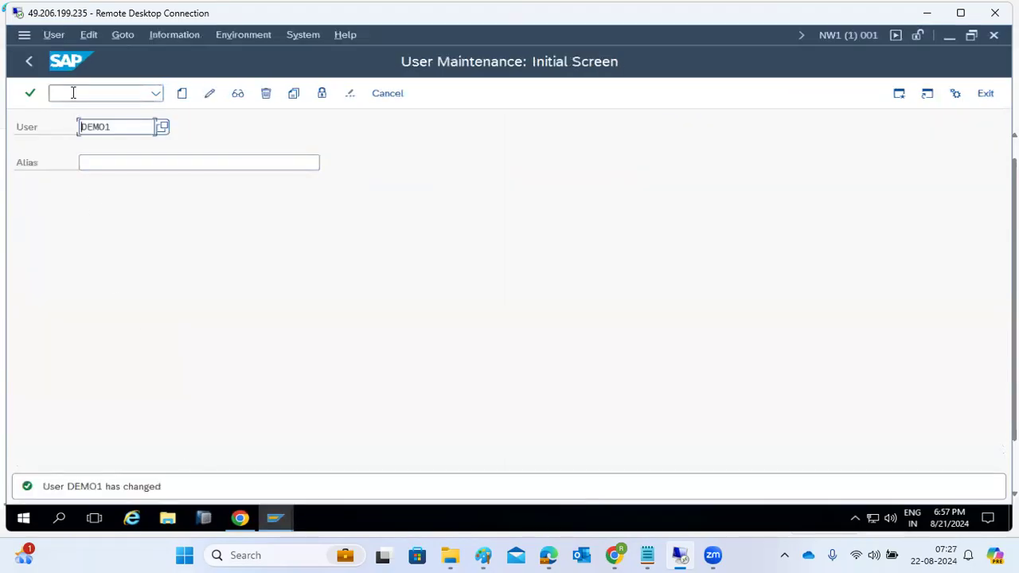
text(/n)
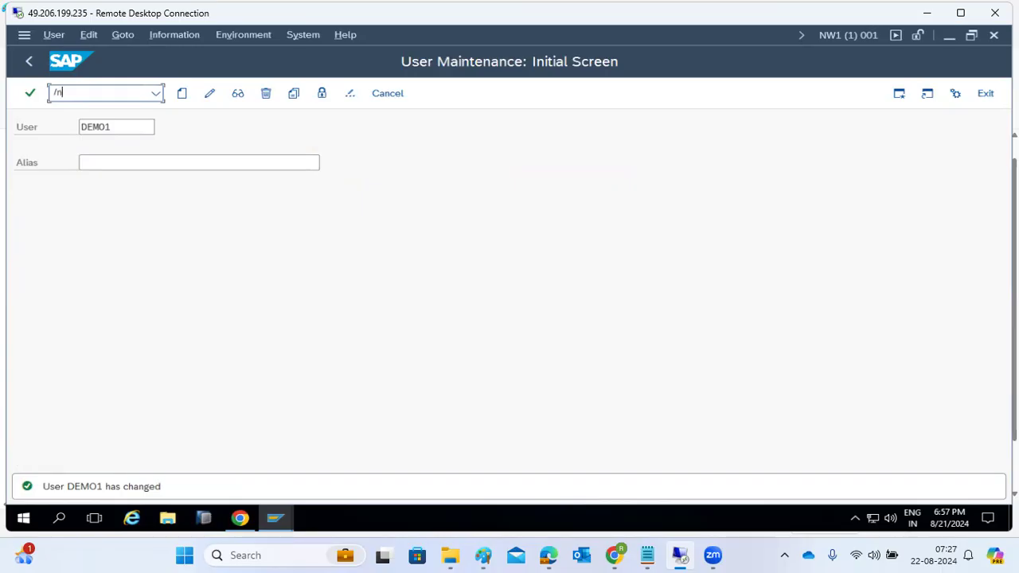
text(su)
text(01)
key(Return)
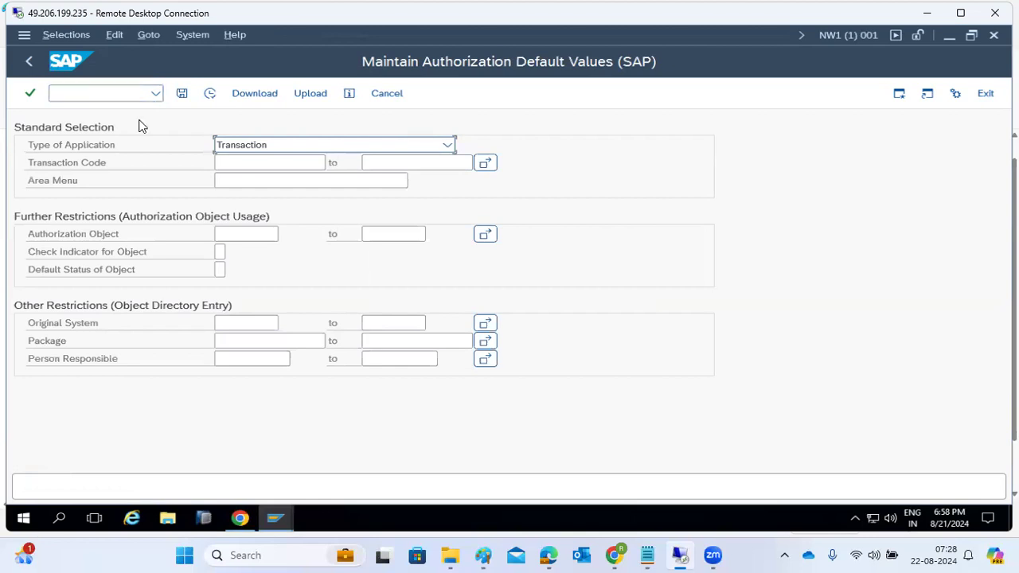
Enter SM12, SM13, ST22, SM21, SM50 and SM51 in the Transaction Code multiple selection.
click(232, 162)
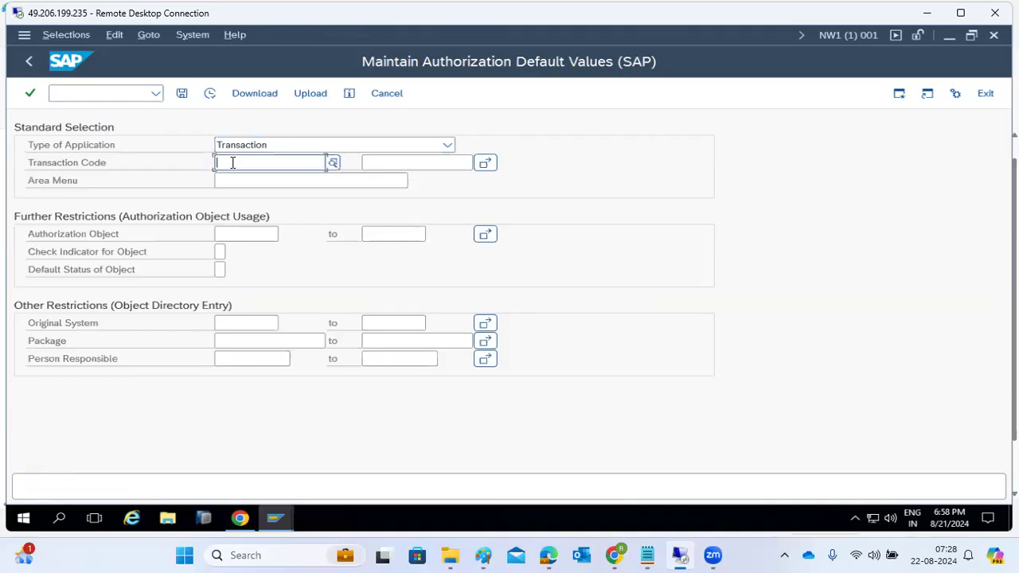
click(487, 165)
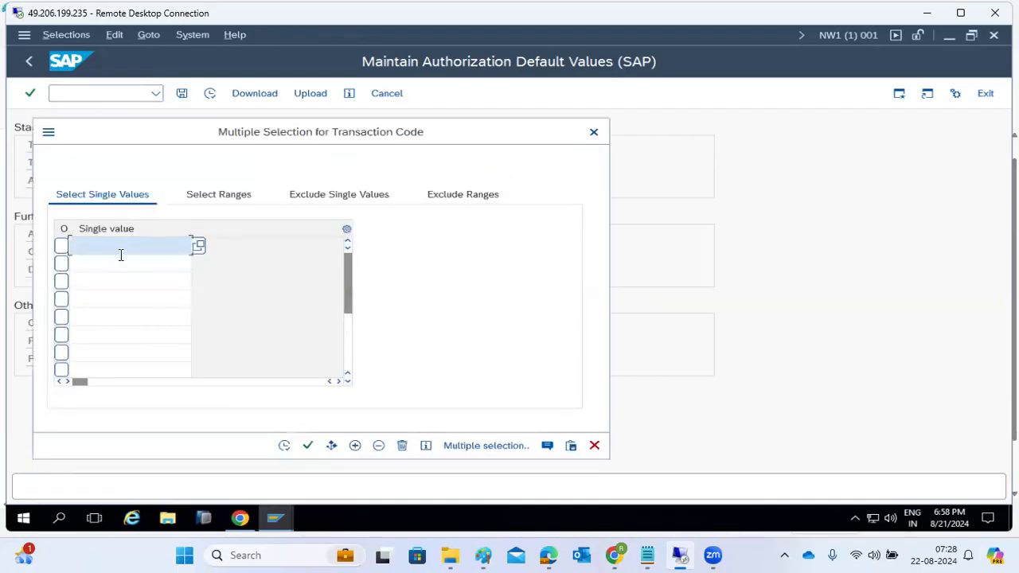
text(SM12)
key(Return)
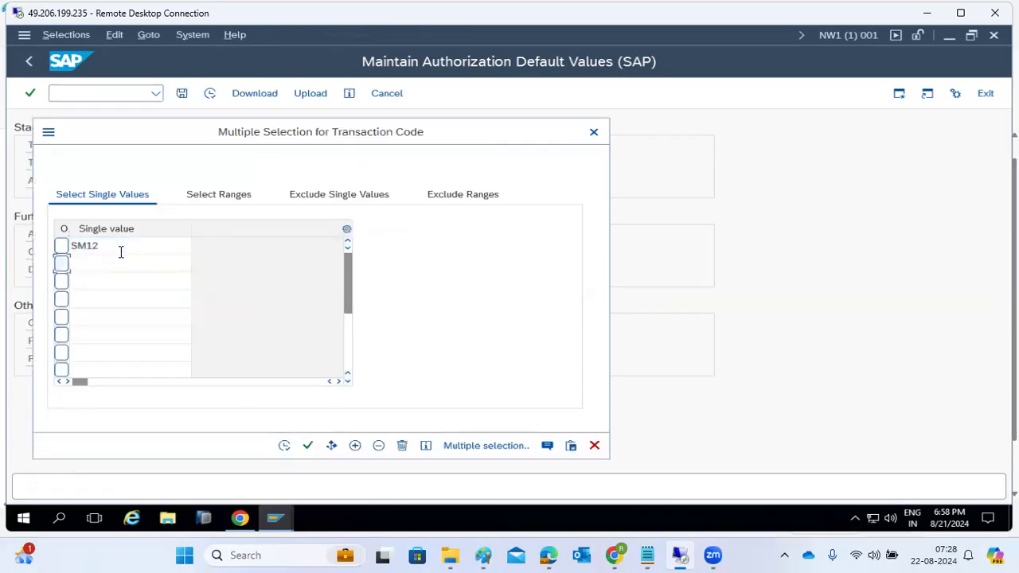
click(132, 265)
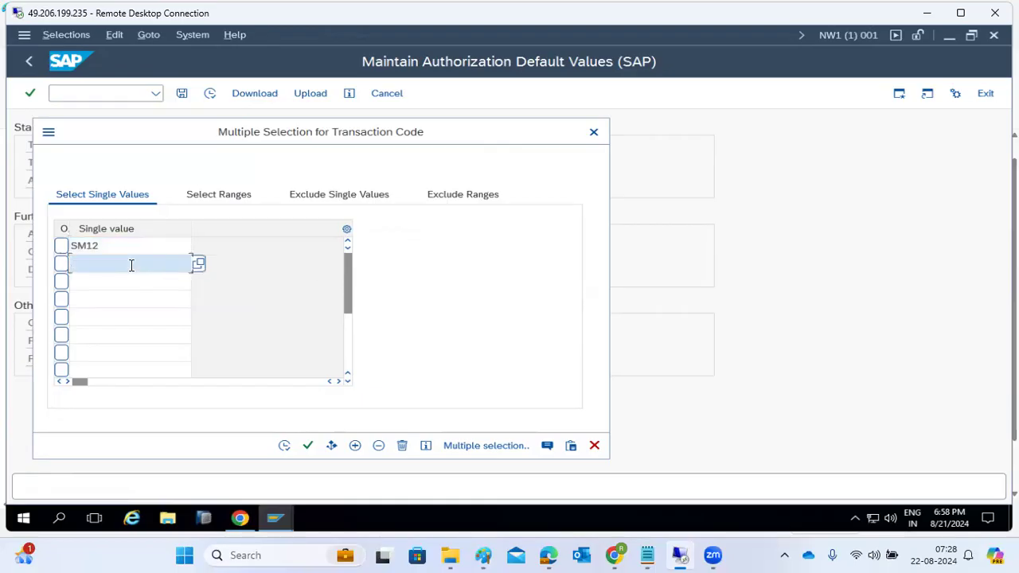
text(SM13)
click(124, 283)
text(ST22)
click(109, 301)
text(SM21)
click(101, 322)
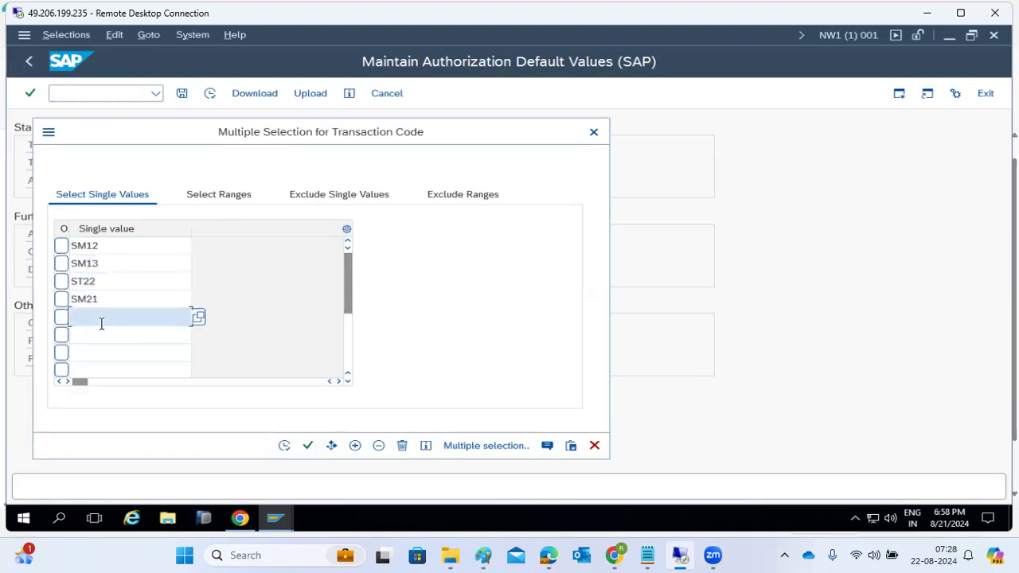
text(SM50)
click(96, 328)
text(SM51)
Copy the transaction code selection and execute the default values lookup.
click(284, 446)
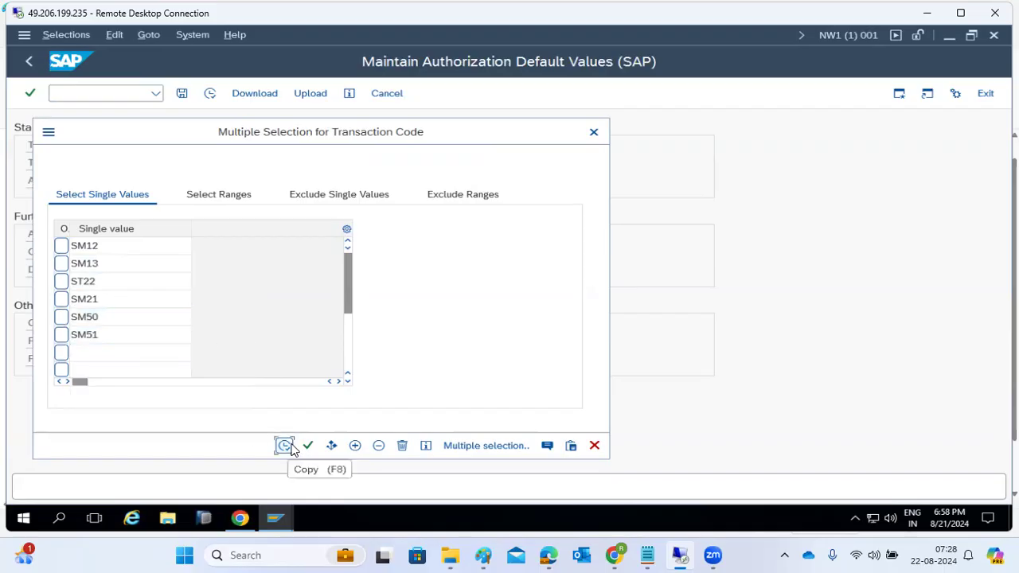
click(305, 448)
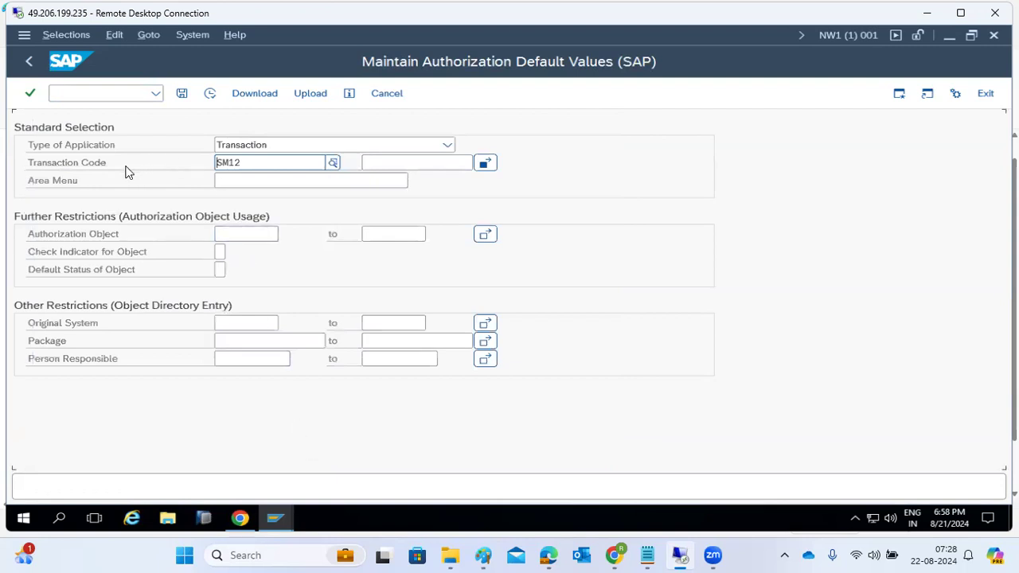
key(Return)
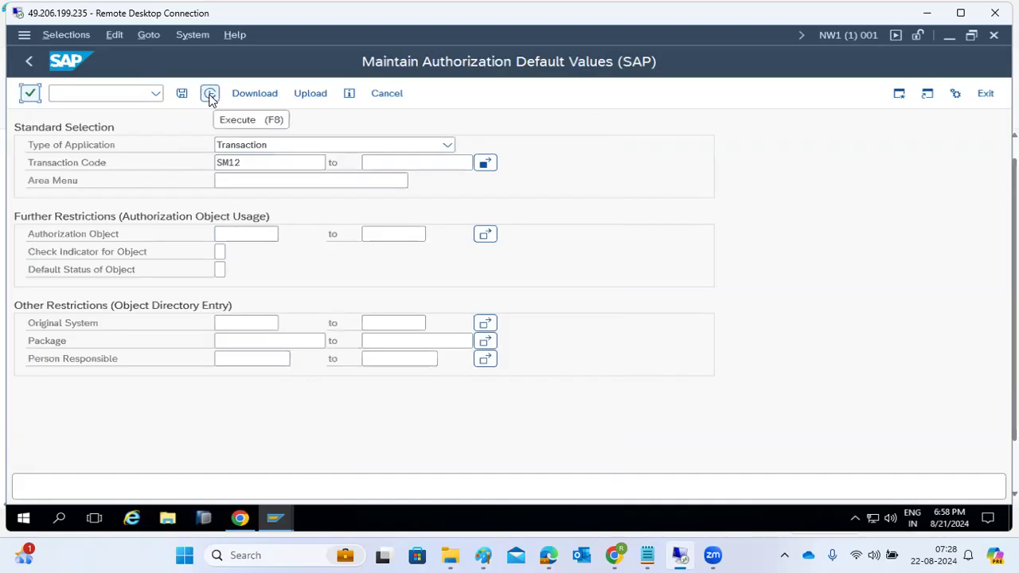
click(211, 96)
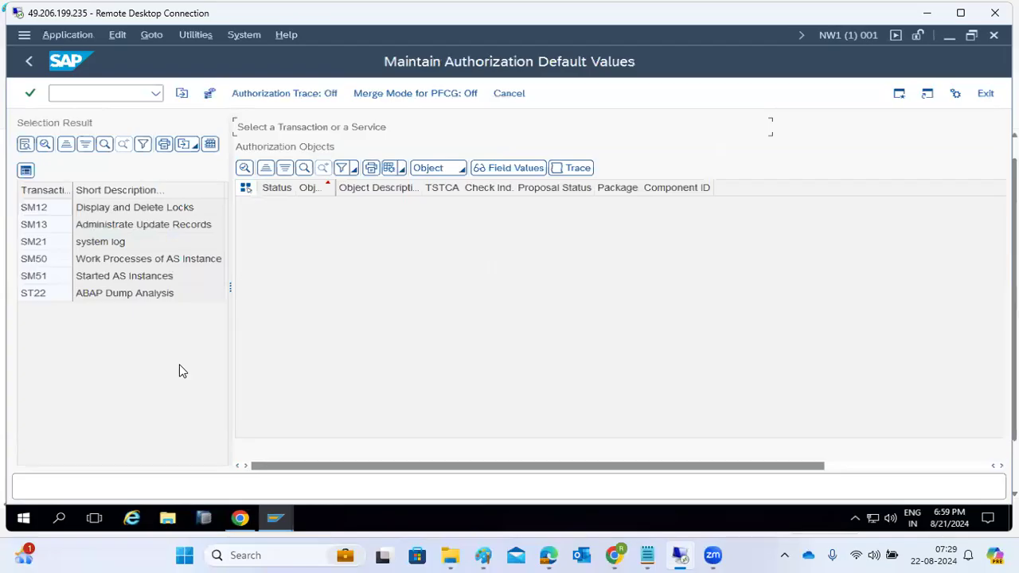
Inspect SM12's default authorization objects, noting S_ADMI_FCD, then return to the role's authorization tree.
double_click(47, 209)
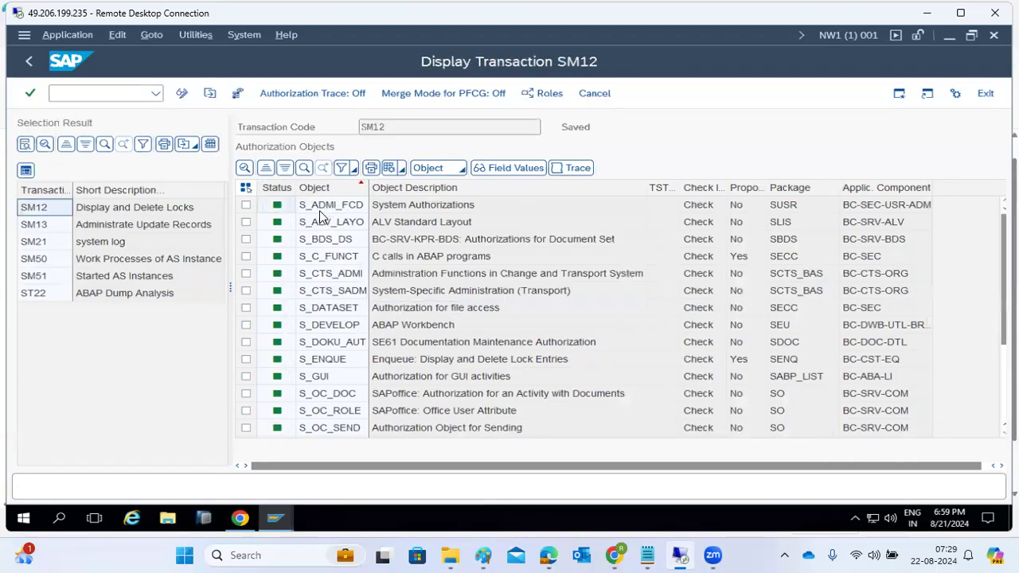
click(316, 209)
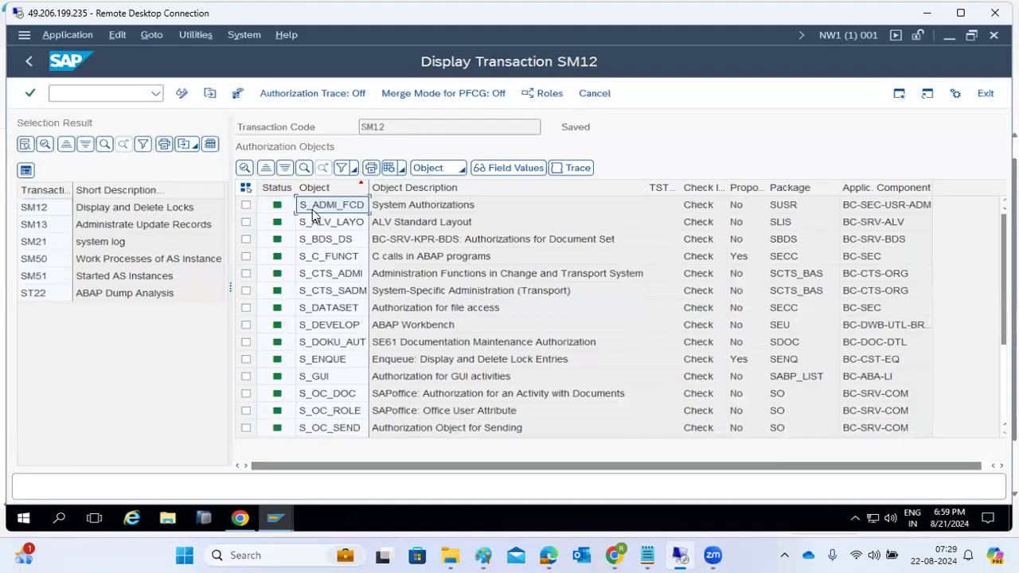
click(312, 211)
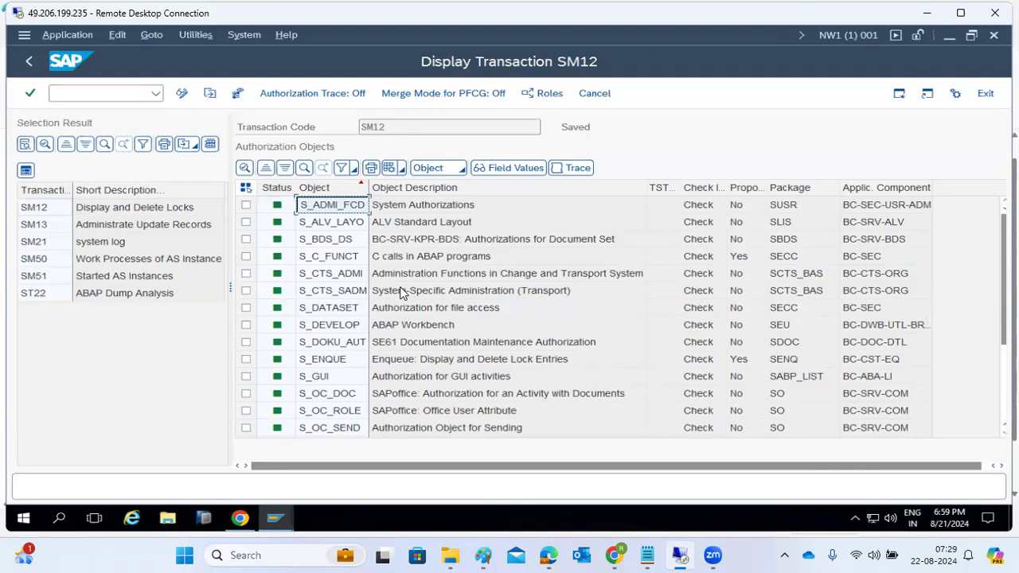
click(426, 379)
scroll(426, 380, down, 3)
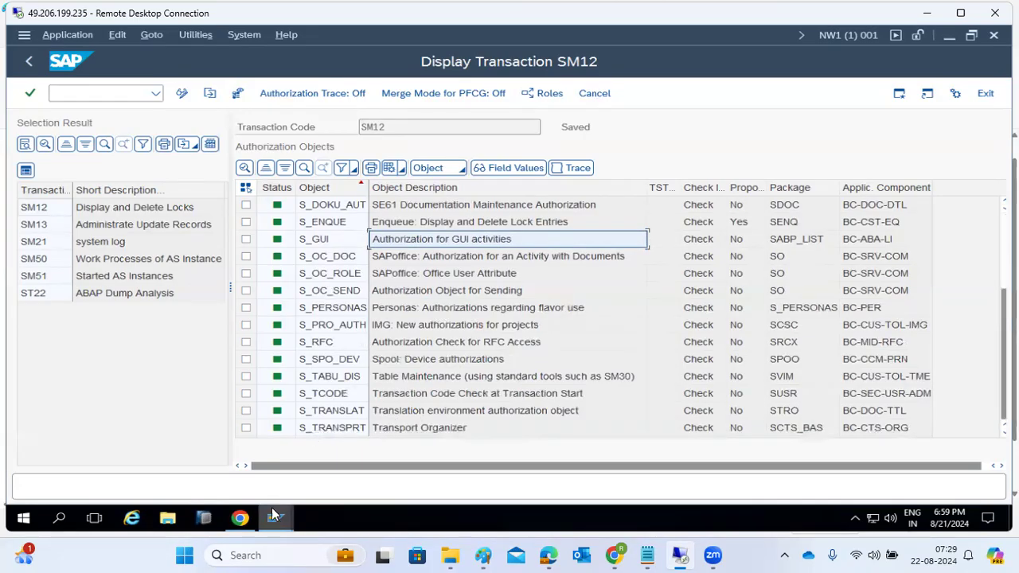
scroll(358, 318, up, 3)
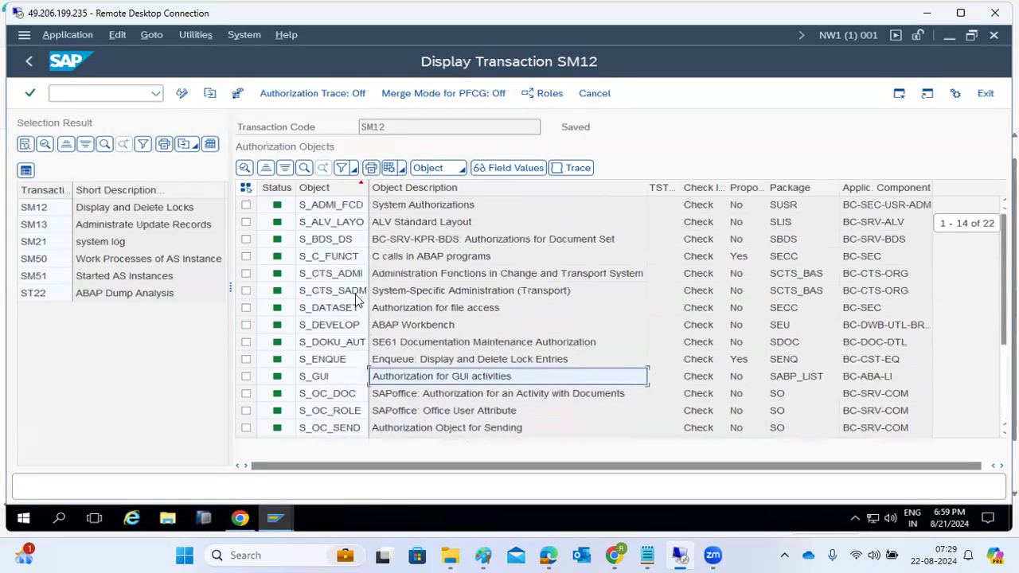
click(338, 211)
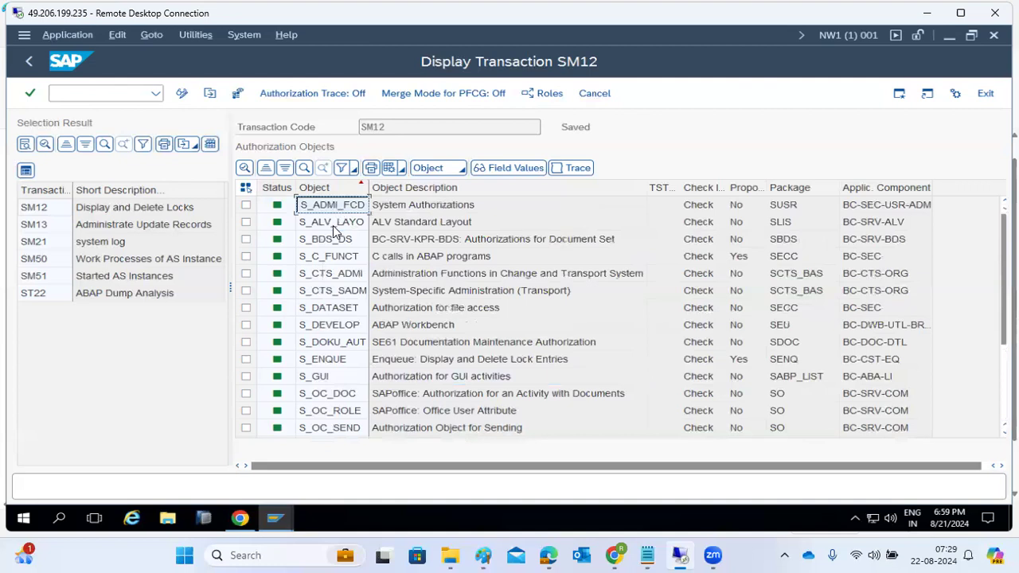
mouse_move(266, 525)
click(283, 450)
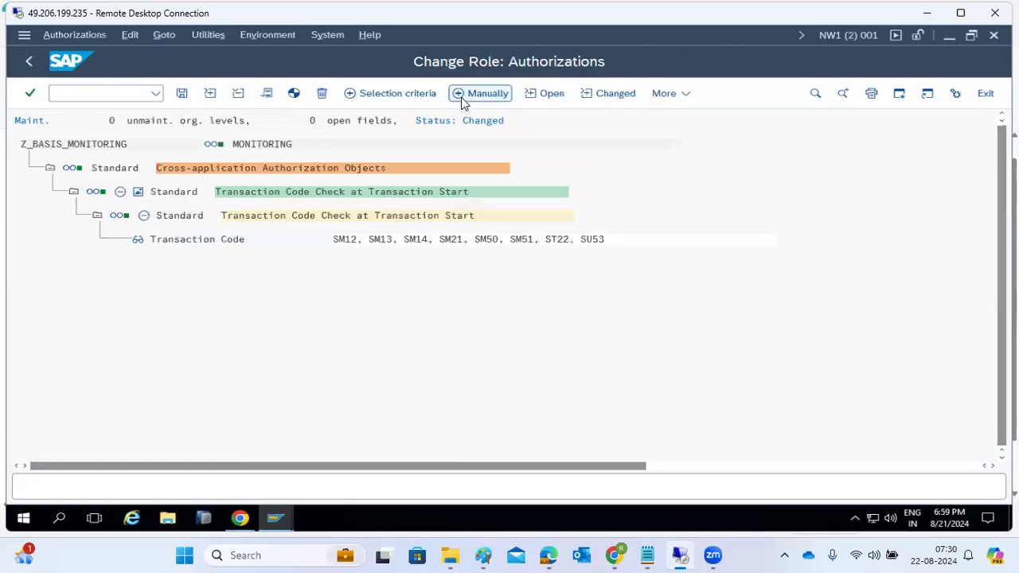
Manually add authorization object S_ADMI_FCD and open its System Authorizations activity values.
click(398, 193)
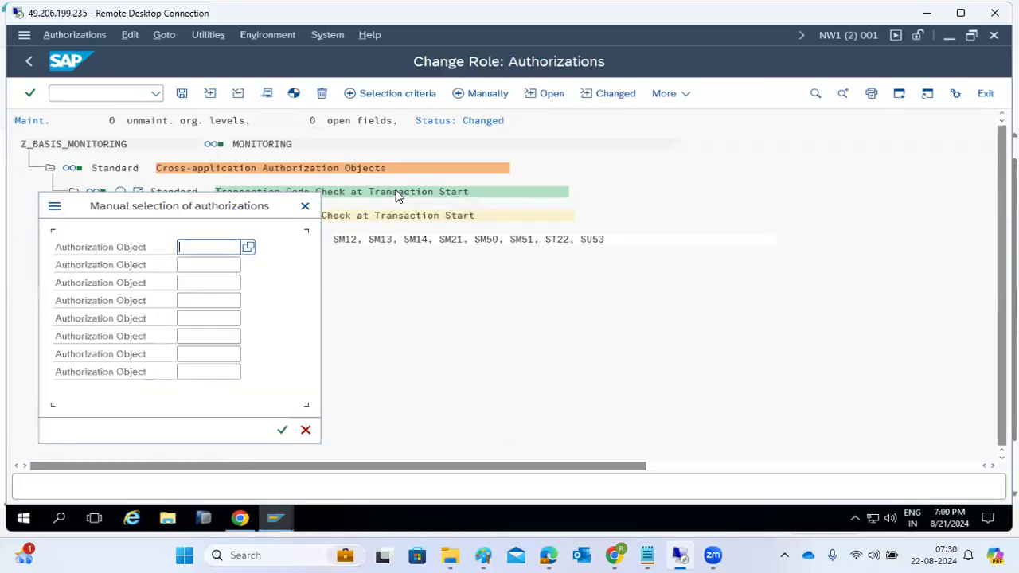
text(S_ADMI_FCD)
click(282, 430)
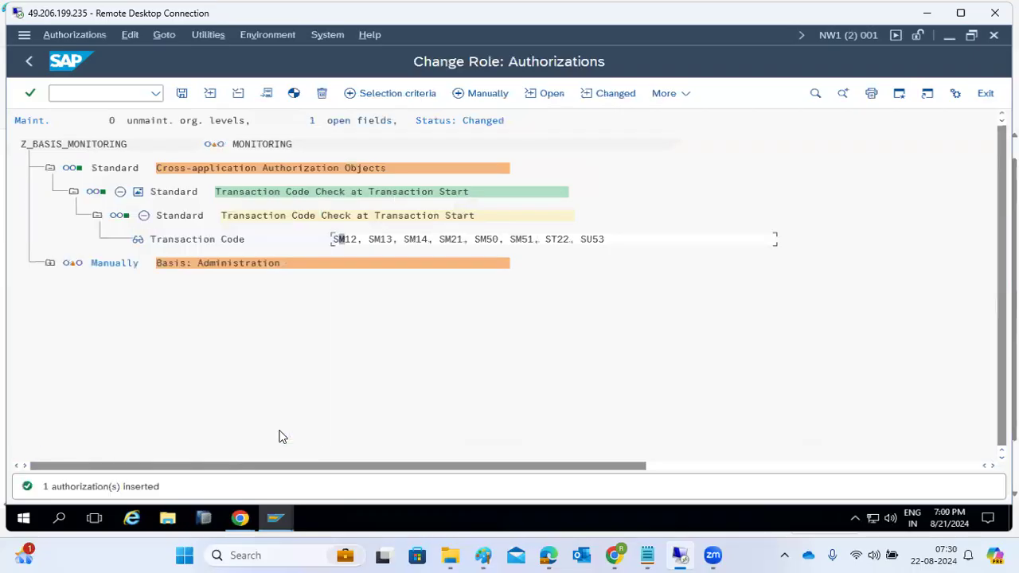
click(51, 264)
click(71, 288)
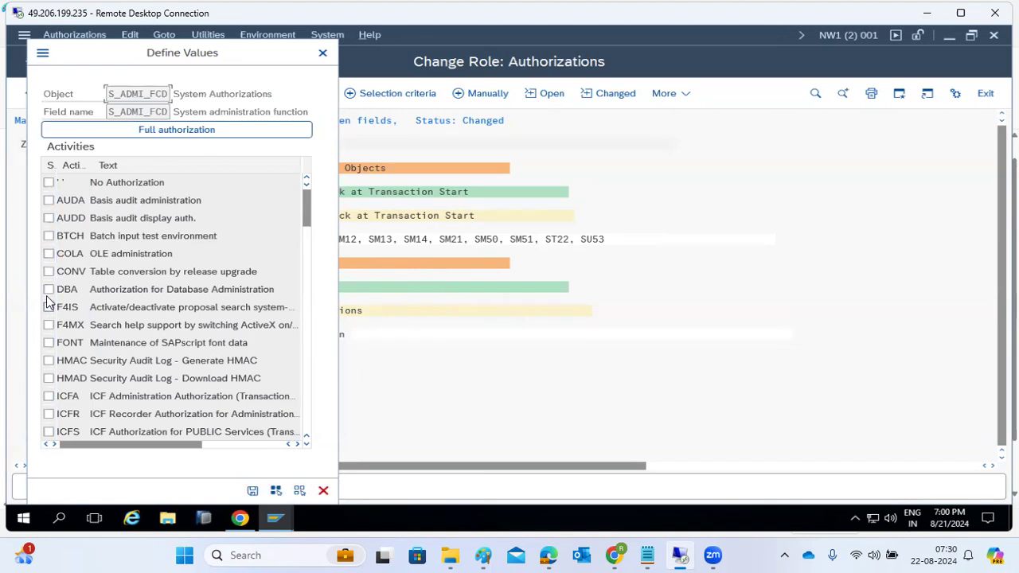
Tick the AUDA, AUDD, SM02 and SM21 activities in the S_ADMI_FCD Define Values list.
click(52, 200)
click(47, 219)
scroll(51, 390, down, 1)
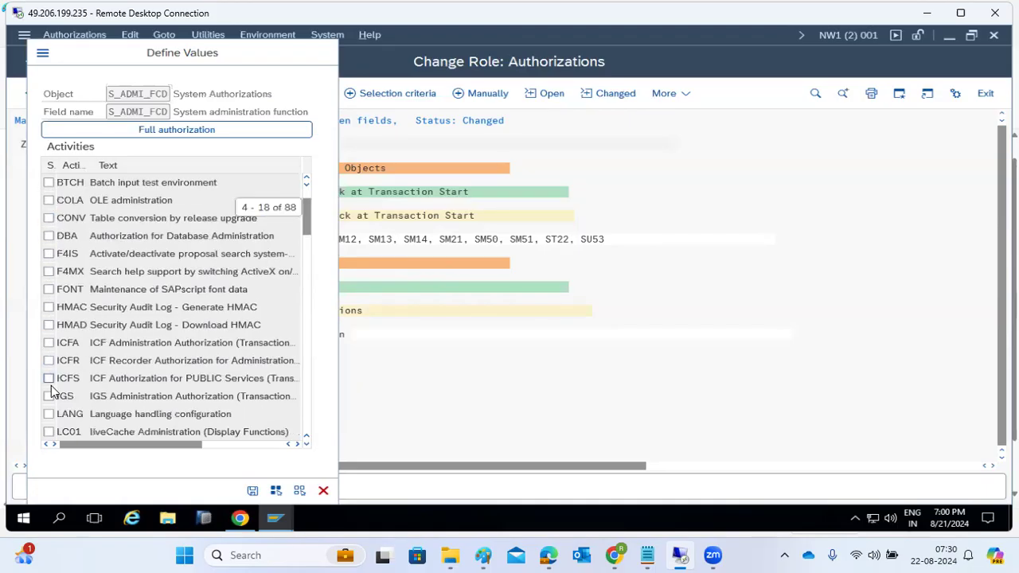
scroll(51, 389, down, 1)
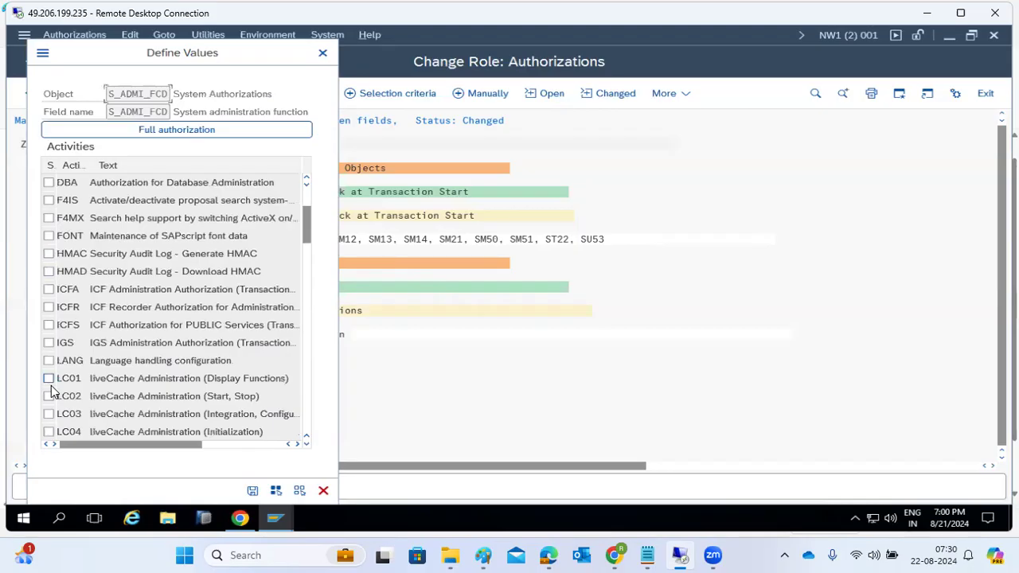
scroll(52, 389, down, 3)
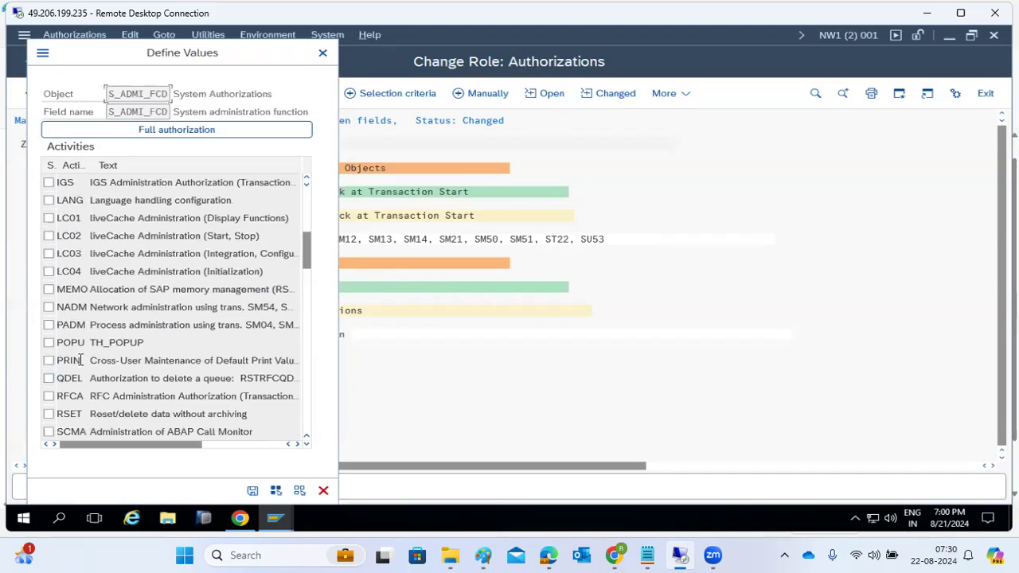
click(73, 397)
scroll(73, 397, down, 3)
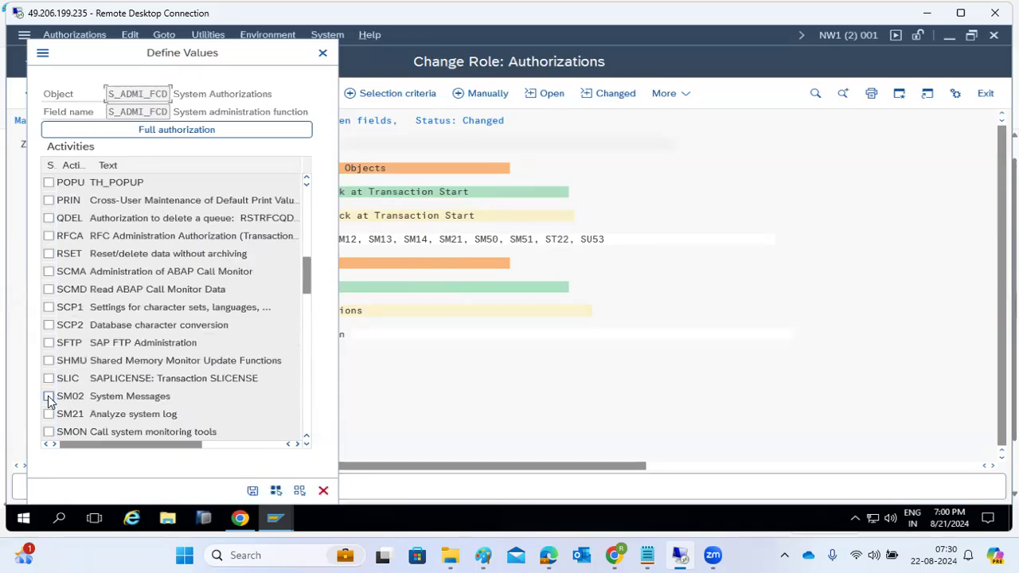
click(49, 397)
click(48, 414)
scroll(78, 417, down, 1)
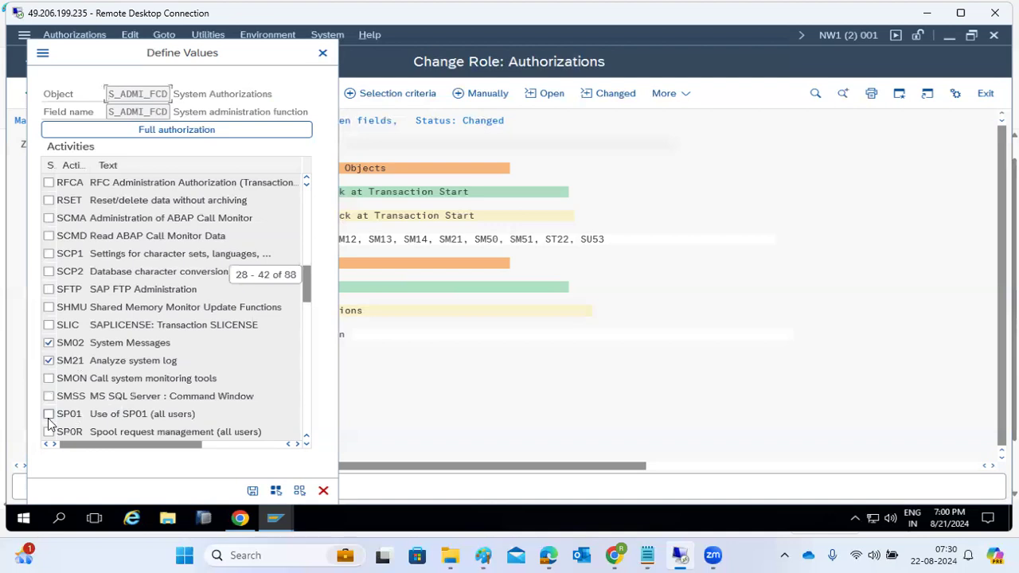
Also tick SP01, ST22, ST13 and UNIX commands, then transfer the chosen values.
click(48, 414)
scroll(49, 413, down, 1)
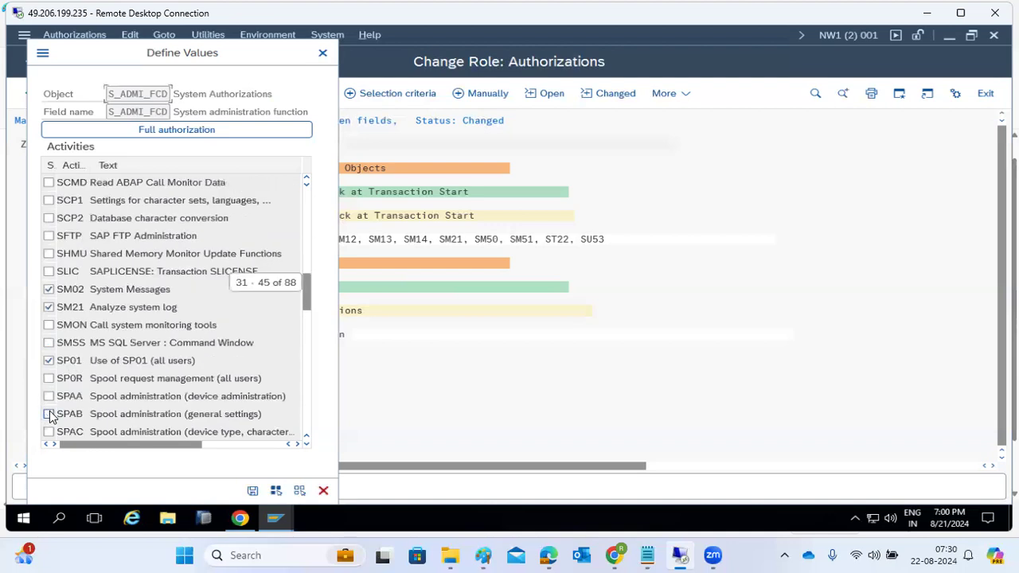
scroll(52, 389, down, 4)
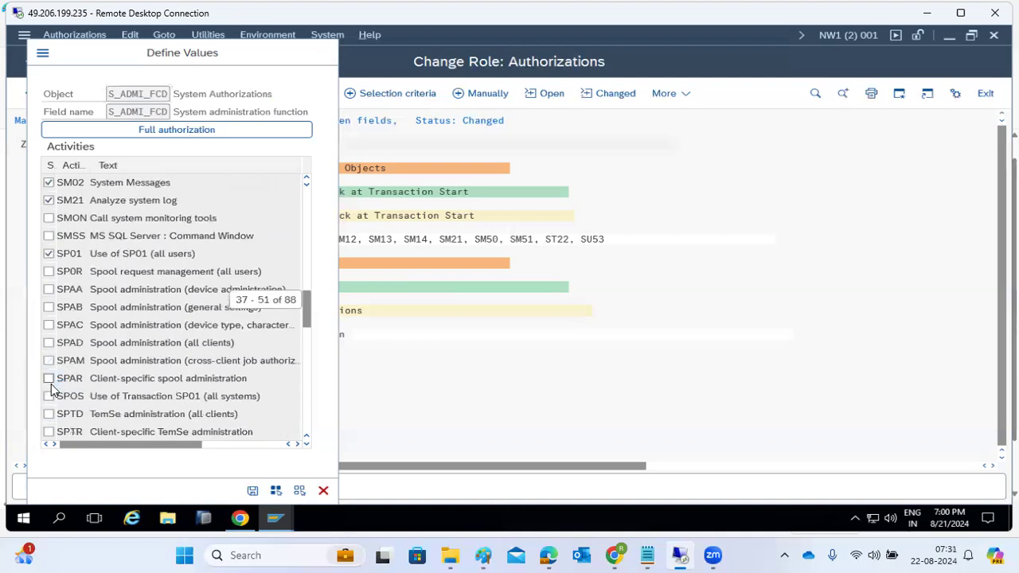
scroll(51, 388, down, 2)
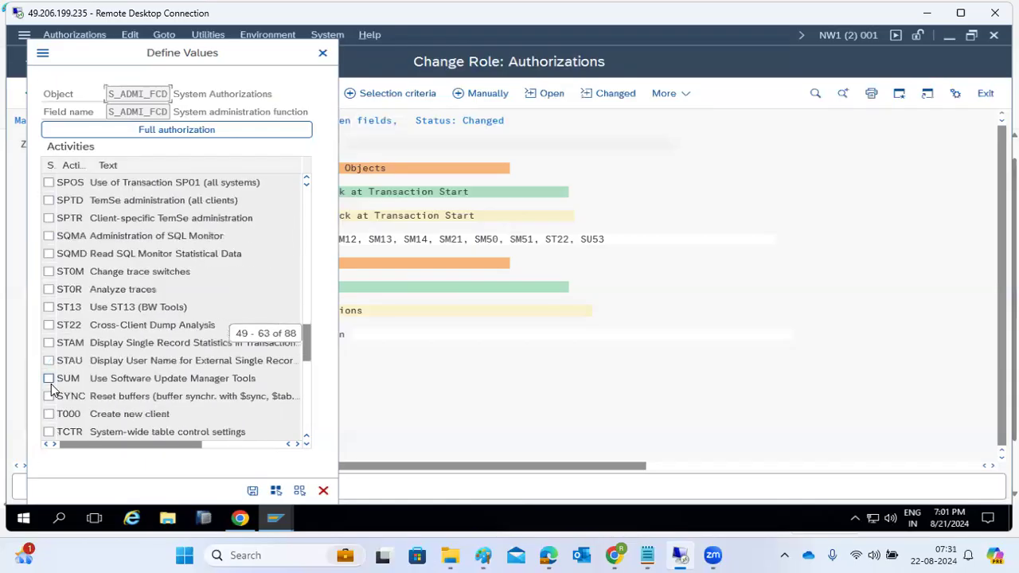
click(48, 325)
click(48, 307)
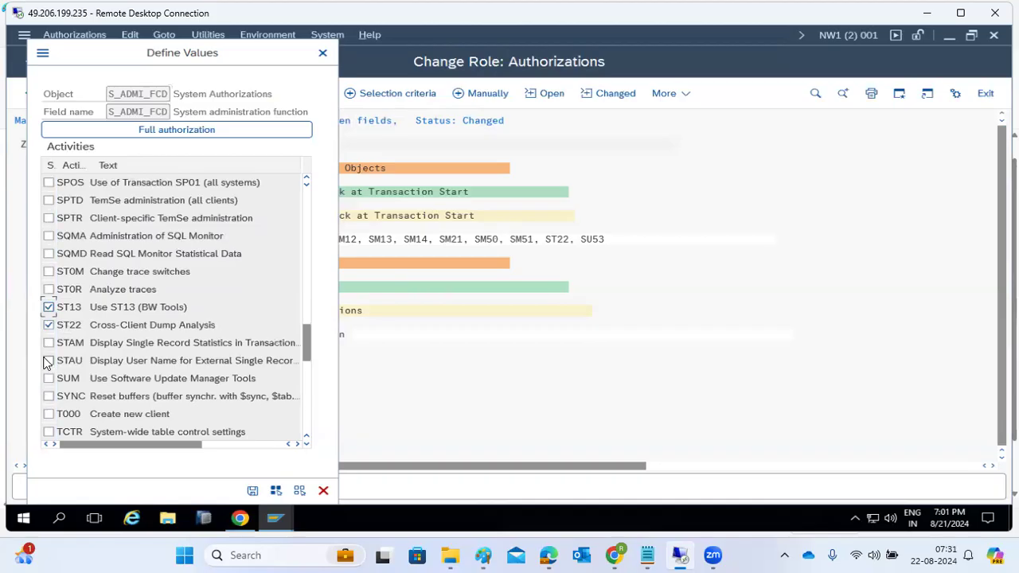
scroll(49, 422, down, 1)
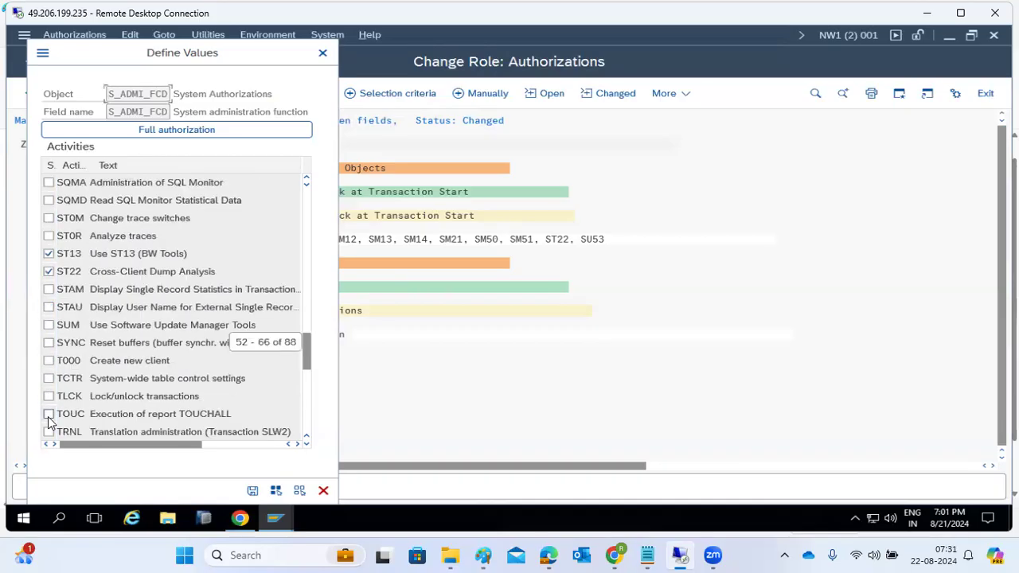
scroll(49, 422, down, 1)
scroll(48, 422, down, 3)
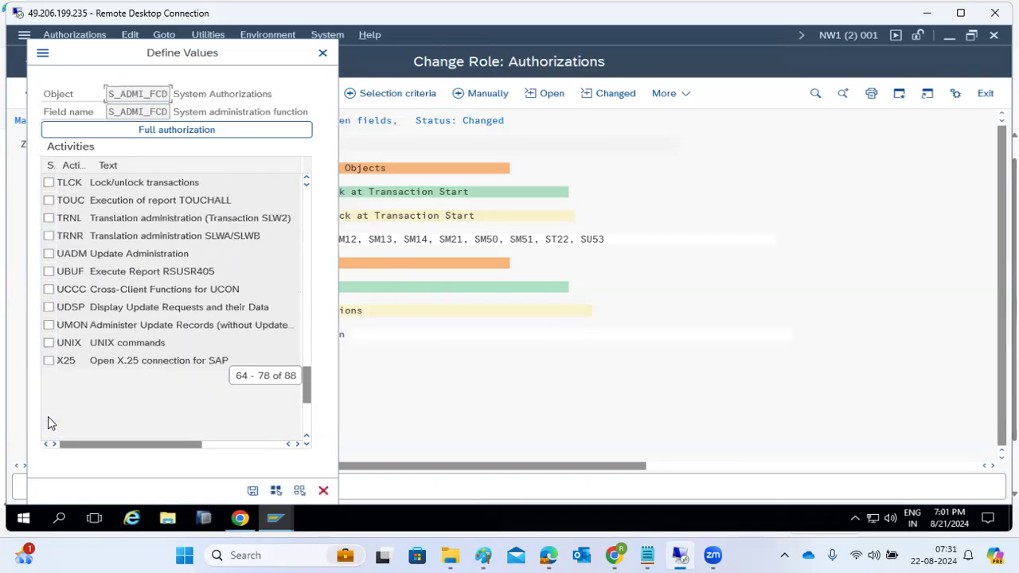
click(49, 342)
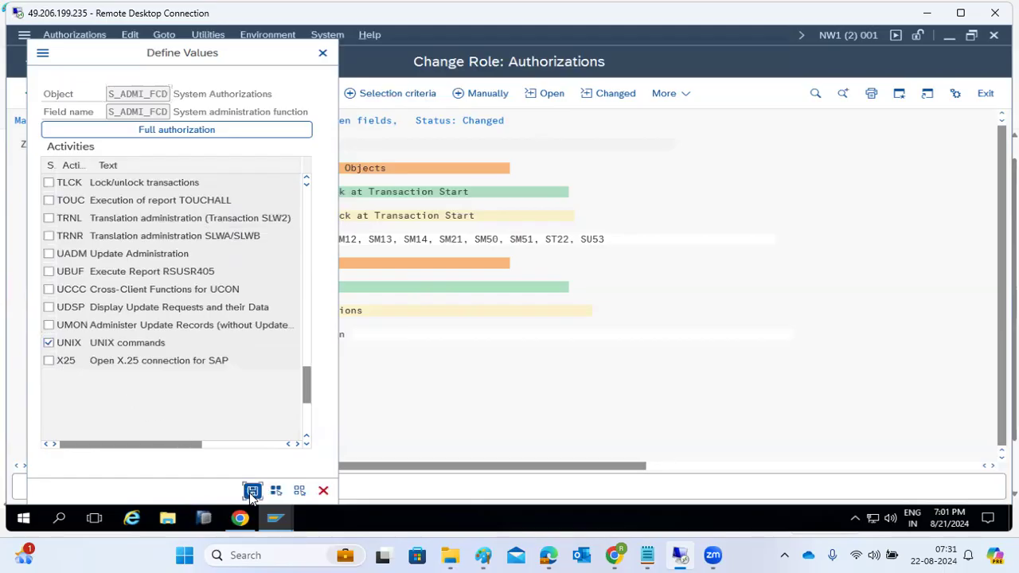
click(252, 490)
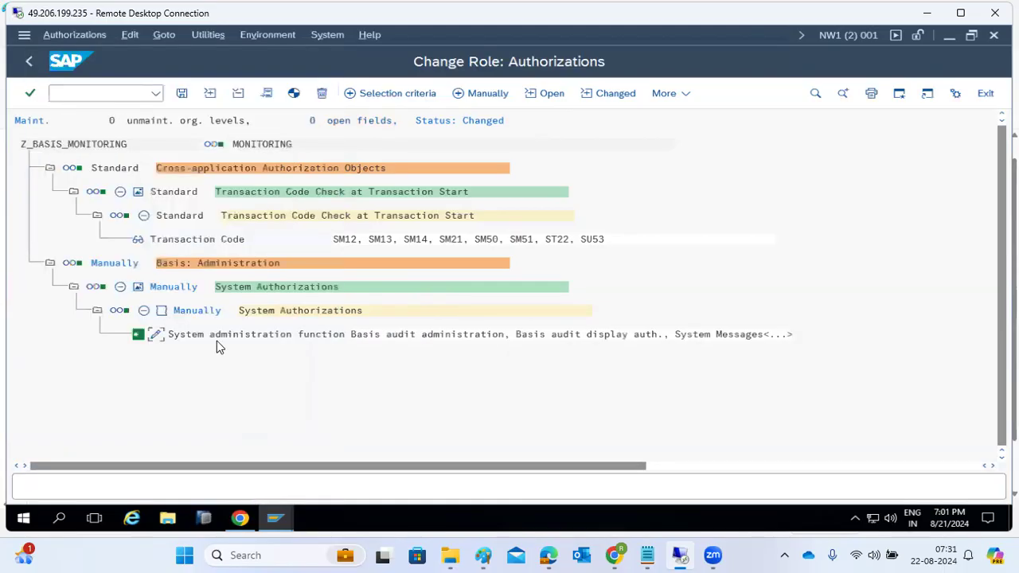
Save the authorizations, generate profile T-N1060015, and go back to Change Roles.
click(184, 95)
click(294, 93)
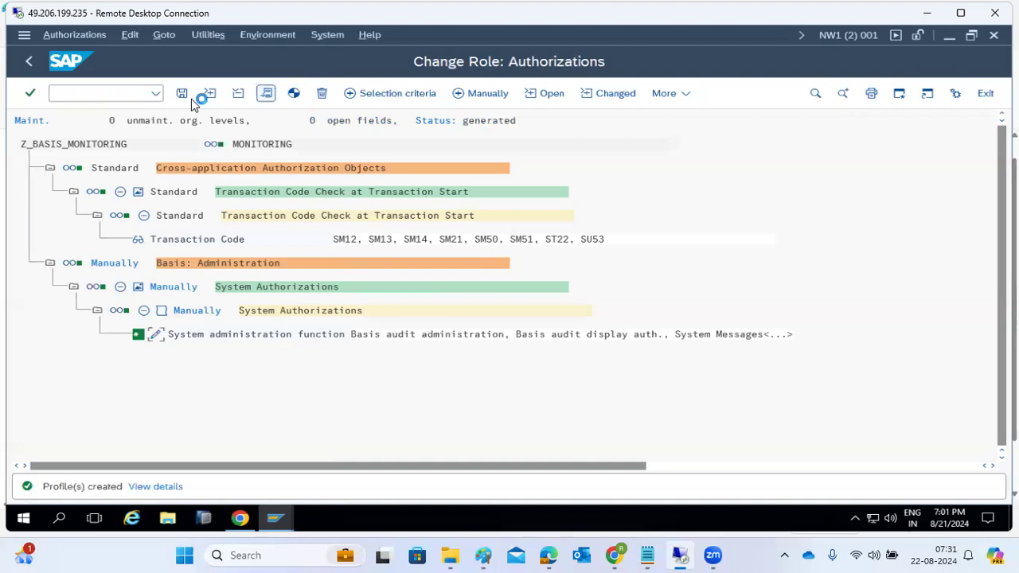
click(30, 64)
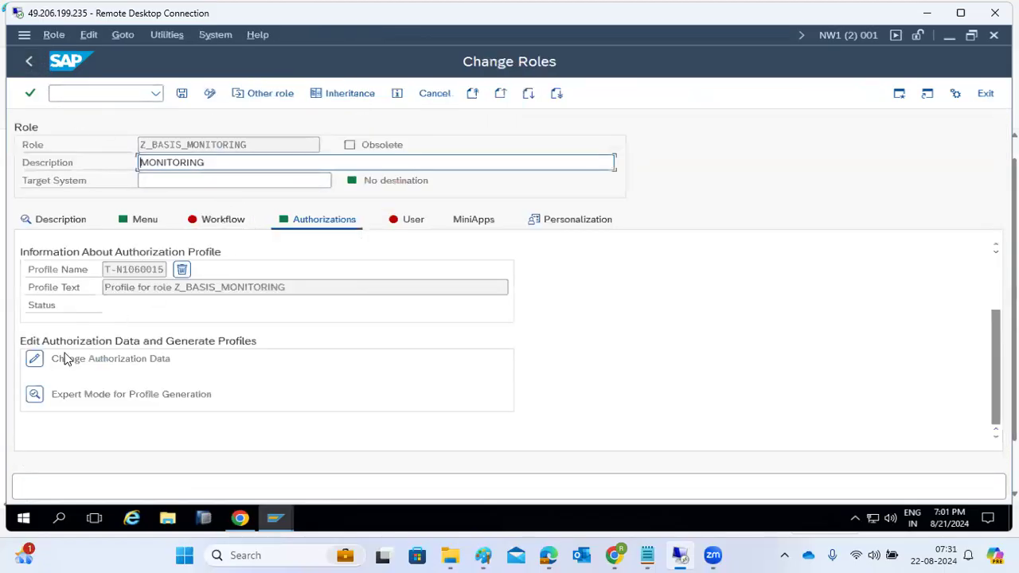
Assign Z_BASIS_MONITORING to the test user on the User tab and save.
click(398, 226)
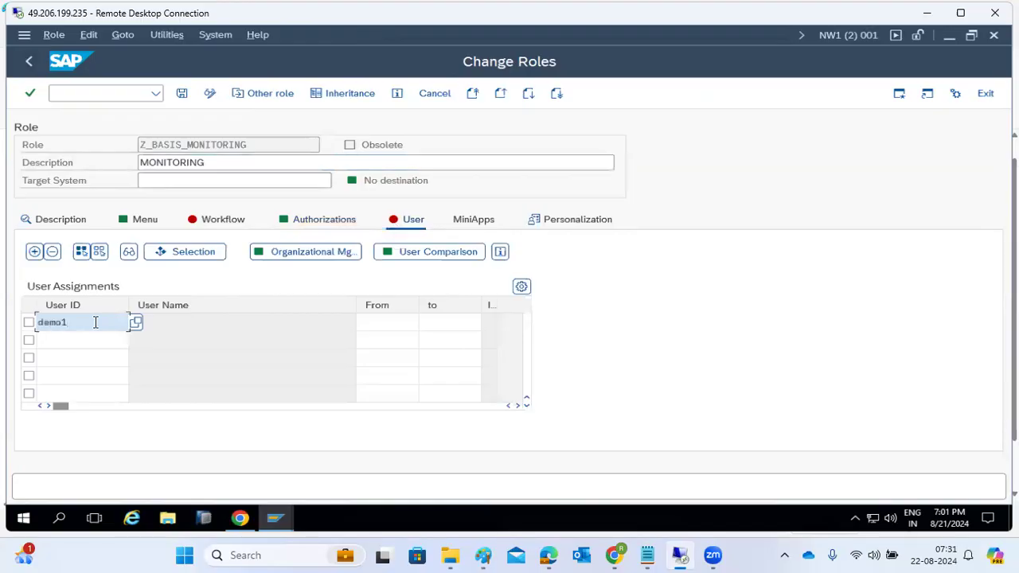
key(Return)
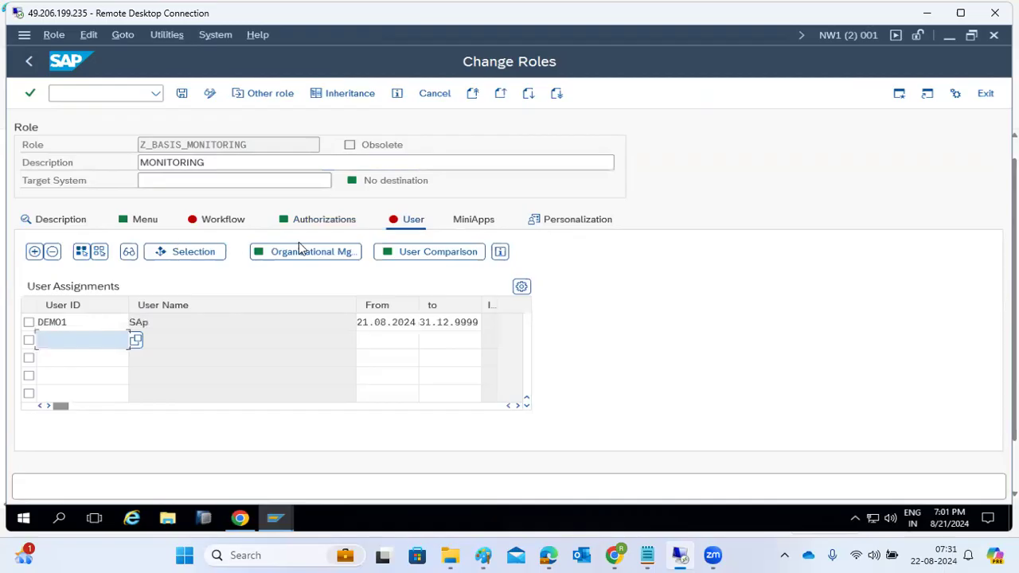
click(182, 93)
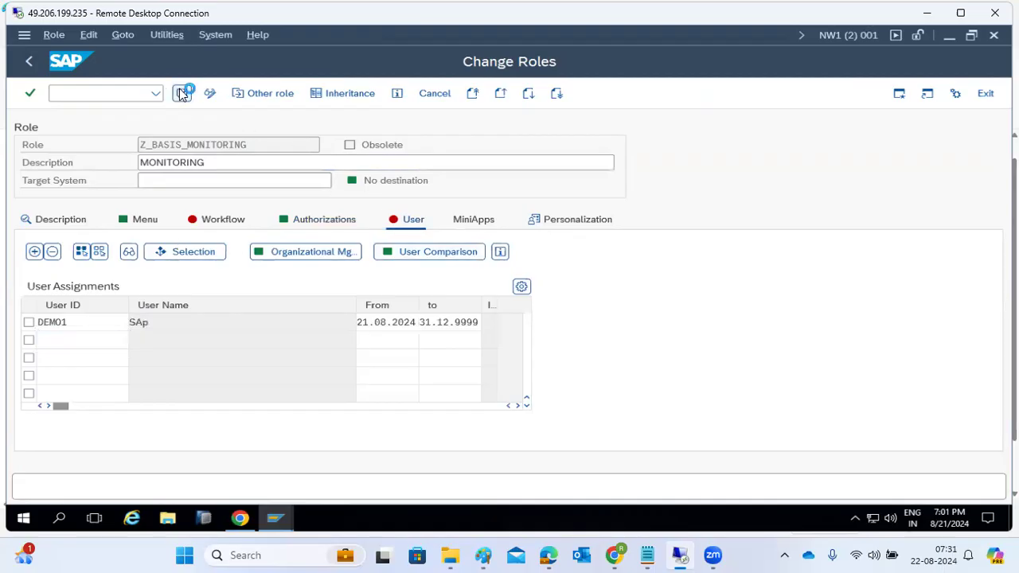
Run a complete user master comparison, close the results, and save the role again.
click(435, 256)
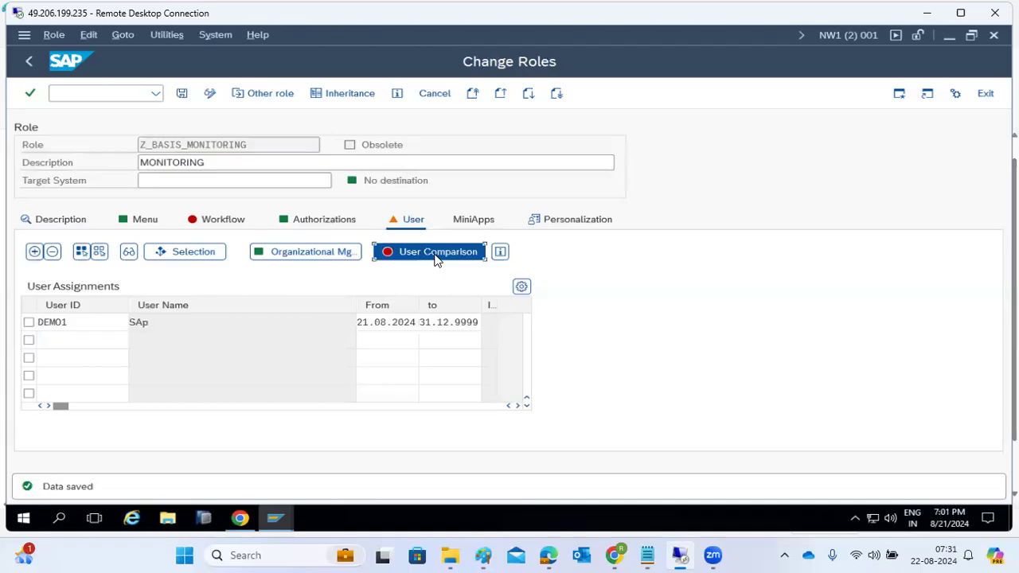
click(374, 340)
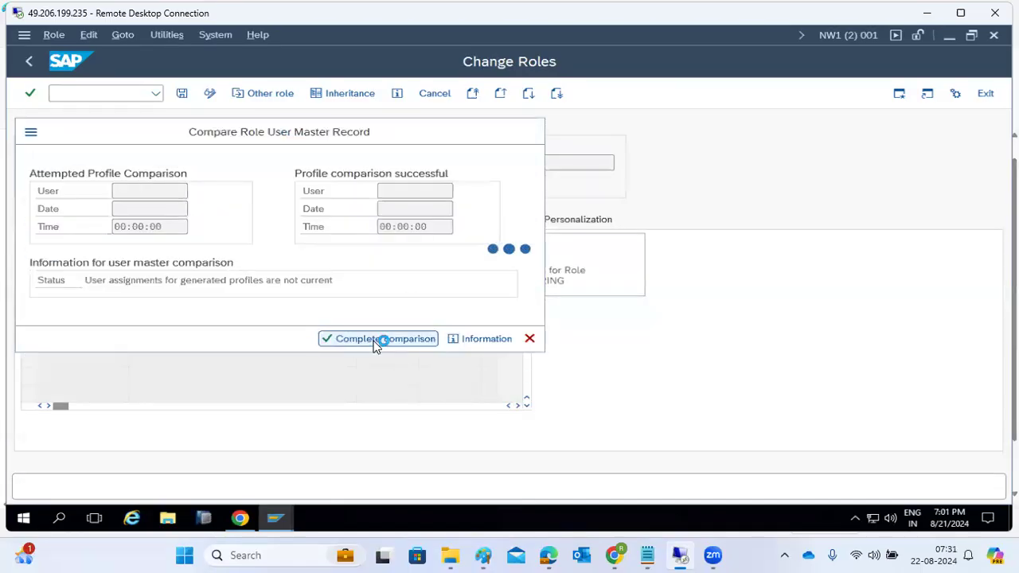
click(529, 338)
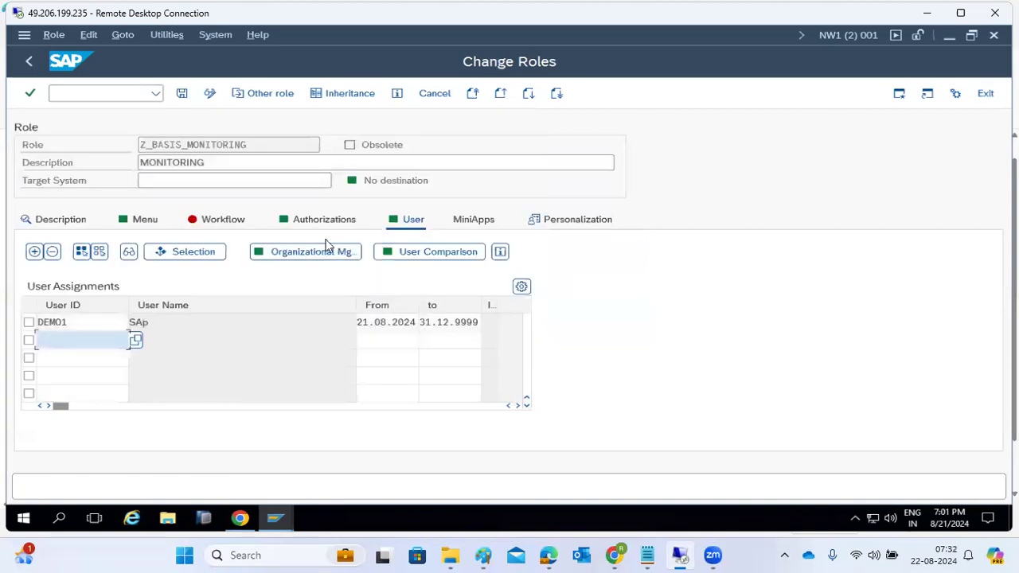
click(184, 96)
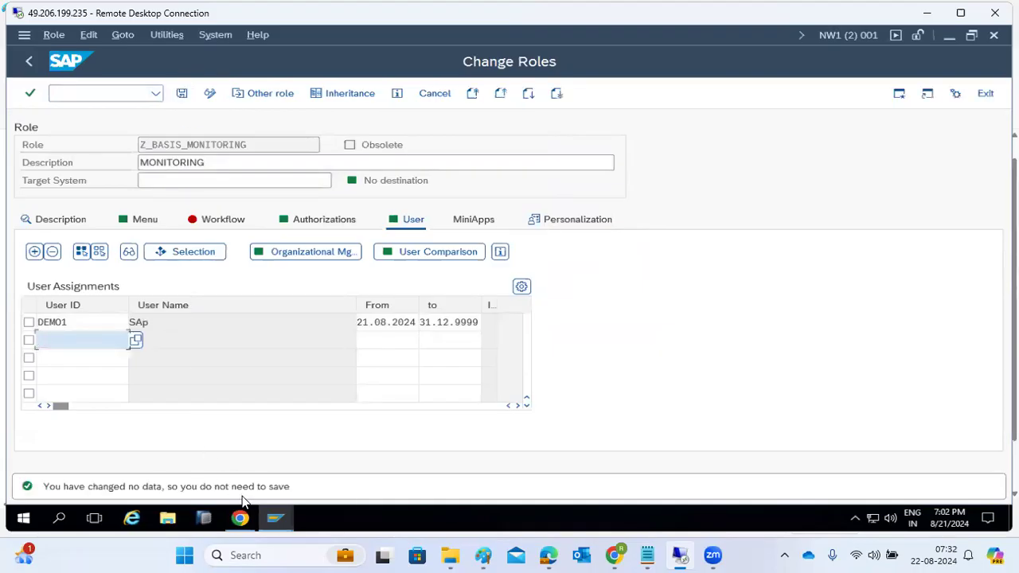
In the test user's session, try ST22 and dismiss the not-authorized message.
mouse_move(274, 519)
click(454, 464)
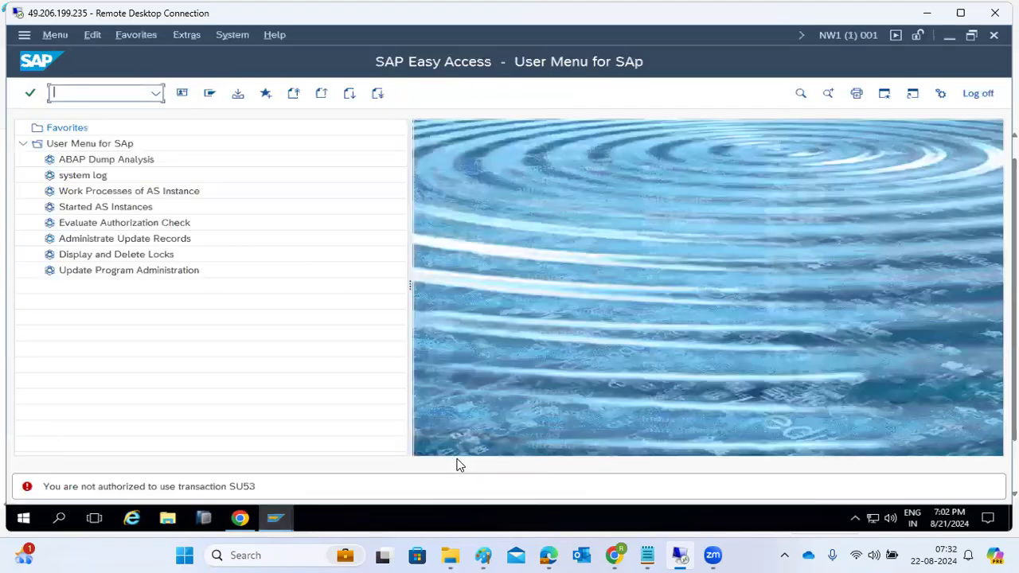
text(st22)
key(Return)
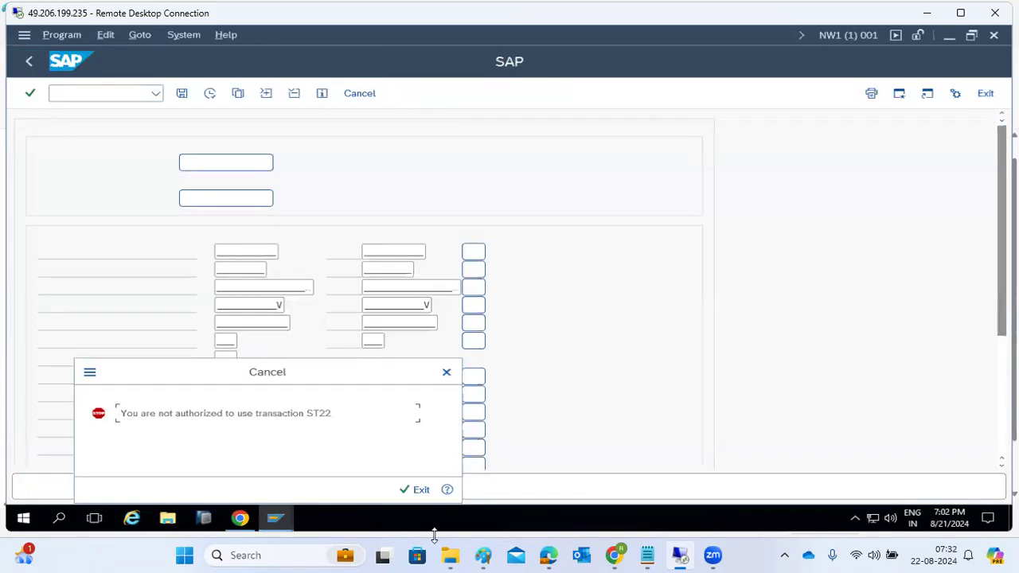
click(416, 483)
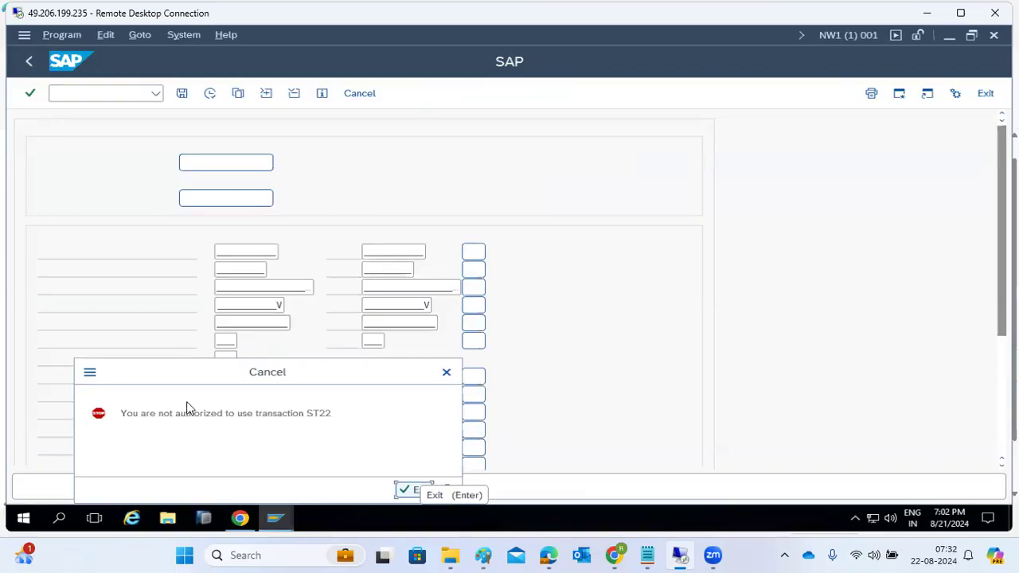
click(401, 486)
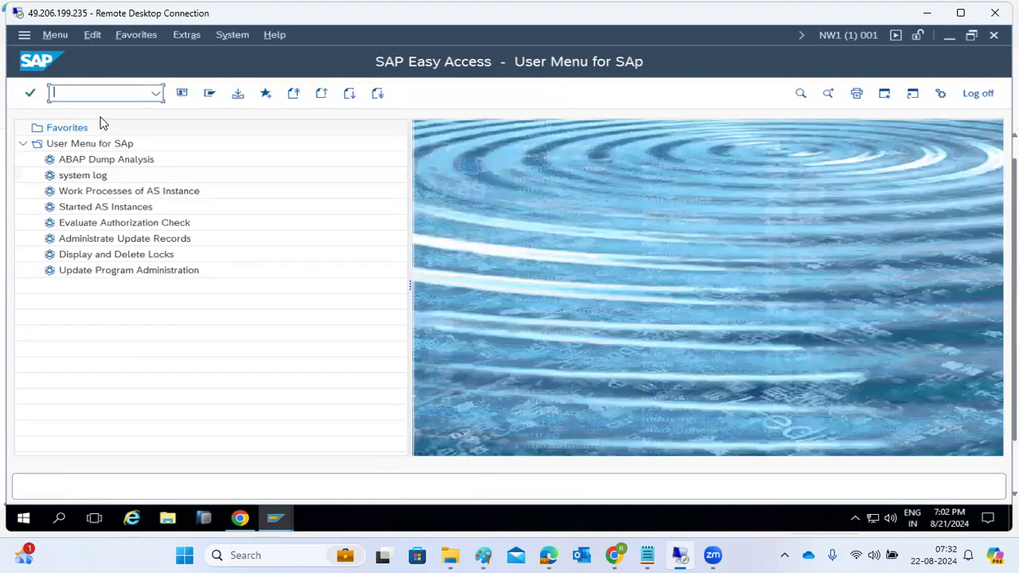
Open SM21 system log, SM12 and SM50 work process overview as the test user.
text(sm21)
key(Return)
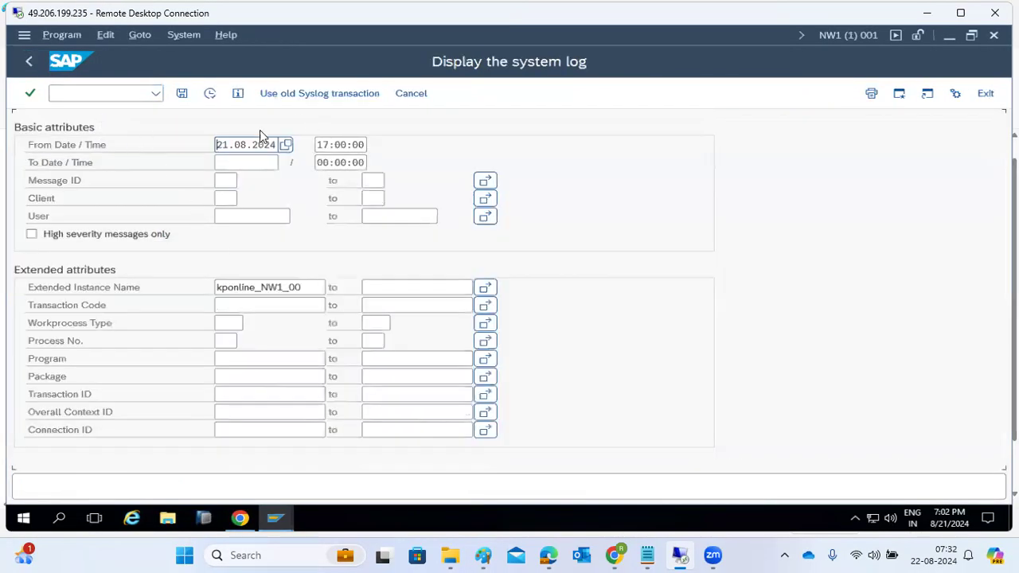
click(112, 91)
text(/n)
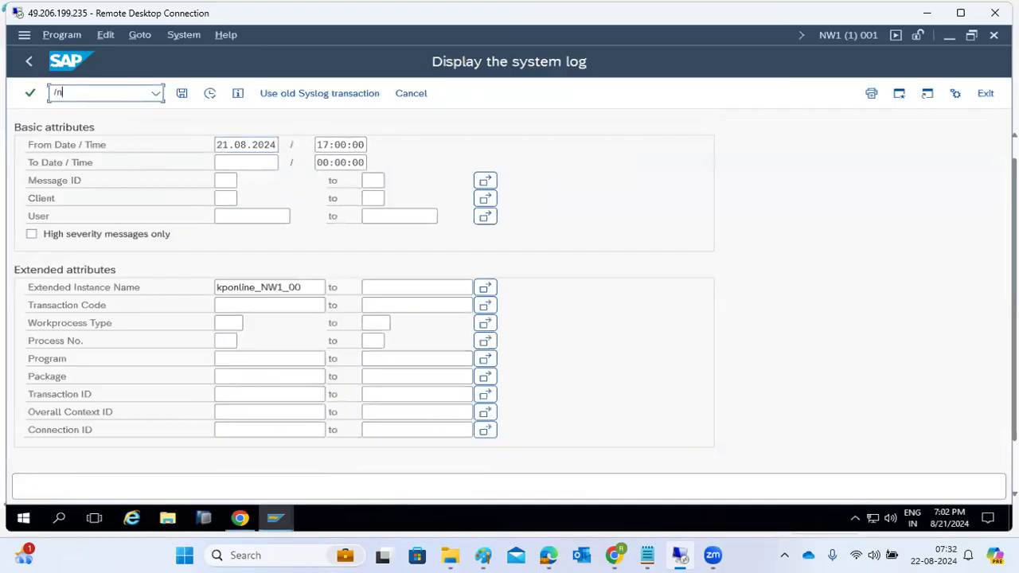
text(sm21)
key(Return)
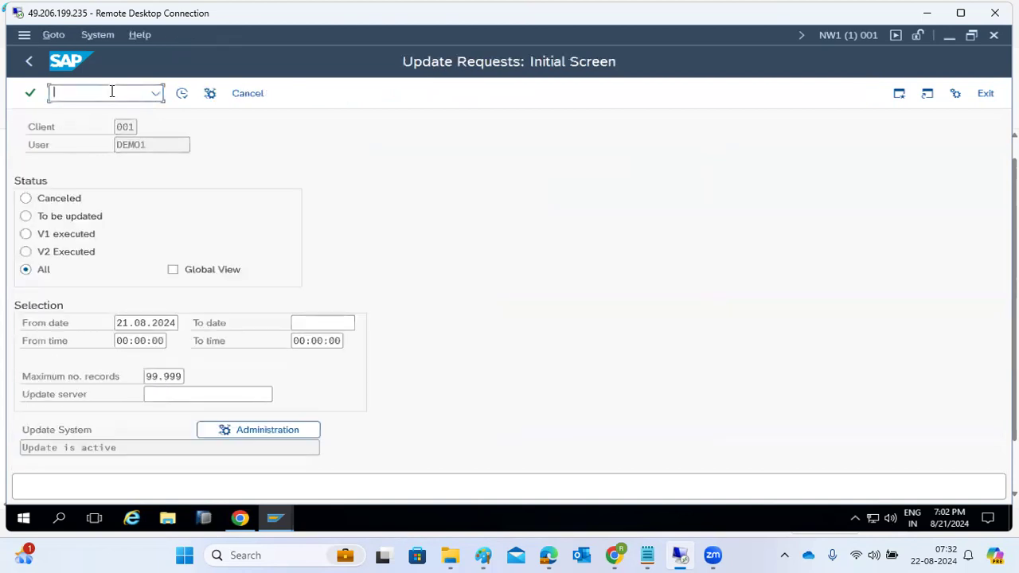
text(/nsm12)
key(Return)
text(/nsm50)
key(Return)
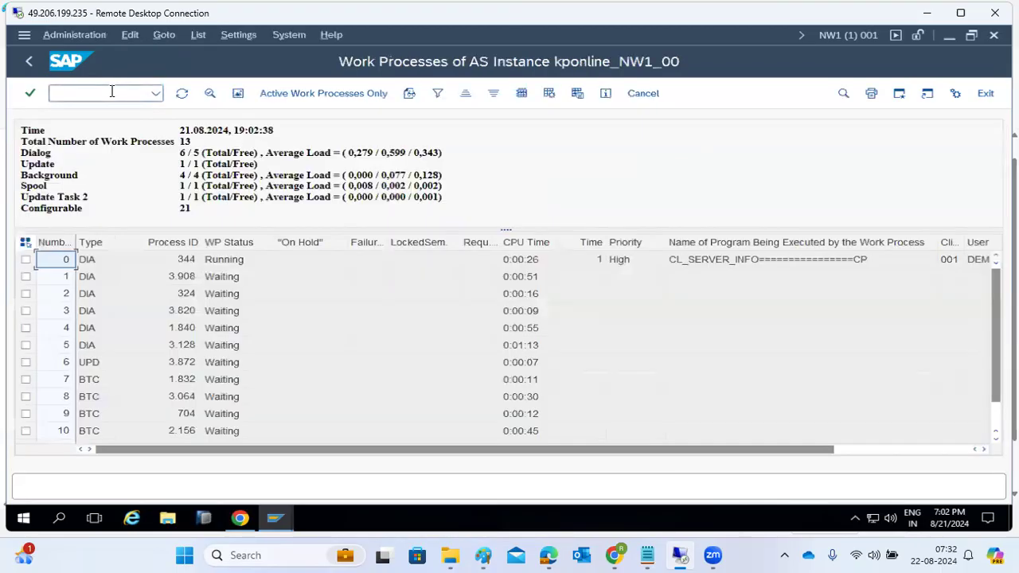
Try opening user maintenance with /nsu01.
click(112, 93)
text(/nsu01)
key(Return)
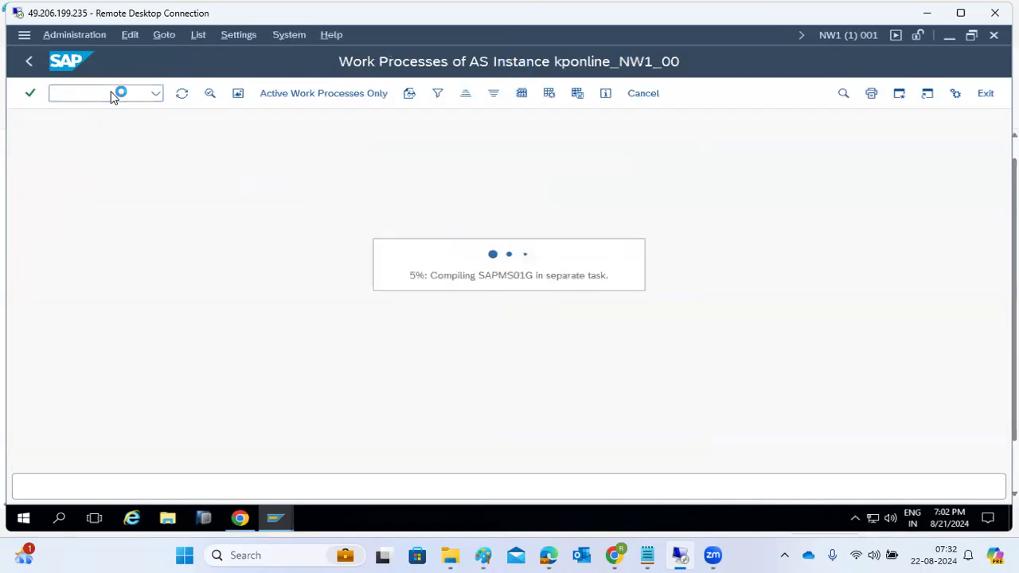
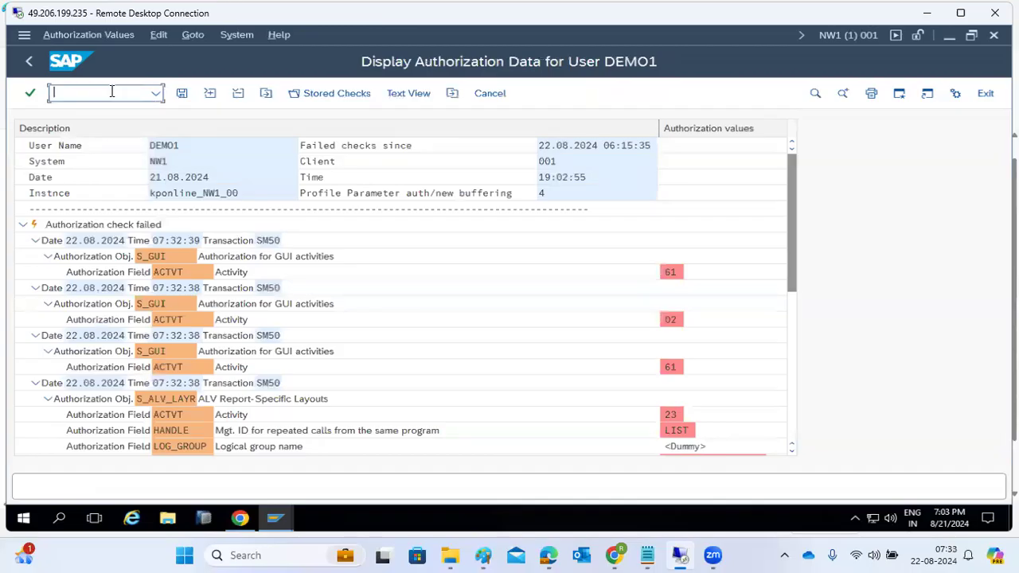
Close DEMO1's authorization data, Change Roles and SM12 screens, returning to SAP Easy Access.
click(28, 60)
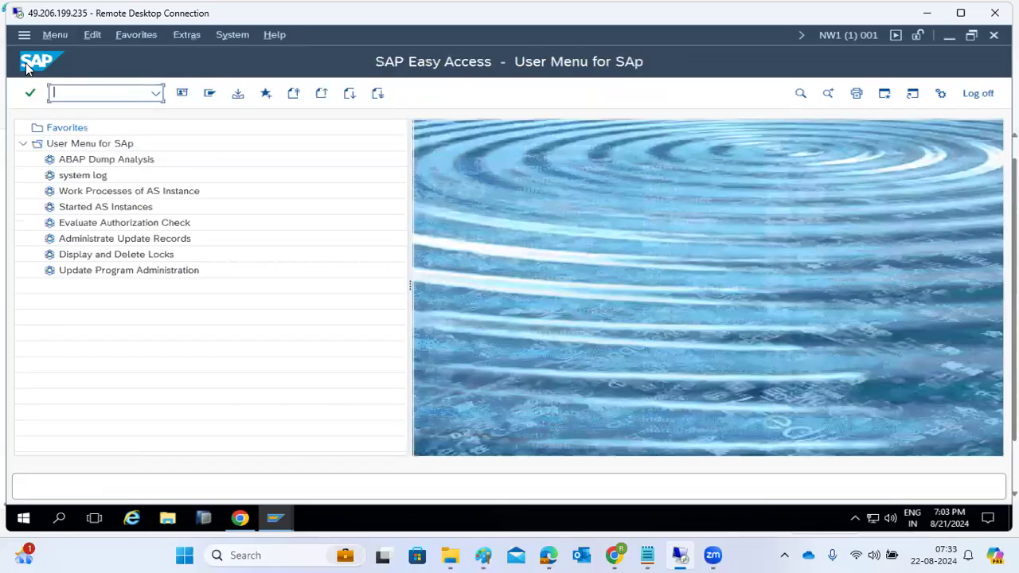
click(275, 518)
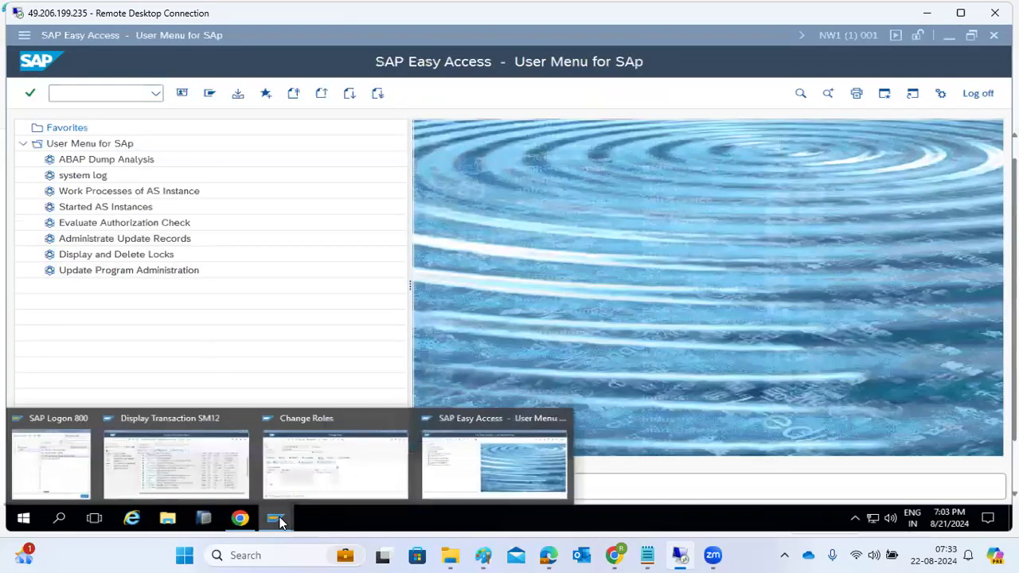
click(300, 465)
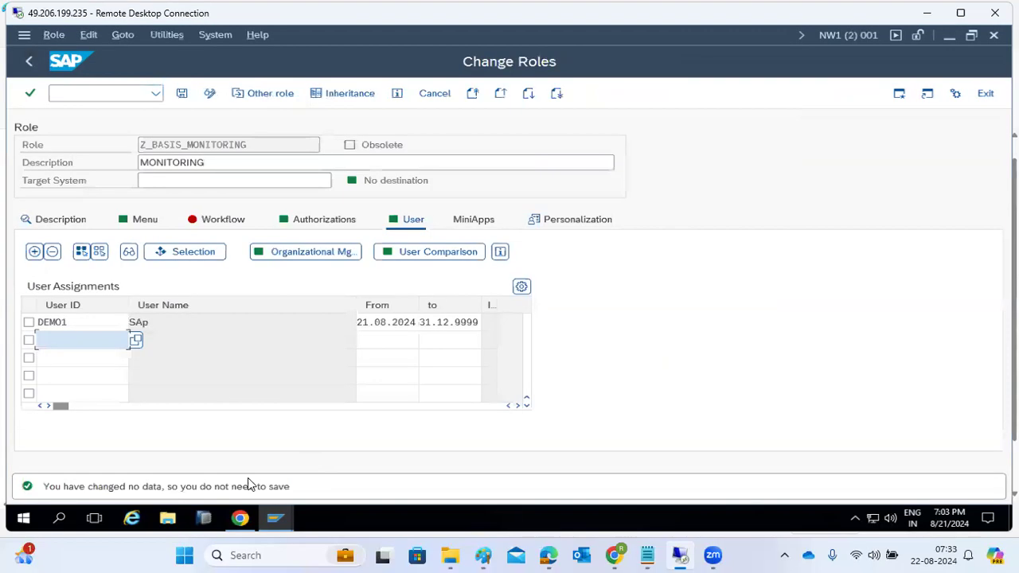
click(265, 521)
click(189, 462)
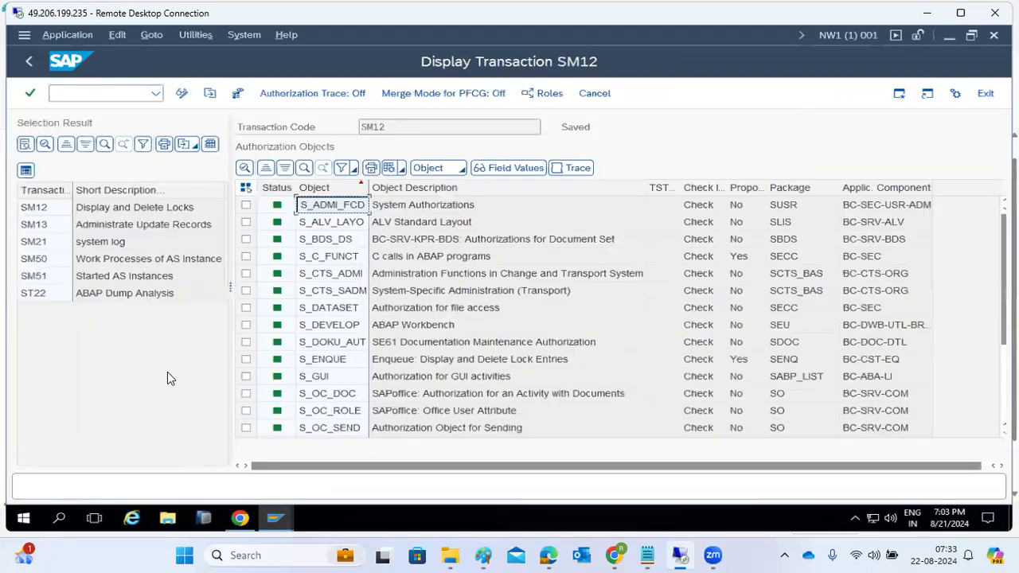
click(28, 62)
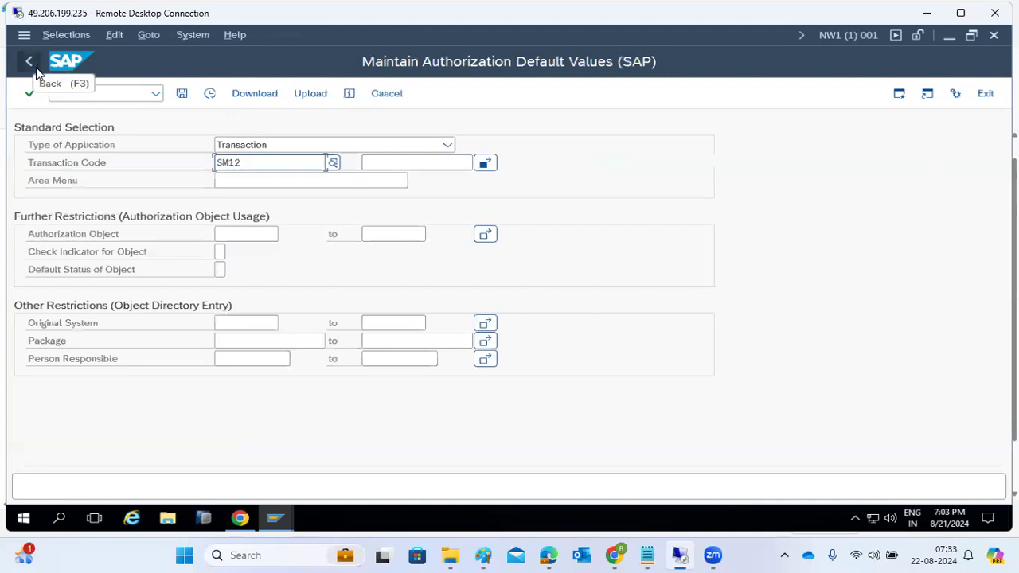
click(36, 66)
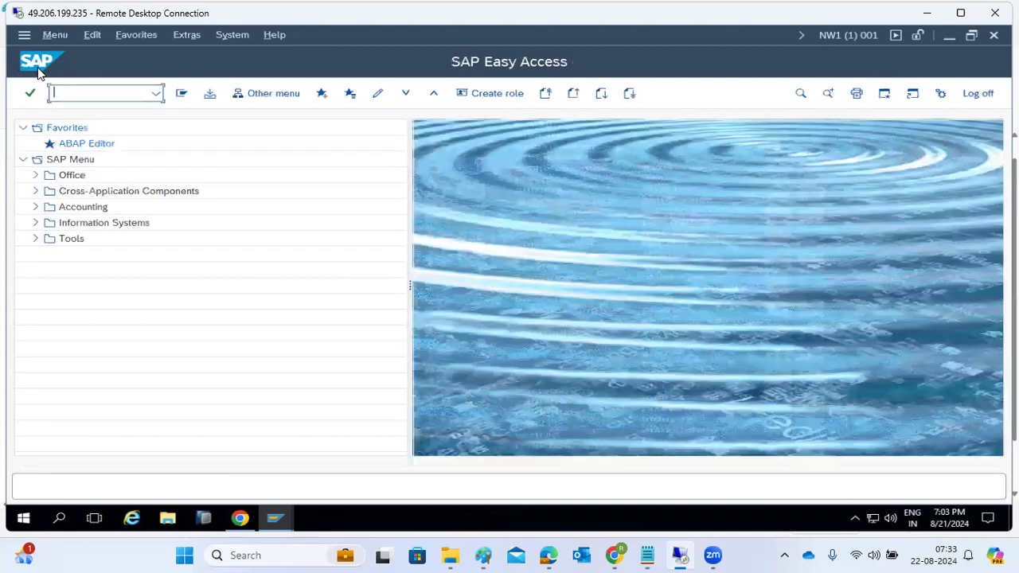
click(157, 94)
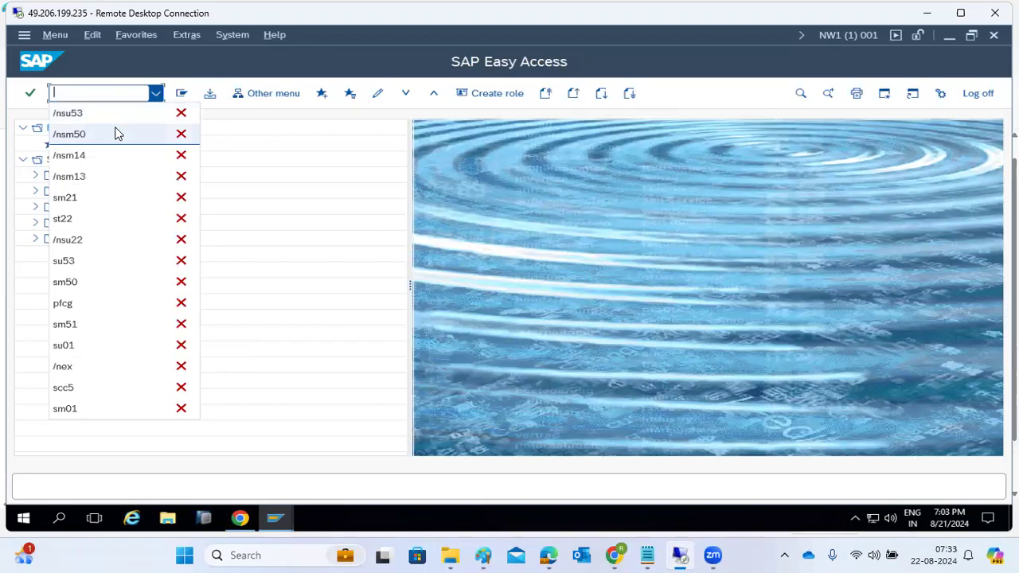
Open SU21 and expand the BC_A Basis: Administration object class.
click(86, 92)
text(su21)
key(Return)
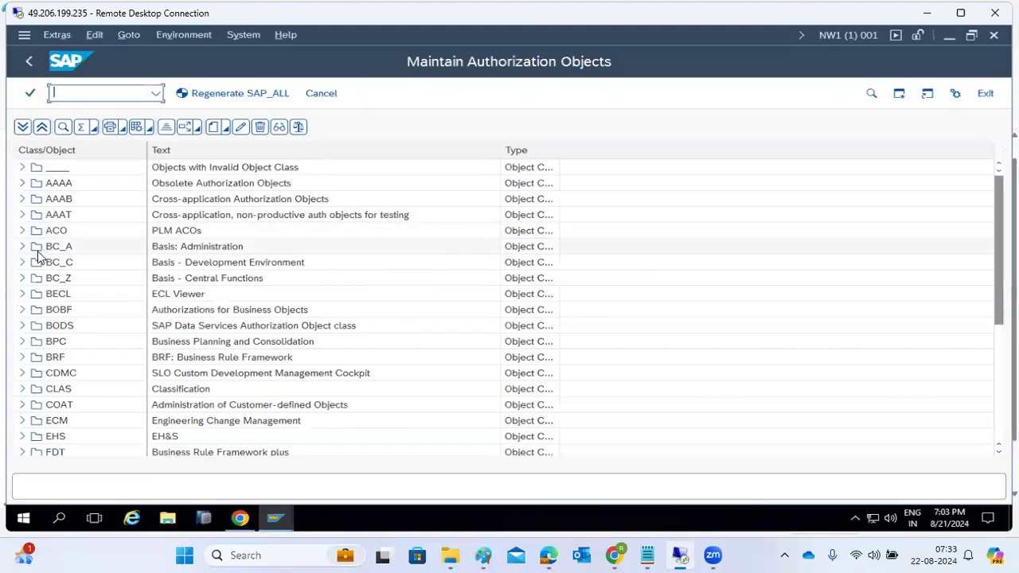
key(Tab)
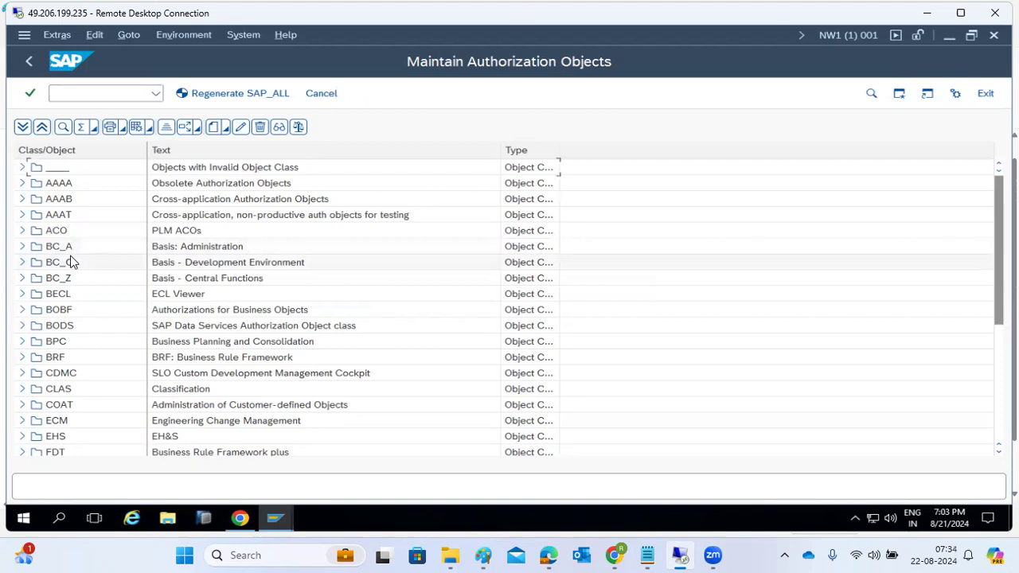
click(22, 246)
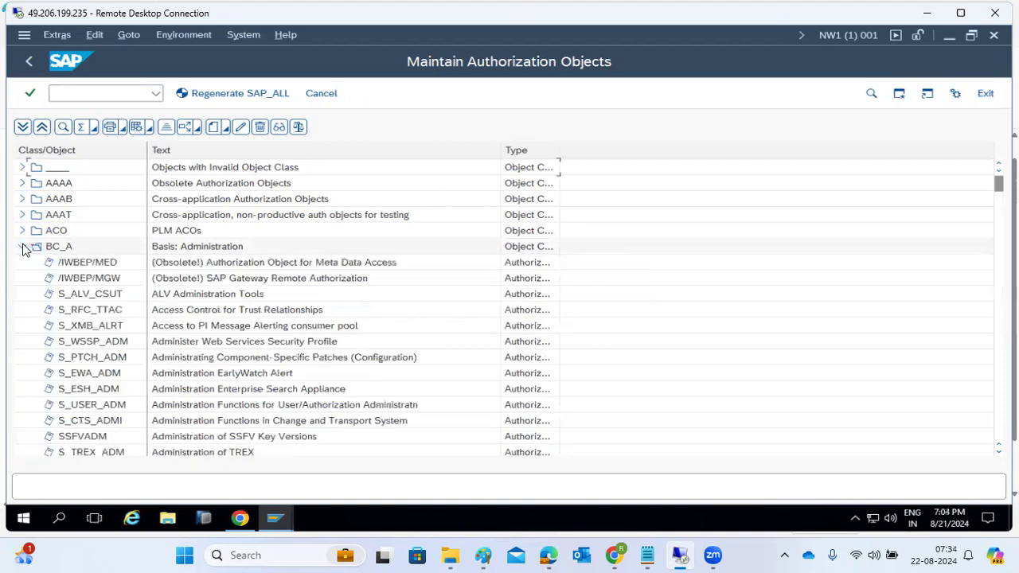
Browse BC_A objects such as S_ALV_CSUT, S_USER_ADM and S_ARCHIVE.
click(79, 295)
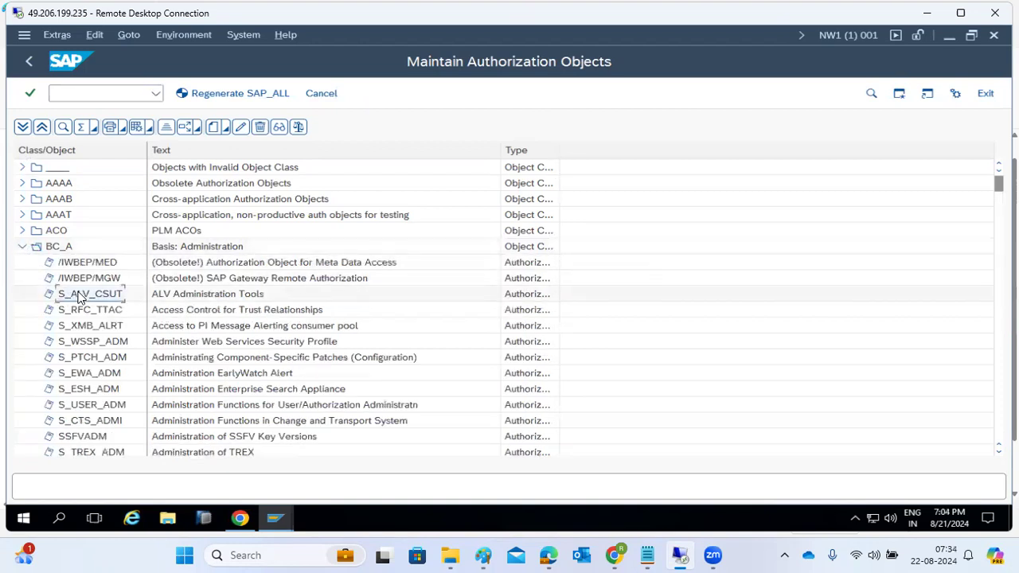
scroll(88, 357, down, 2)
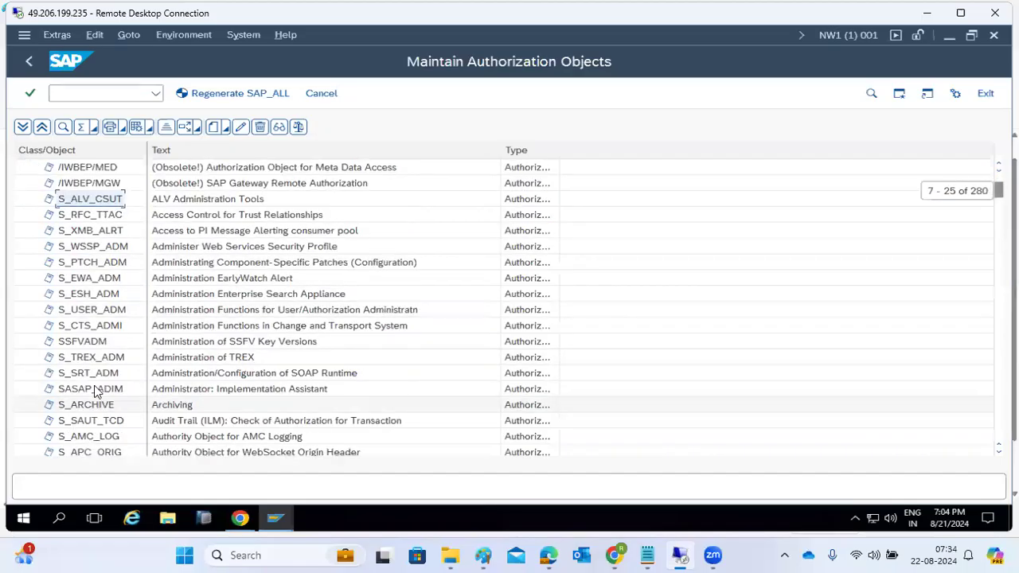
click(93, 312)
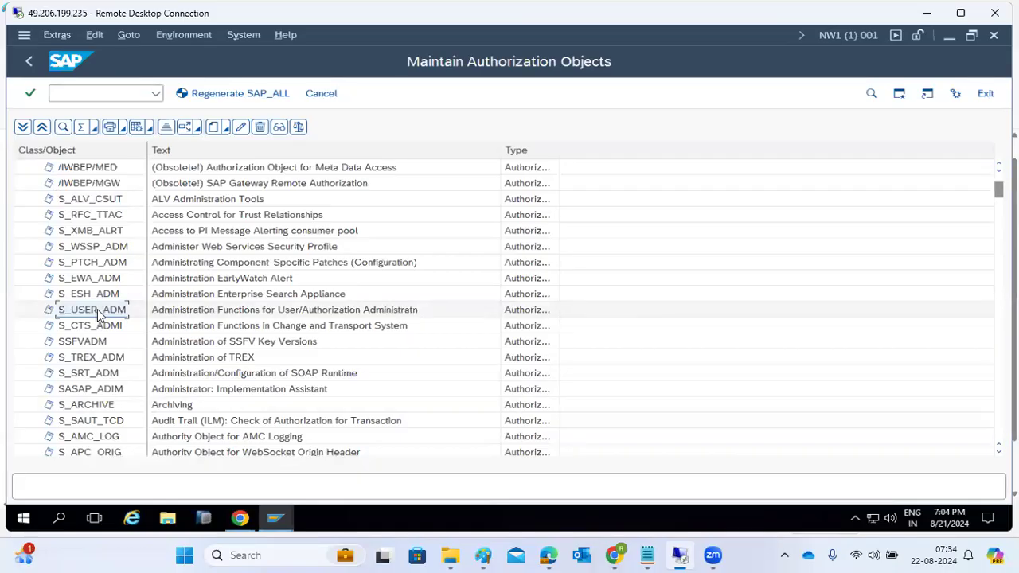
click(97, 406)
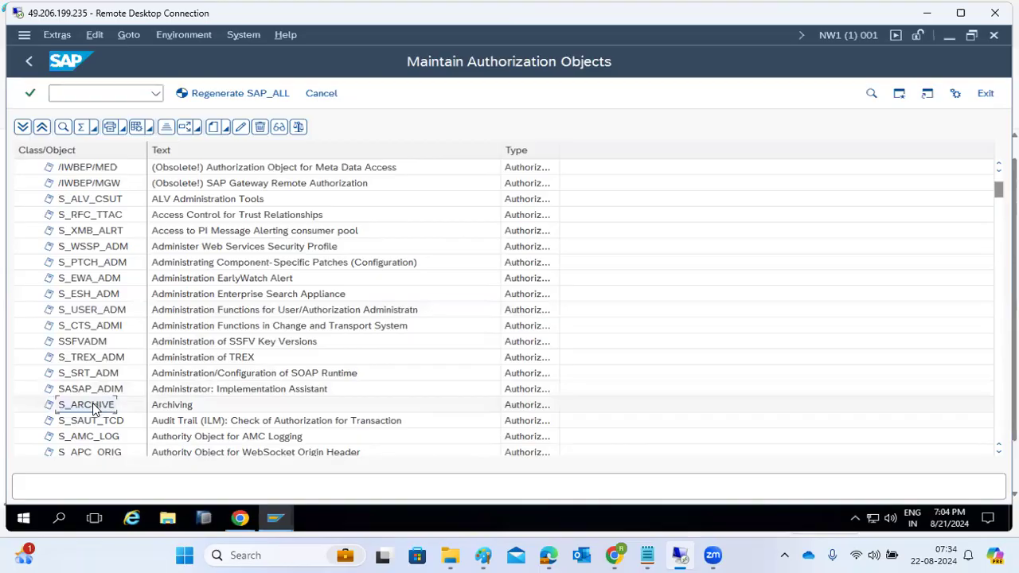
scroll(94, 406, down, 3)
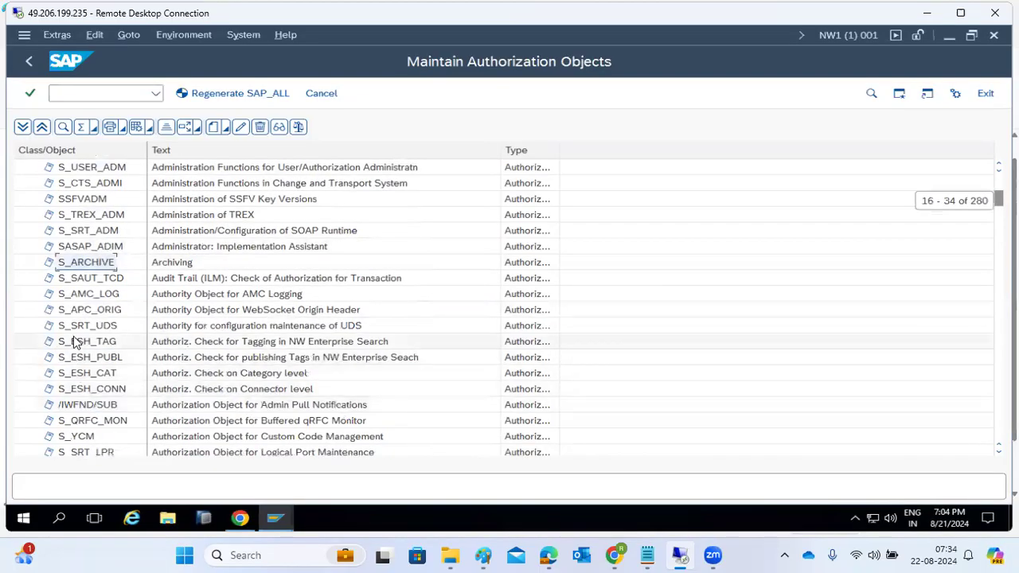
scroll(80, 340, down, 3)
scroll(89, 330, down, 1)
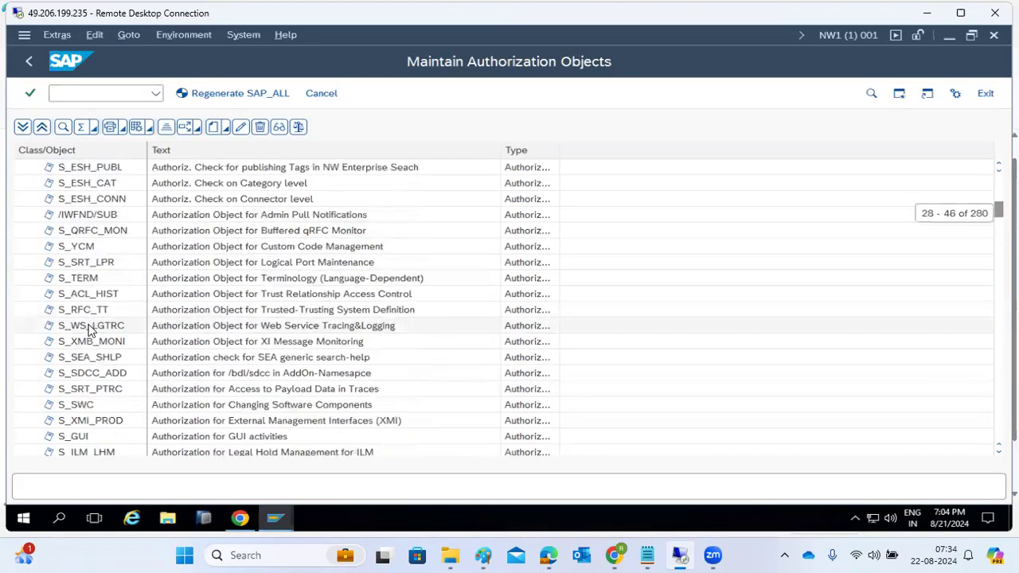
scroll(90, 330, down, 3)
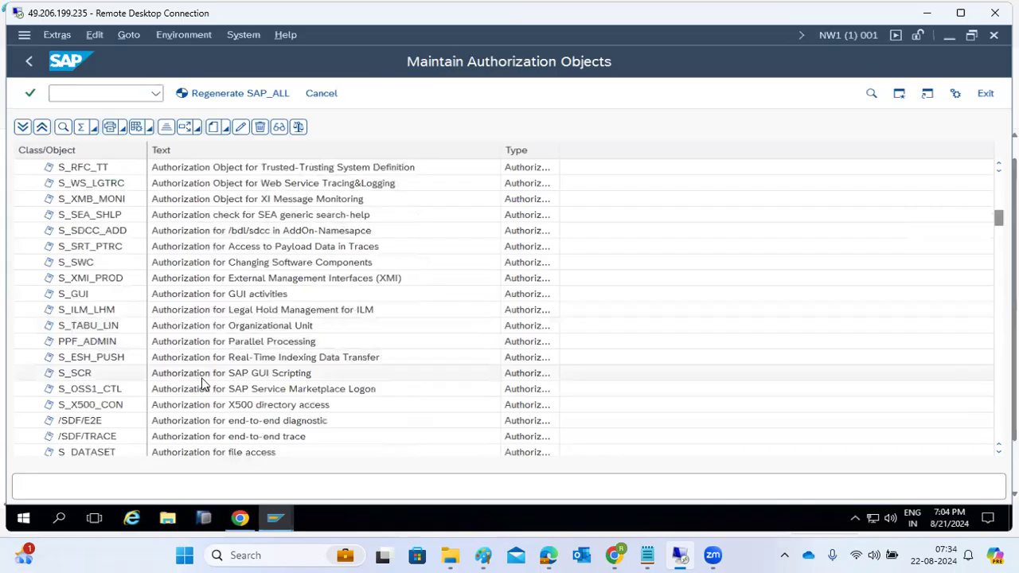
scroll(199, 396, down, 1)
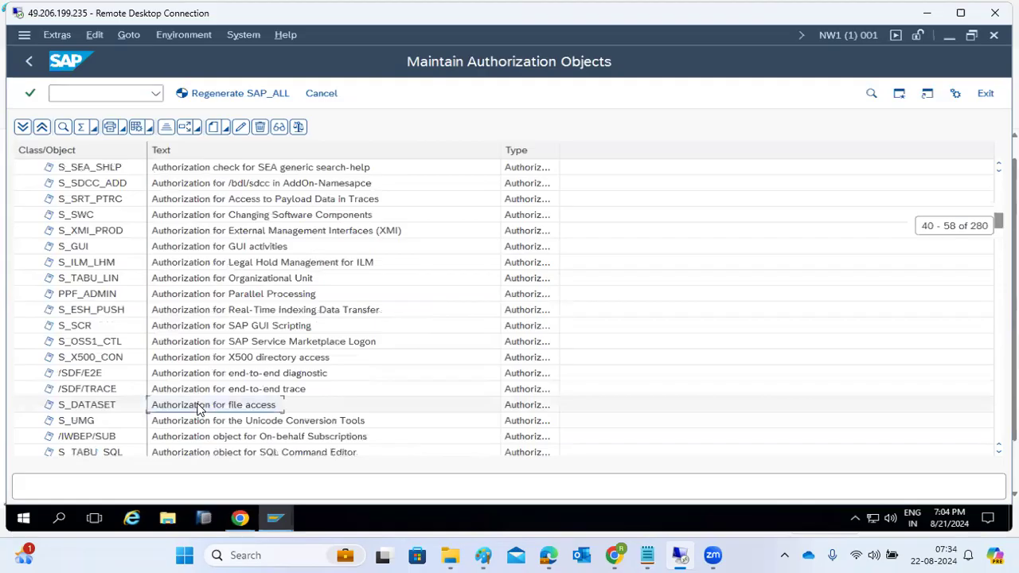
scroll(200, 406, down, 1)
scroll(200, 408, down, 6)
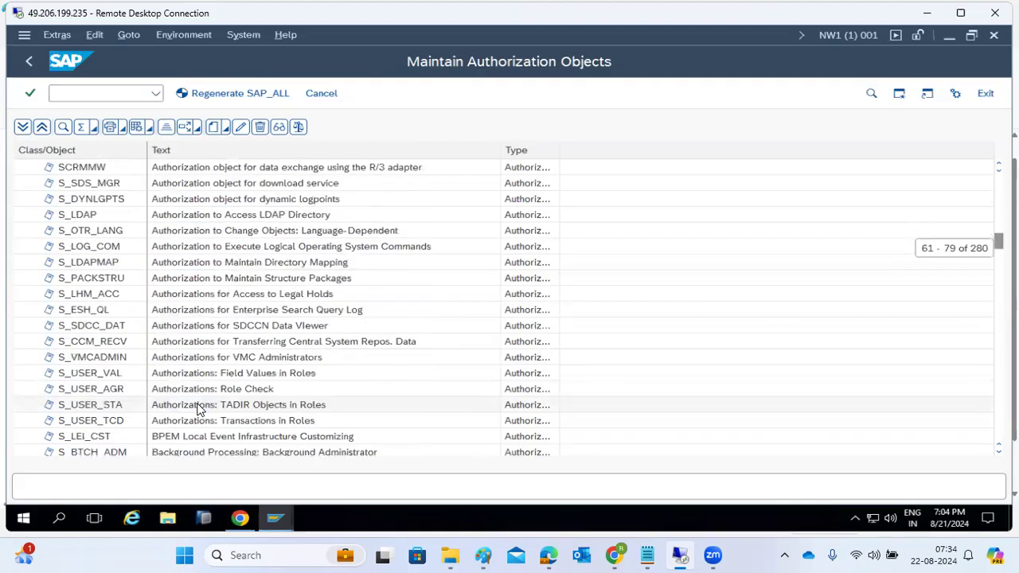
Review the Role Check, TADIR Objects in Roles and Transactions in Roles objects.
click(221, 391)
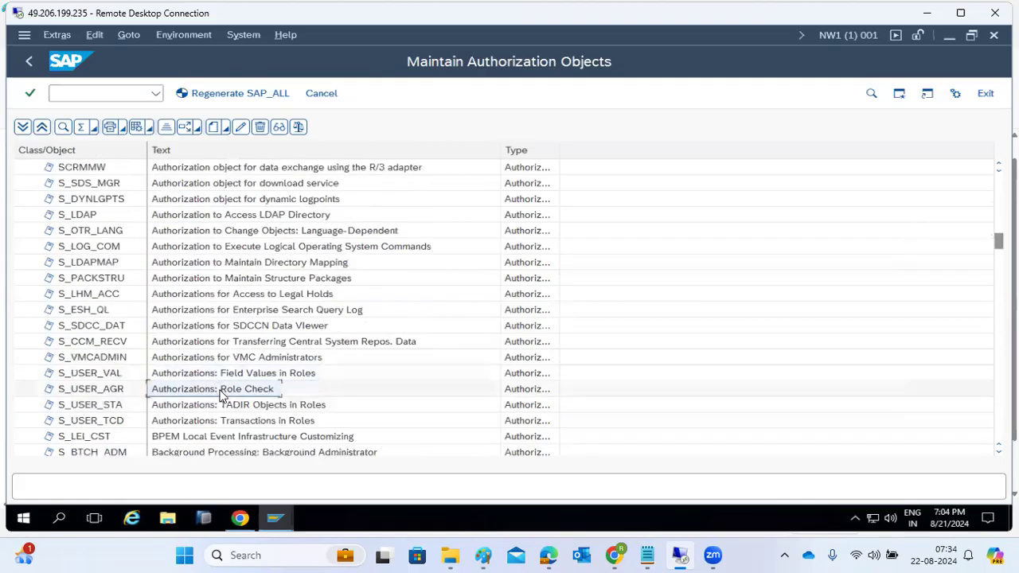
click(326, 406)
click(207, 422)
scroll(223, 430, down, 2)
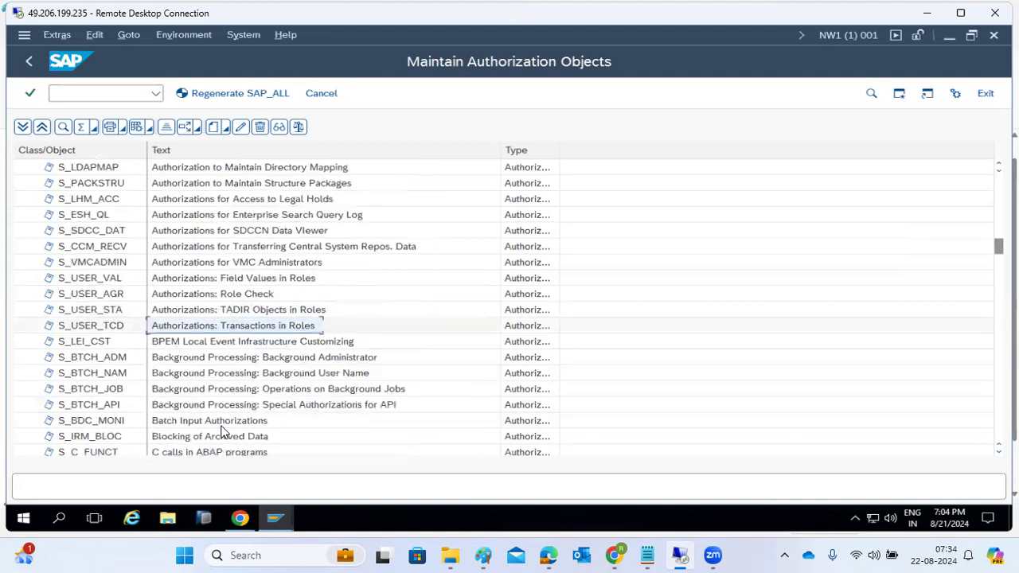
scroll(224, 432, down, 8)
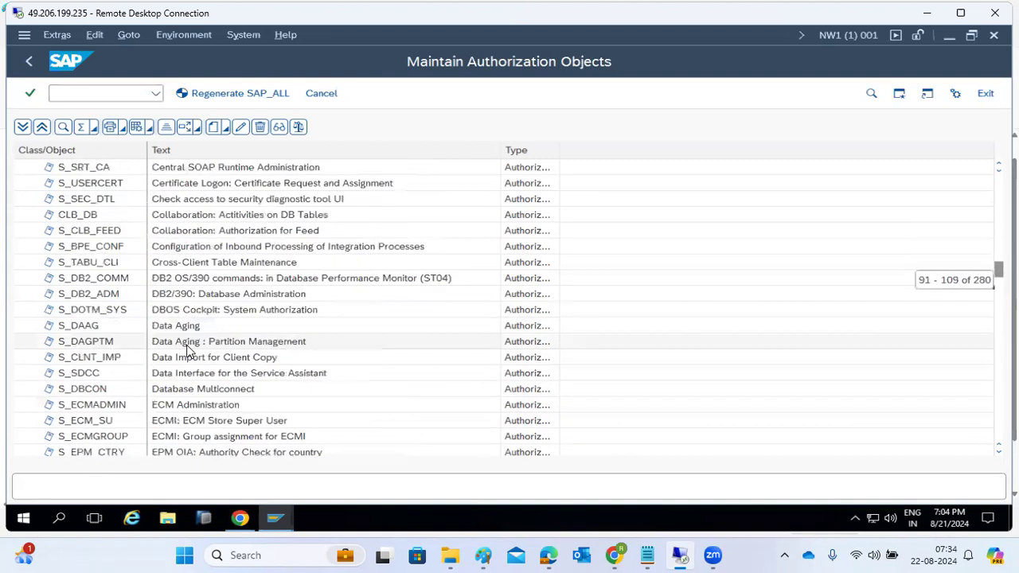
scroll(188, 350, down, 5)
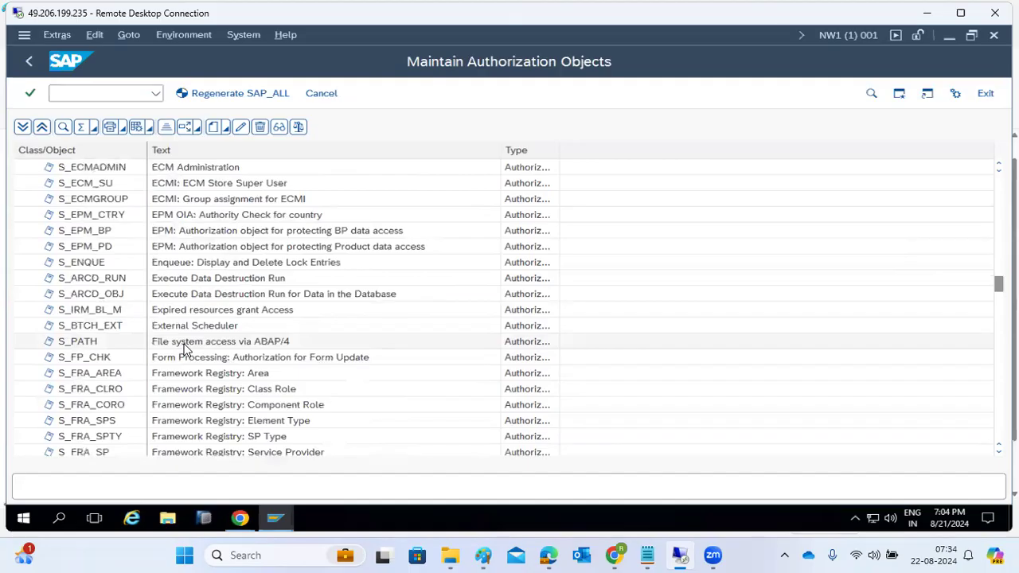
scroll(205, 386, down, 4)
scroll(205, 387, down, 9)
scroll(201, 382, down, 7)
scroll(199, 380, down, 15)
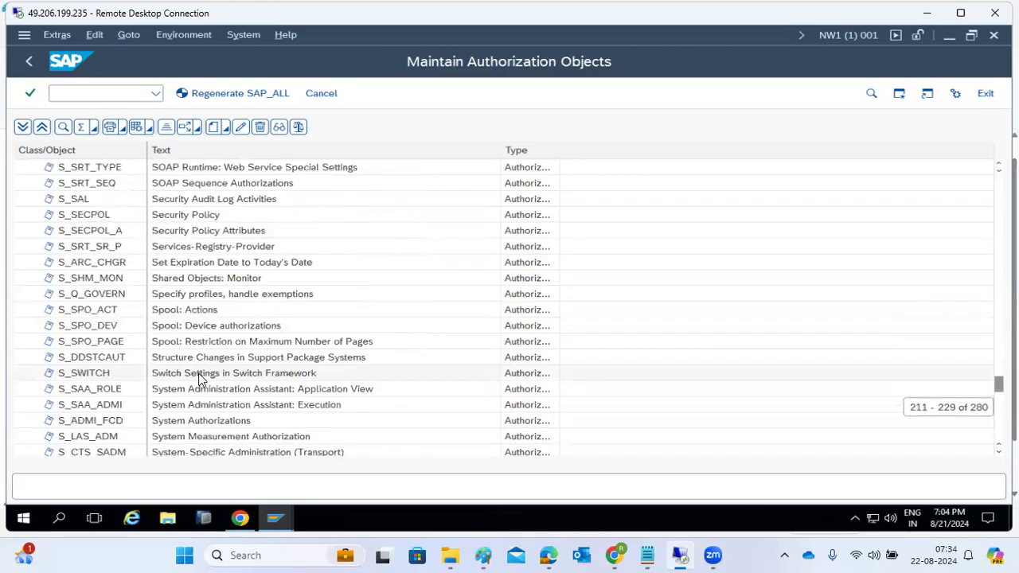
scroll(199, 379, down, 6)
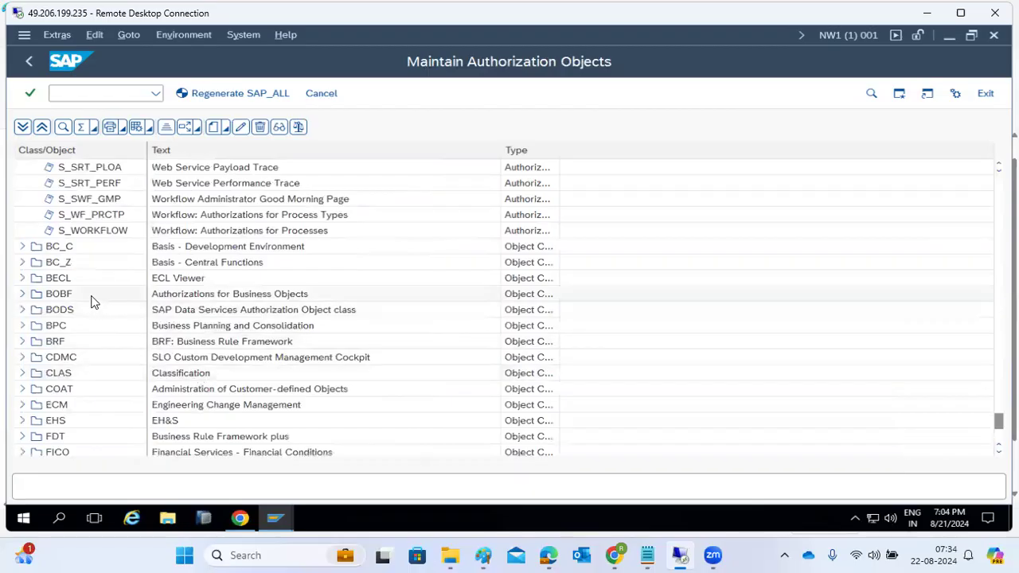
Peek at BC_Z, collapse BC_A, expand BC_C to list S_DEVELOP and S_PROGRAM, then exit.
click(24, 263)
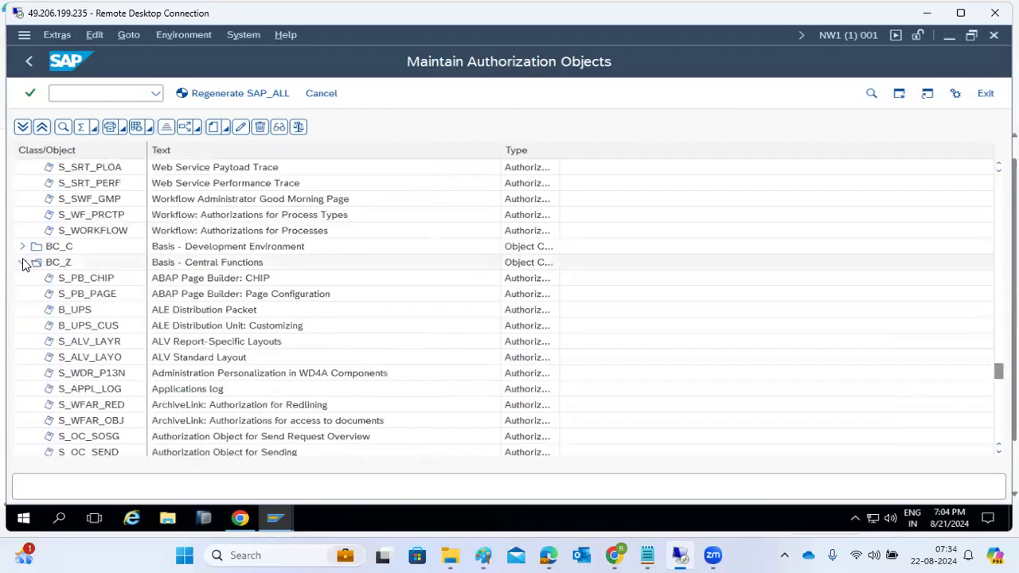
click(23, 262)
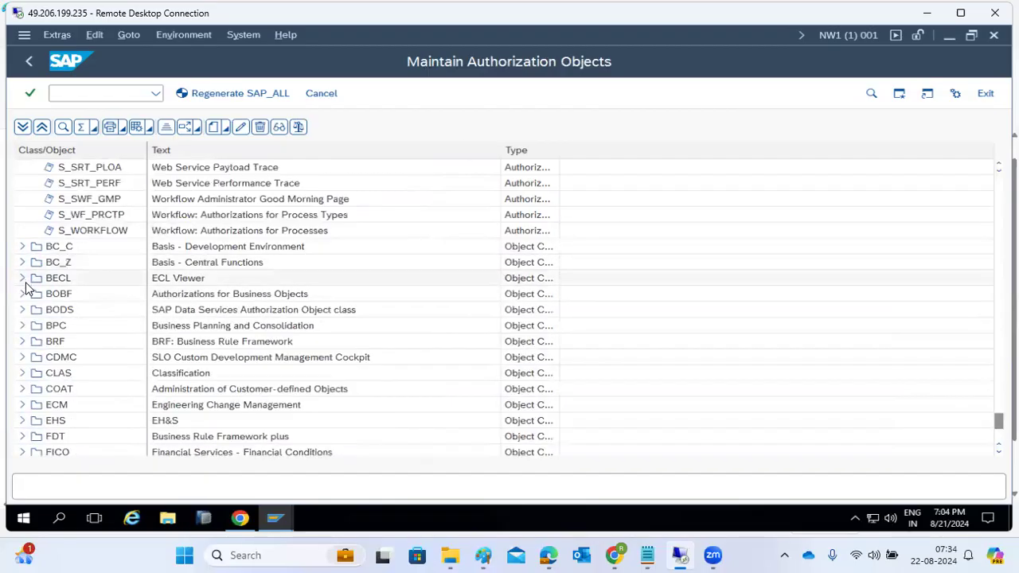
scroll(84, 287, up, 10)
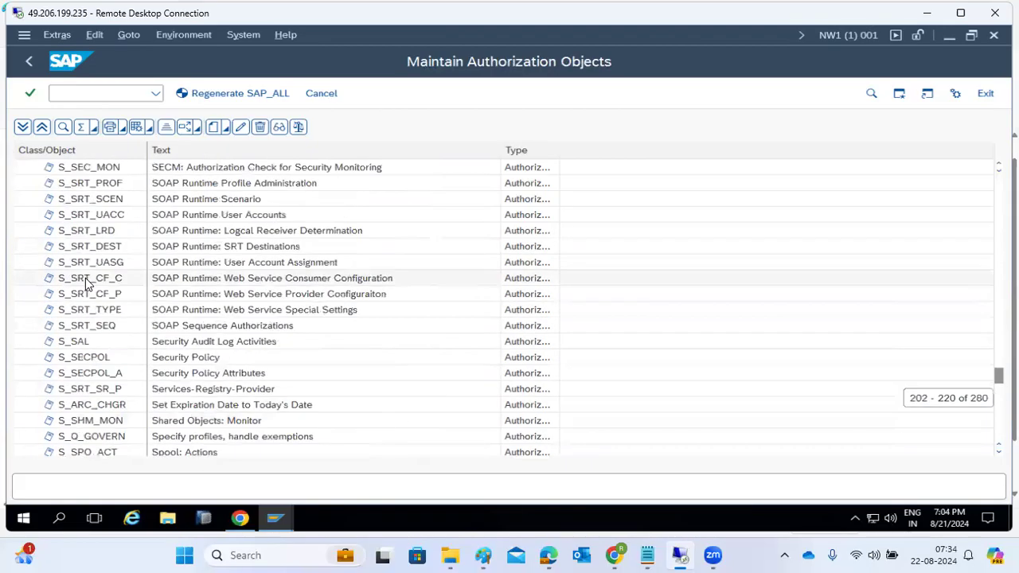
scroll(100, 237, up, 8)
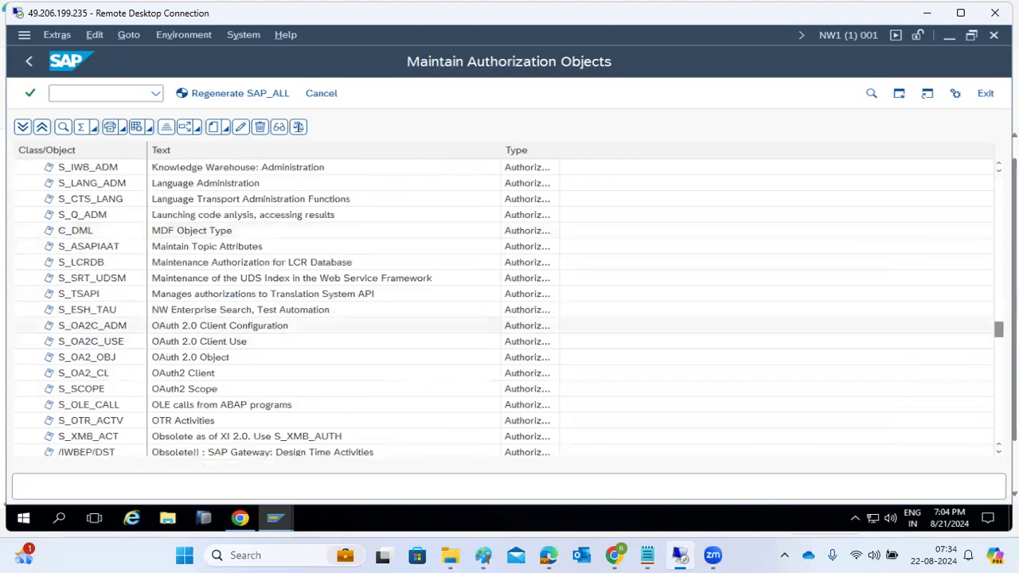
drag(998, 328, 998, 176)
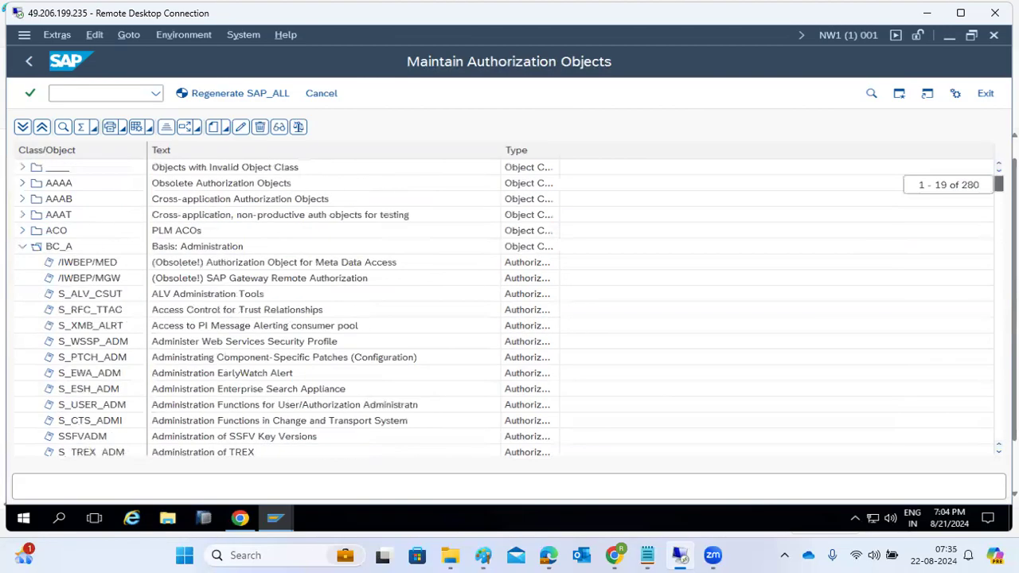
click(23, 247)
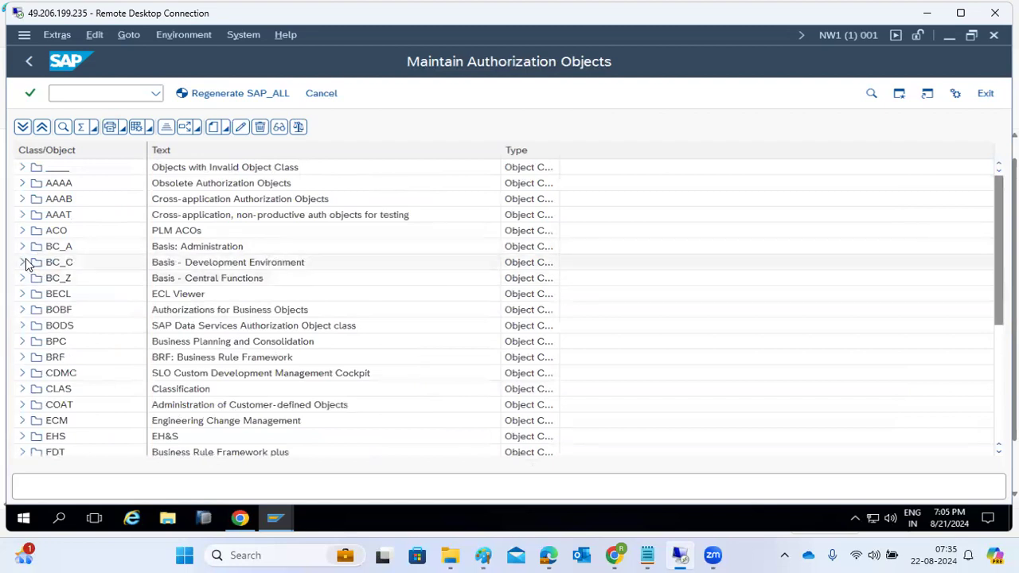
click(23, 263)
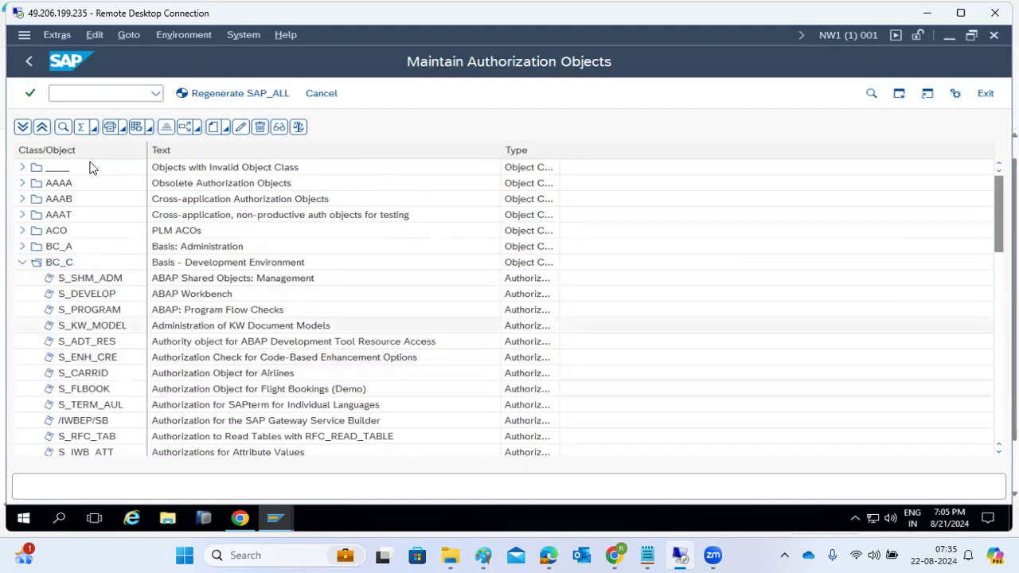
click(28, 59)
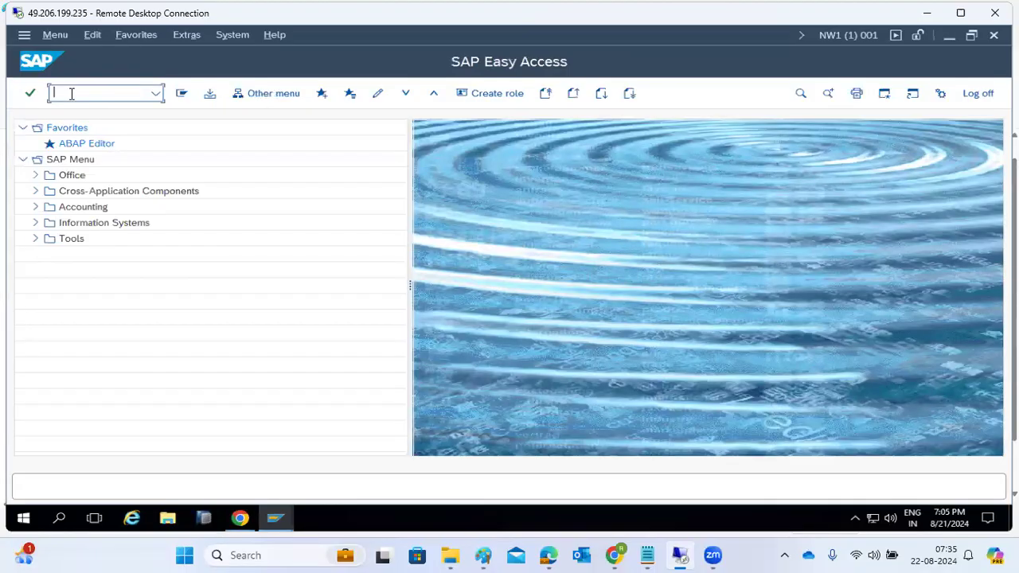
text(su24)
key(Return)
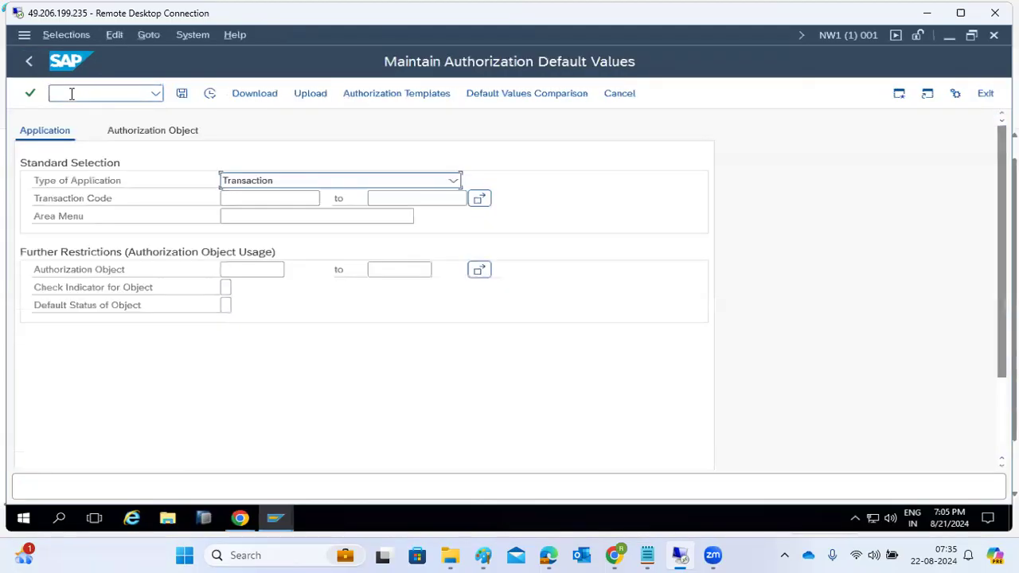
click(249, 197)
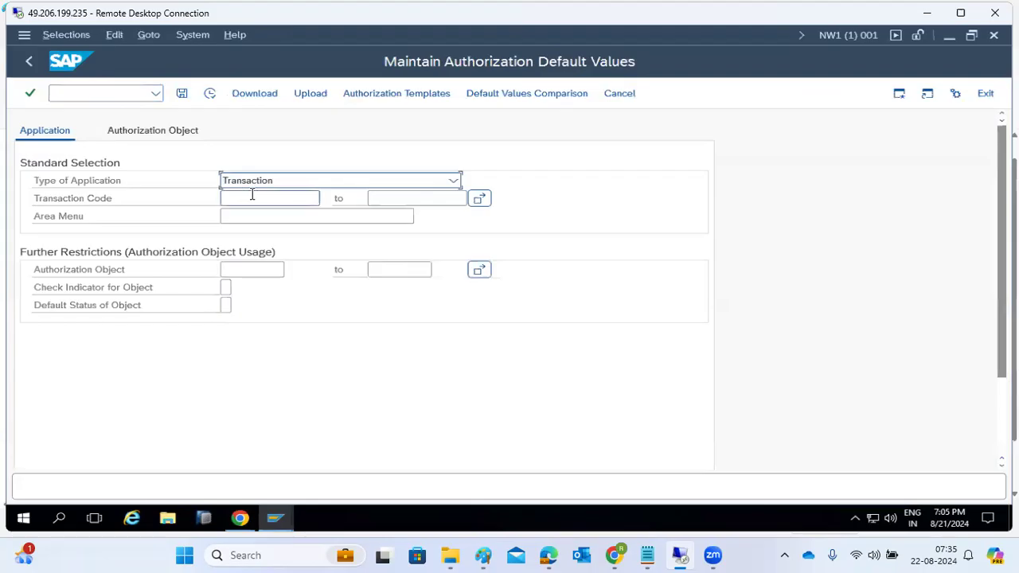
click(252, 198)
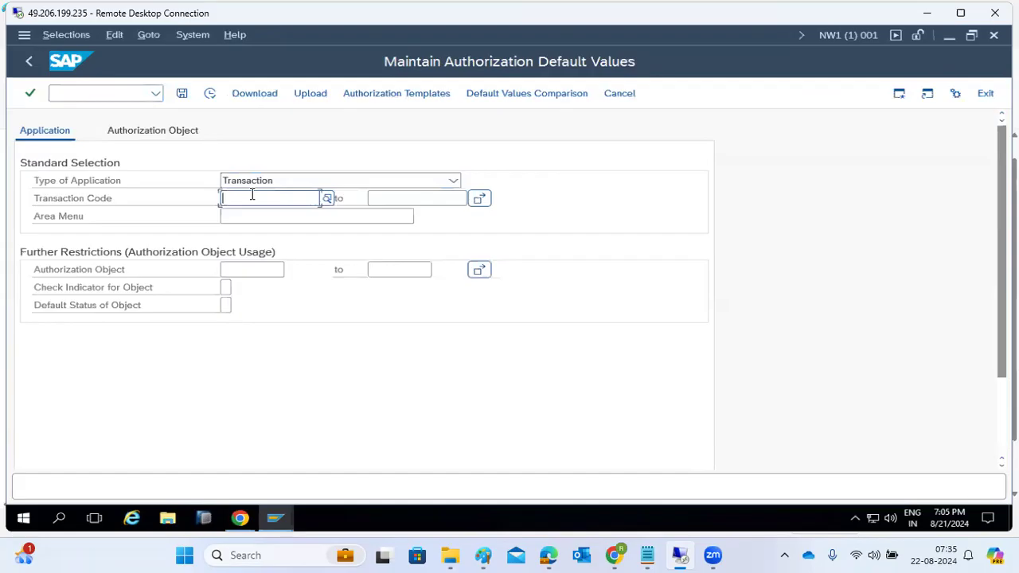
text(ST22)
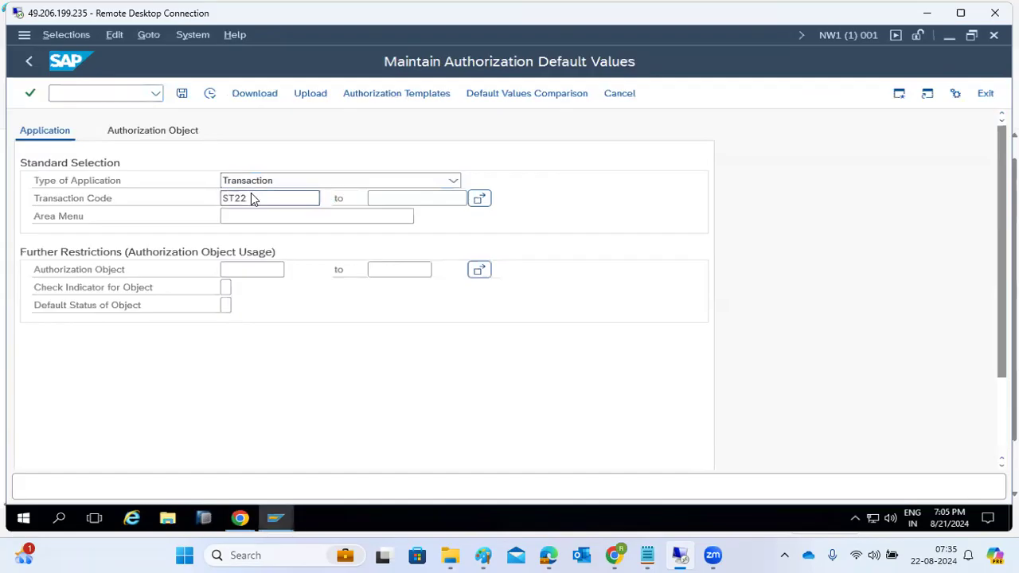
click(210, 94)
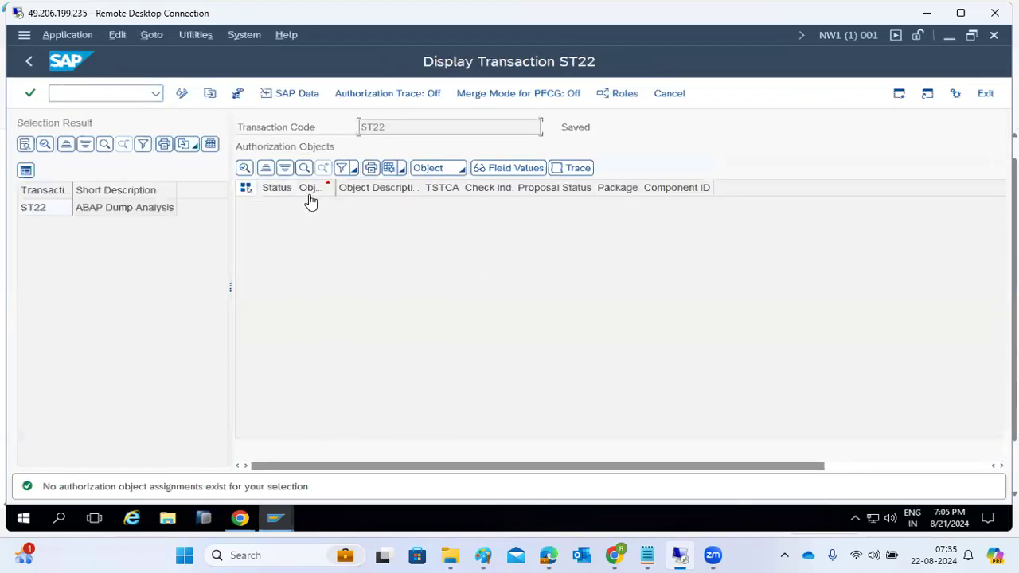
double_click(45, 212)
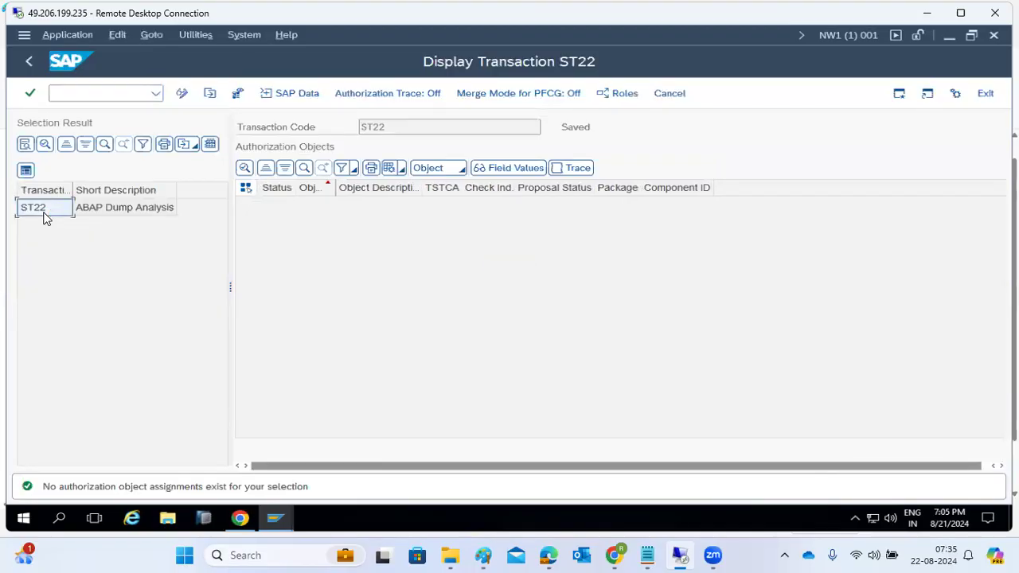
click(31, 62)
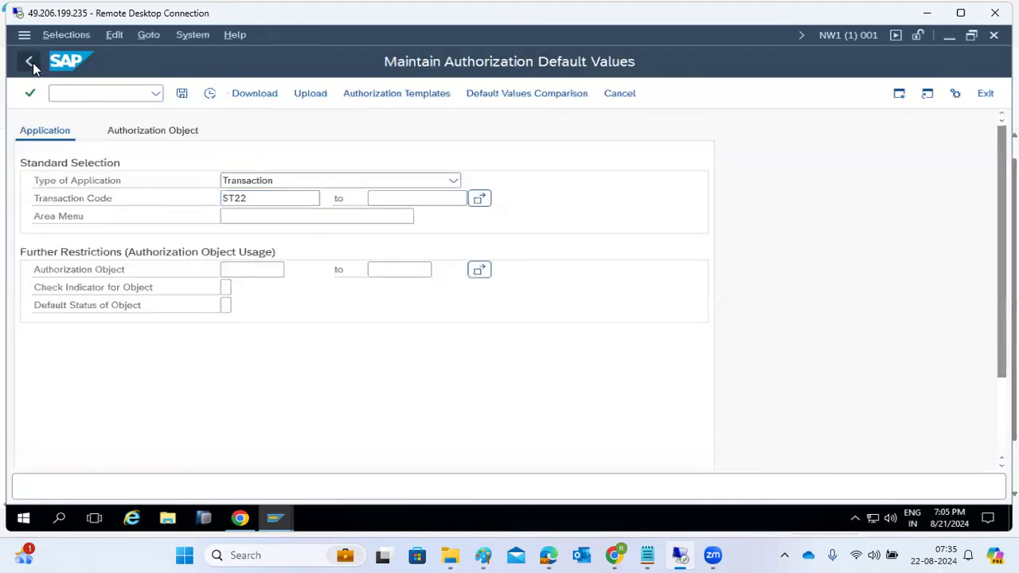
click(30, 64)
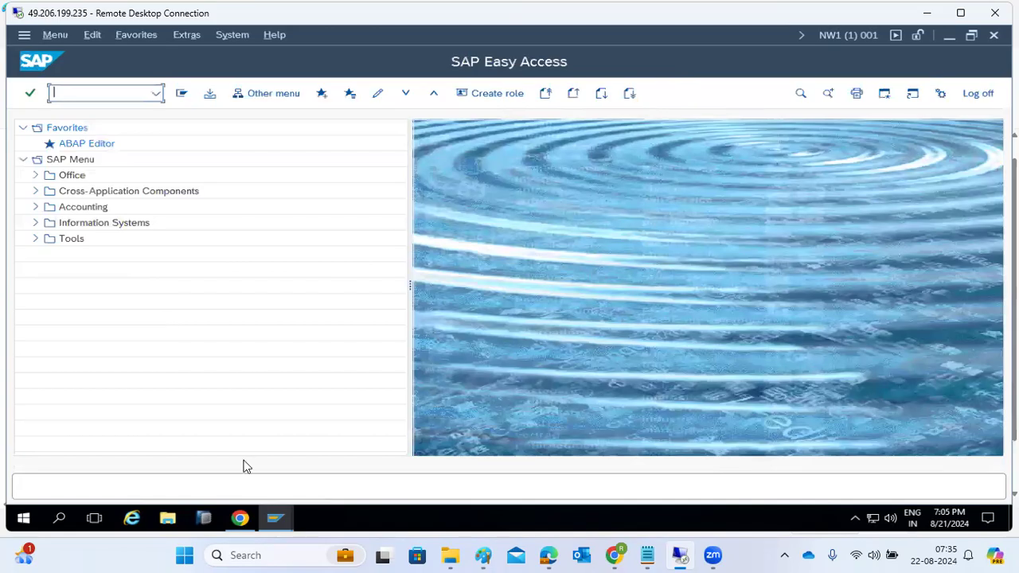
click(275, 519)
click(291, 493)
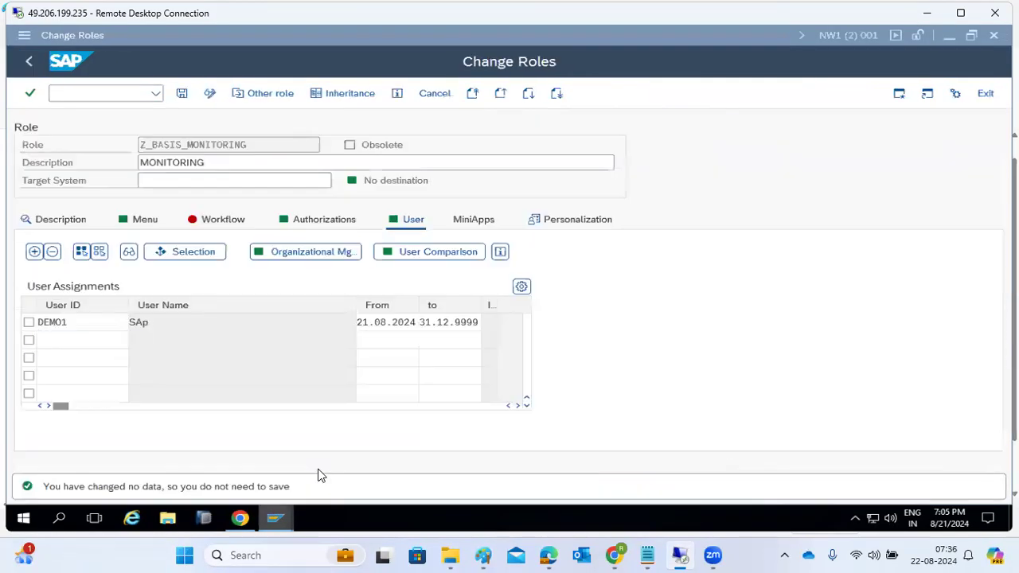
click(278, 520)
click(225, 458)
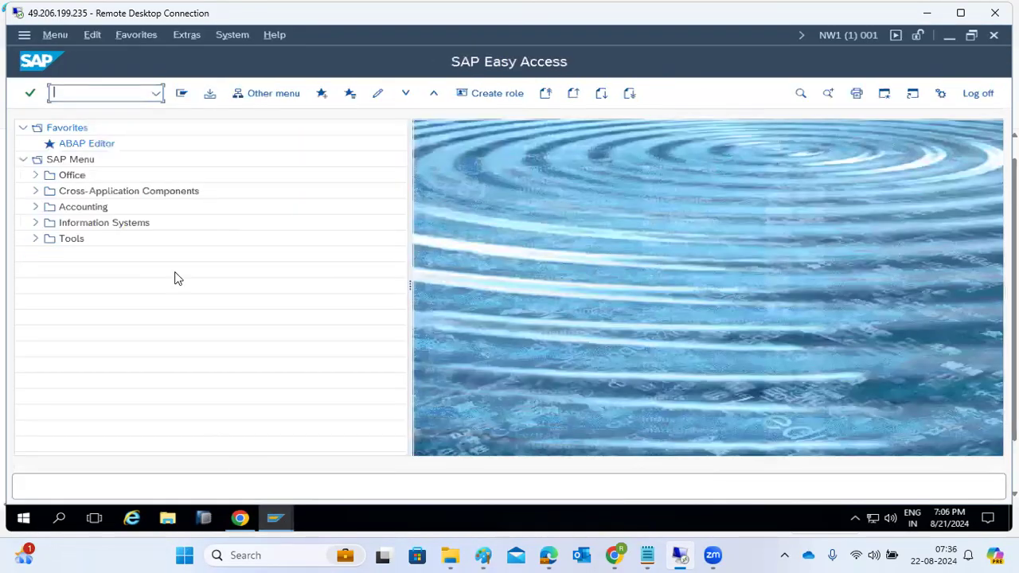
click(98, 96)
text(pfcg)
key(Return)
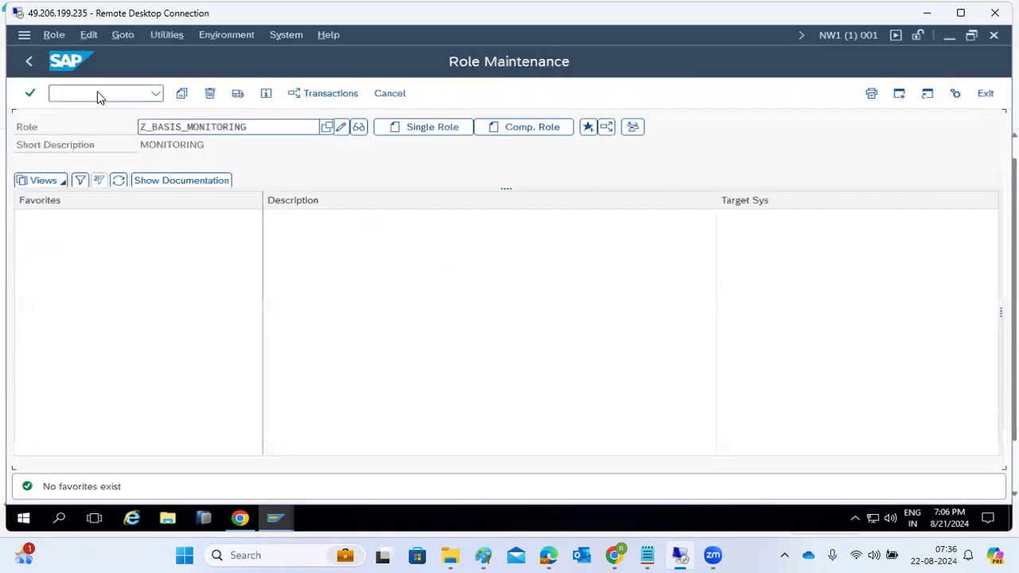
click(358, 129)
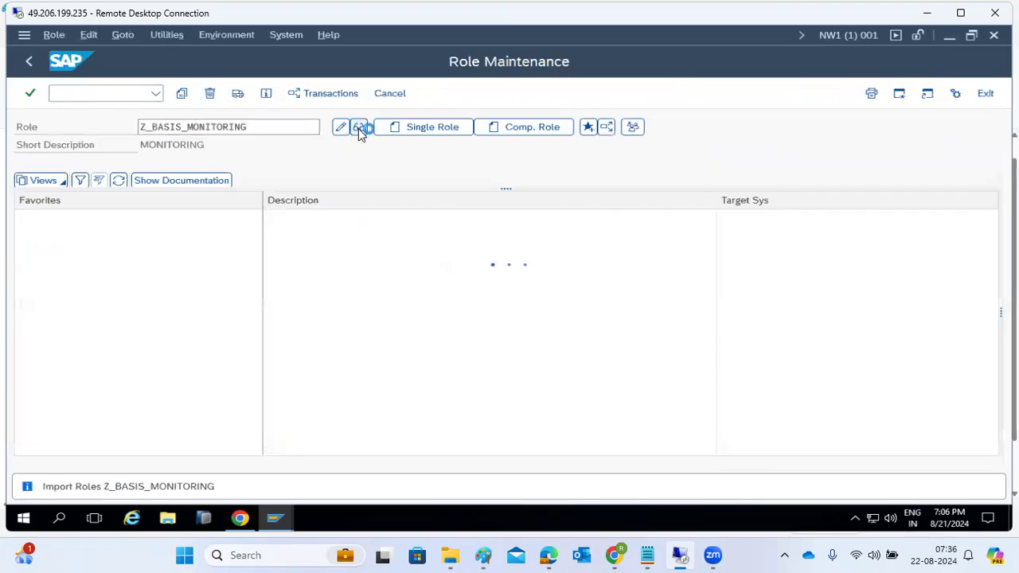
click(338, 222)
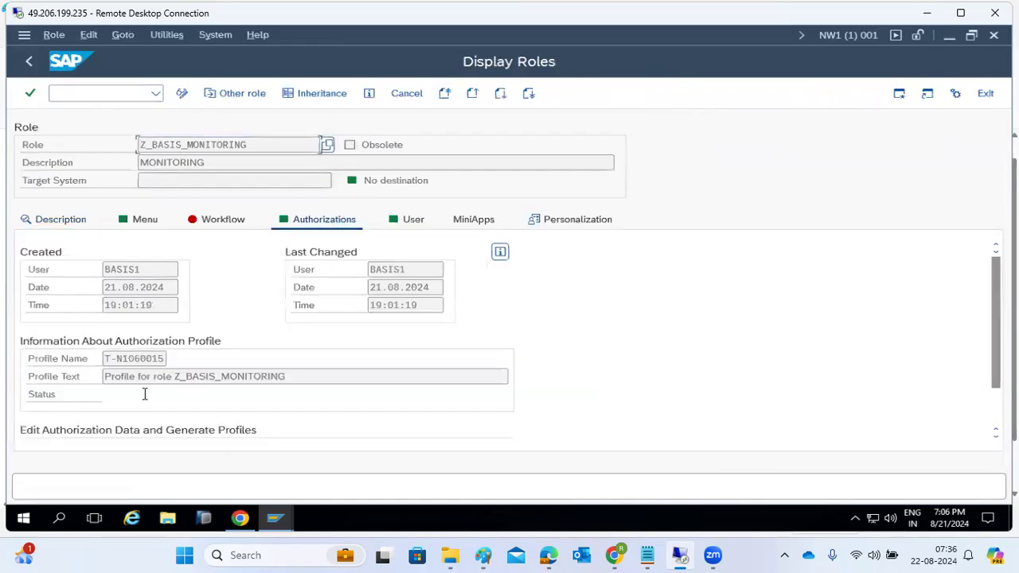
click(403, 224)
drag(65, 324, 44, 321)
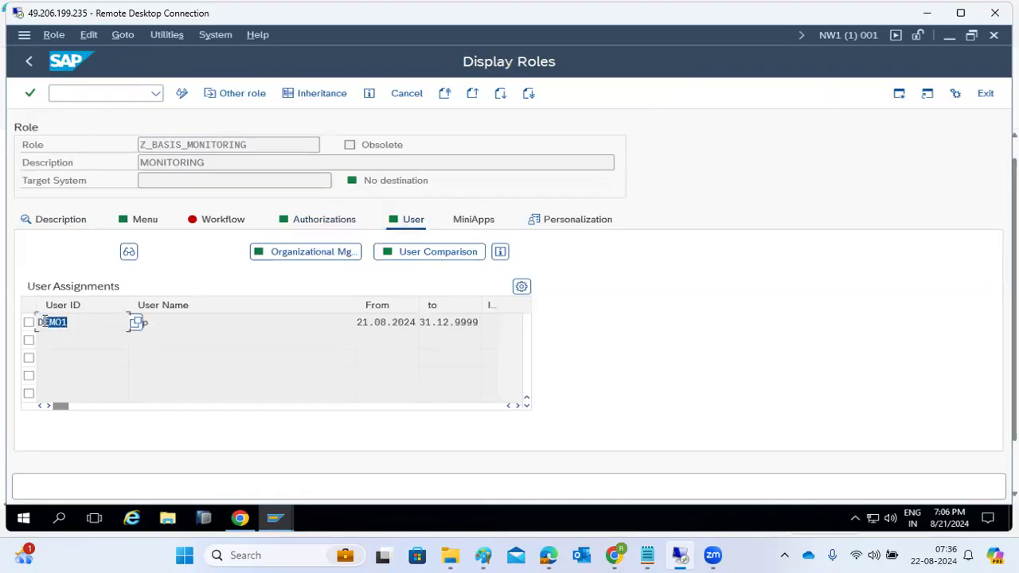
click(279, 260)
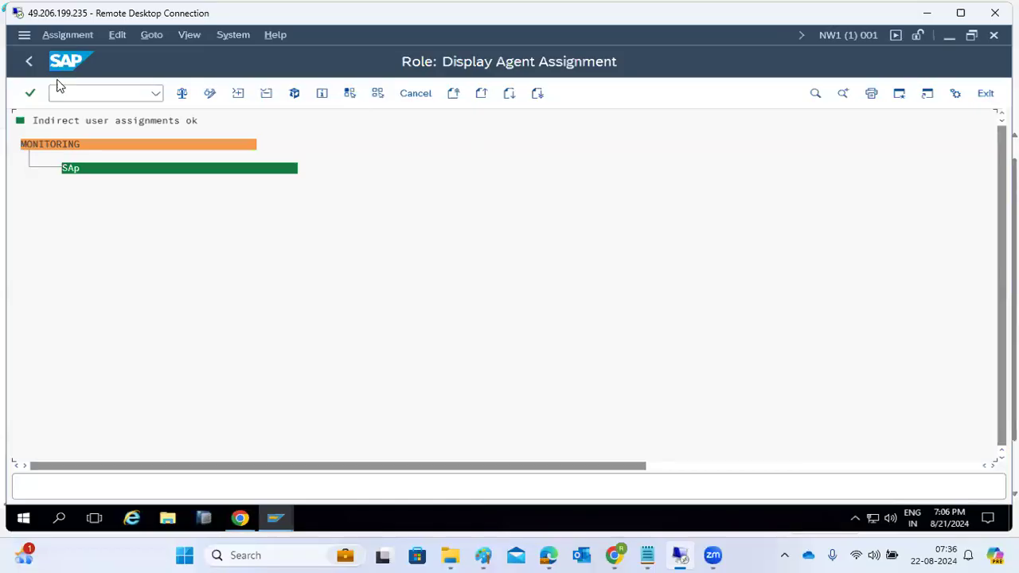
click(27, 64)
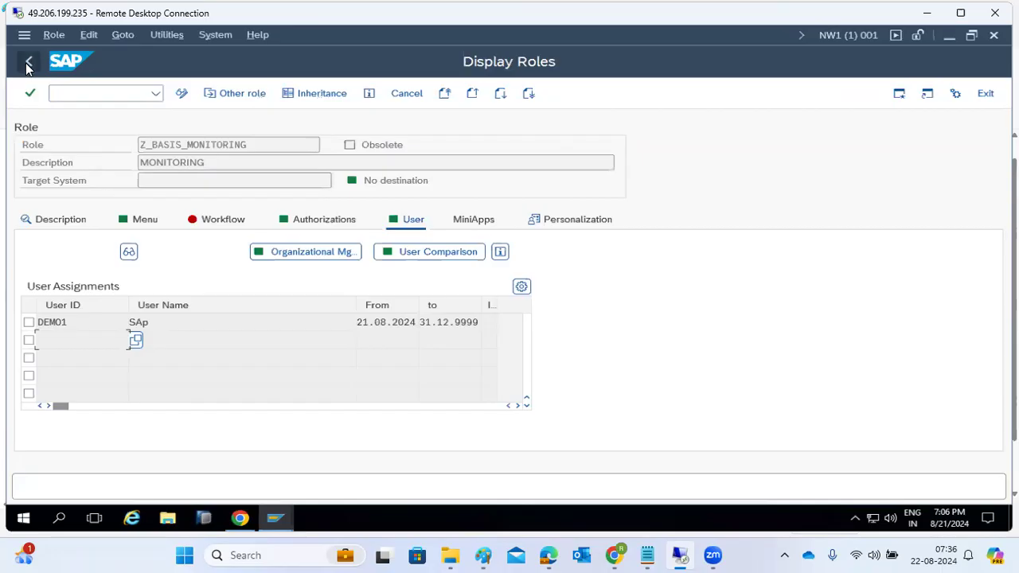
click(28, 63)
click(27, 63)
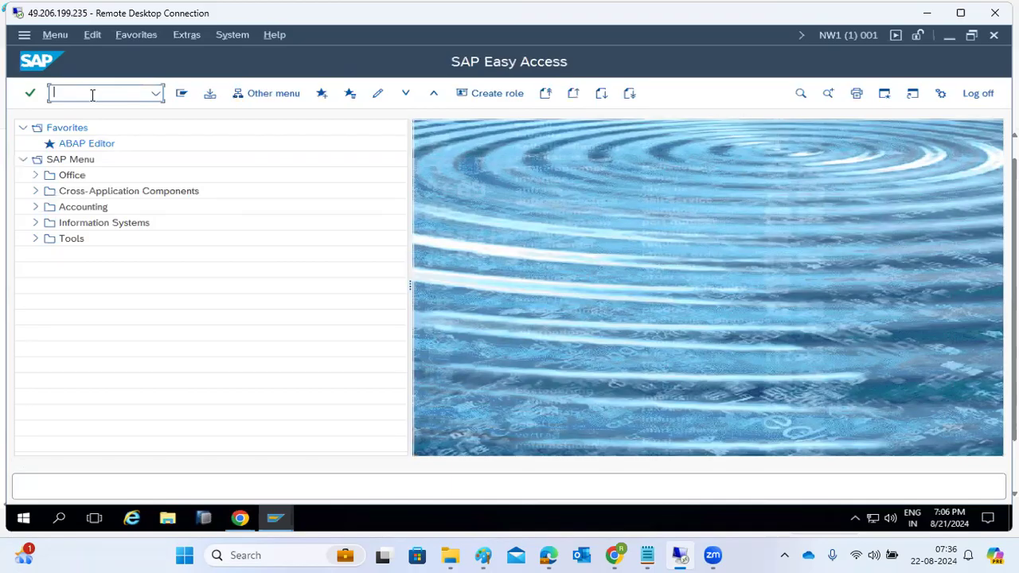
text(pfcg)
key(Return)
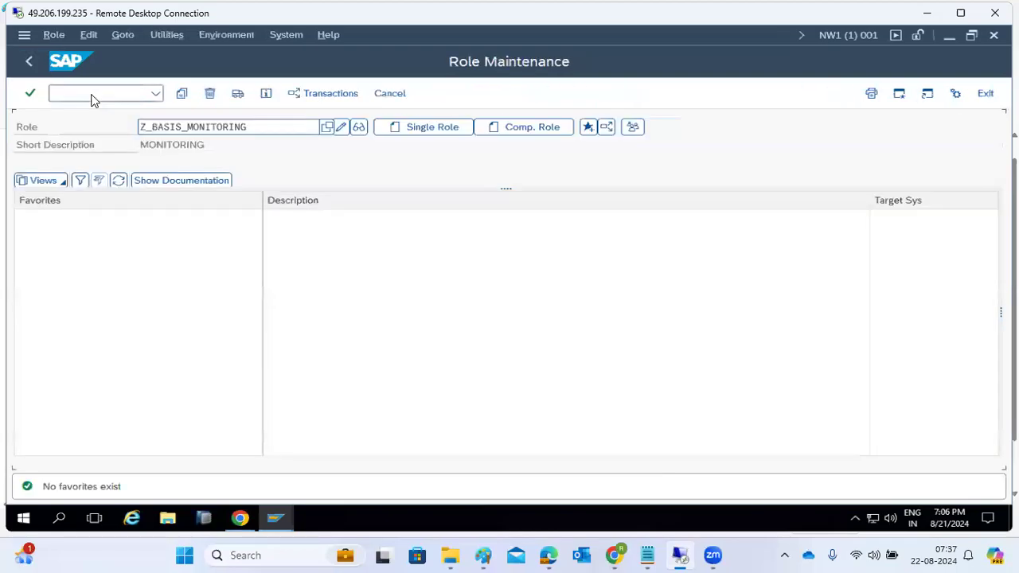
drag(253, 127, 139, 123)
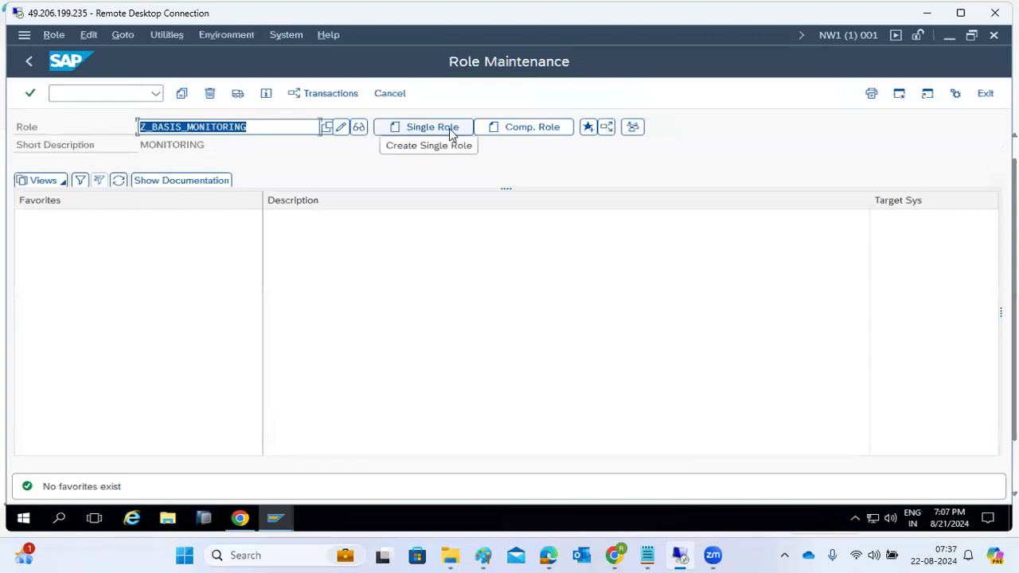
click(522, 130)
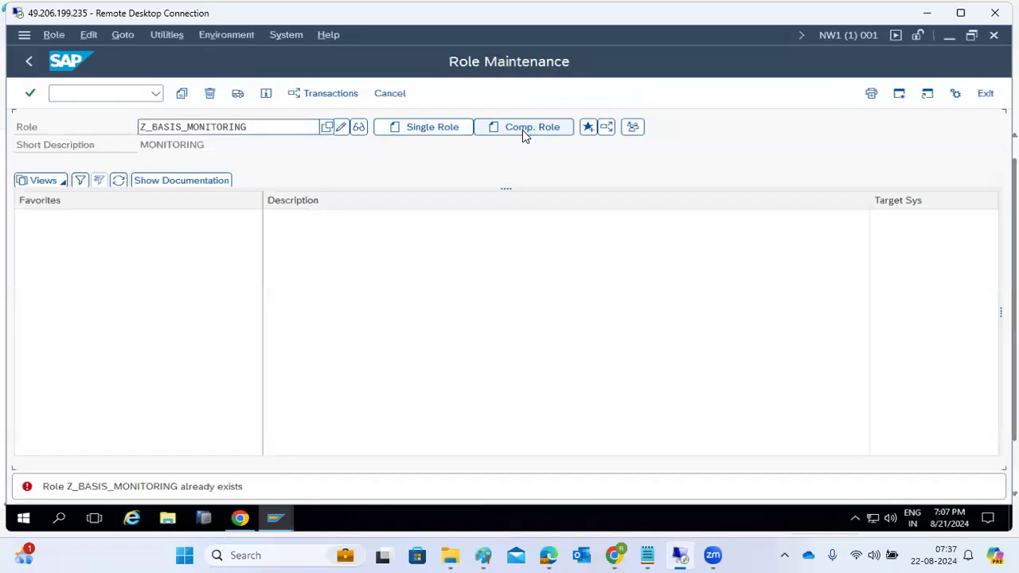
click(255, 132)
click(27, 67)
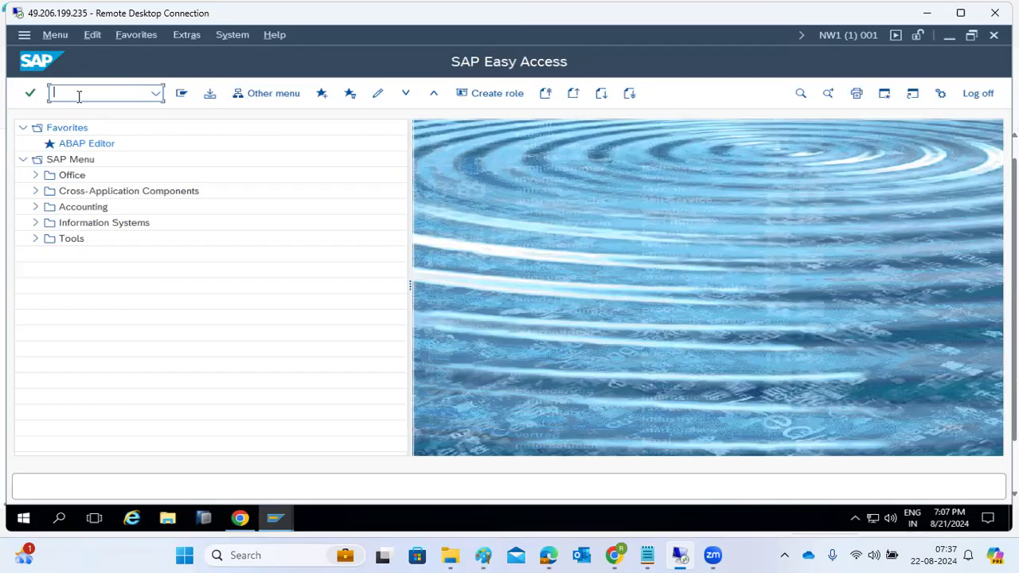
Lock user DEMO1 in SU01 and verify the lock in its logon data.
text(su01)
key(Return)
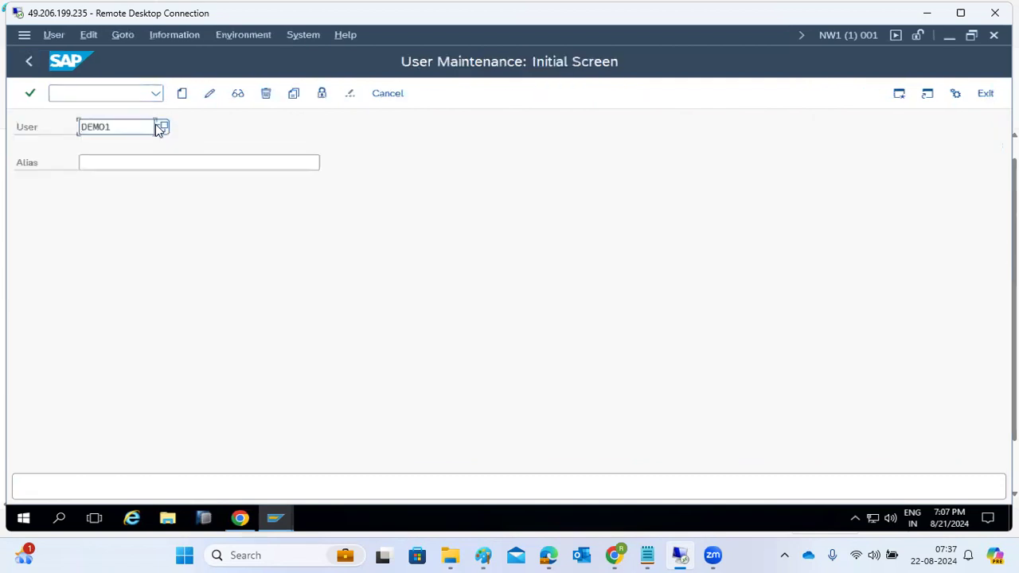
click(321, 93)
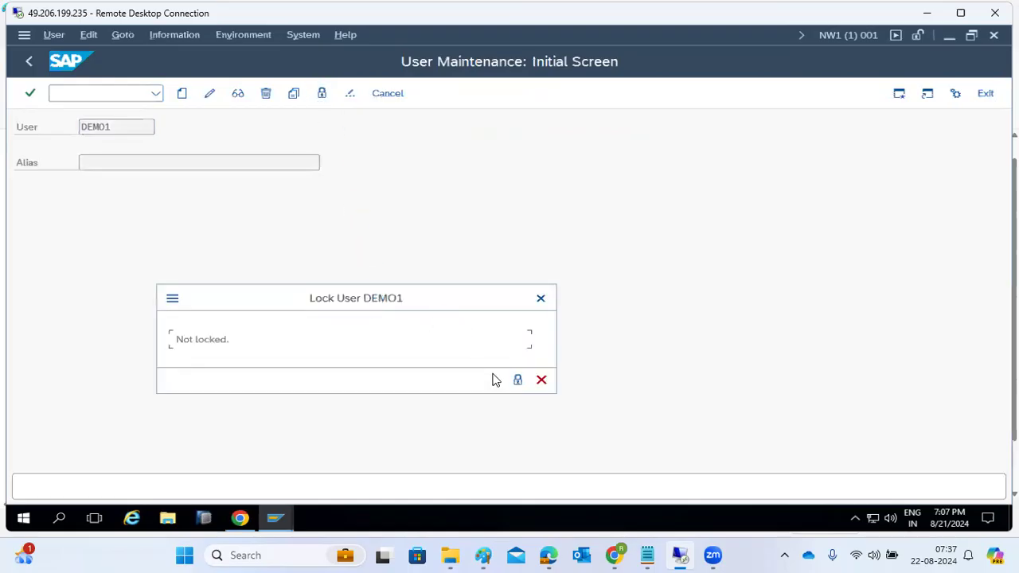
click(517, 380)
click(516, 381)
click(237, 97)
click(220, 185)
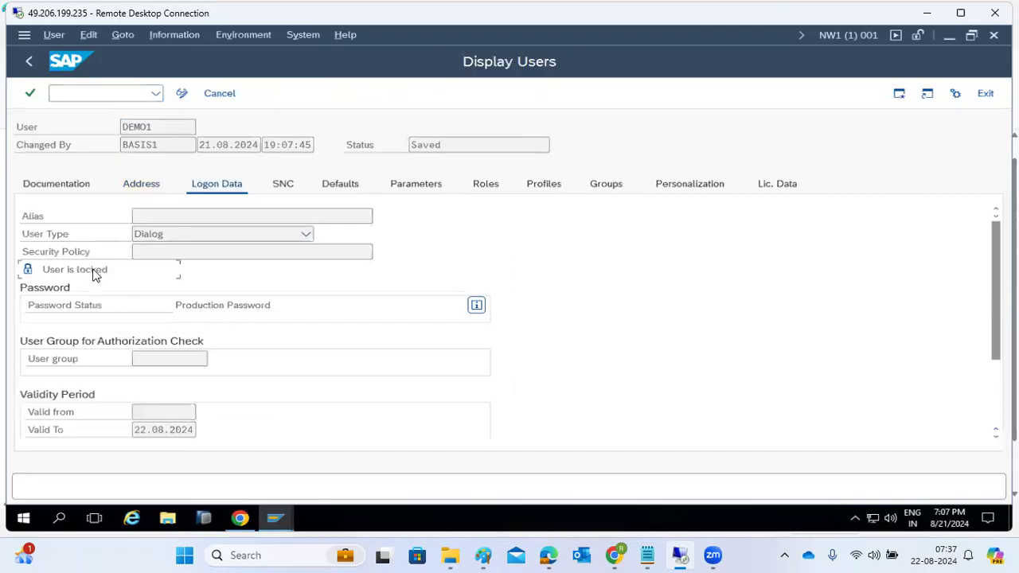
click(28, 62)
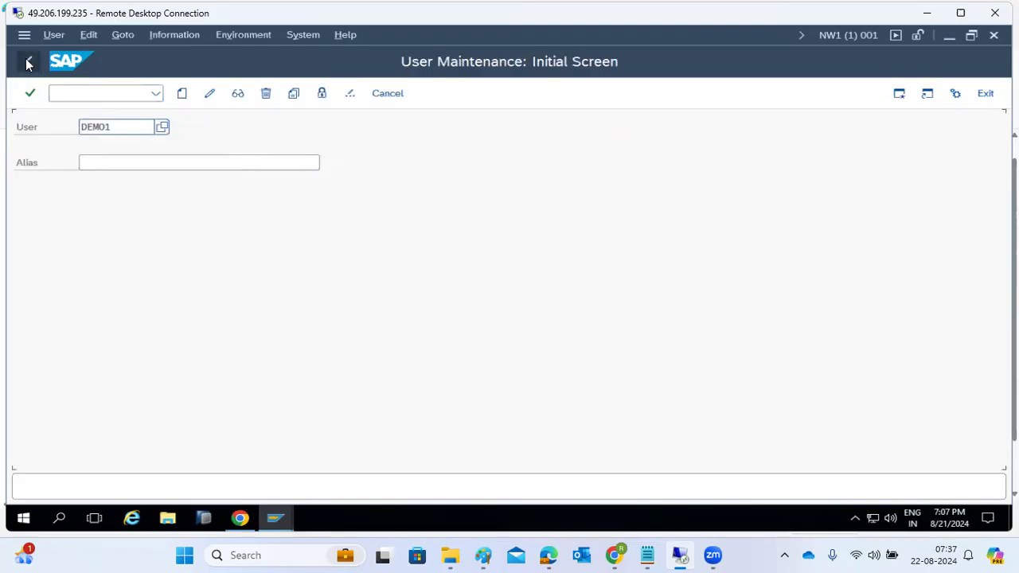
Unlock DEMO1 and clear the User field.
click(322, 94)
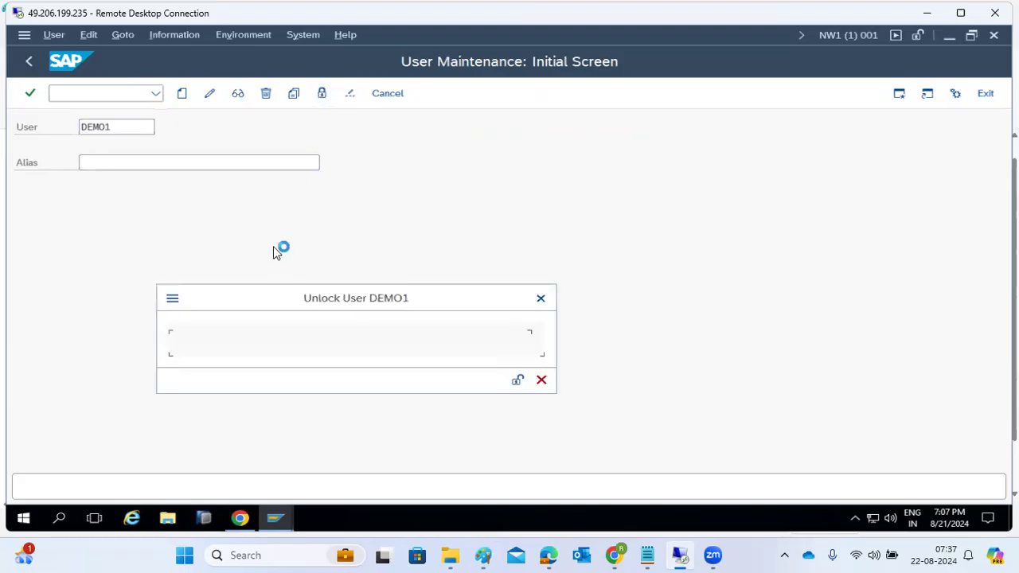
click(517, 380)
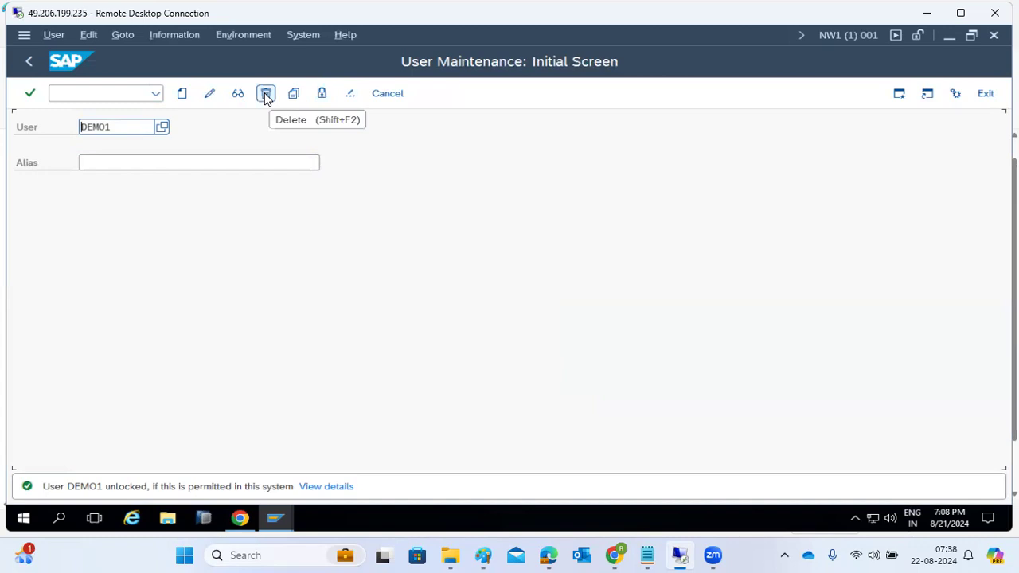
click(131, 126)
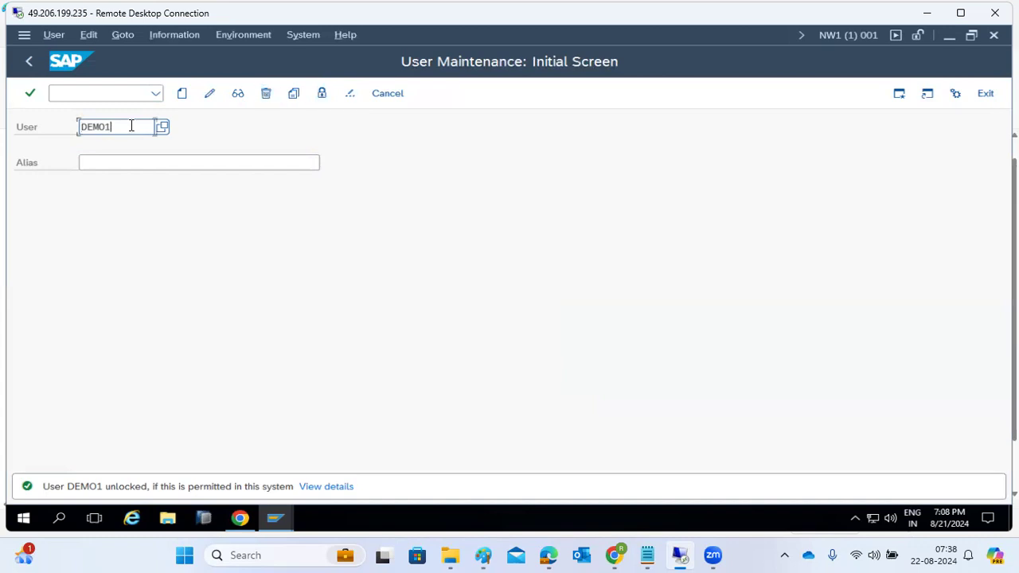
key(BackSpace)
key(BackSpace)
key(BackSpace)
key(BackSpace)
key(BackSpace)
Display user BASIS and browse its assigned roles.
text(basis)
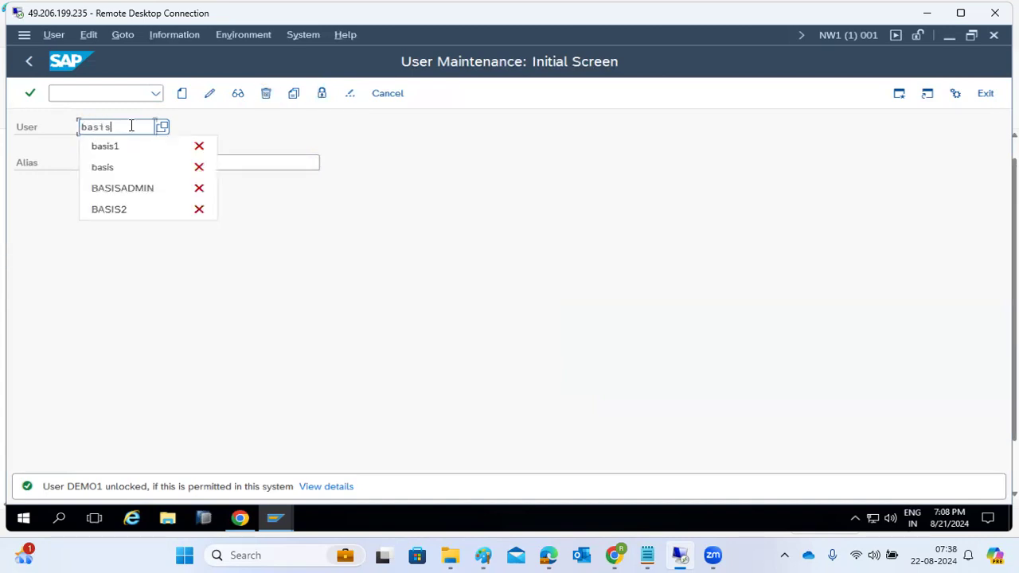
click(239, 95)
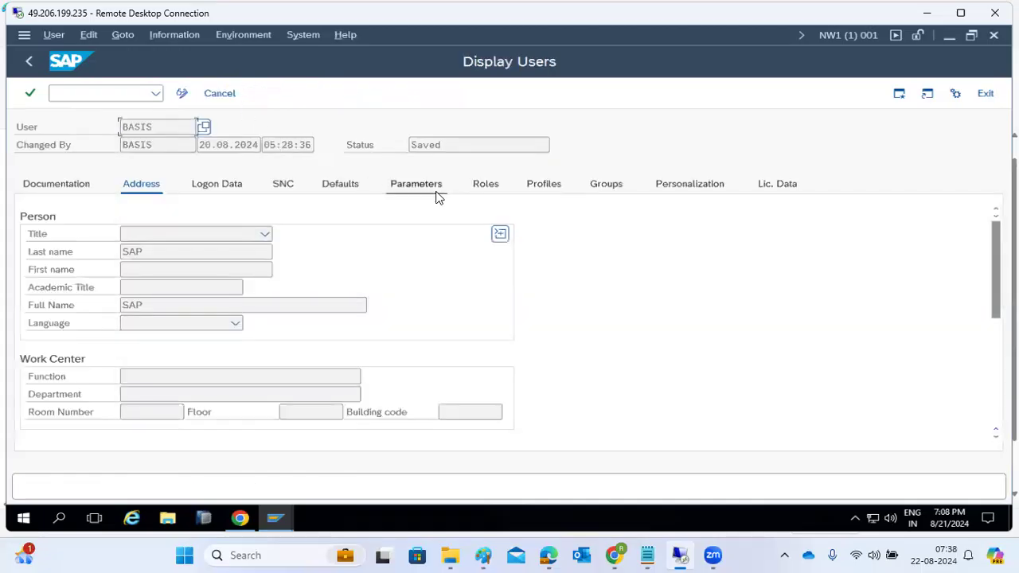
click(481, 187)
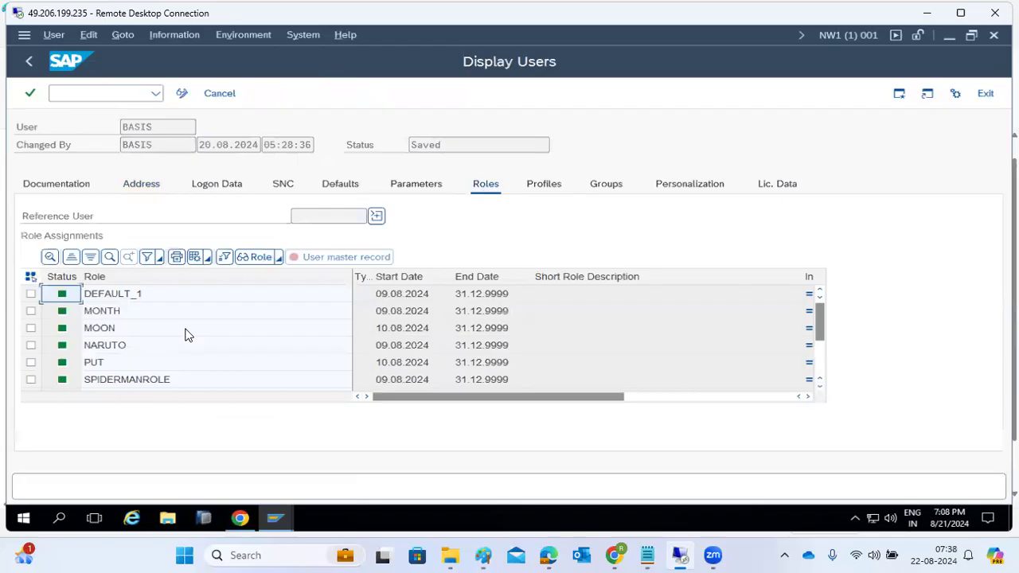
click(122, 379)
scroll(123, 381, down, 3)
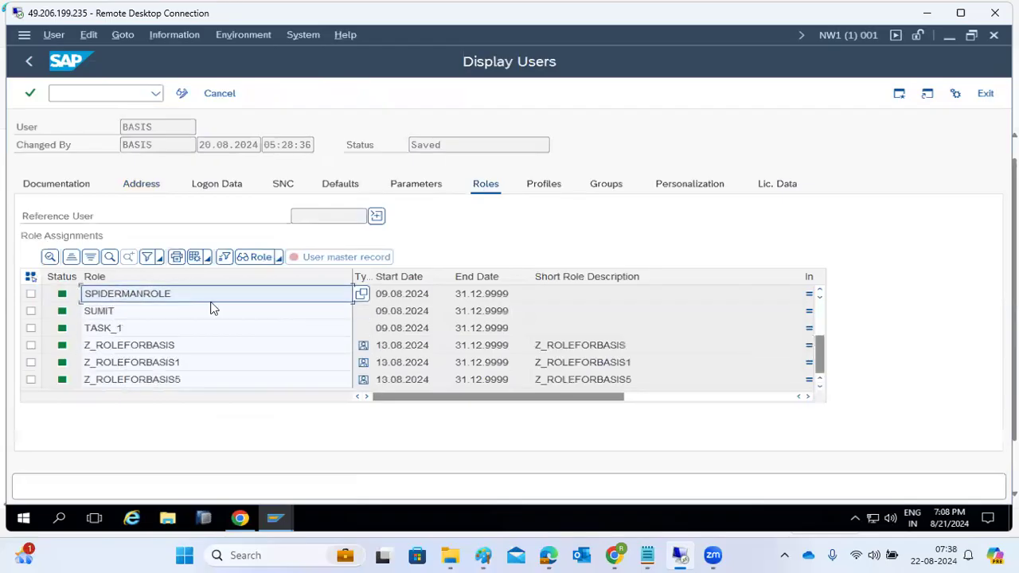
Check BASIS's profiles, including the SAP_ALL superuser profile, then go back.
click(549, 184)
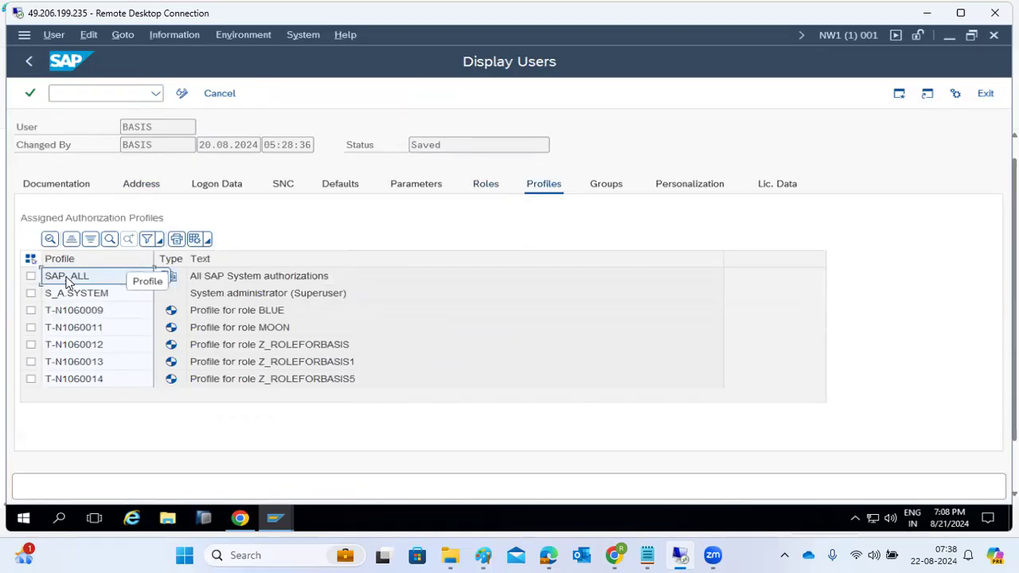
click(212, 298)
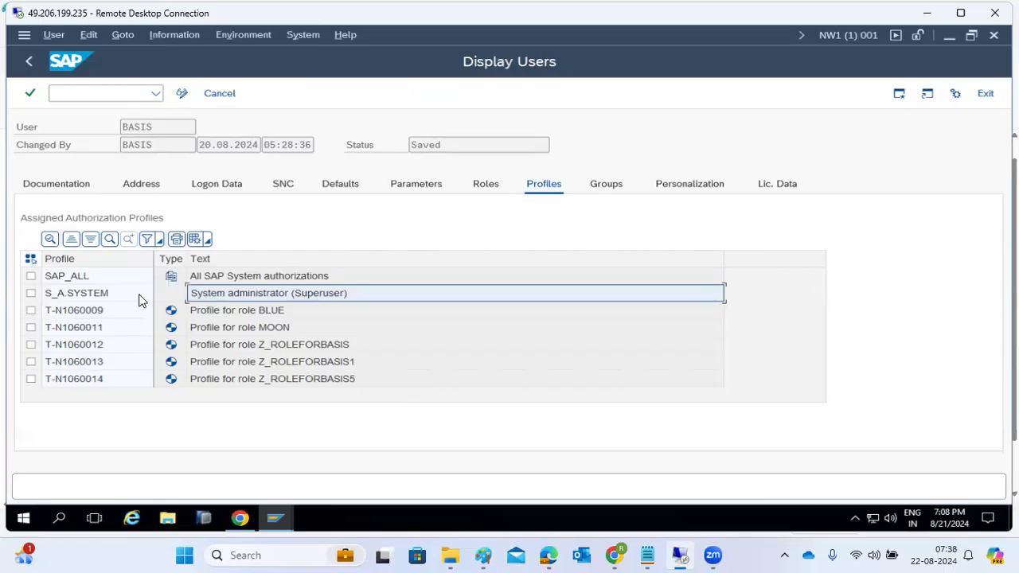
click(53, 281)
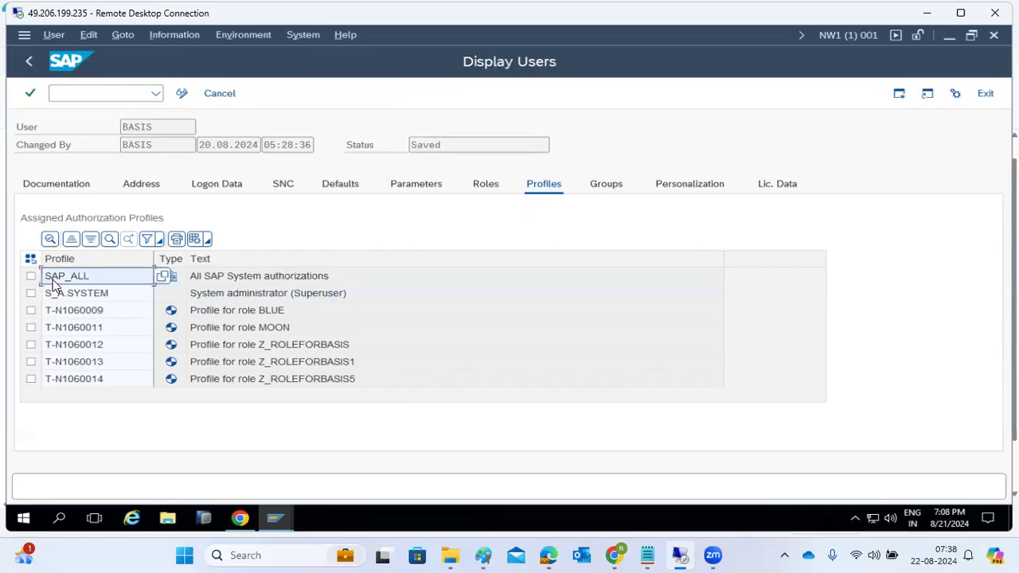
click(27, 63)
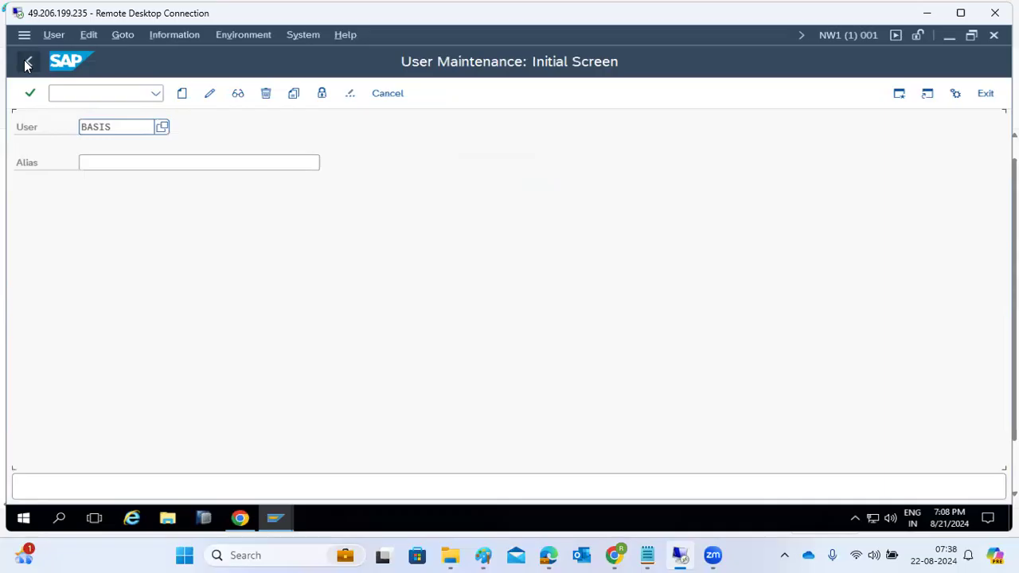
click(27, 64)
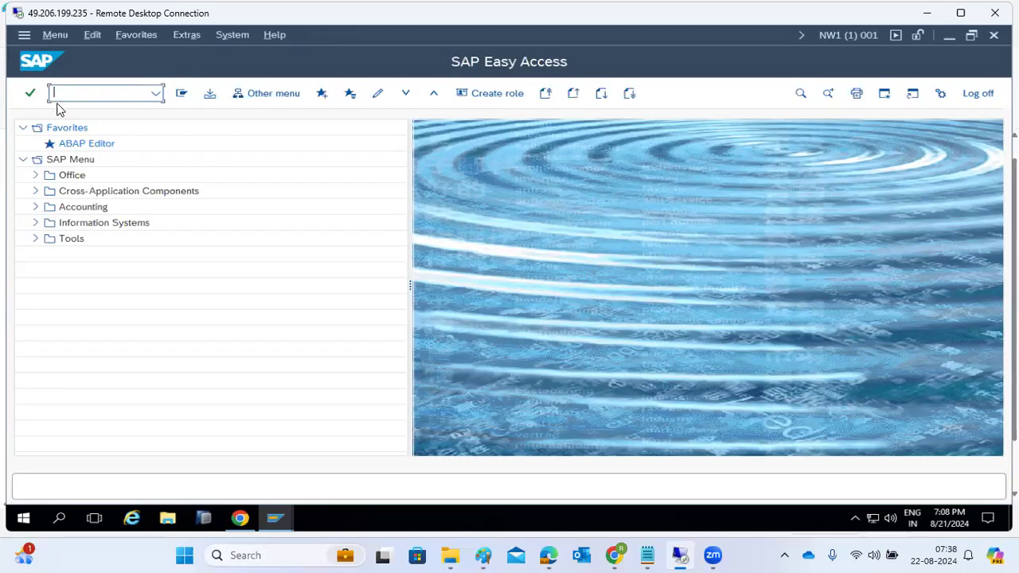
Run SU53 to show the last authorization check in the Change Roles session.
text(su5)
key(Return)
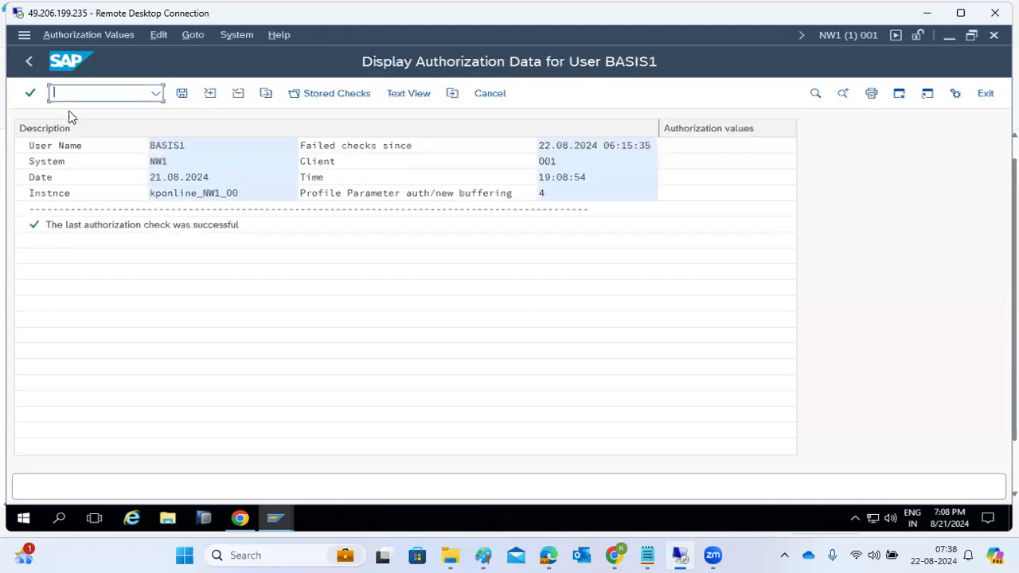
mouse_move(275, 518)
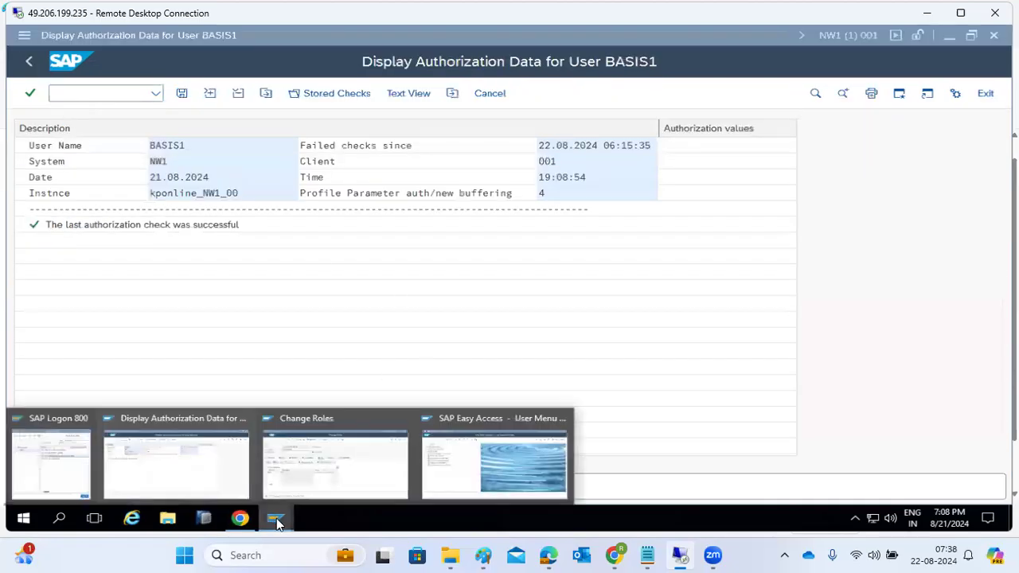
click(332, 474)
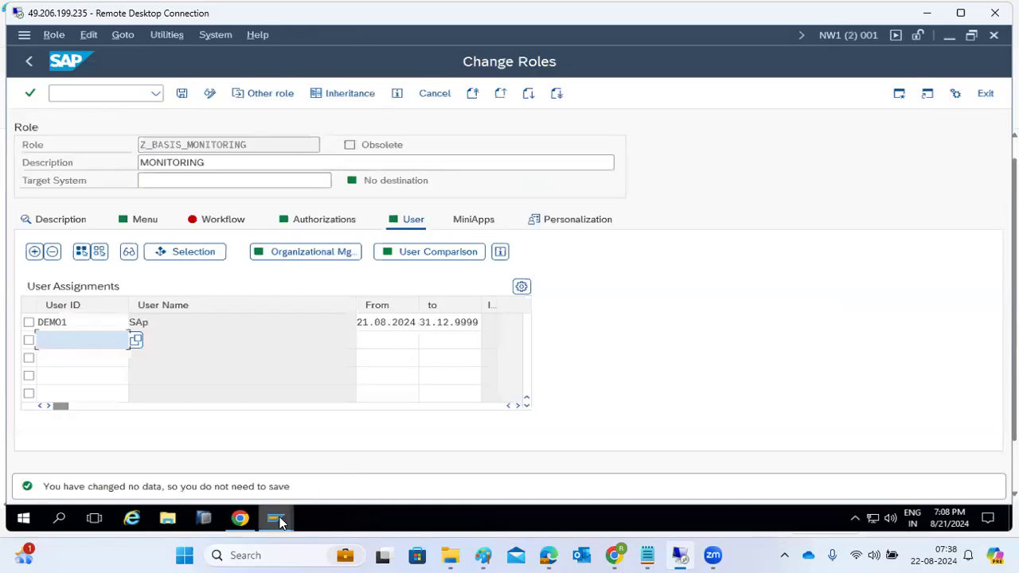
As DEMO1, attempt SE11 and review its failed S_TCODE authorization check.
mouse_move(275, 518)
click(503, 458)
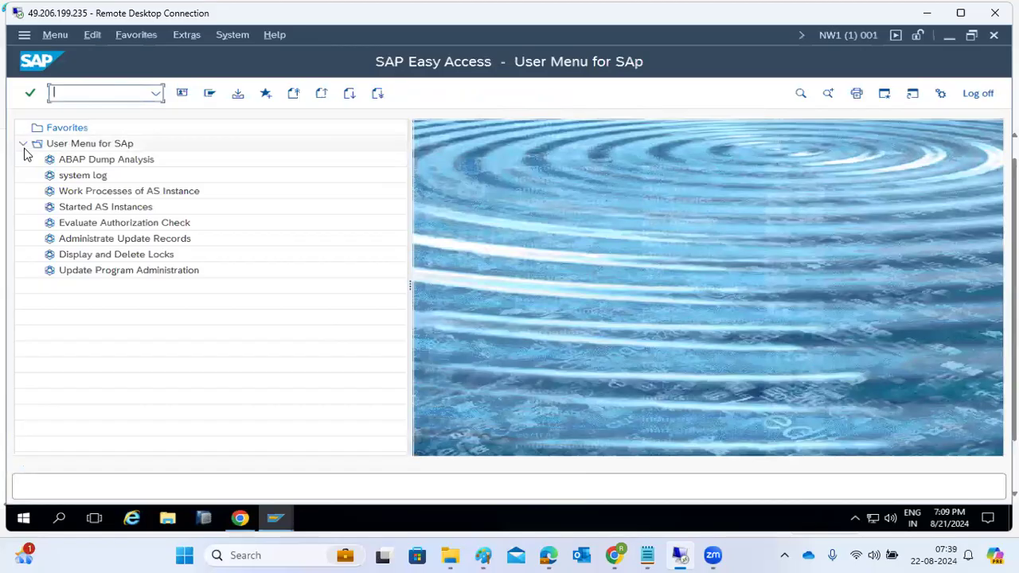
text(se11)
key(Return)
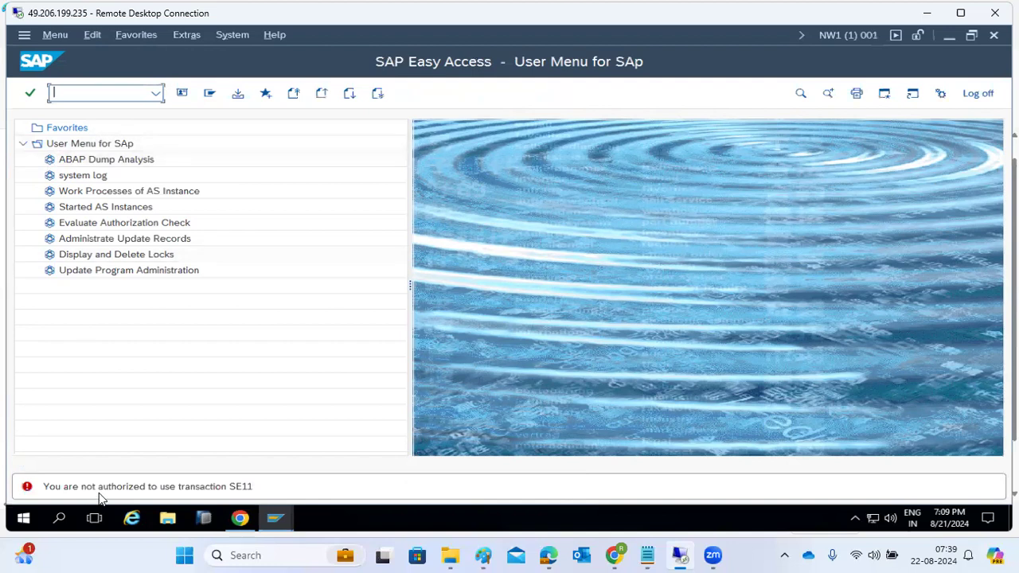
key(Return)
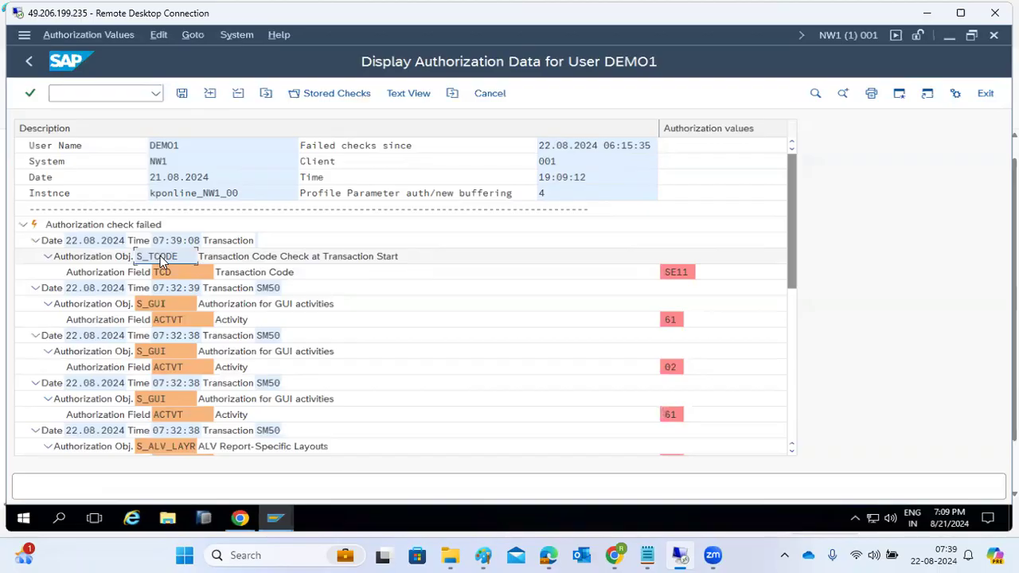
scroll(200, 303, down, 5)
scroll(199, 303, up, 5)
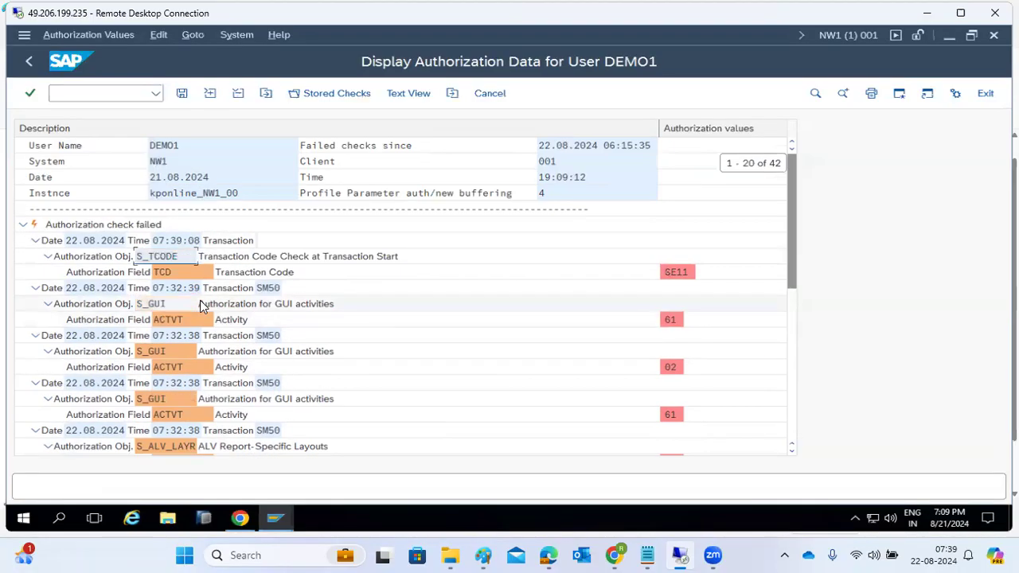
click(275, 518)
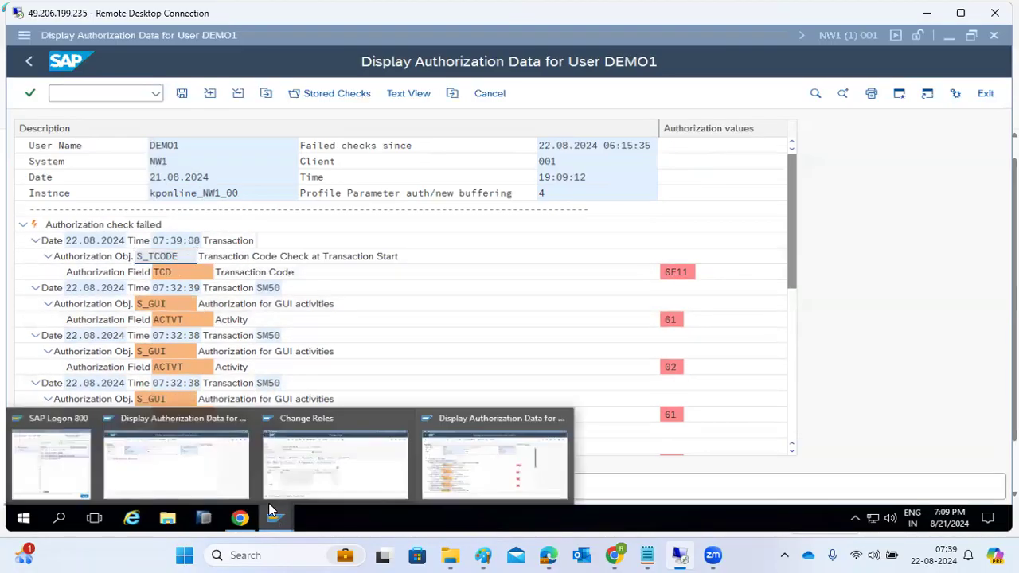
click(212, 473)
Open role Z_BASIS_MONITORING in PFCG and edit its authorization data.
text(/npfcg)
key(Return)
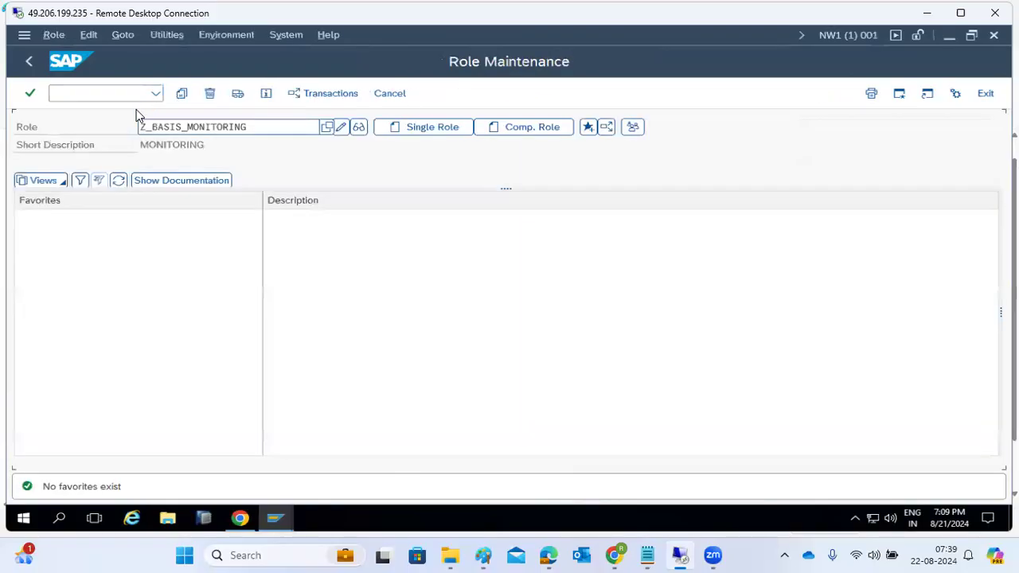
click(344, 131)
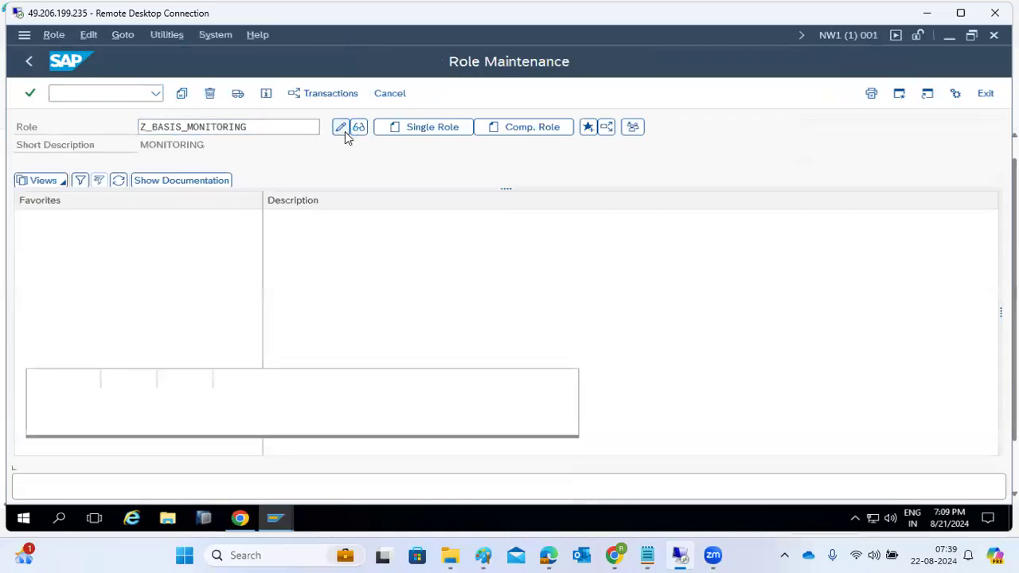
click(297, 222)
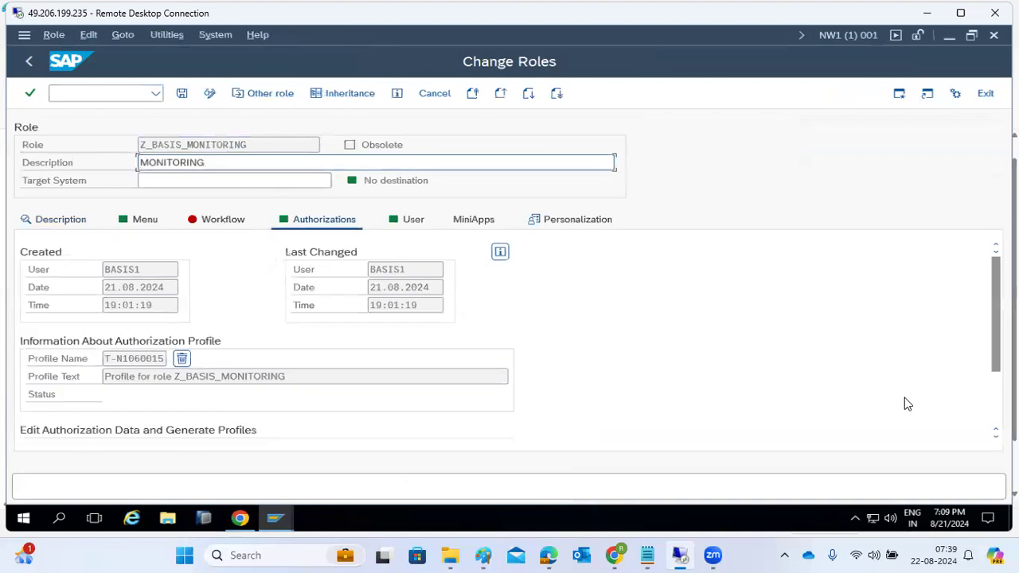
click(993, 409)
click(34, 360)
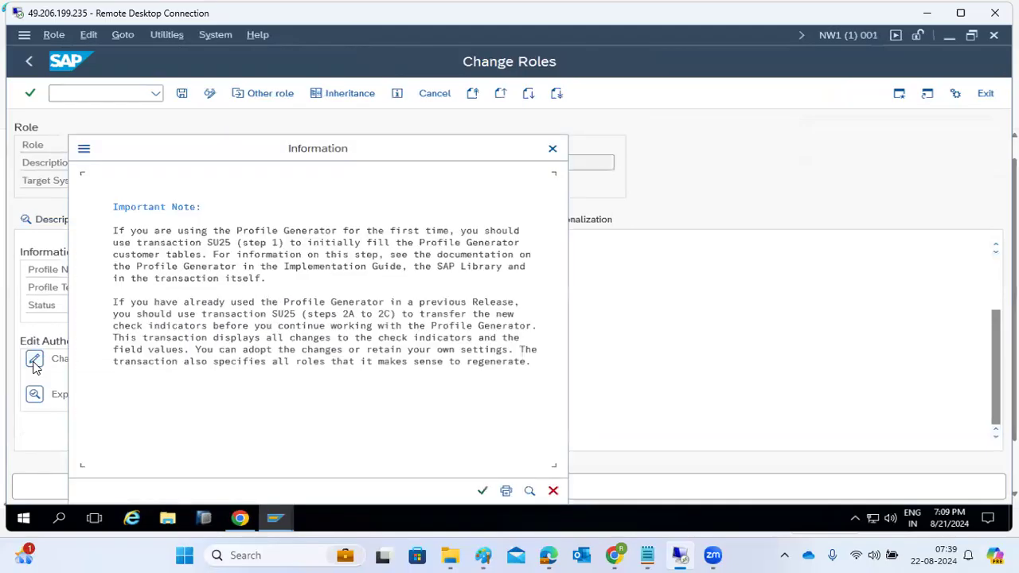
click(482, 490)
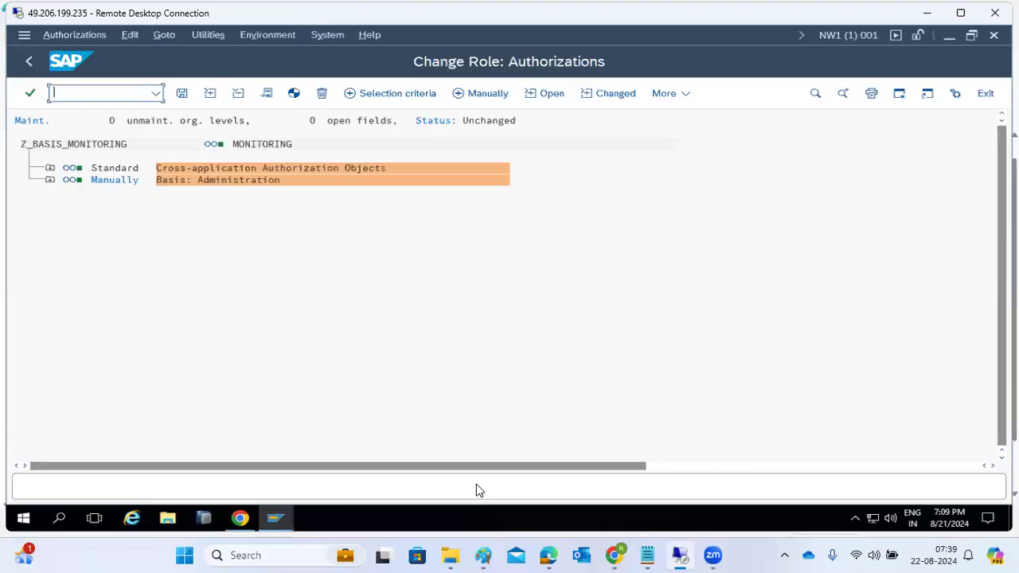
Manually add S_TCODE with transaction SE11, save, and generate the profile.
click(484, 93)
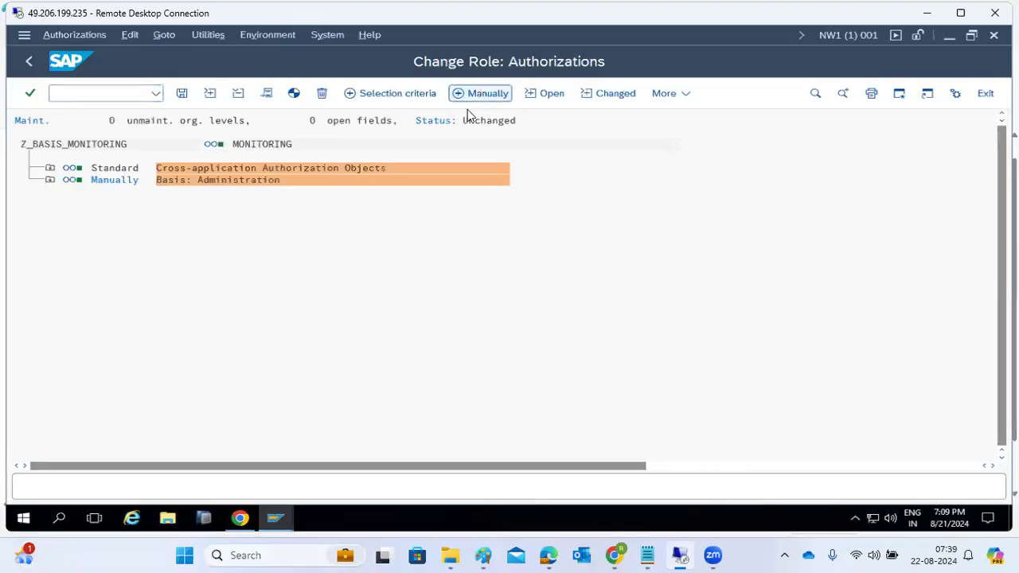
text(S_TCODE)
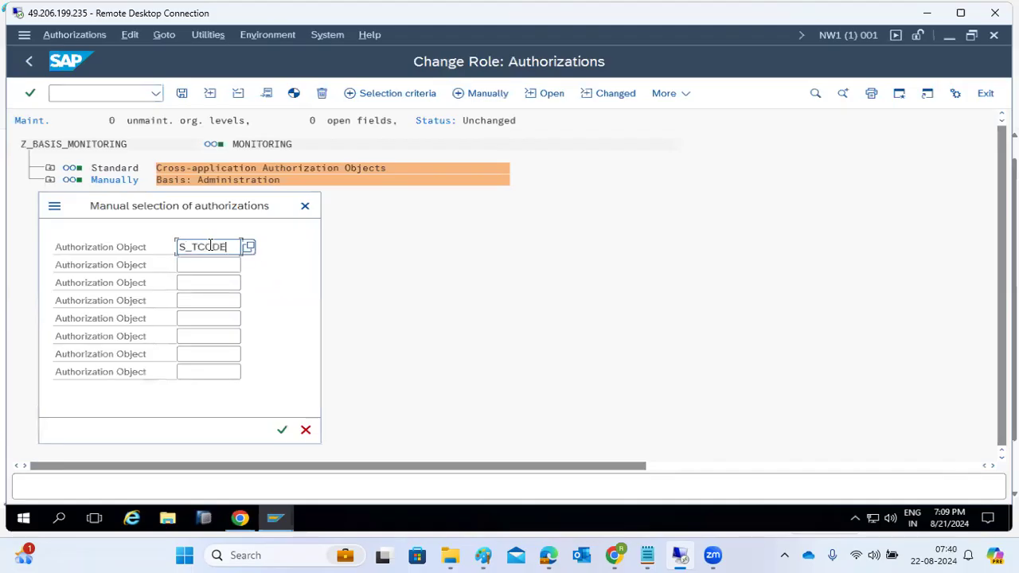
click(282, 429)
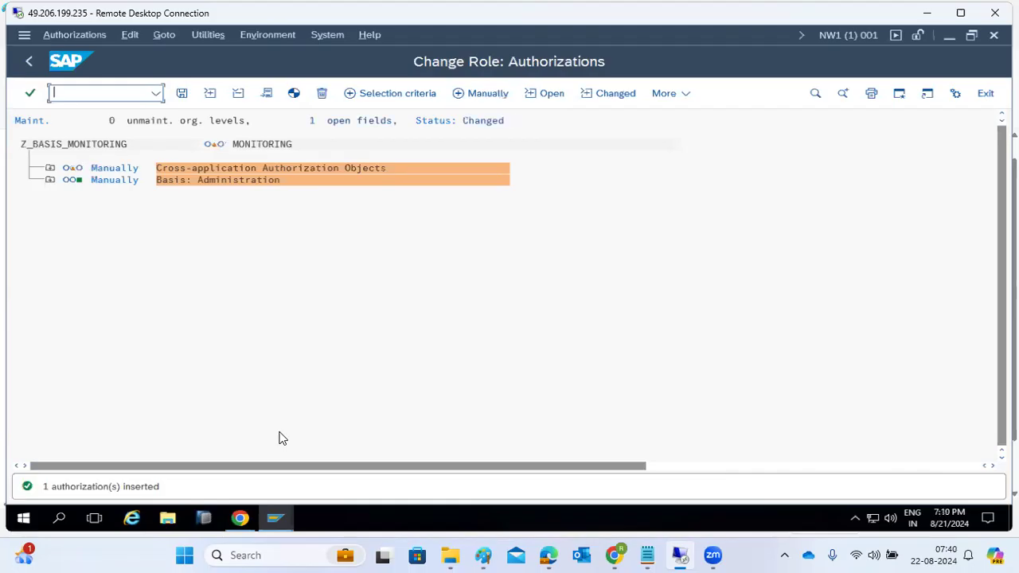
click(50, 168)
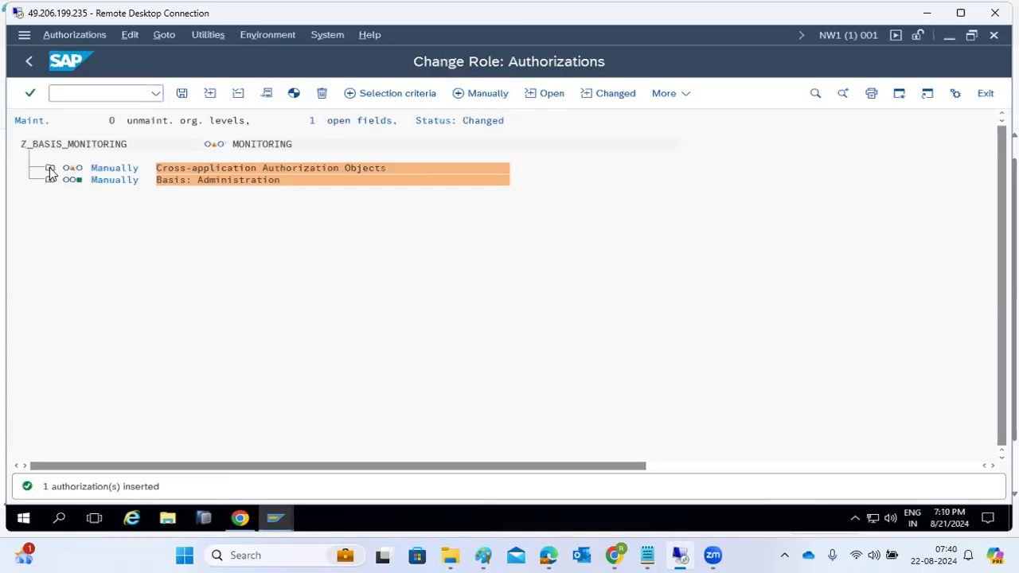
click(73, 192)
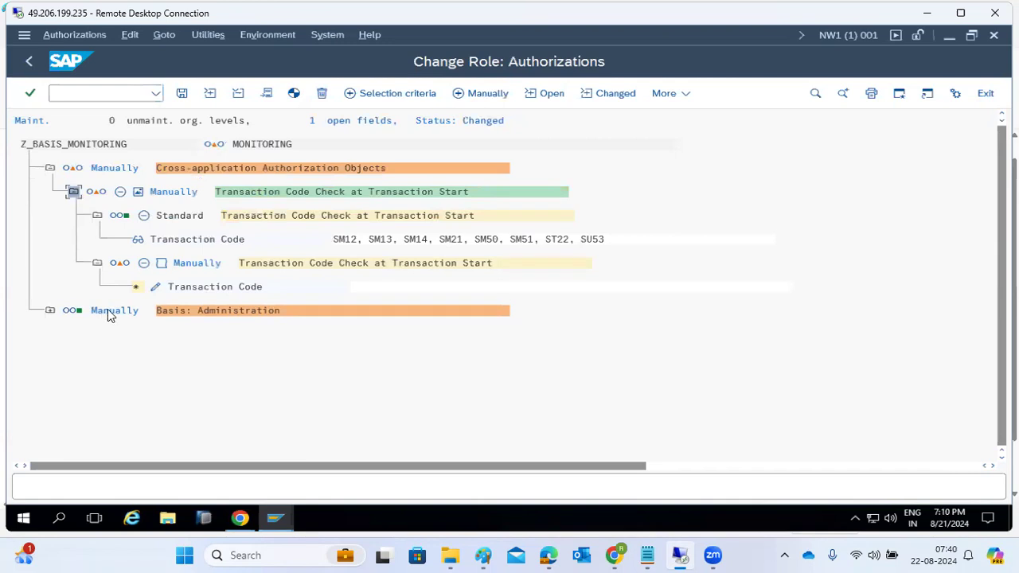
click(155, 288)
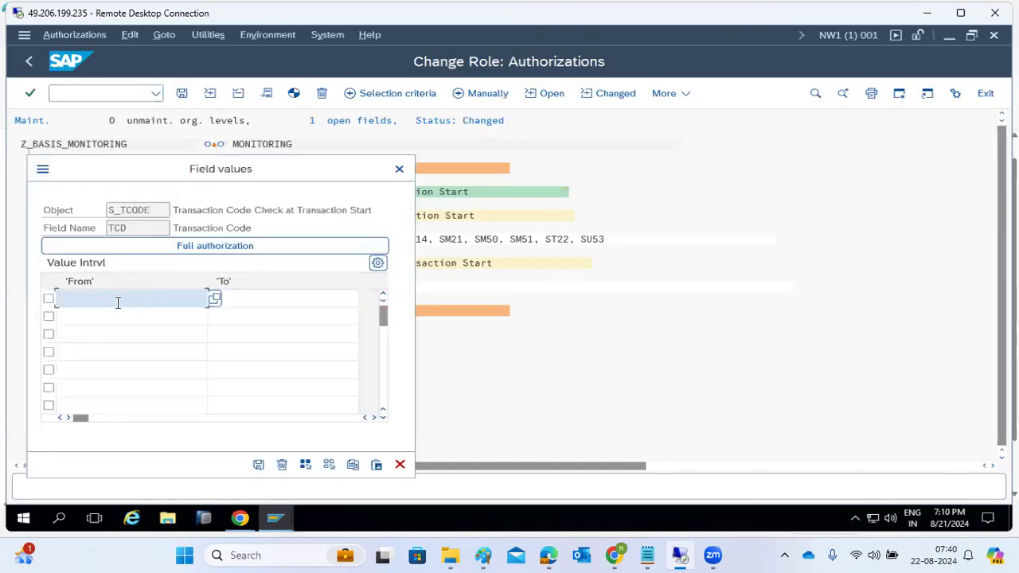
text(SEL)
text(11)
key(Return)
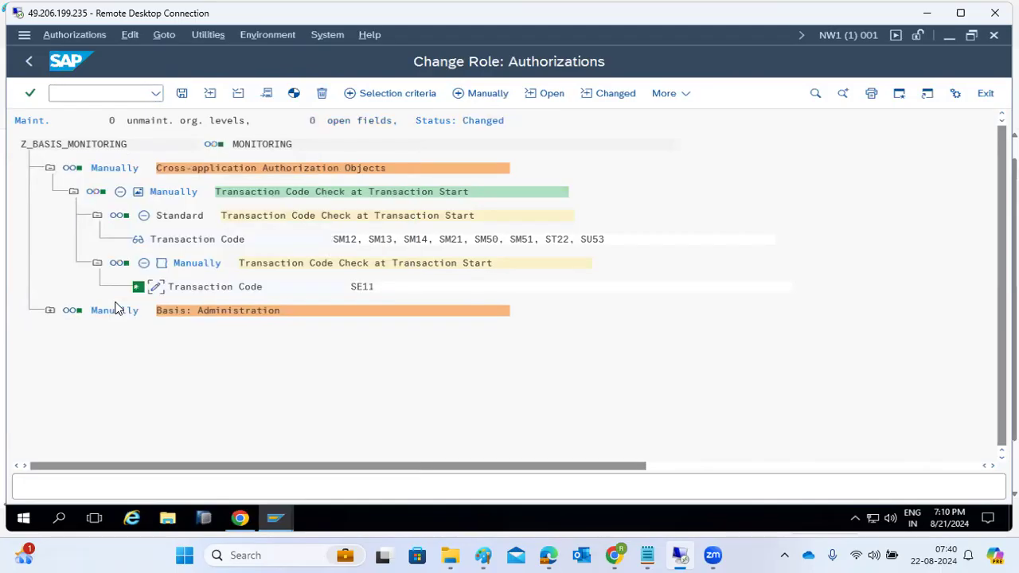
click(182, 93)
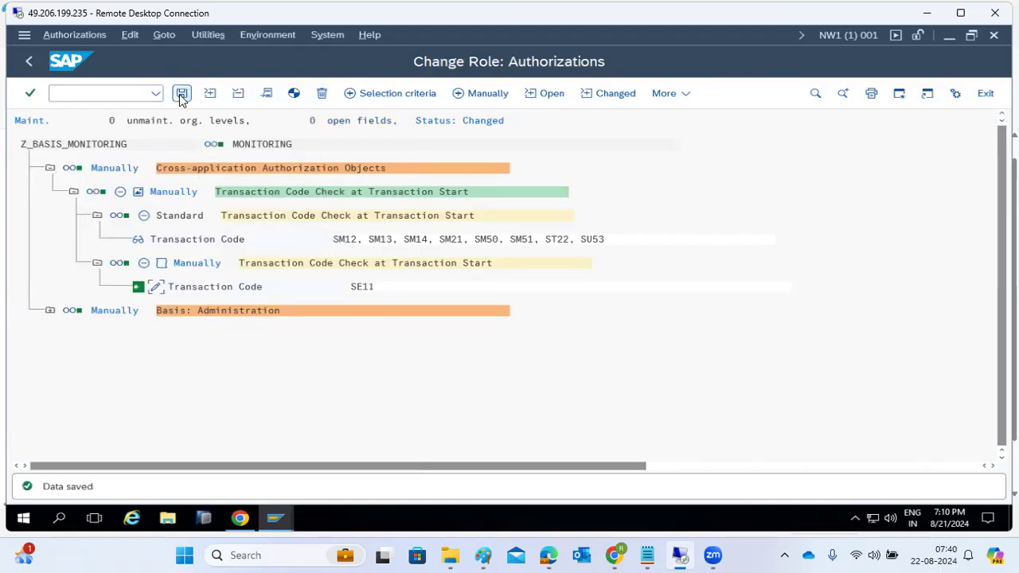
click(295, 95)
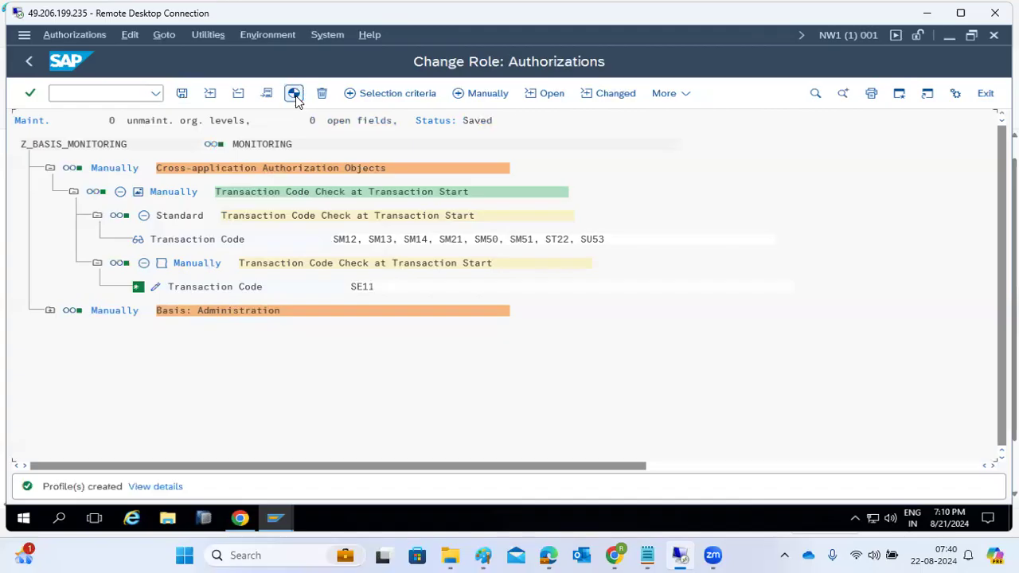
Save the role, then retry SE11 in DEMO1's session.
click(27, 63)
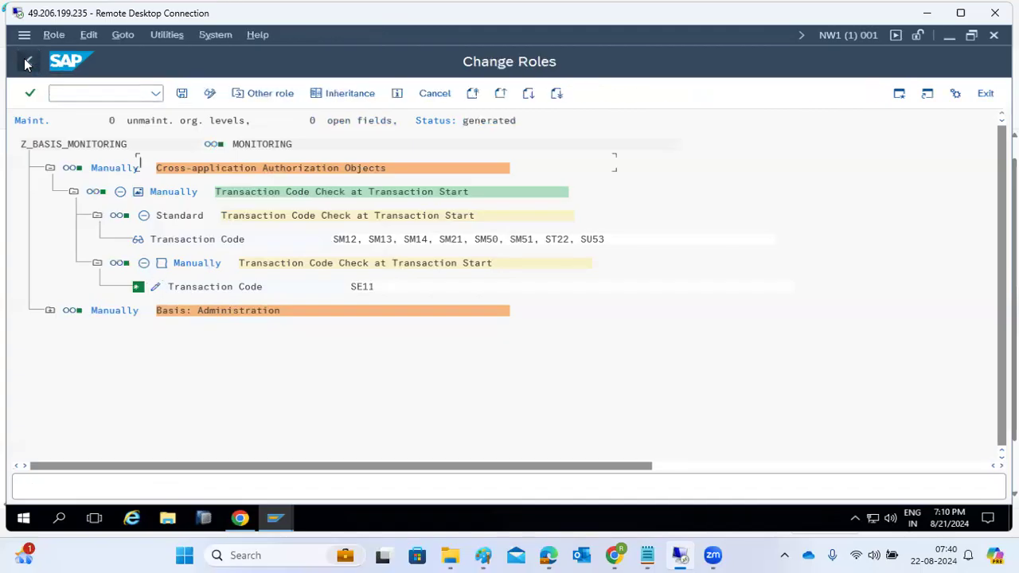
click(181, 93)
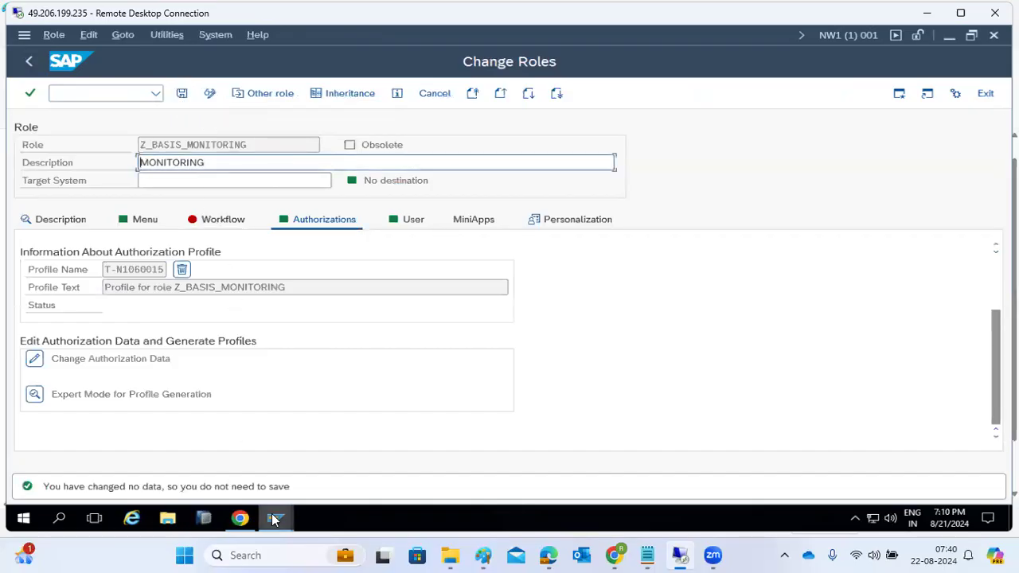
mouse_move(274, 518)
click(451, 463)
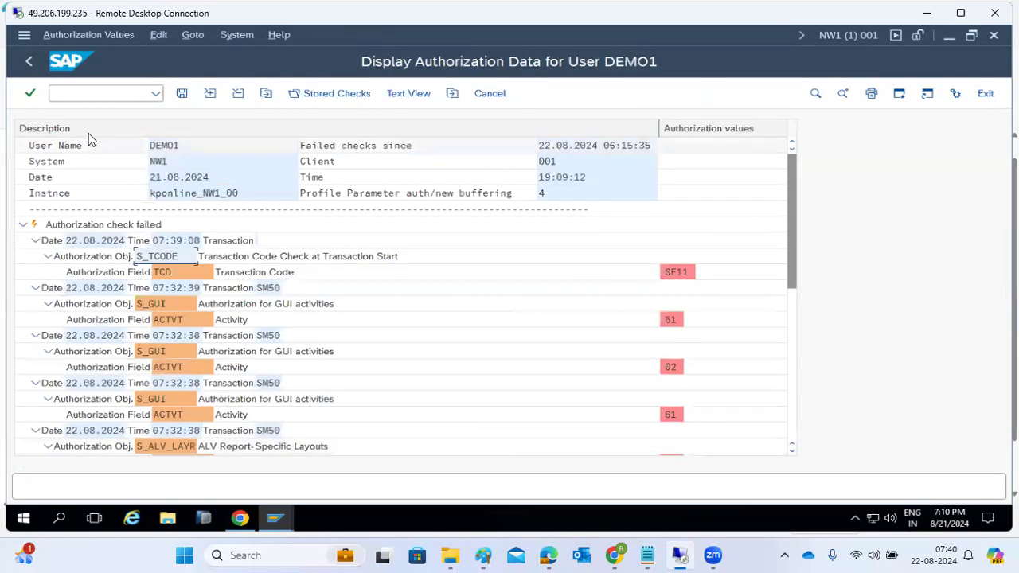
text(/nse)
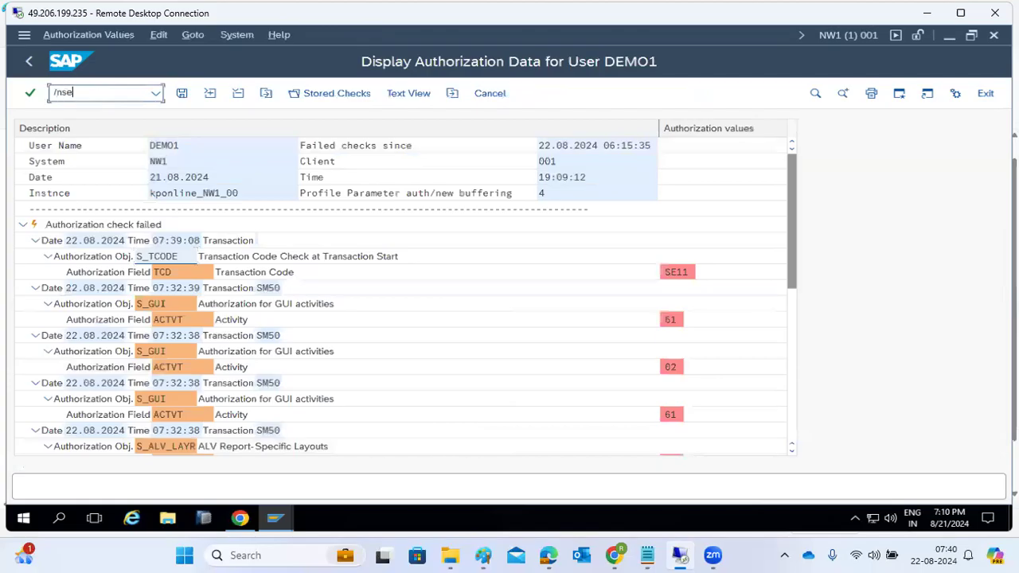
text(11)
key(Return)
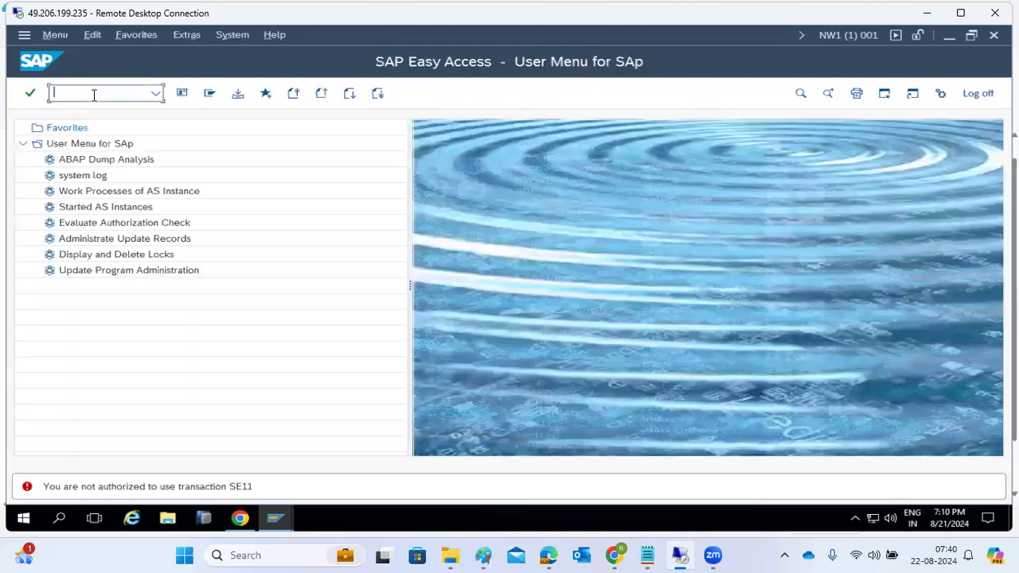
text(se11)
key(Return)
Review DEMO1's failed S_DEVELOP authorization check, then return to Change Roles.
text(su01)
key(Return)
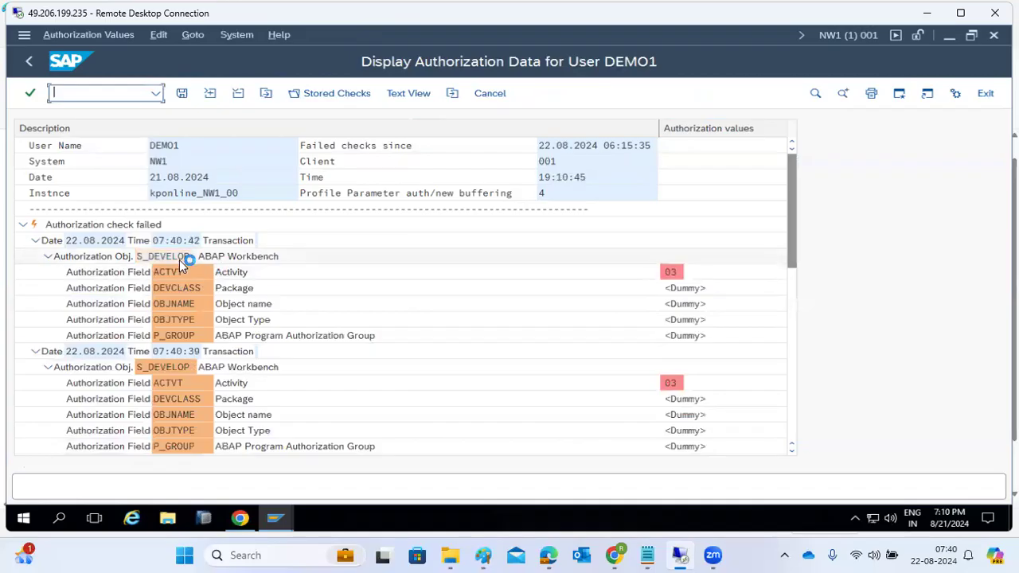
click(176, 259)
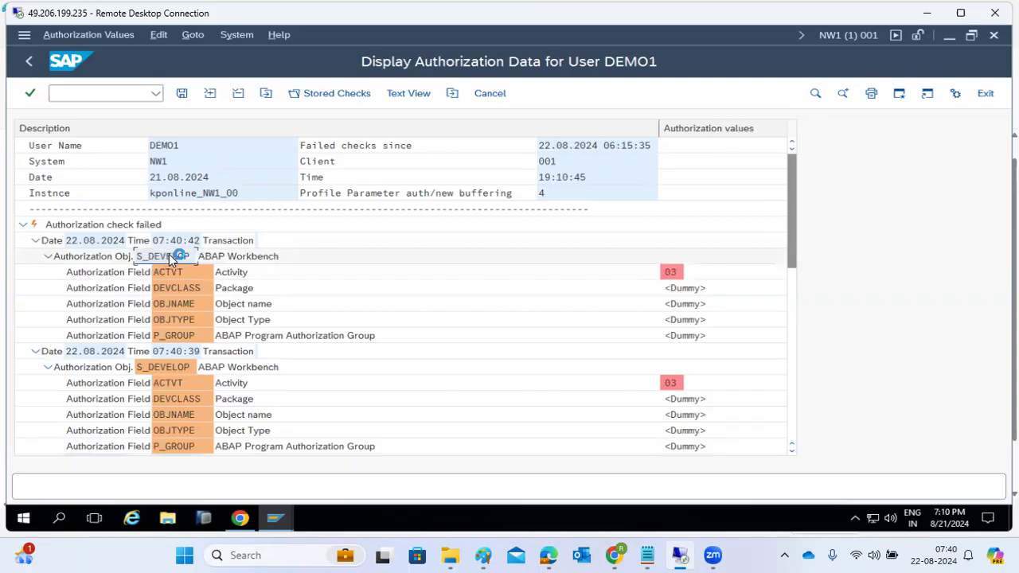
scroll(239, 358, down, 7)
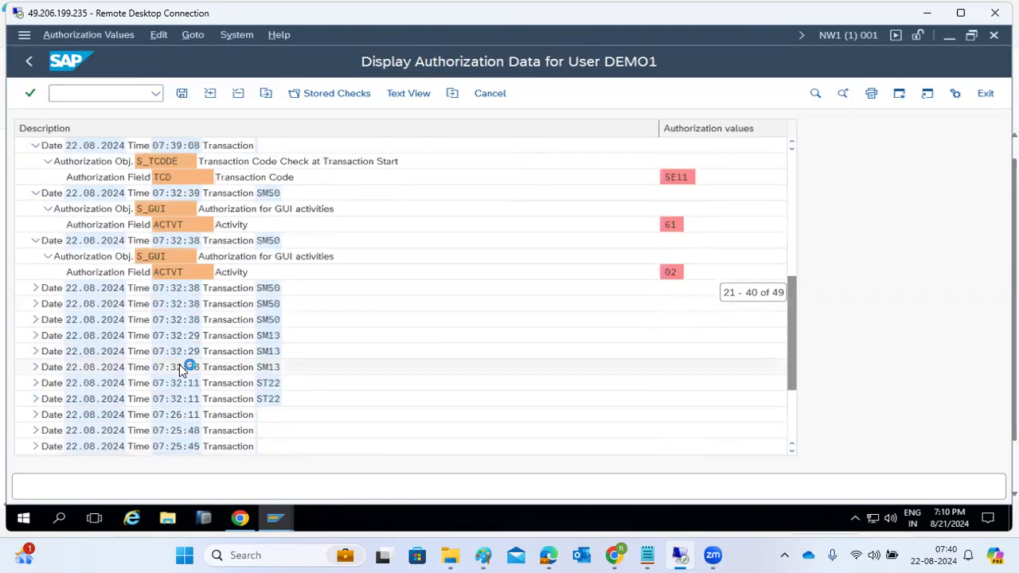
scroll(183, 368, up, 1)
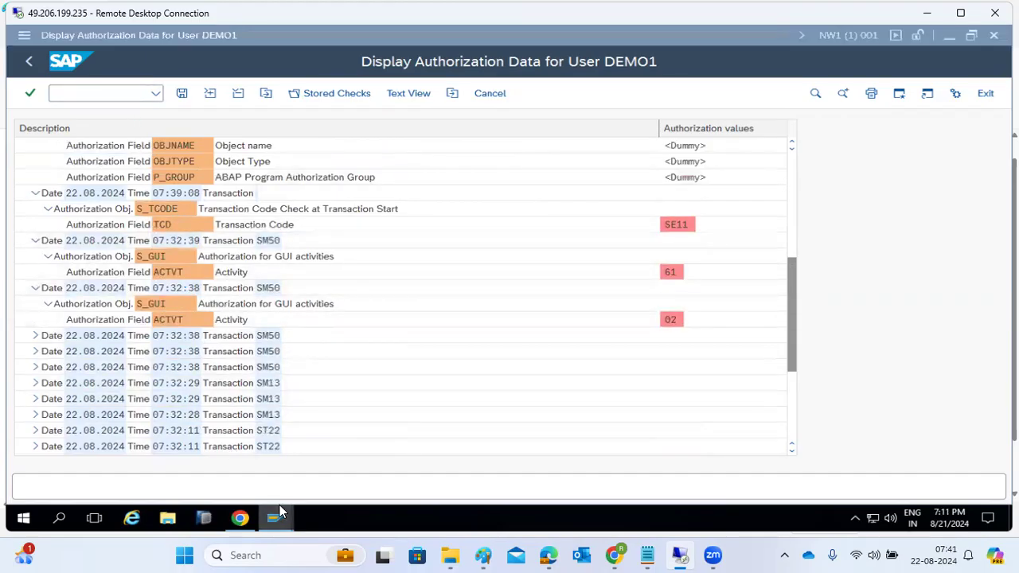
mouse_move(274, 518)
click(278, 469)
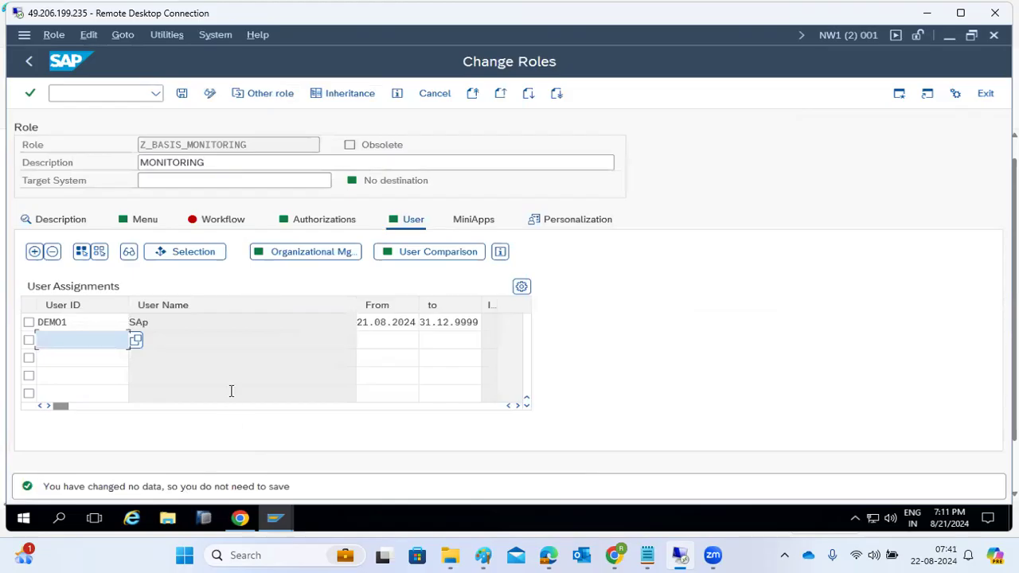
Leave both Change Roles windows and return to SAP Easy Access.
click(28, 61)
click(28, 61)
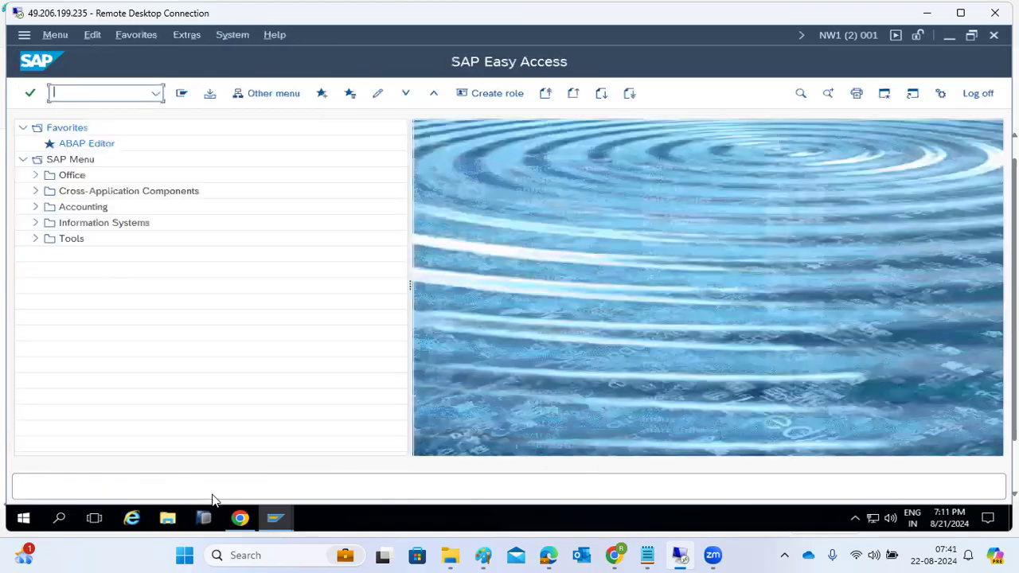
mouse_move(273, 520)
click(193, 464)
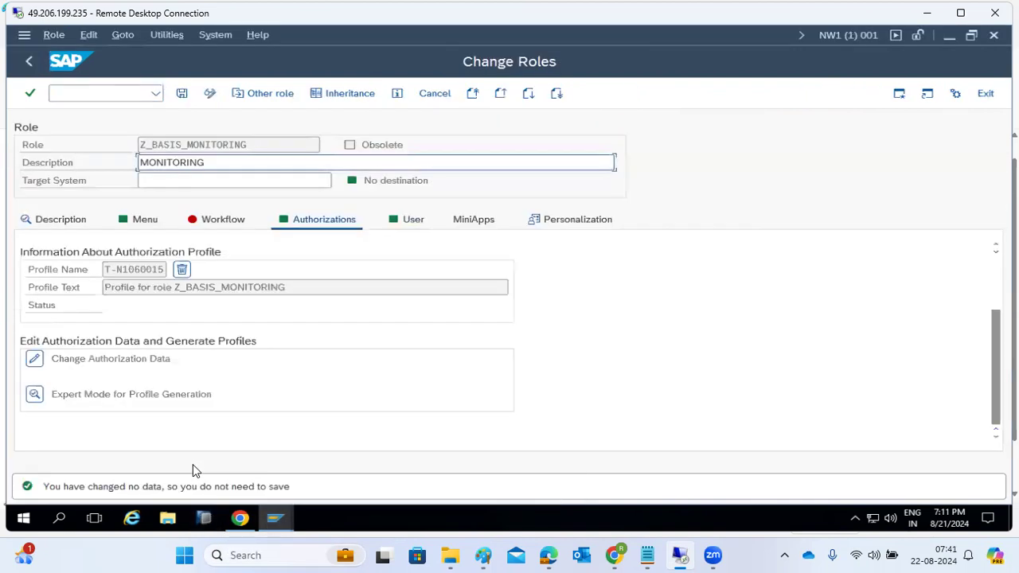
click(27, 65)
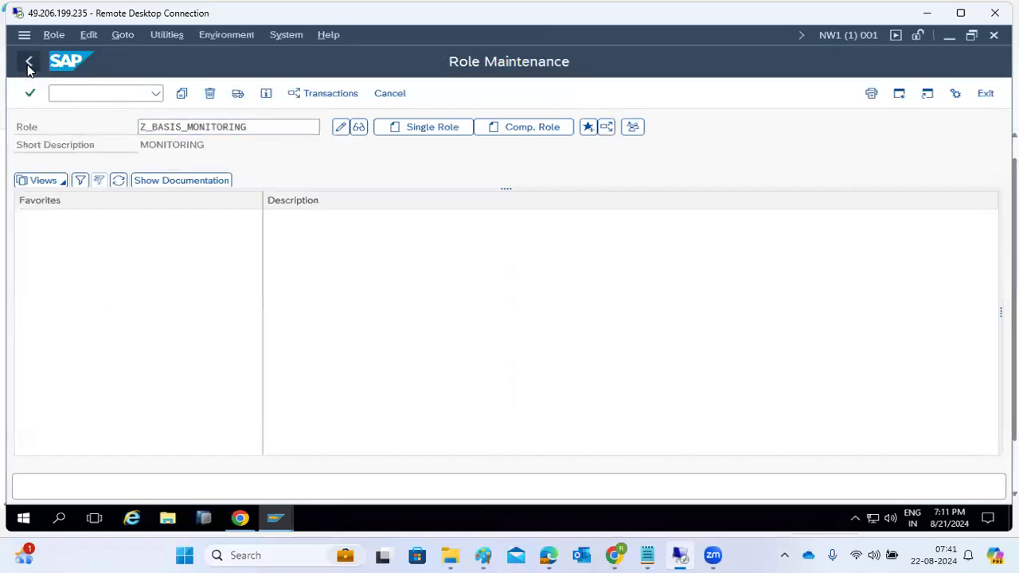
click(28, 64)
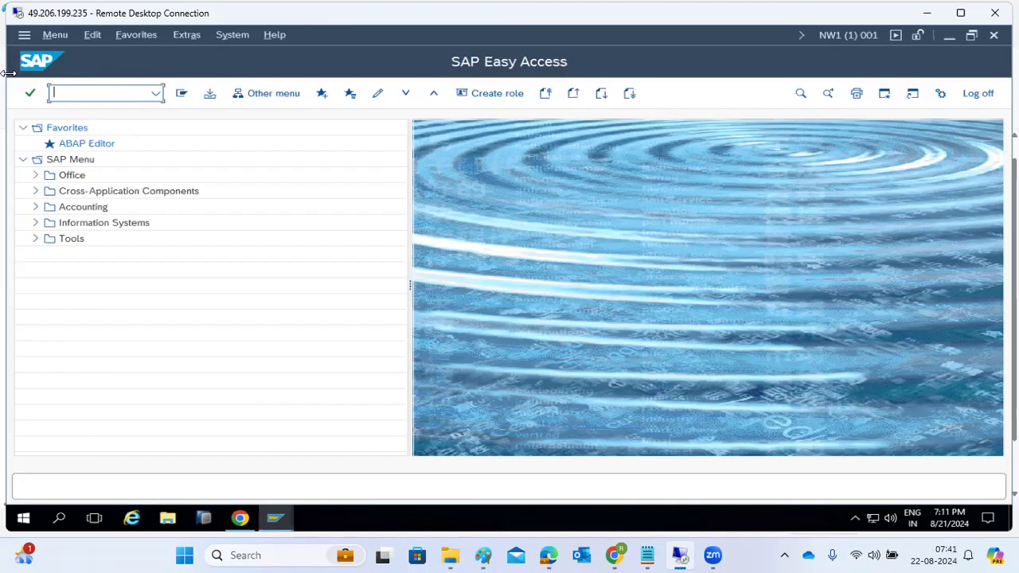
Open user BASIS in SU01, review its roles including MONTH, then go back.
text(su01)
key(Return)
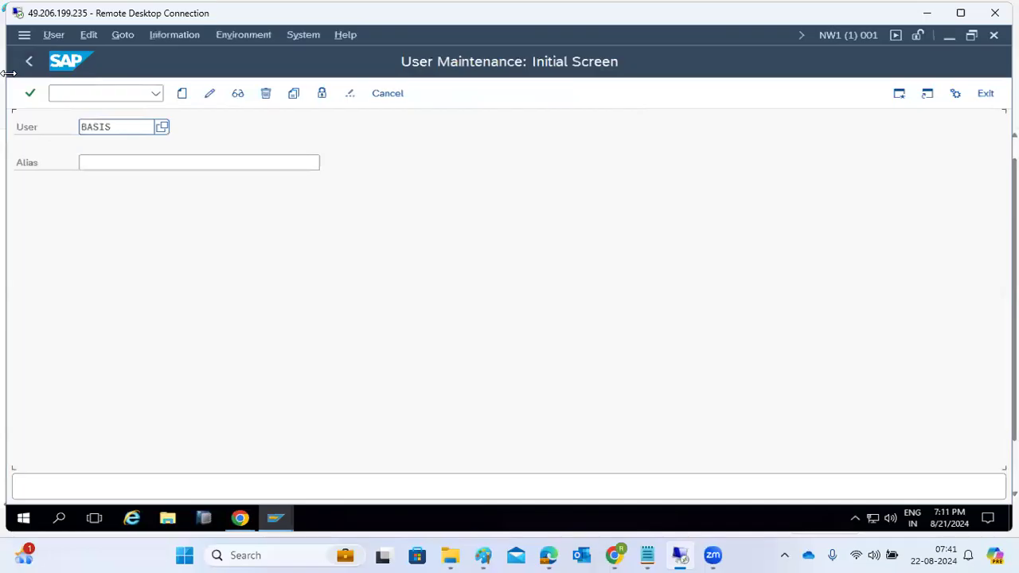
click(209, 93)
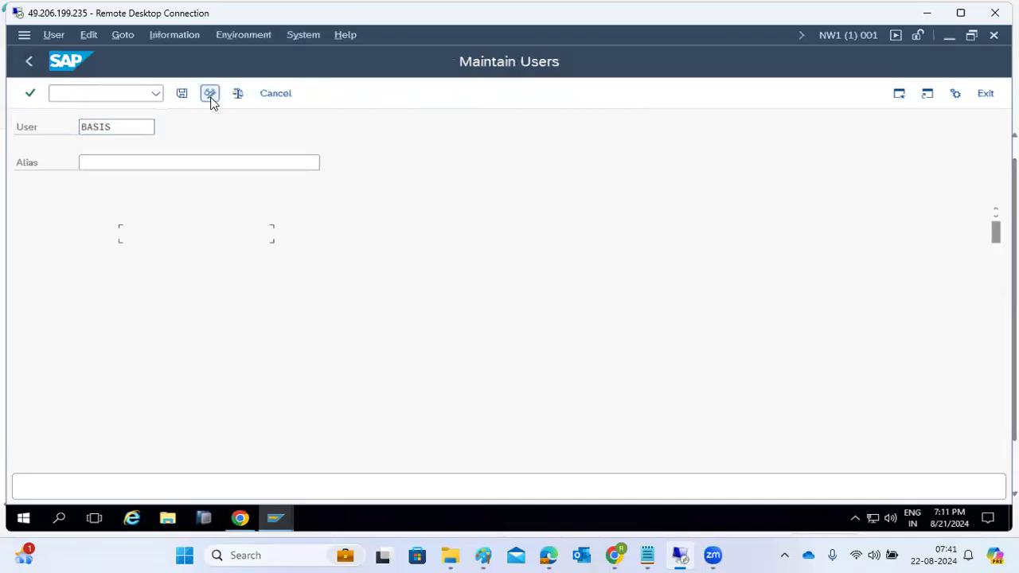
click(485, 186)
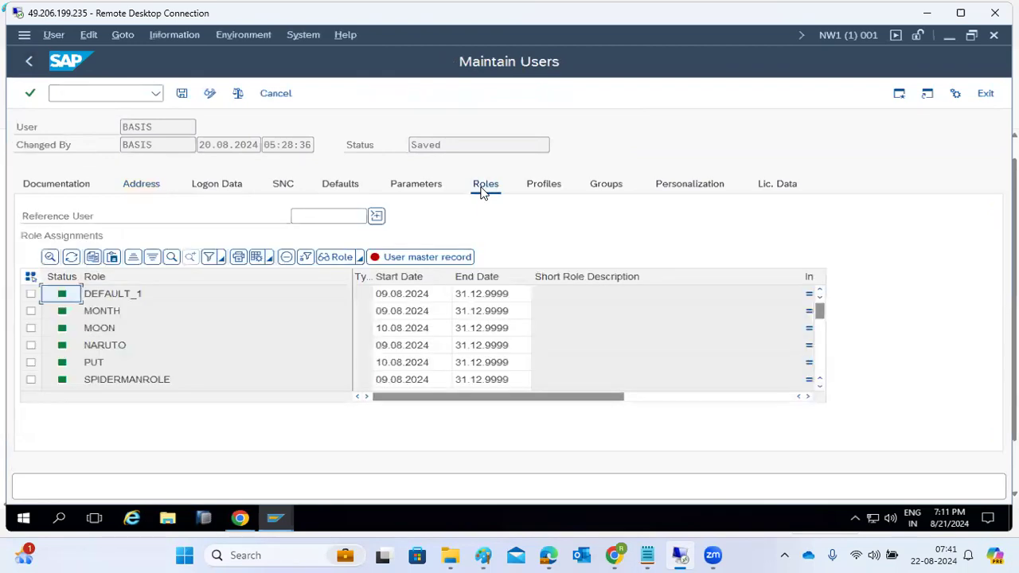
click(200, 314)
scroll(200, 322, down, 2)
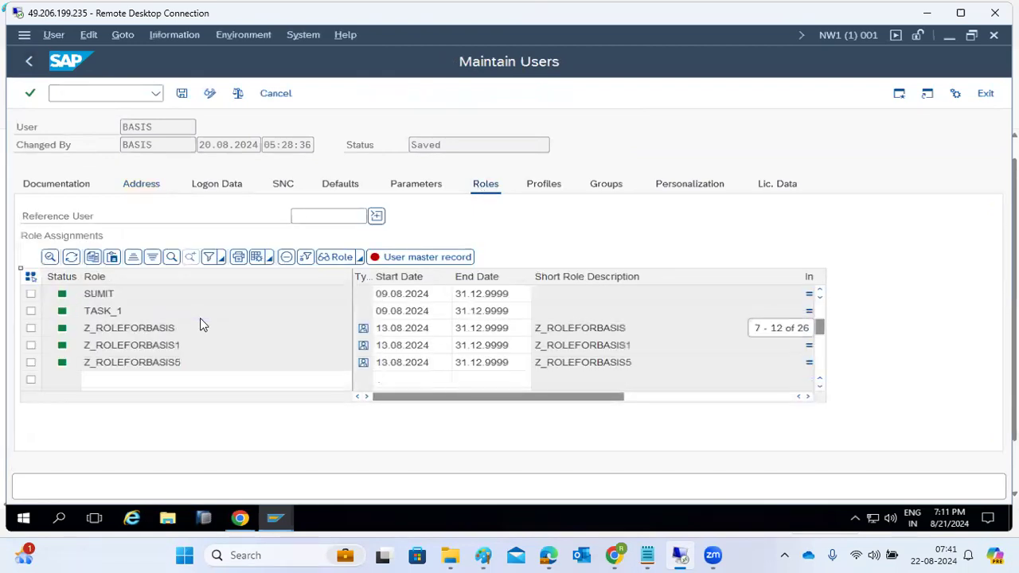
scroll(201, 318, up, 2)
click(30, 61)
click(30, 61)
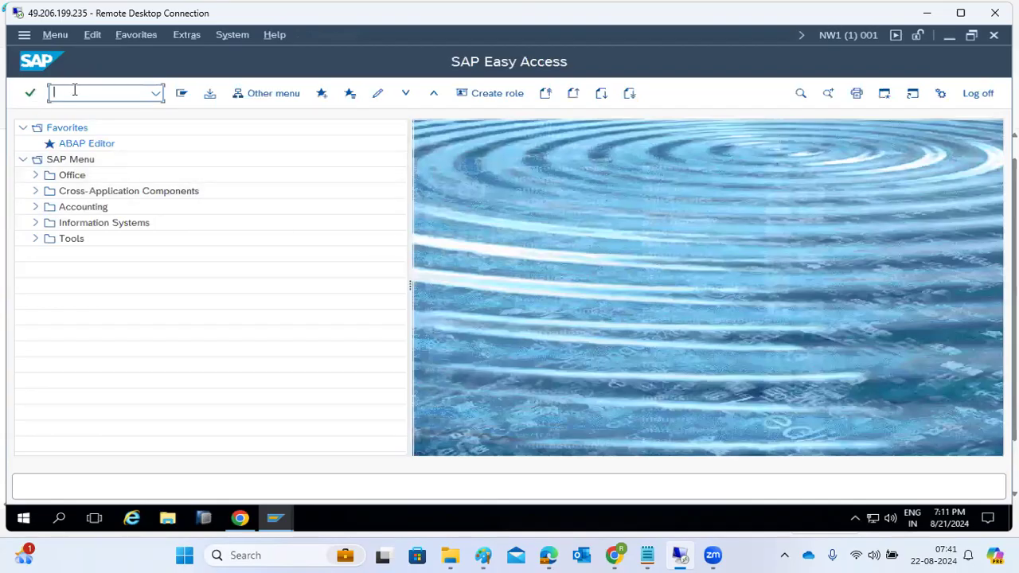
Open SU10 mass user maintenance and enter users DEMO2 and DEMO3.
text(su10)
key(Return)
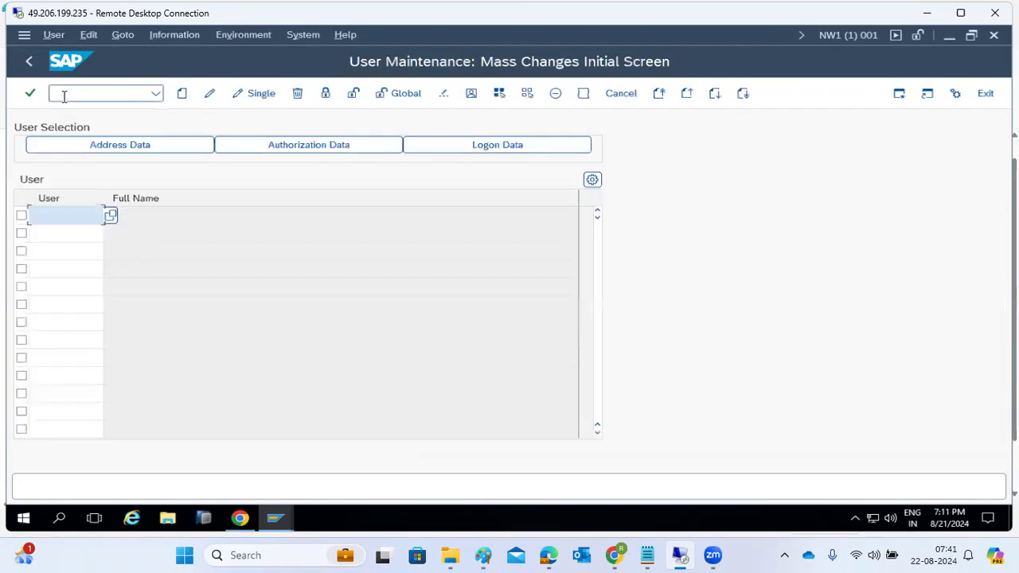
text(DEMO2)
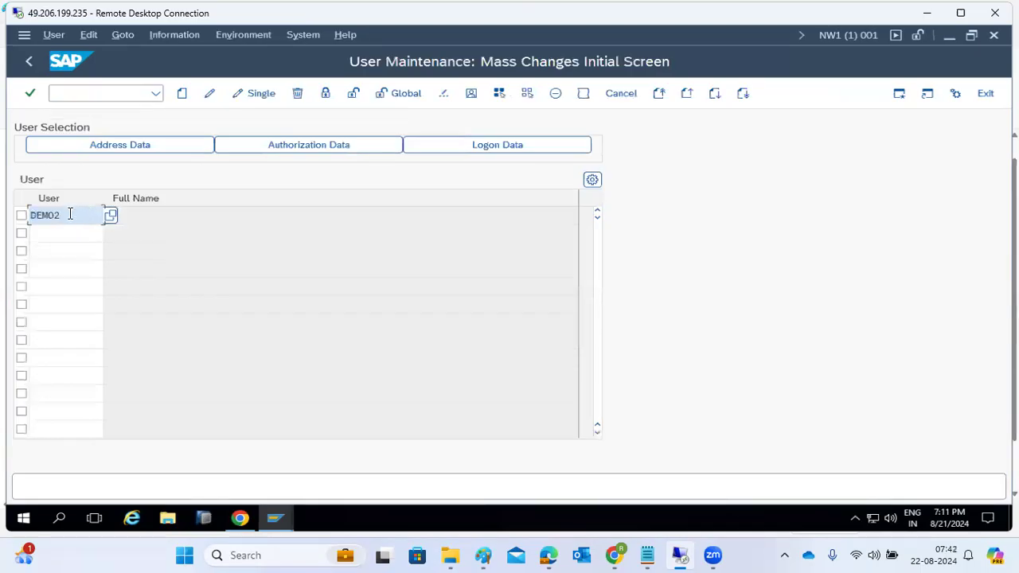
click(44, 236)
text(DEMO2)
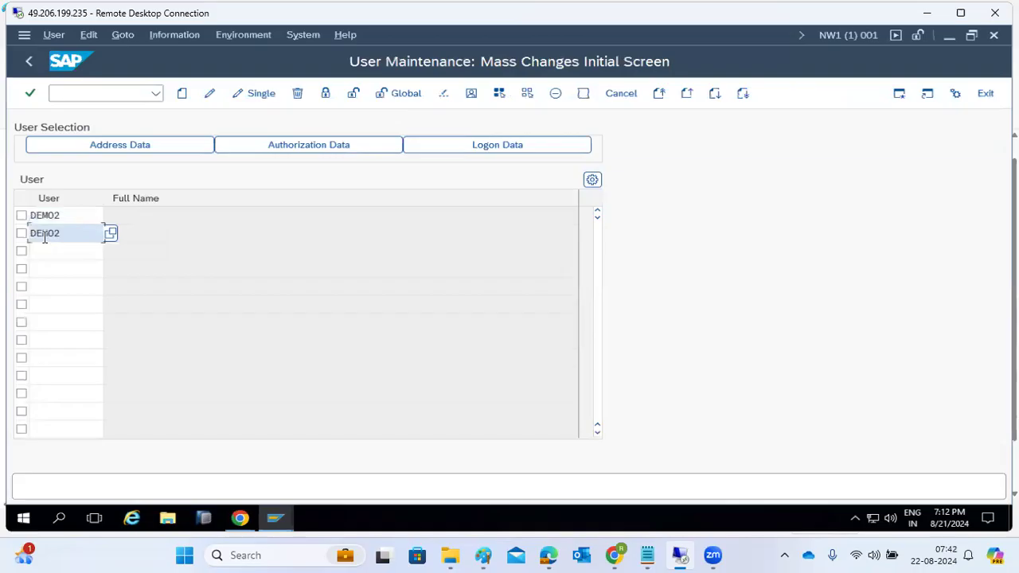
key(BackSpace)
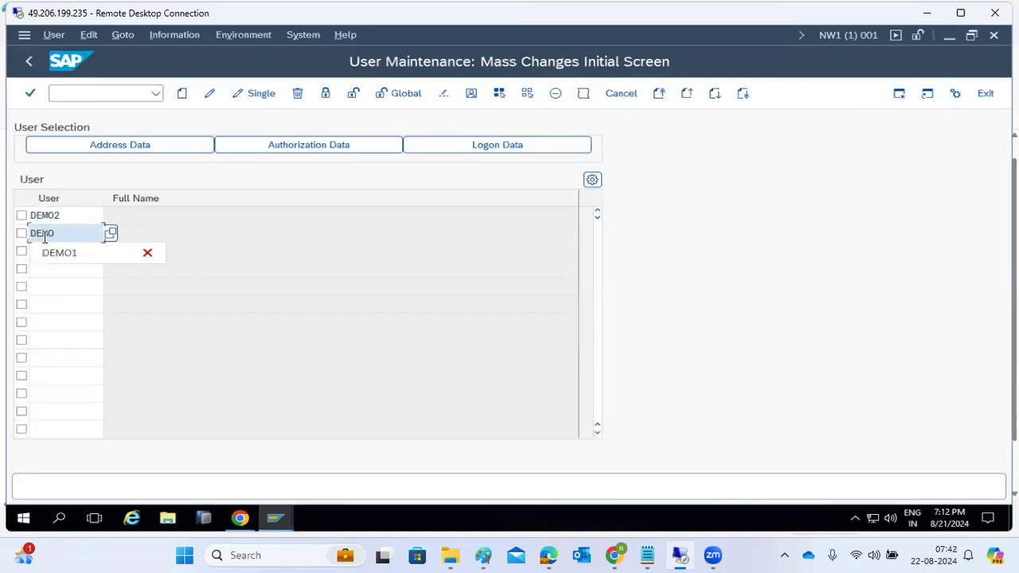
text(3)
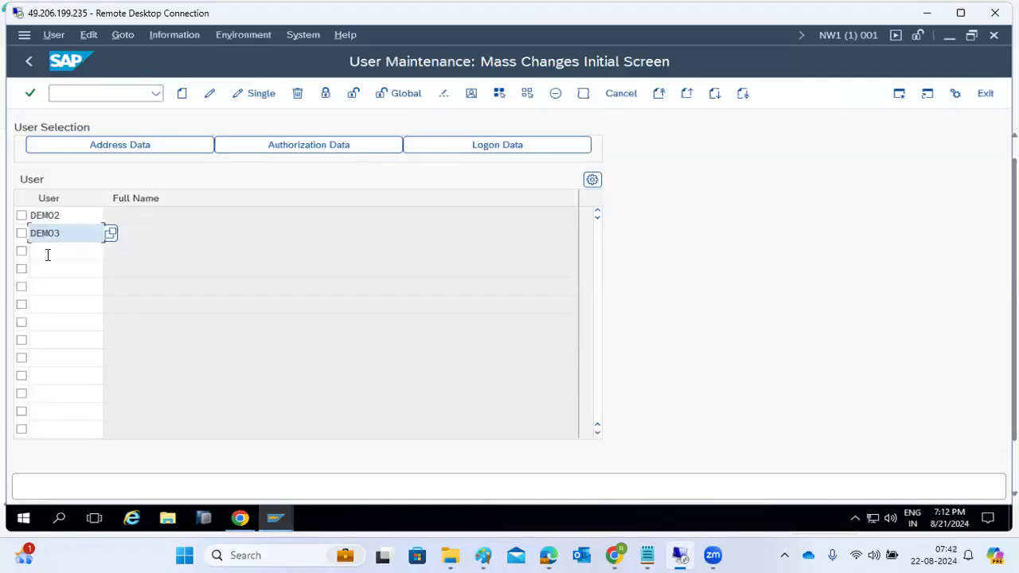
Add users DEMO4, DEMO5, DEMO6 and DEMO7 to the user list.
click(45, 254)
text(DEMO2)
key(BackSpace)
text(4)
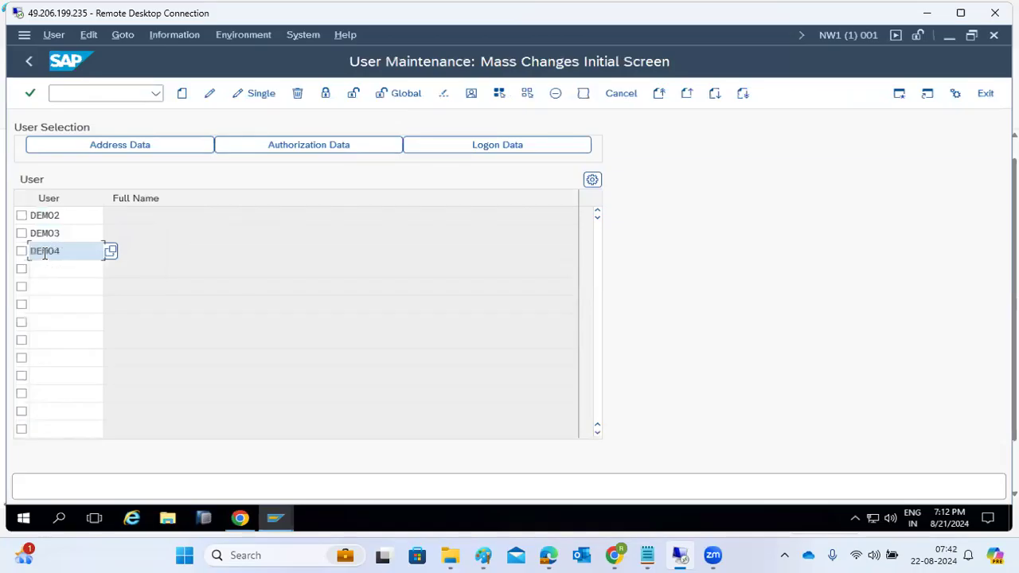
click(33, 275)
text(DEMO2)
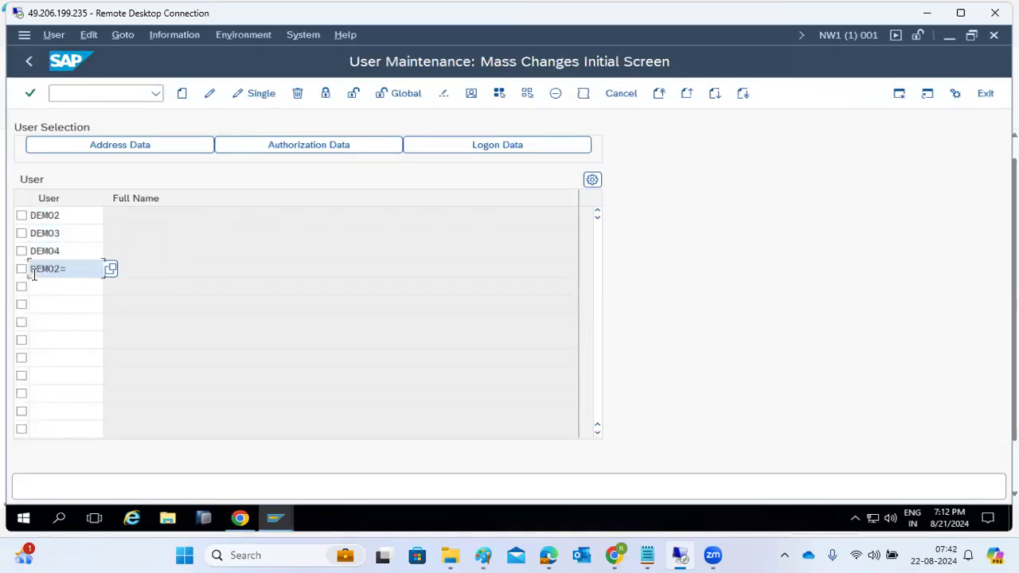
key(BackSpace)
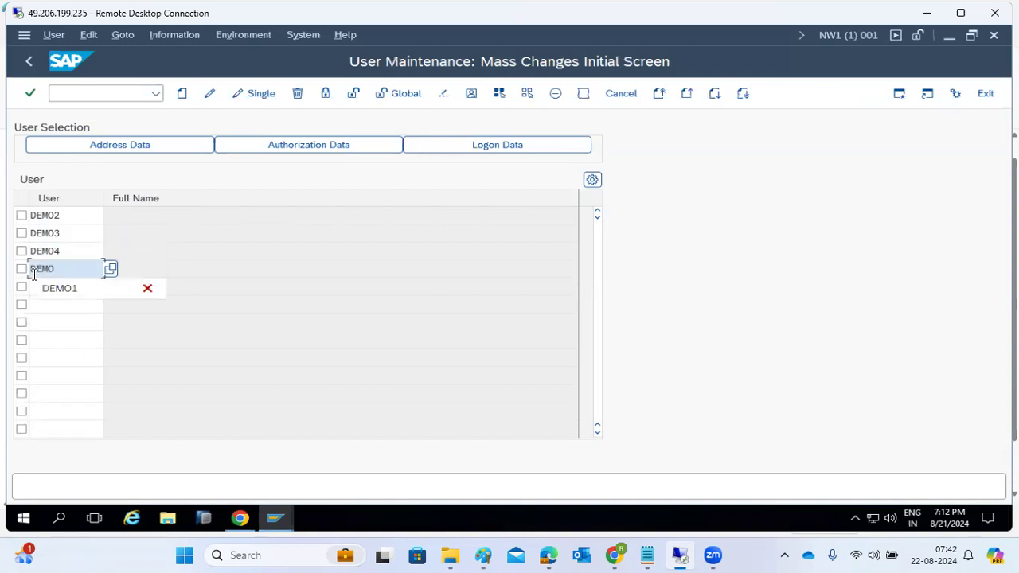
text(5)
click(36, 288)
text(DEMO6)
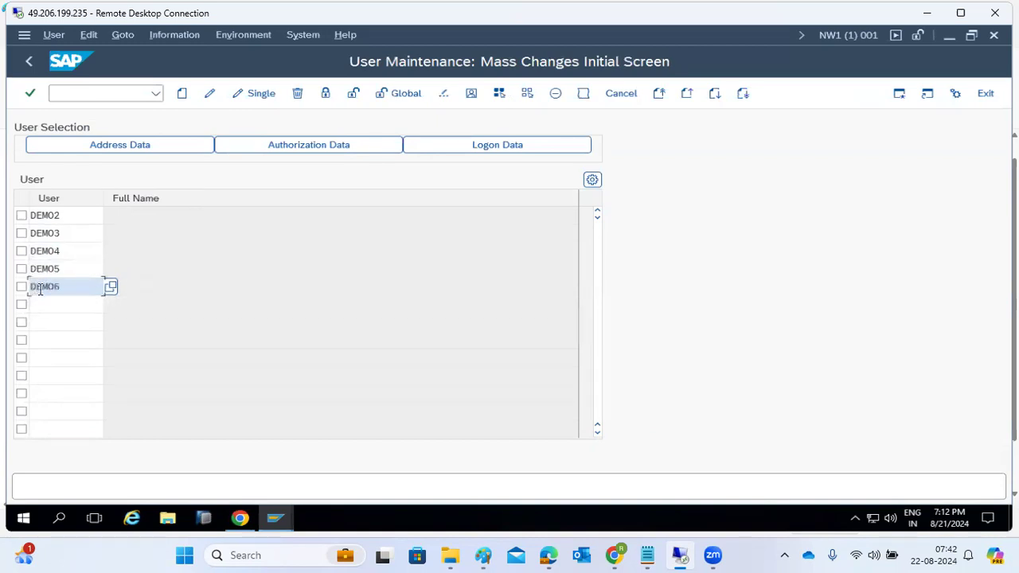
click(50, 304)
text(DEMO7)
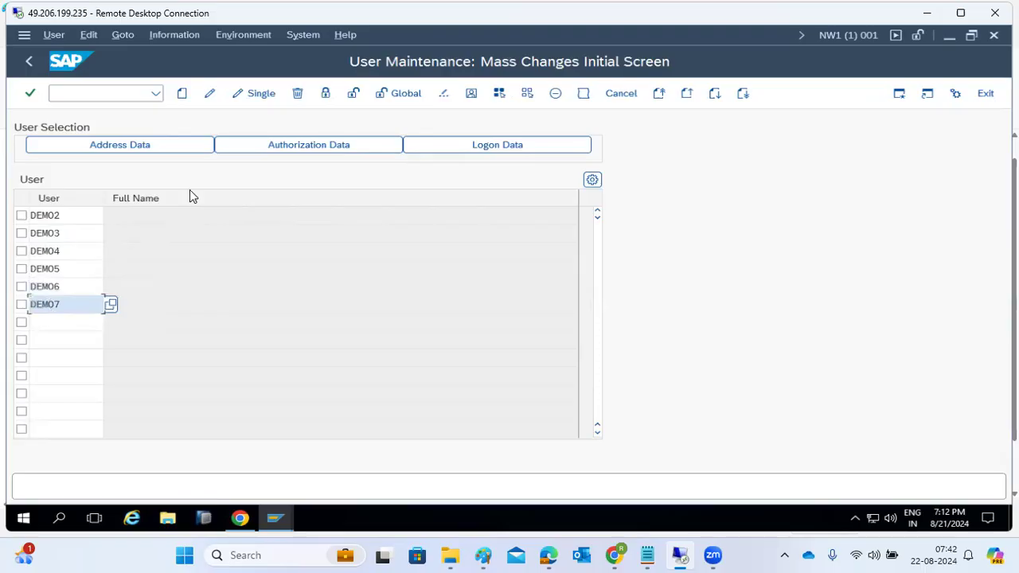
Assign role Z_BASIS_MONITORING to the listed demo users in the mass change.
click(181, 95)
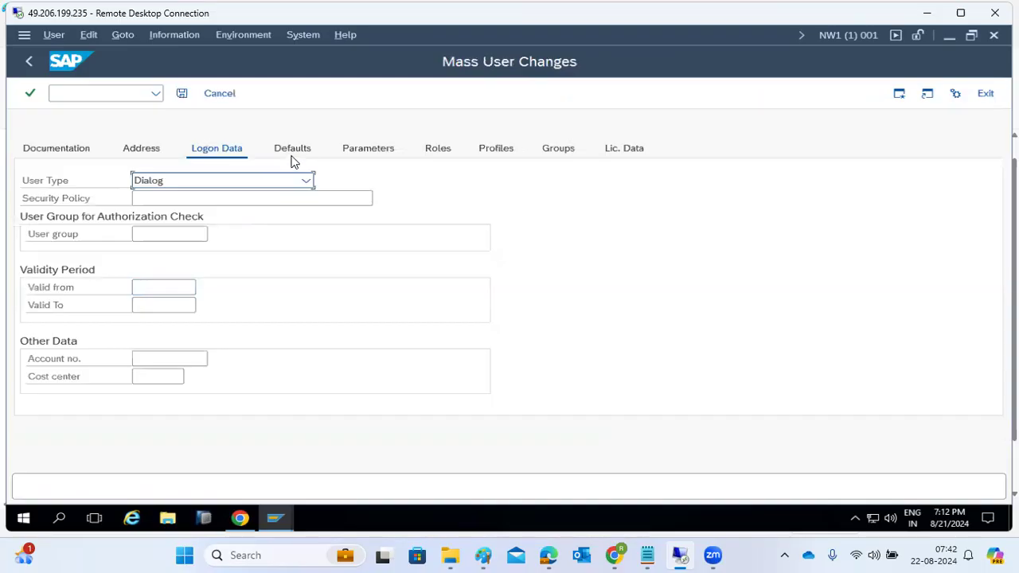
click(438, 148)
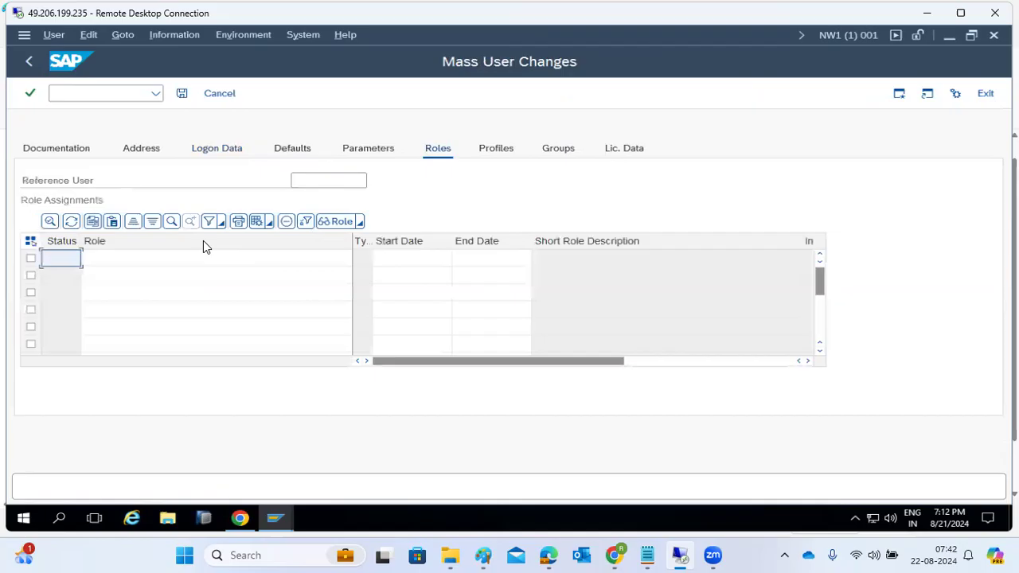
click(157, 263)
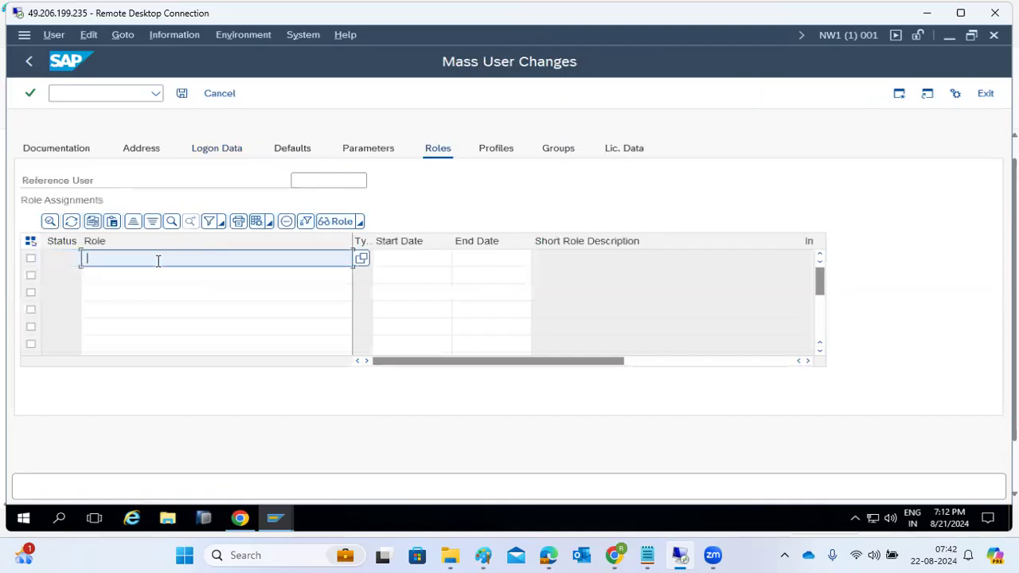
text(Z)
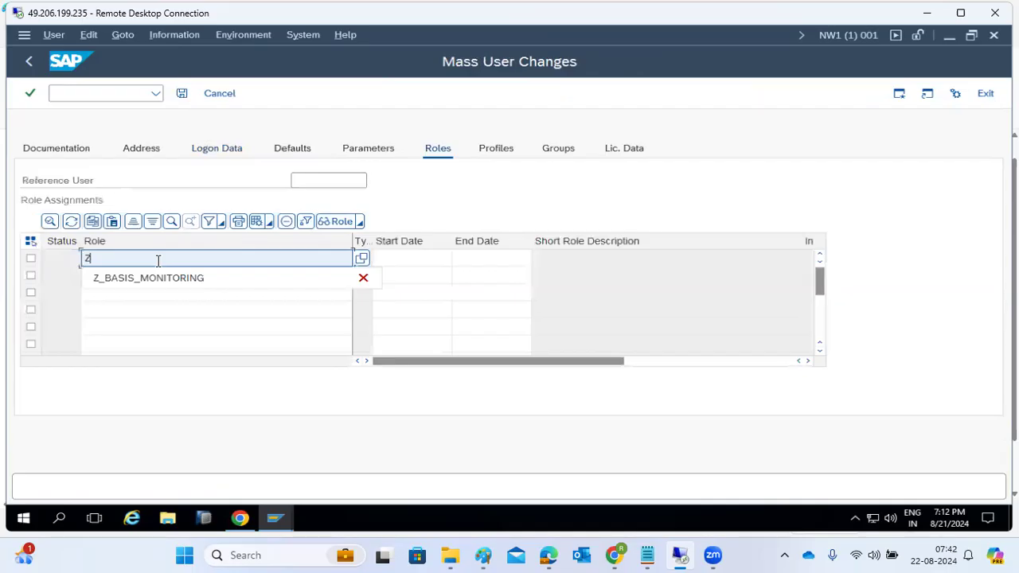
click(184, 278)
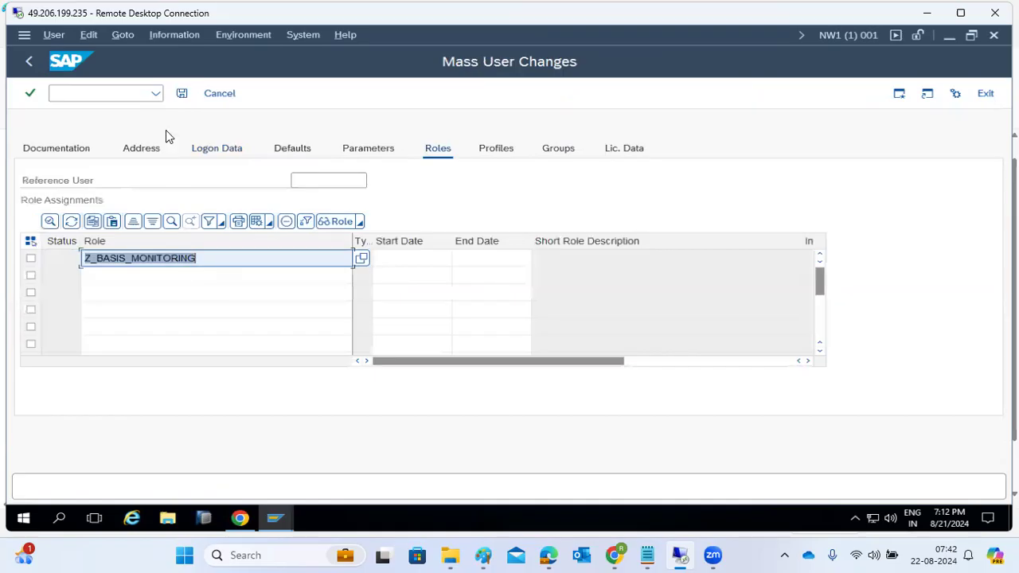
Create the users and review the log's user-created and generated-password messages.
click(181, 94)
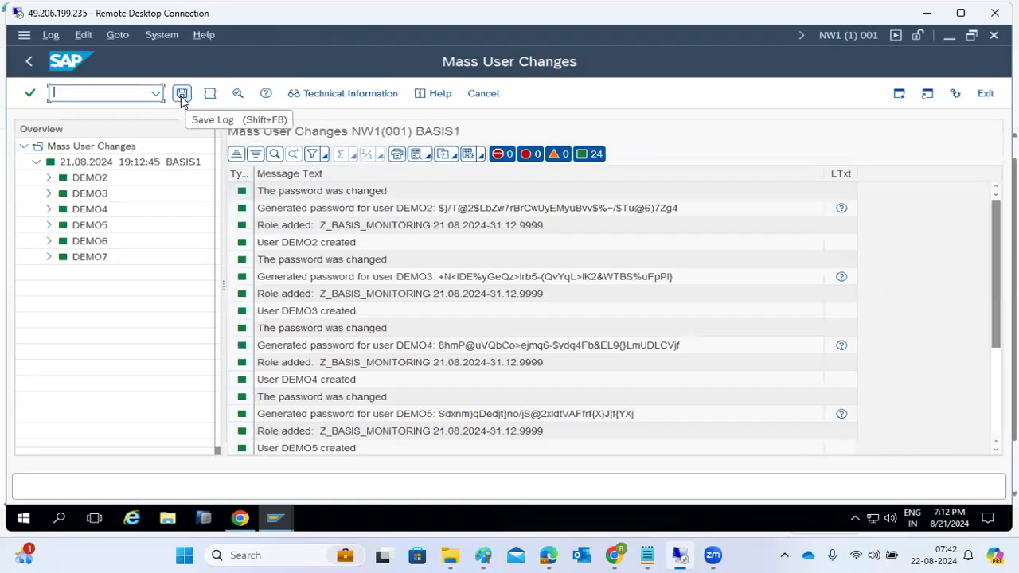
click(346, 210)
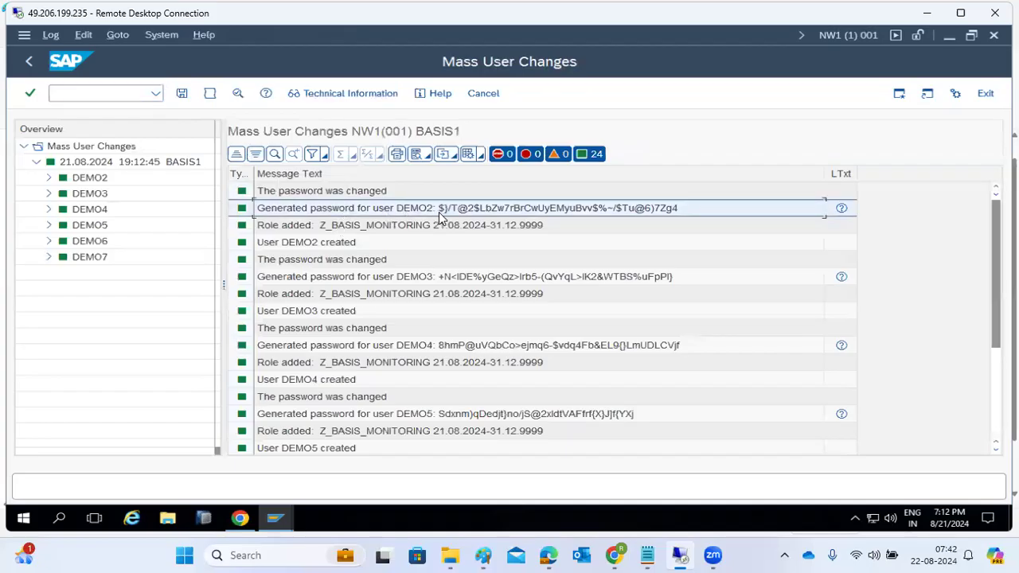
click(338, 244)
click(340, 278)
click(374, 351)
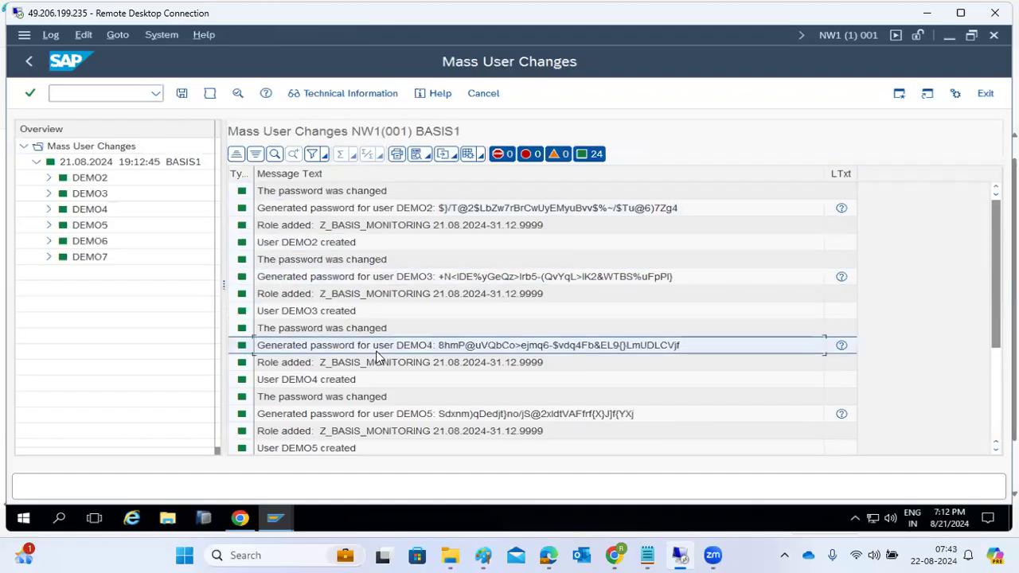
scroll(329, 391, down, 3)
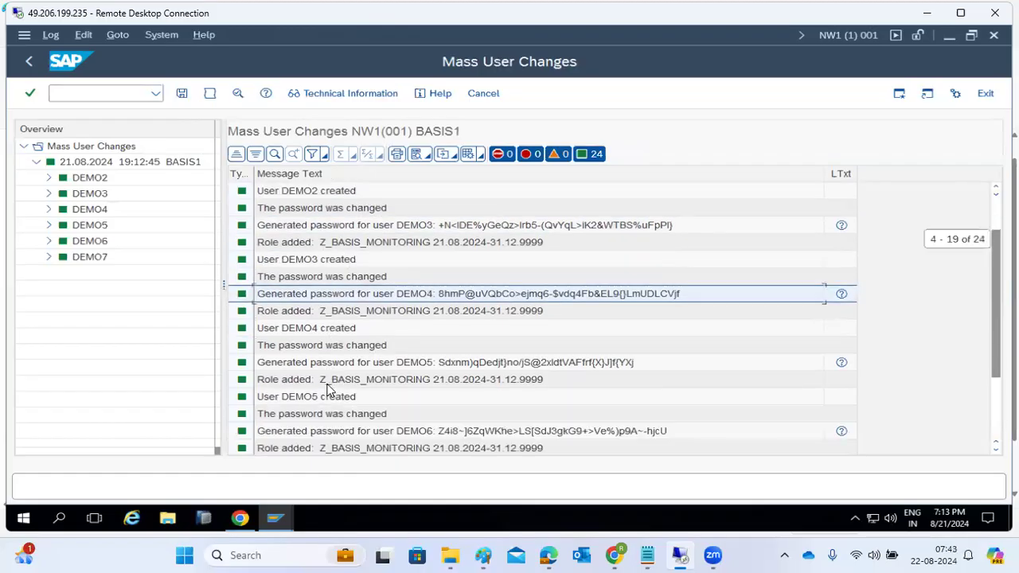
scroll(329, 390, up, 3)
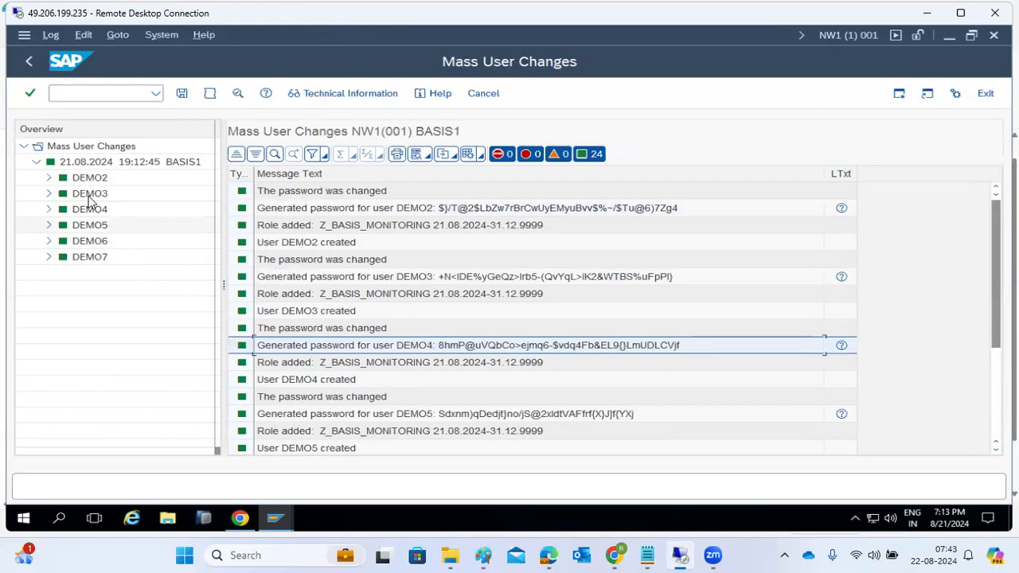
Open DEMO2's generated-password message in full, select the password, then bring up SAP Logon.
click(48, 178)
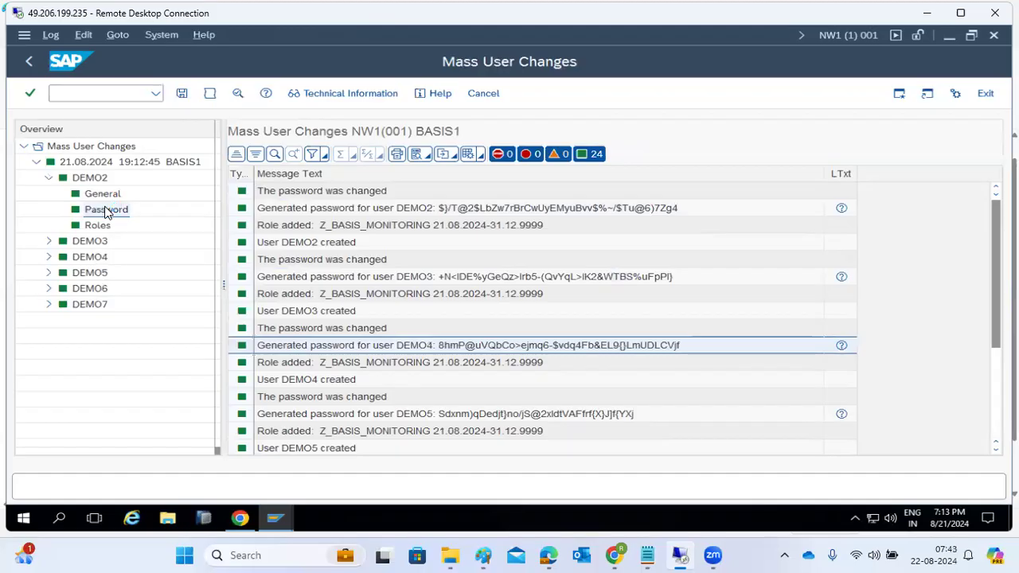
click(106, 211)
click(415, 211)
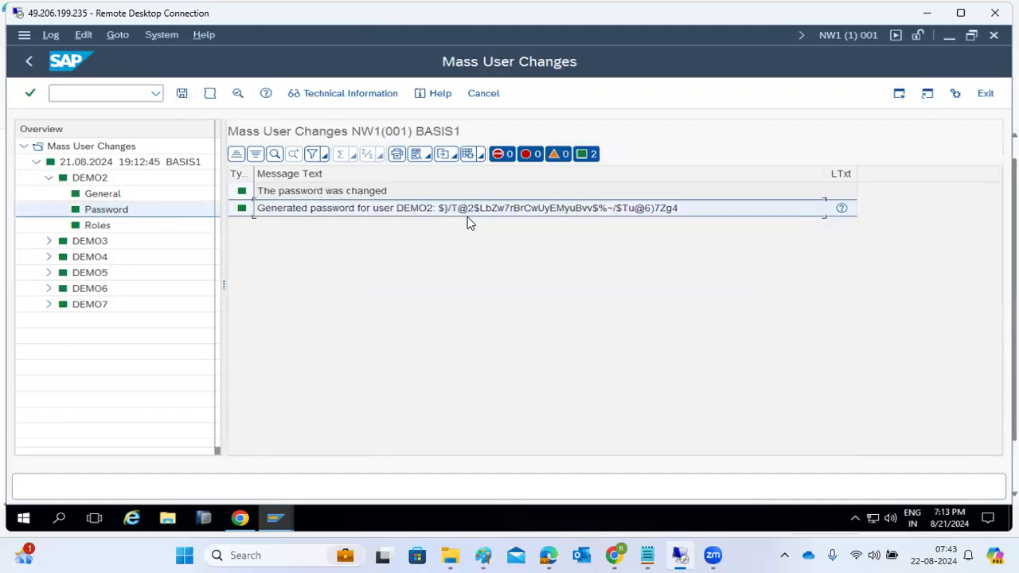
double_click(461, 208)
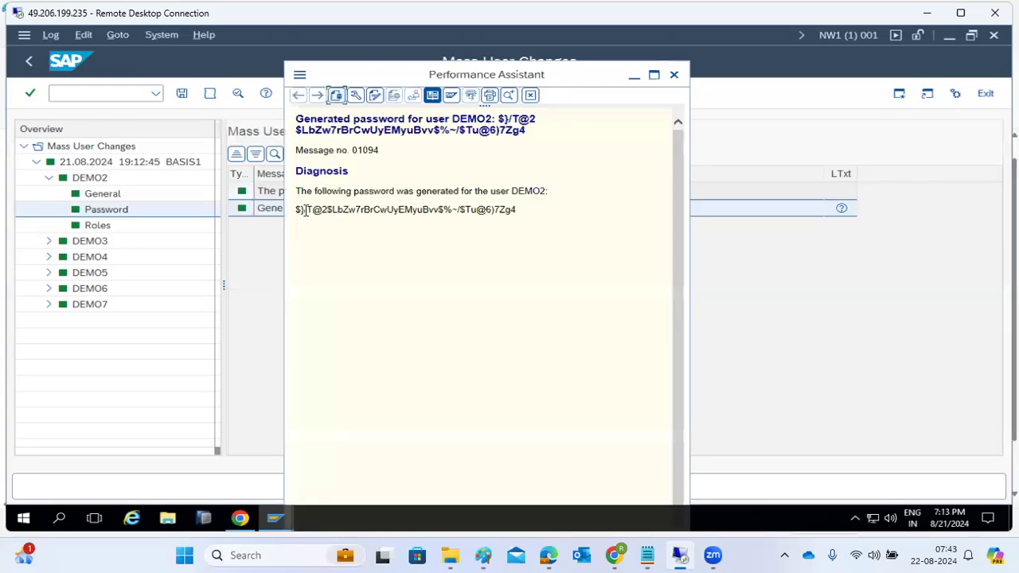
drag(297, 208, 515, 209)
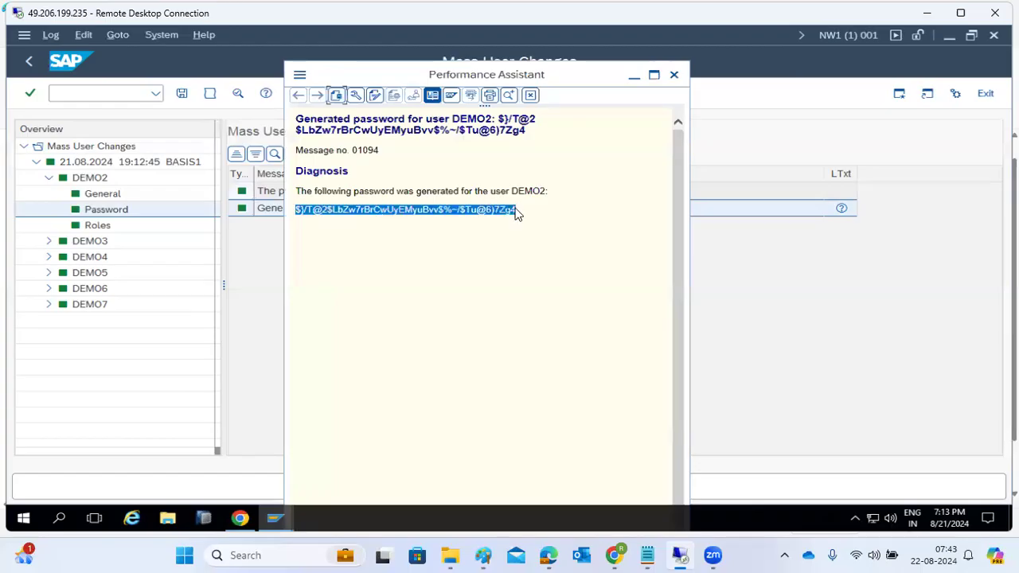
click(673, 75)
mouse_move(277, 518)
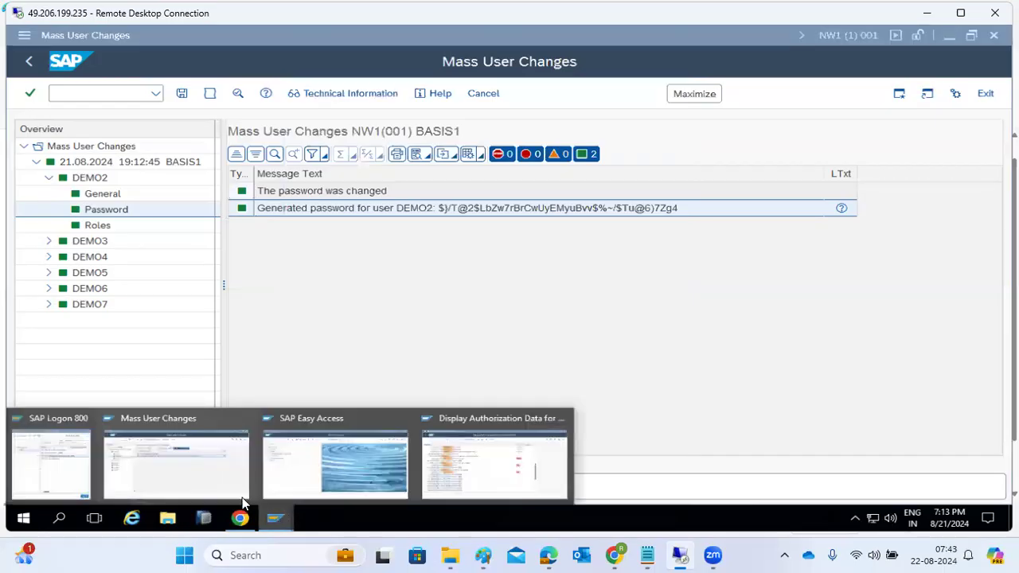
click(62, 468)
Log on to SAP NetWeaver Development as demo2 and set a new password.
click(242, 215)
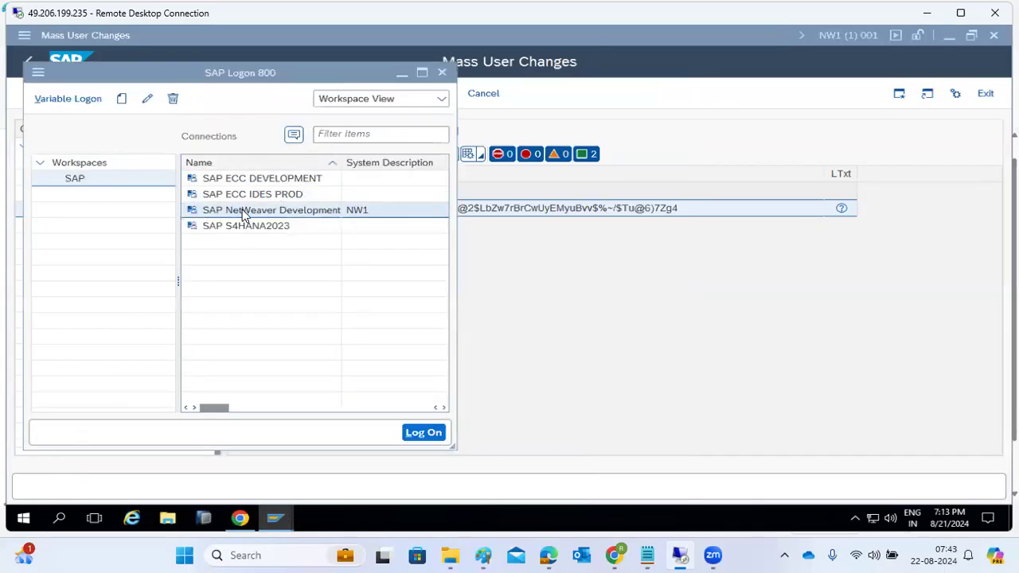
double_click(243, 211)
text(demo2)
key(Tab)
key(Return)
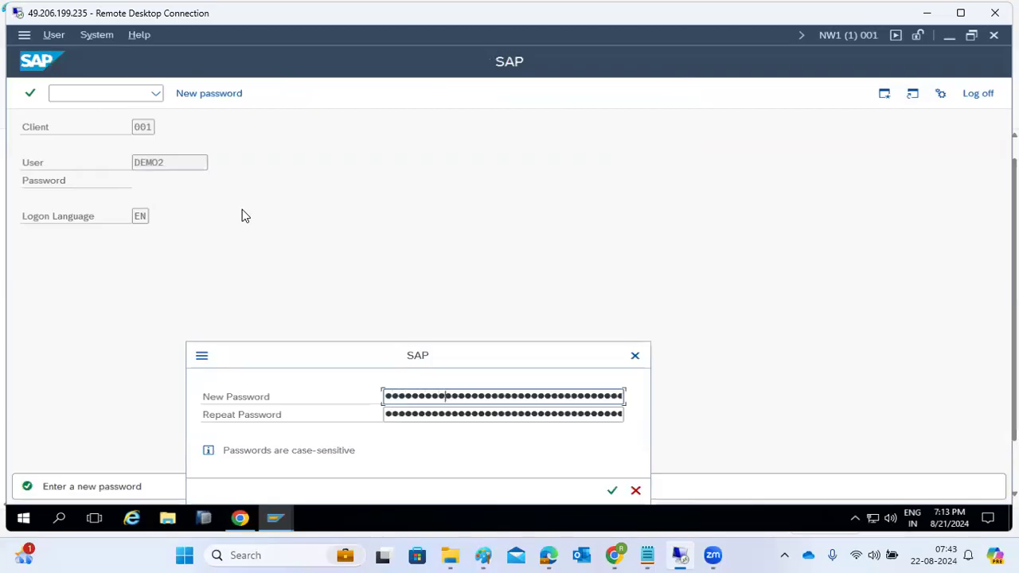
key(Tab)
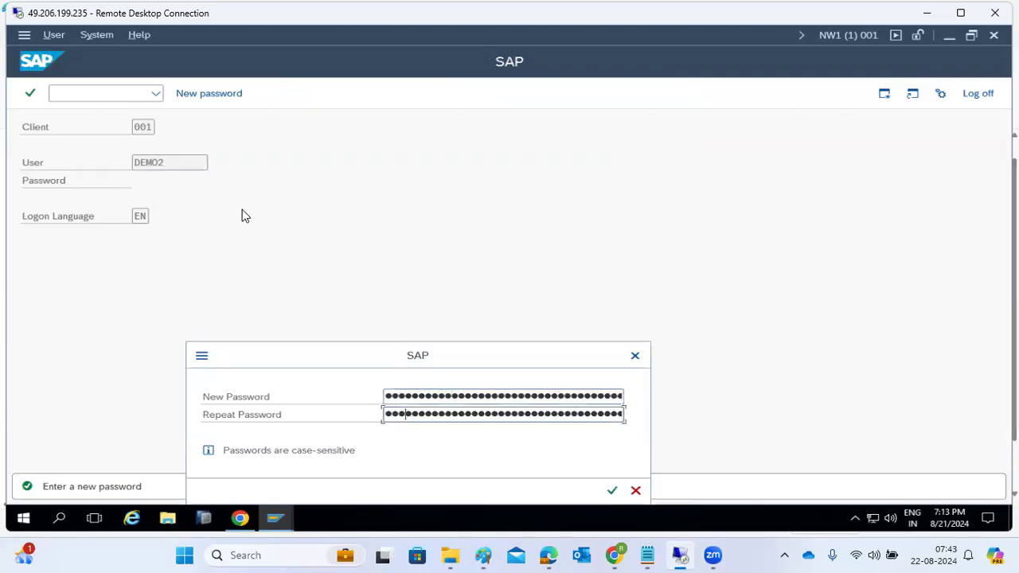
text(••)
key(Return)
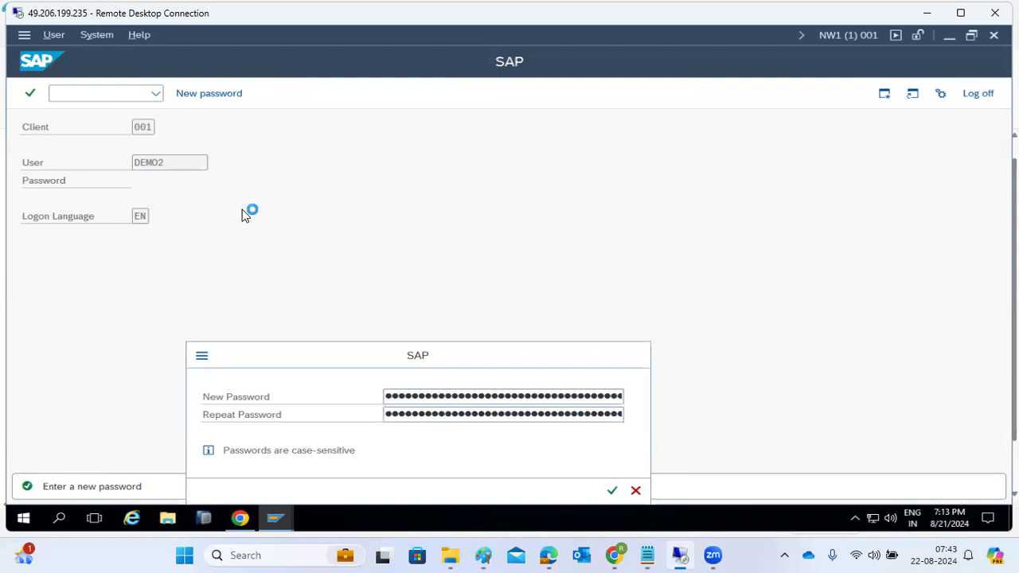
key(Return)
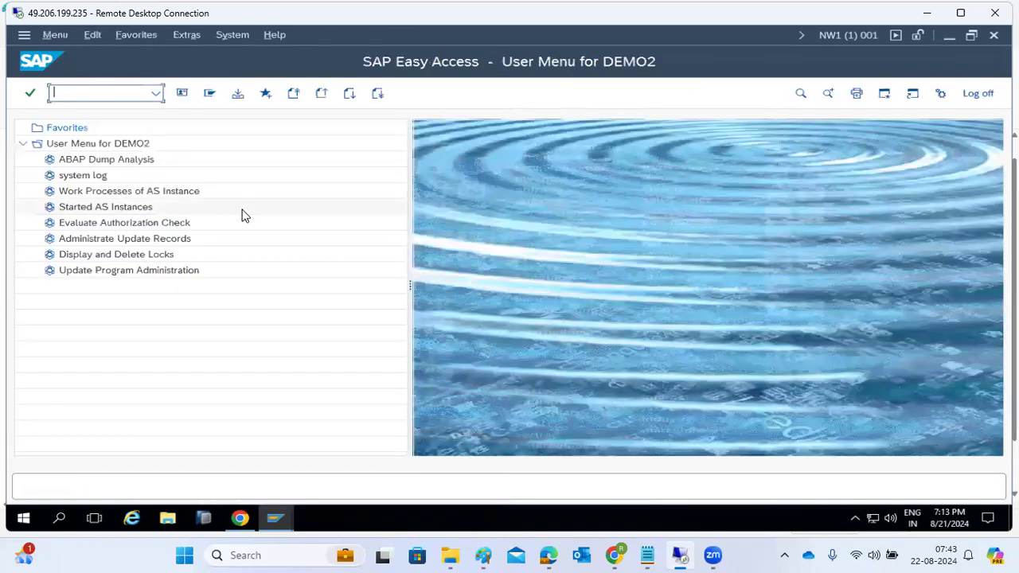
Run SM50 as DEMO2, exit it, and switch back to the Mass User Changes window.
text(sm50)
key(Return)
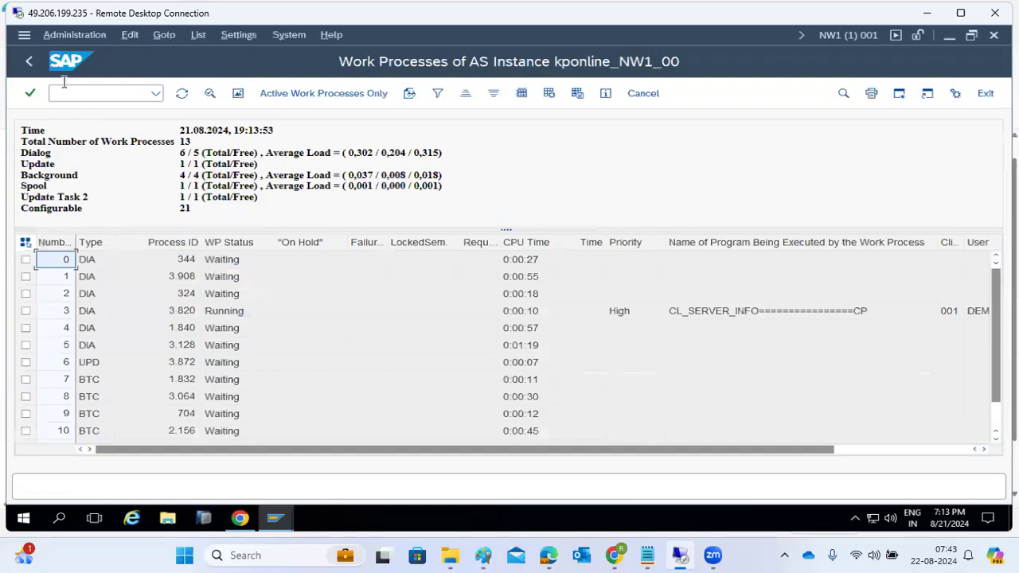
click(29, 60)
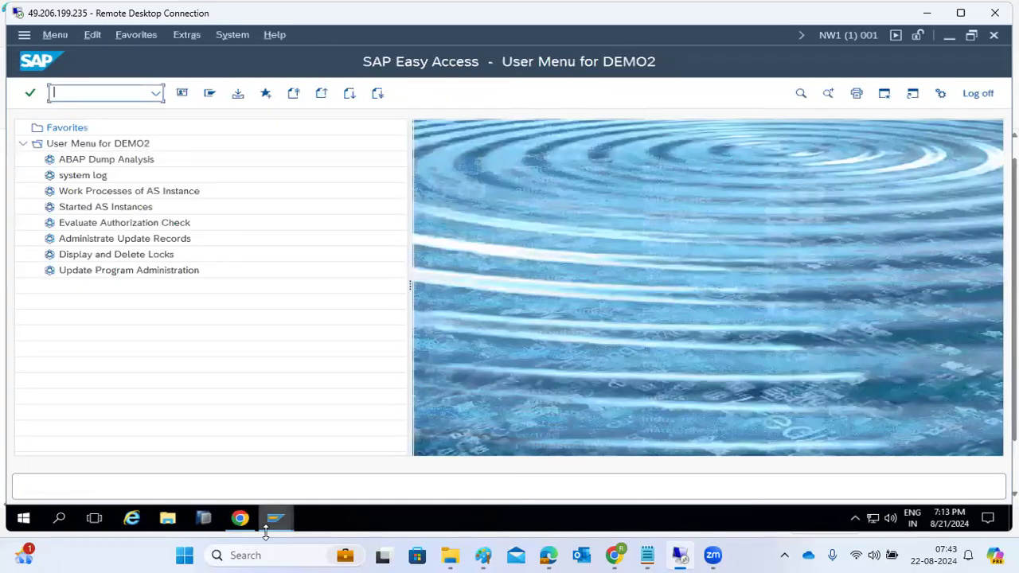
mouse_move(273, 530)
click(496, 470)
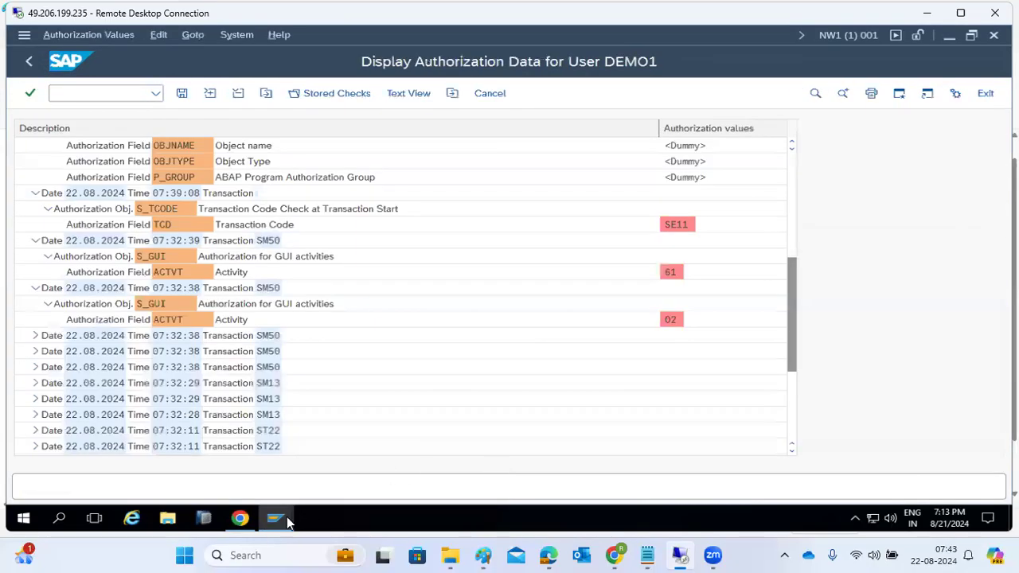
click(191, 469)
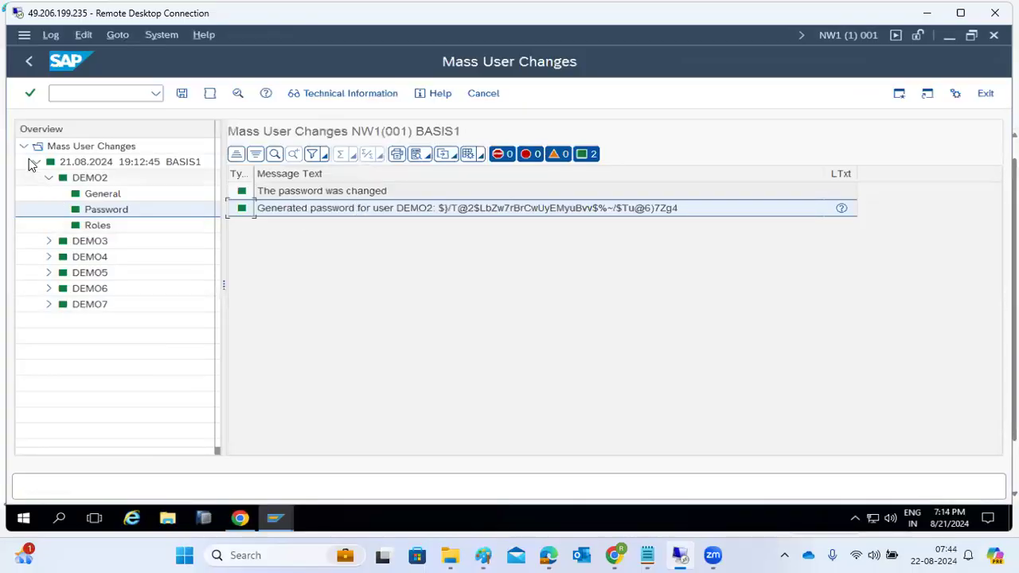
Lock all listed demo users with Lock/Unlock, back out to Easy Access, and switch to Paint.
click(30, 62)
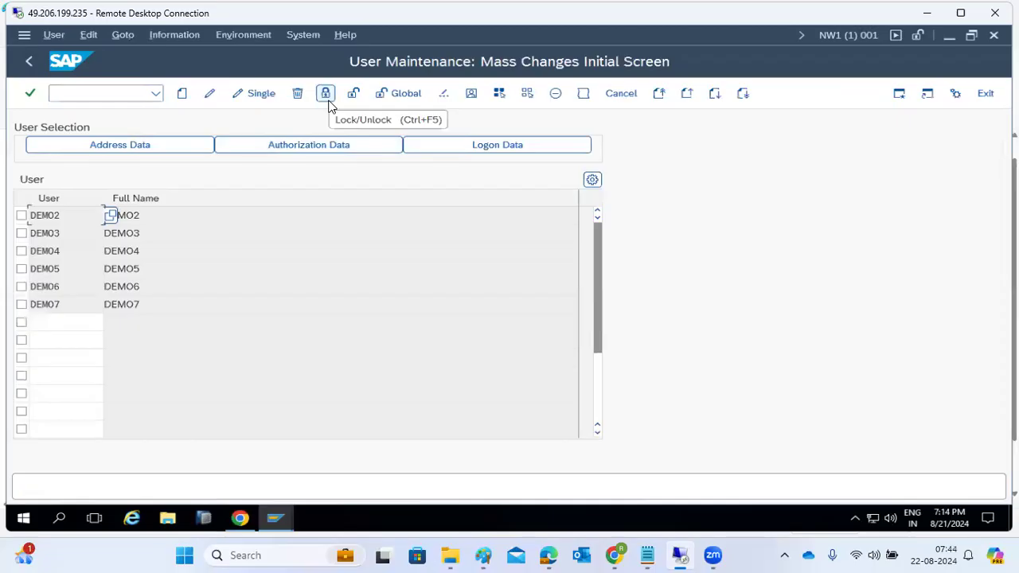
click(328, 102)
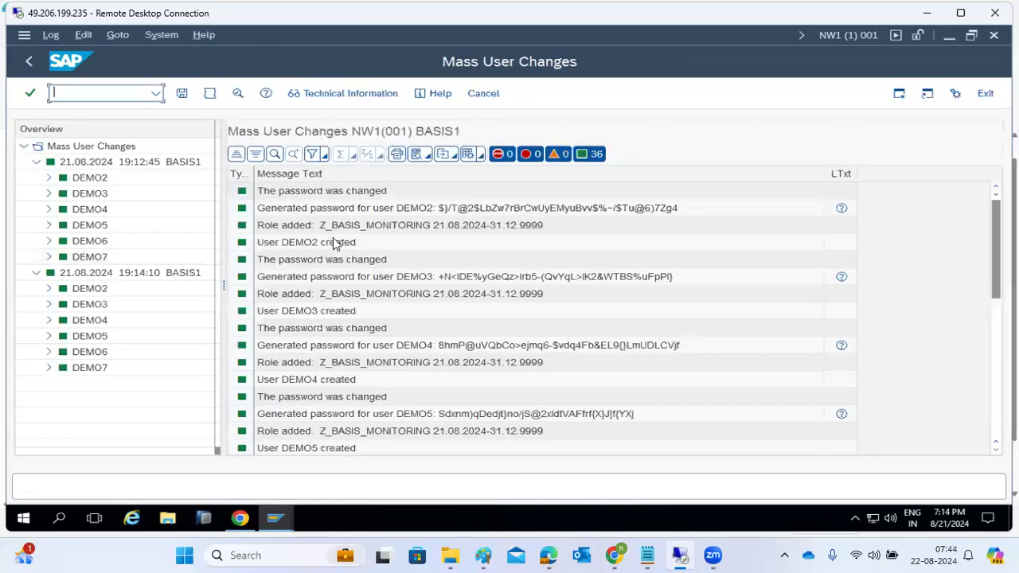
click(31, 62)
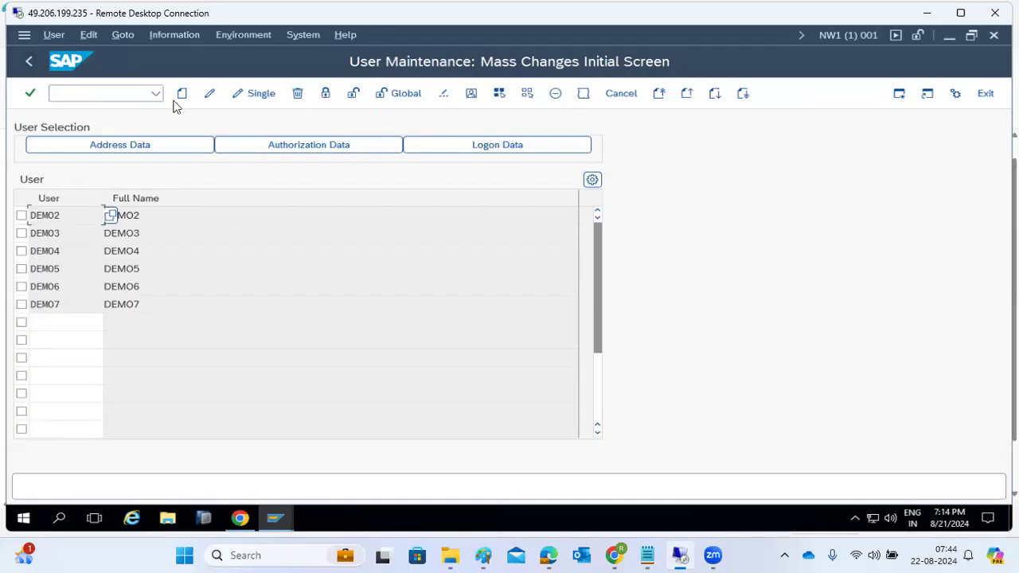
click(29, 62)
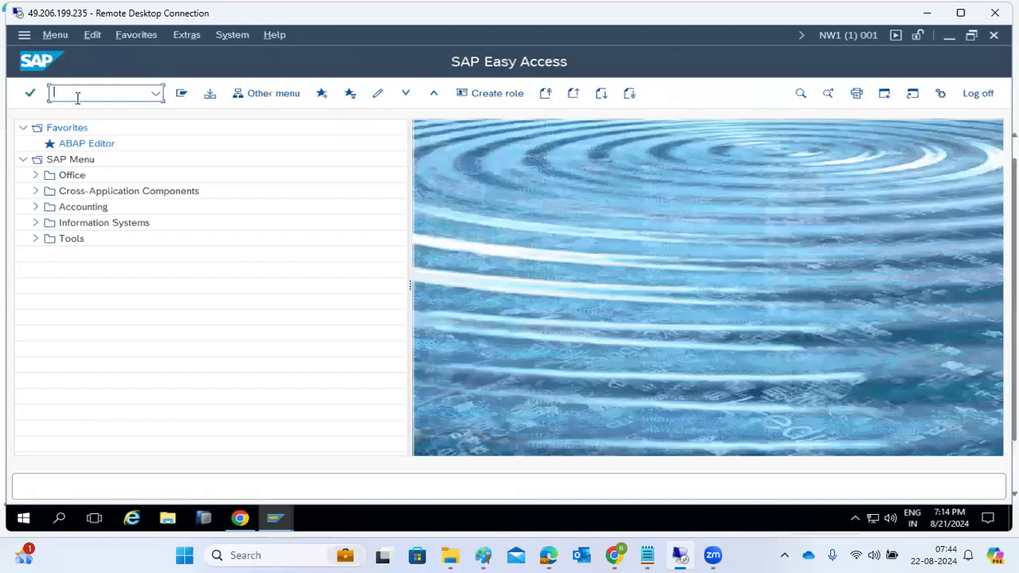
click(482, 553)
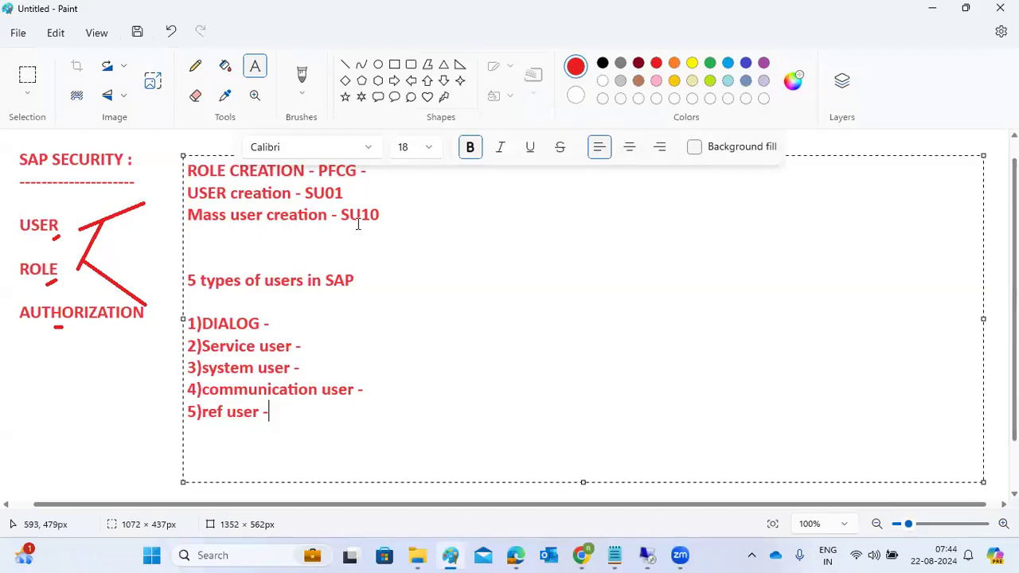
Add a Paint text box reading 'EWZ5 -' right of the user-types list, then return to SAP.
click(405, 289)
drag(440, 197, 977, 393)
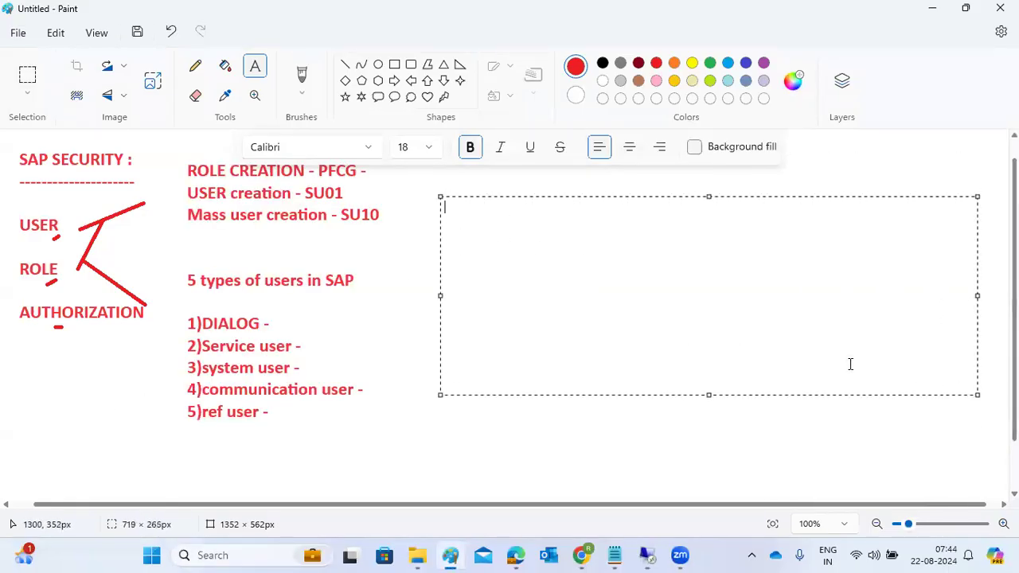
text(EWZ5 -)
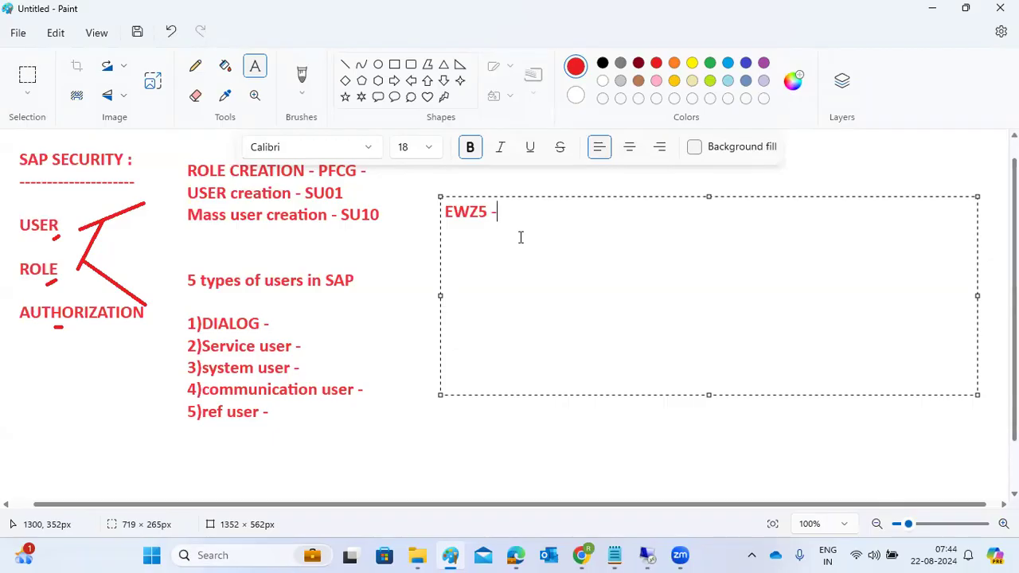
click(646, 555)
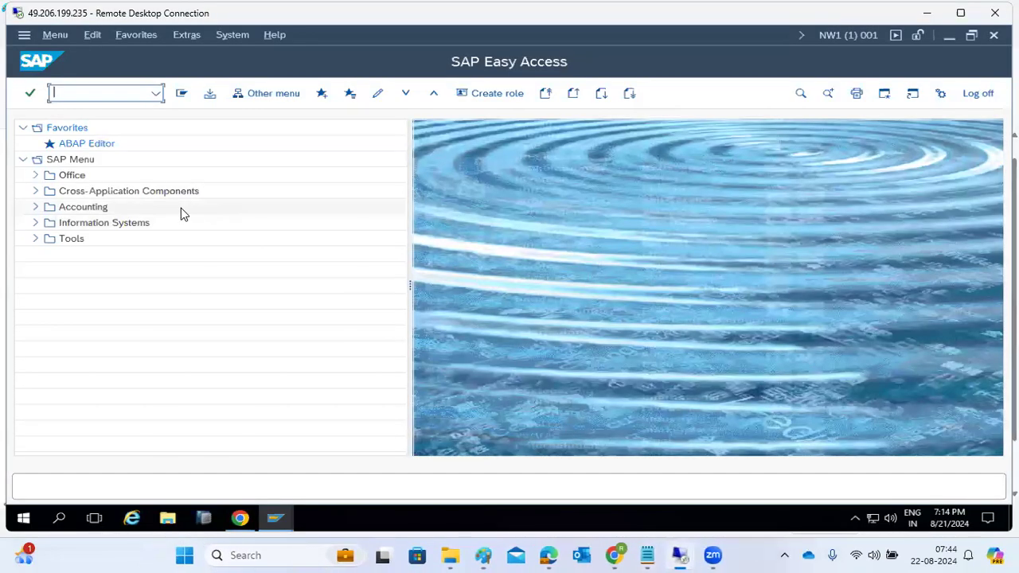
Try transaction ew5, then log on to SAP ECC DEVELOPMENT with the basis user.
text(ew)
text(5)
key(Return)
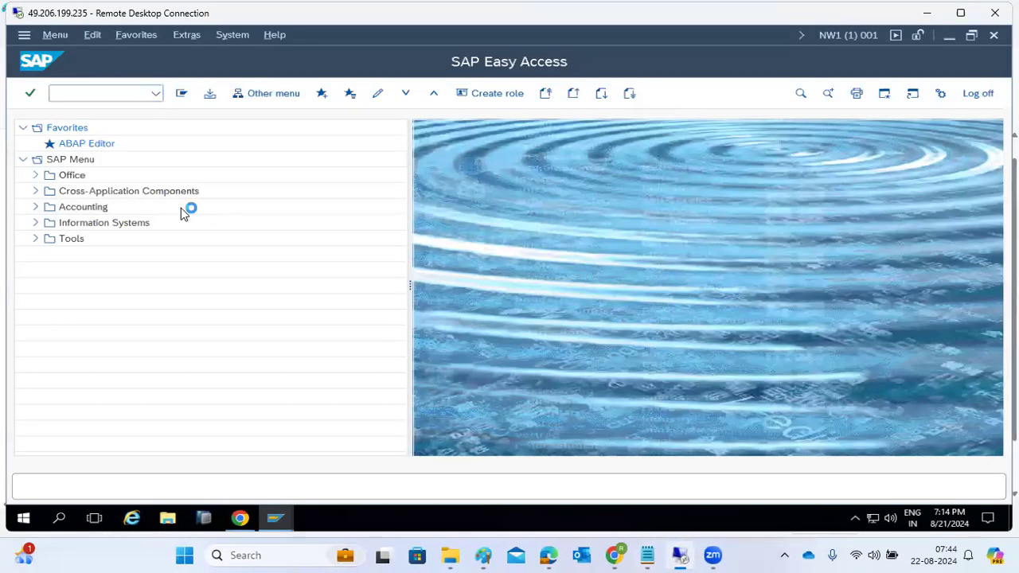
click(269, 518)
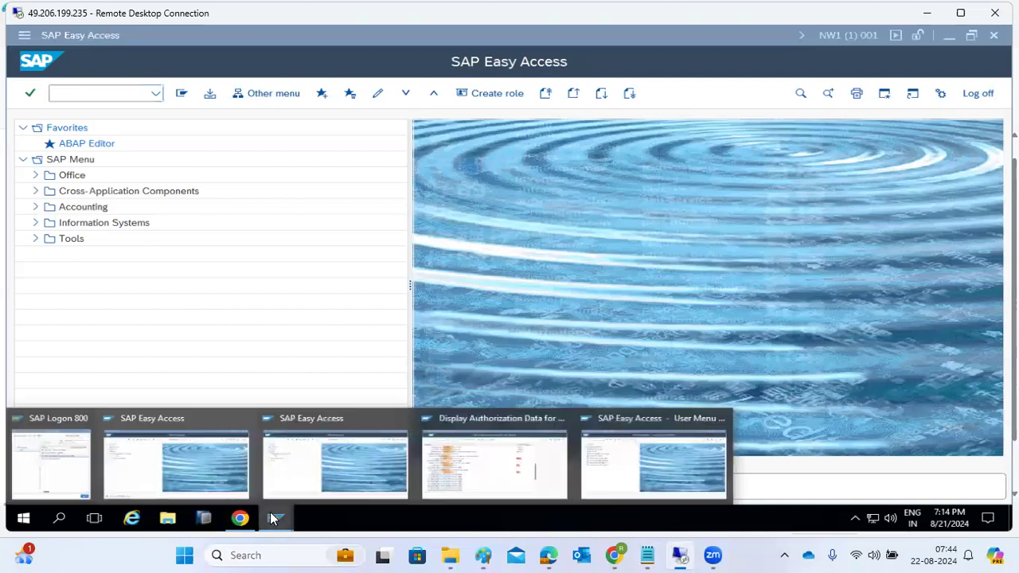
click(53, 466)
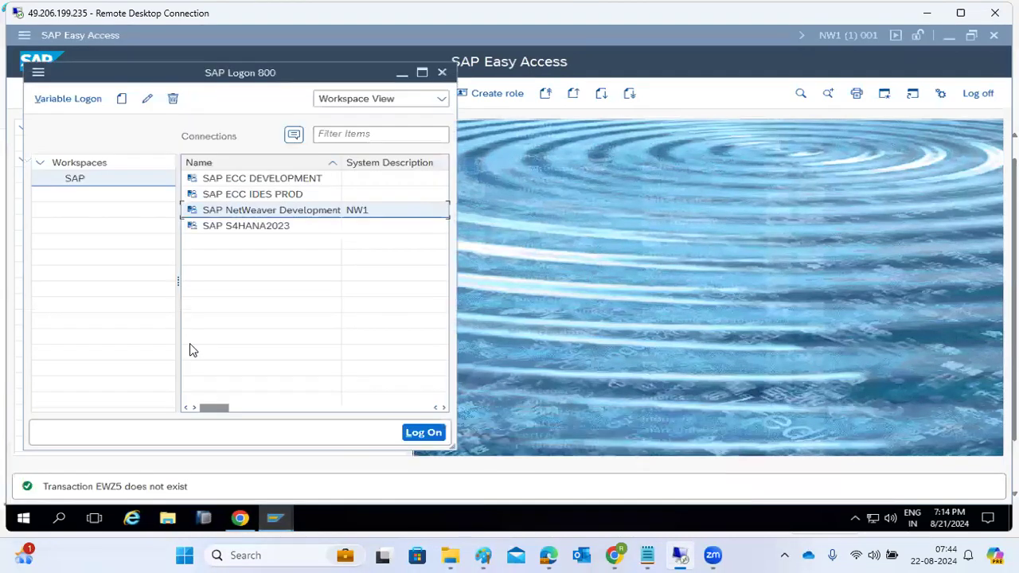
double_click(223, 181)
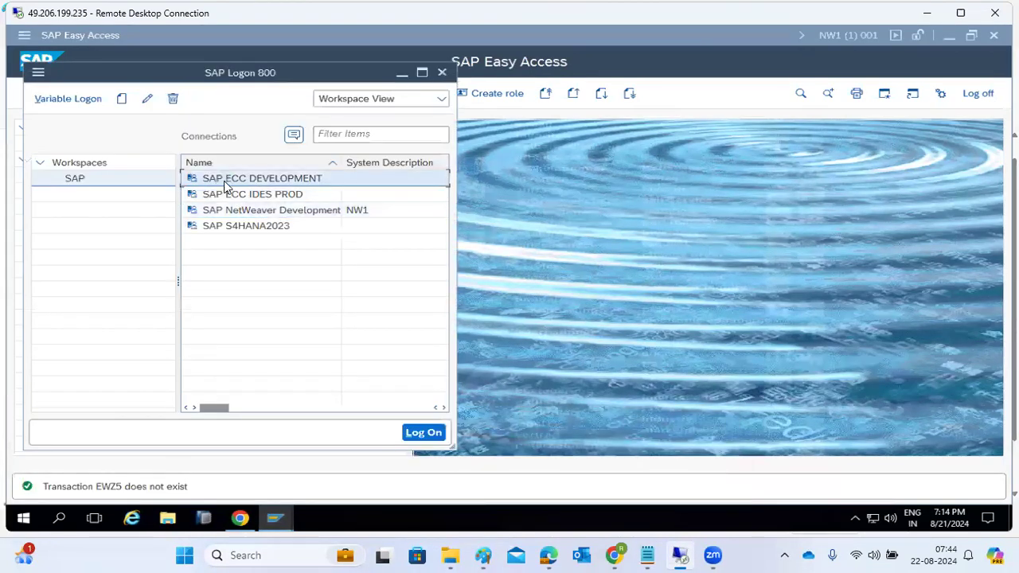
text(basis)
key(Tab)
text(●●●●●●●●●●)
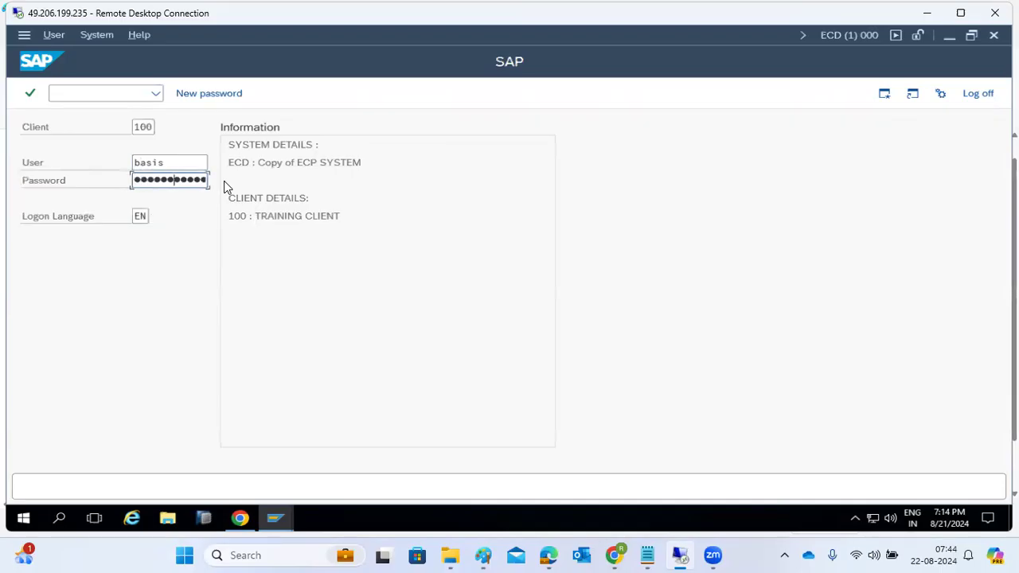
key(Return)
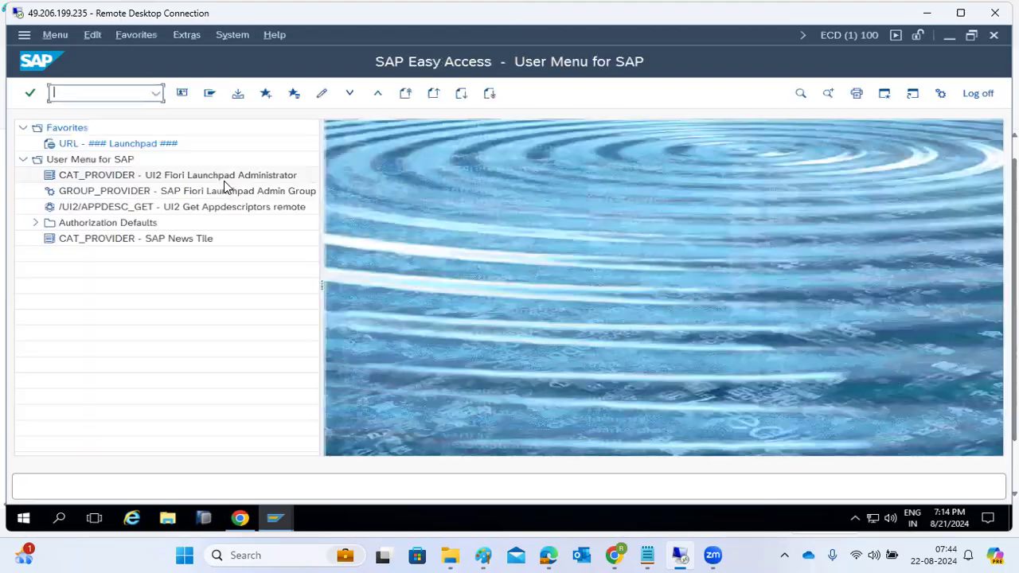
Run EWZ5 from recent transactions, scroll the lock and unlock users list, and exit.
click(155, 93)
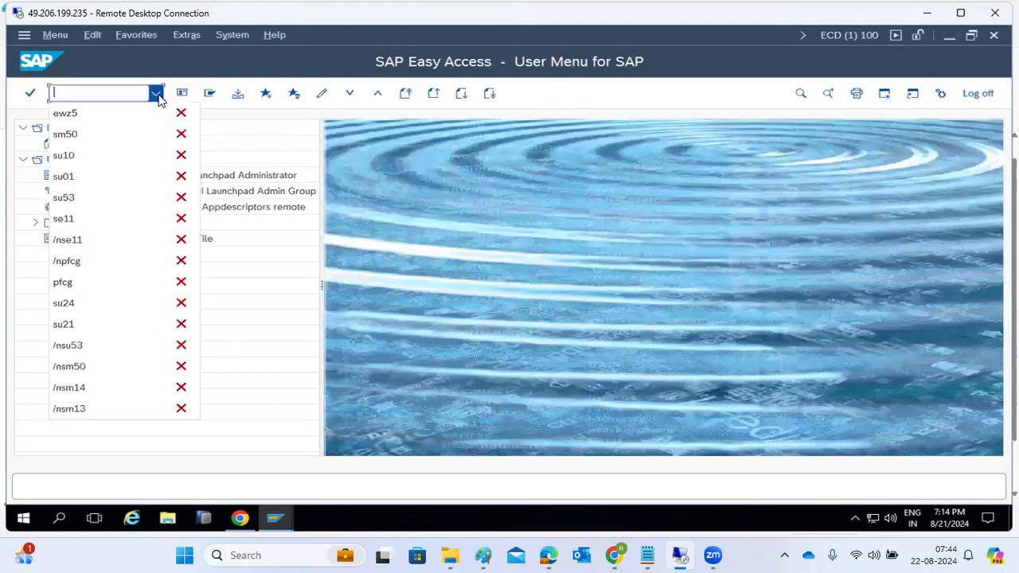
click(131, 113)
key(Return)
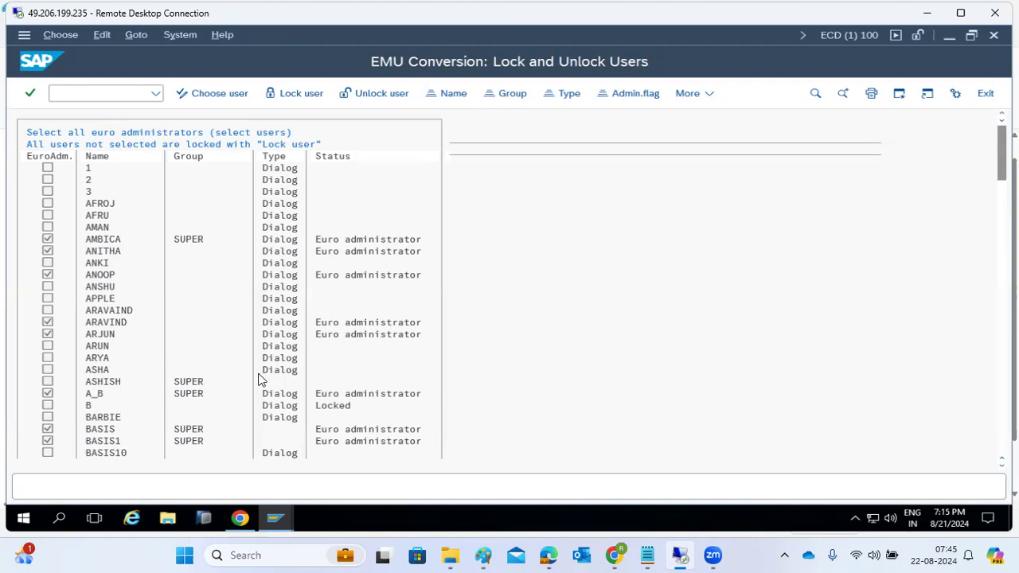
scroll(259, 380, down, 3)
scroll(258, 380, down, 6)
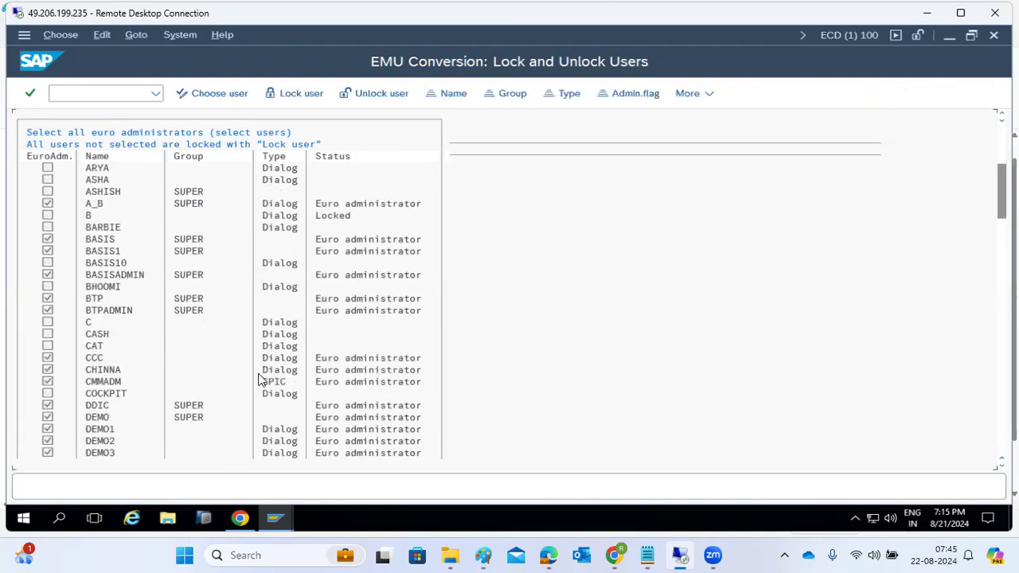
scroll(258, 380, down, 1)
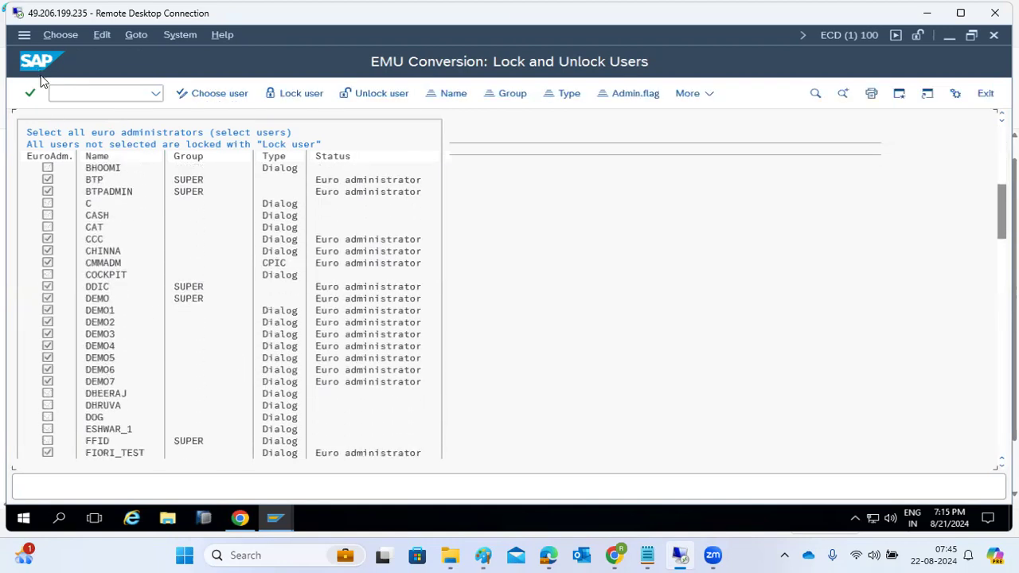
click(984, 95)
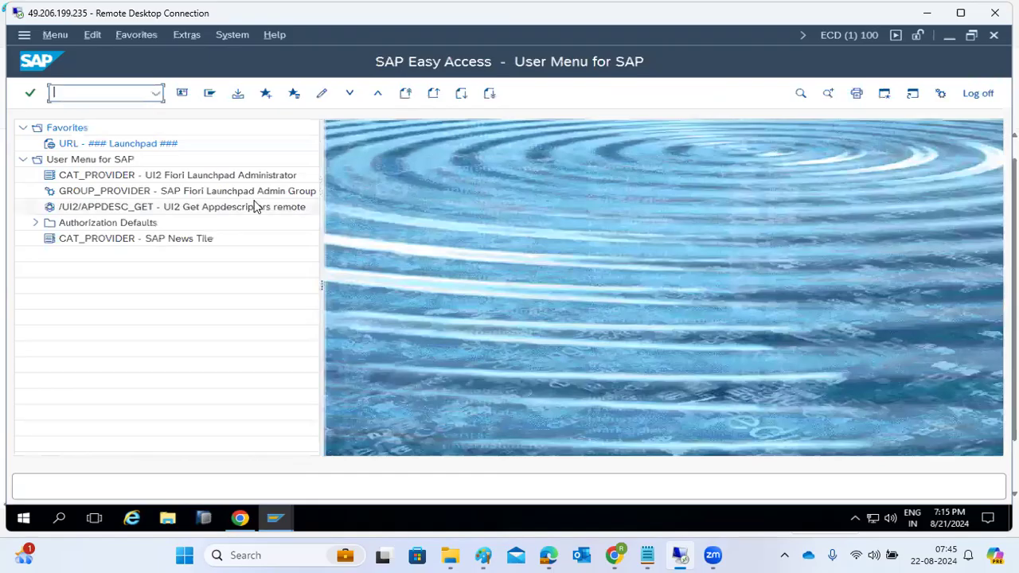
Launch the SUIM User Information System in both open SAP sessions.
click(280, 517)
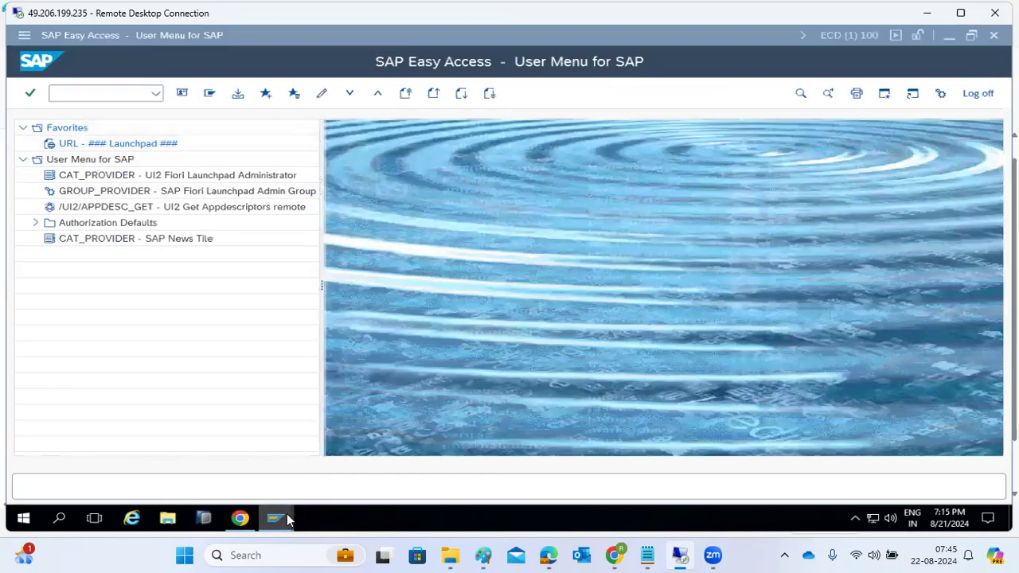
click(495, 452)
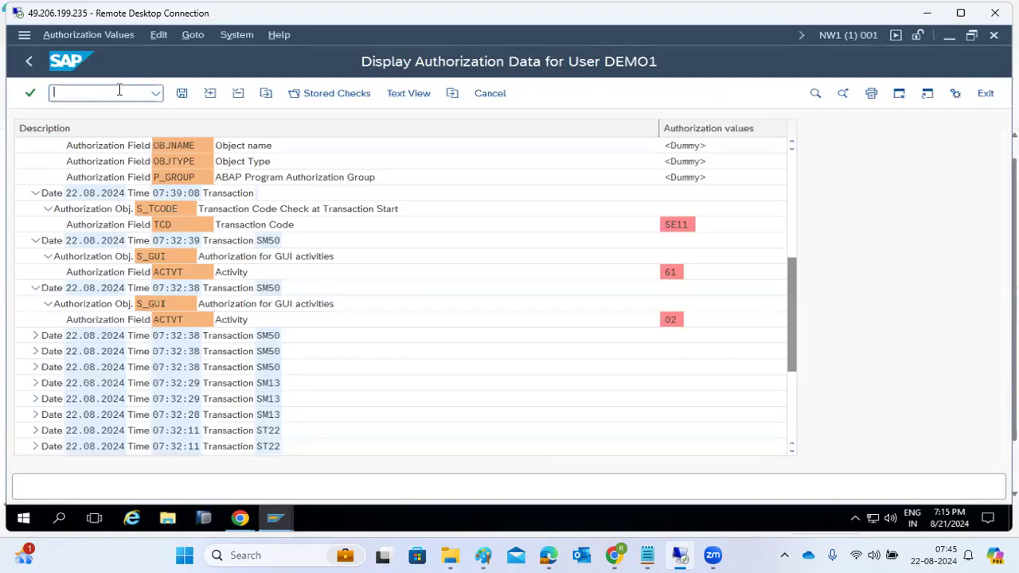
text(/nsuim)
key(Return)
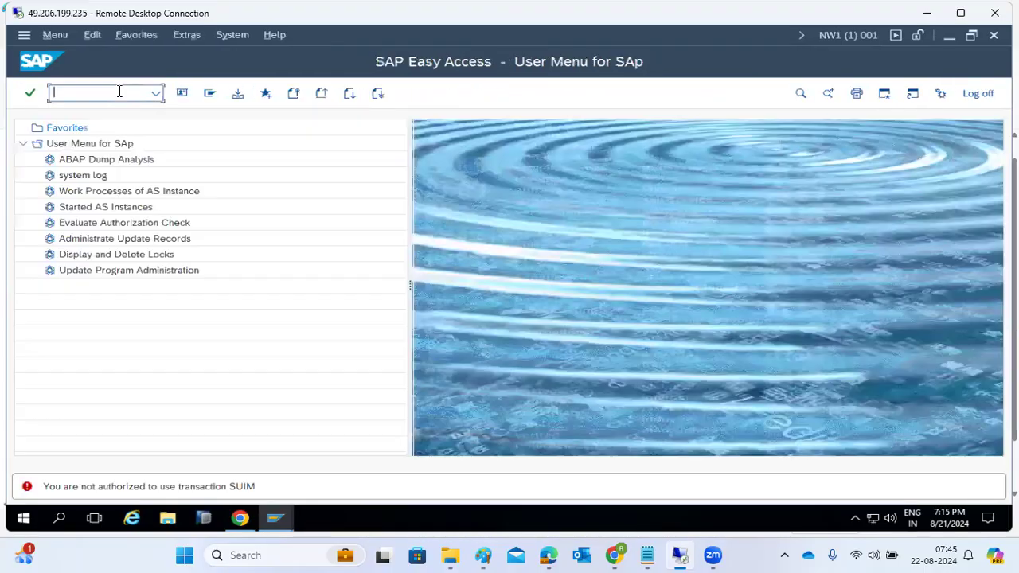
click(275, 518)
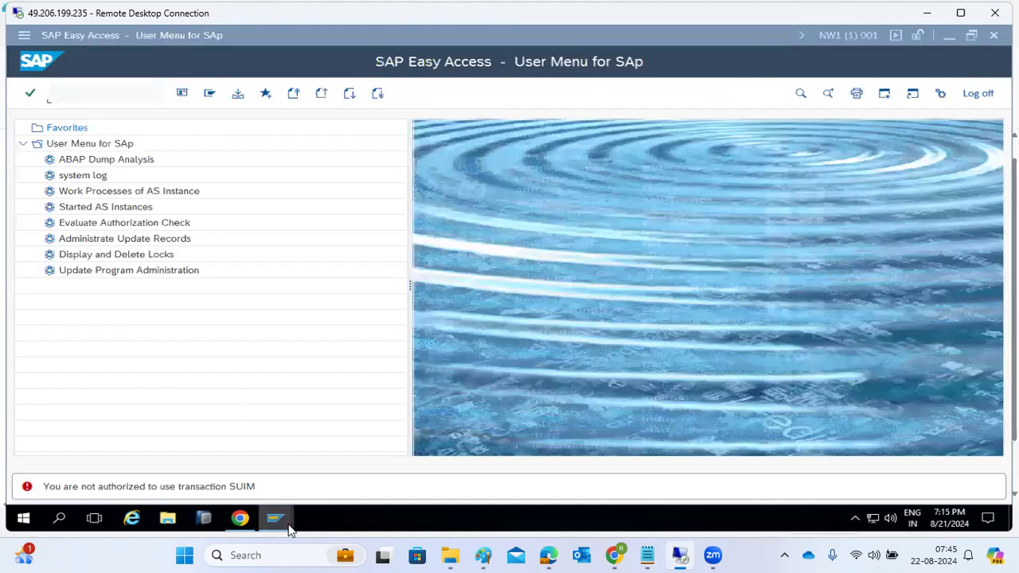
click(174, 465)
text(suim)
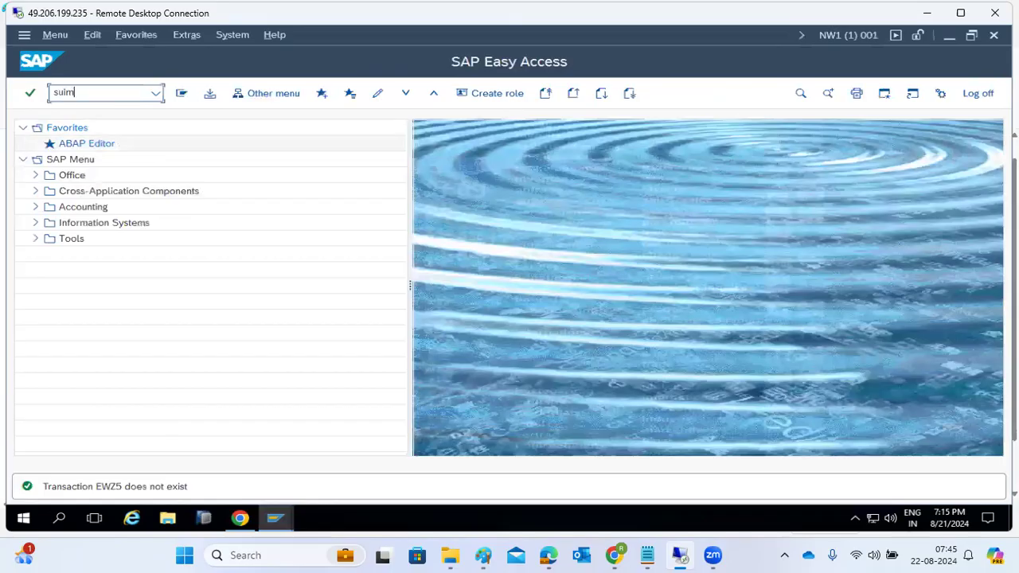
key(Return)
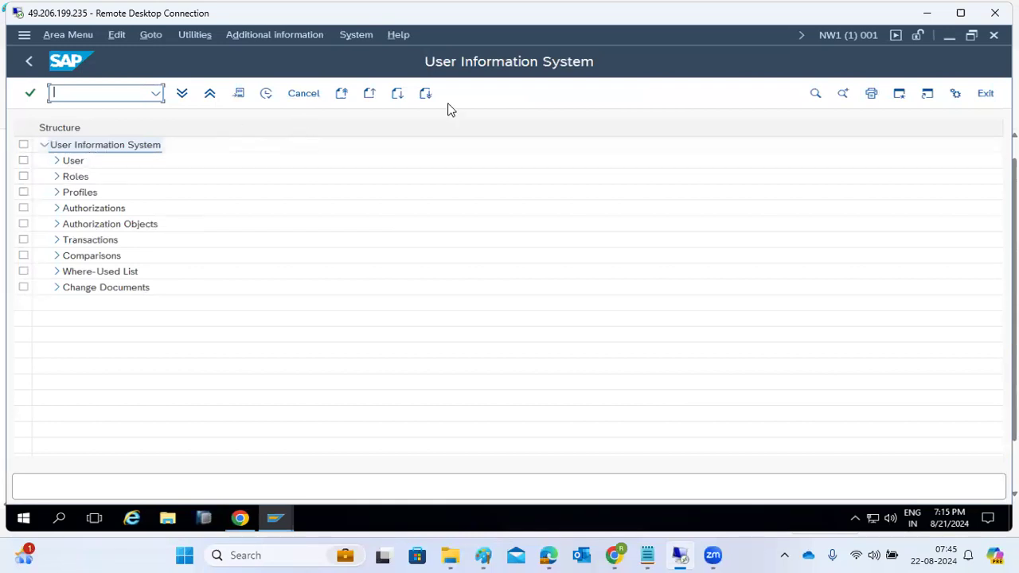
Run the By Logon Date and Password Change report and browse its 52 users' logon and lock details.
click(56, 161)
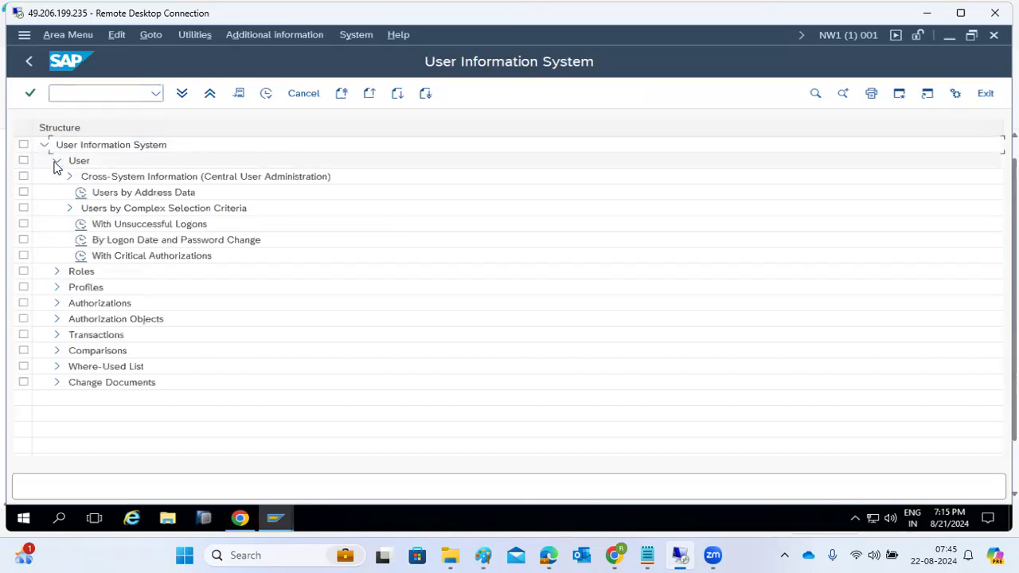
double_click(80, 242)
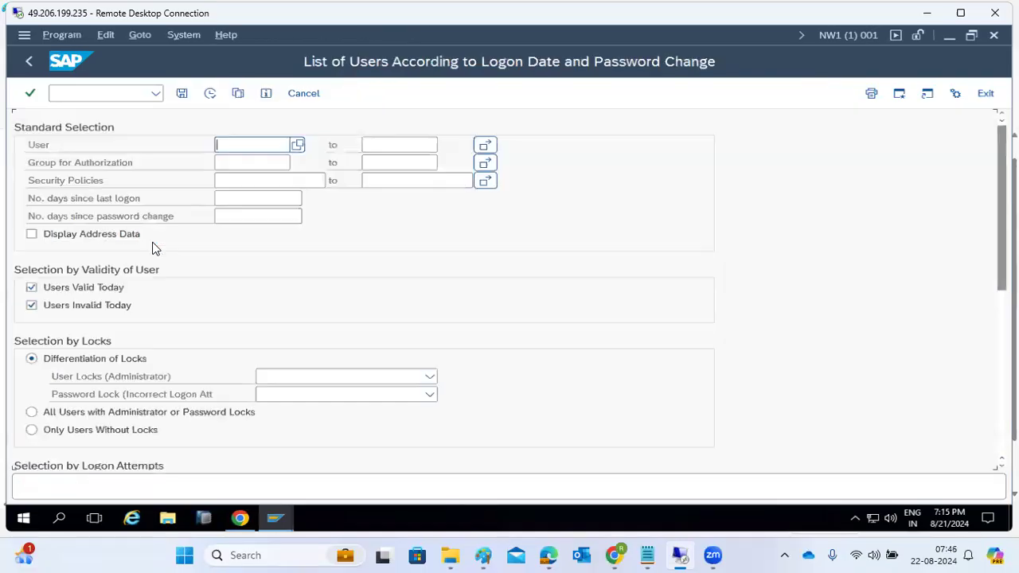
click(210, 94)
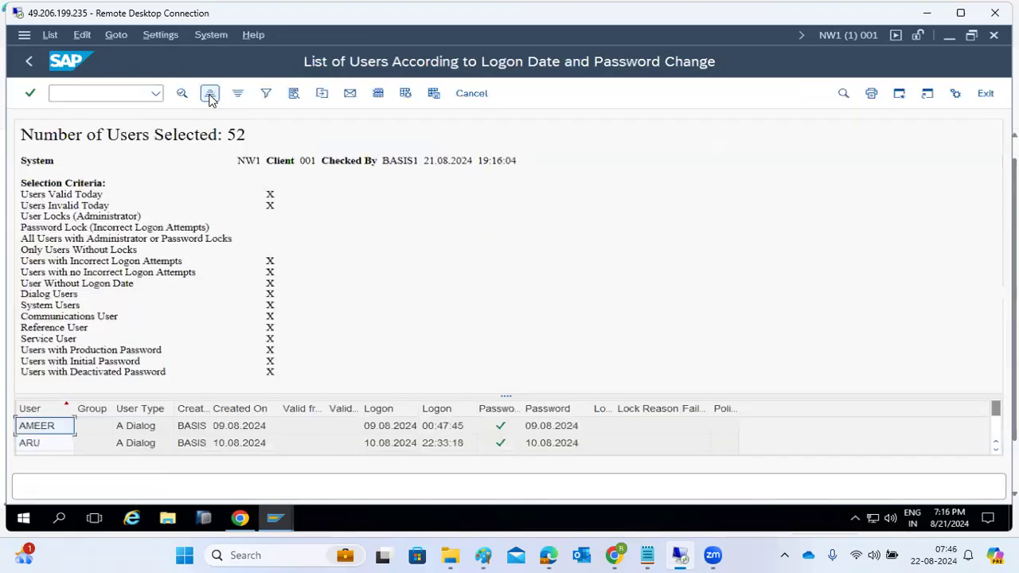
drag(506, 395, 506, 294)
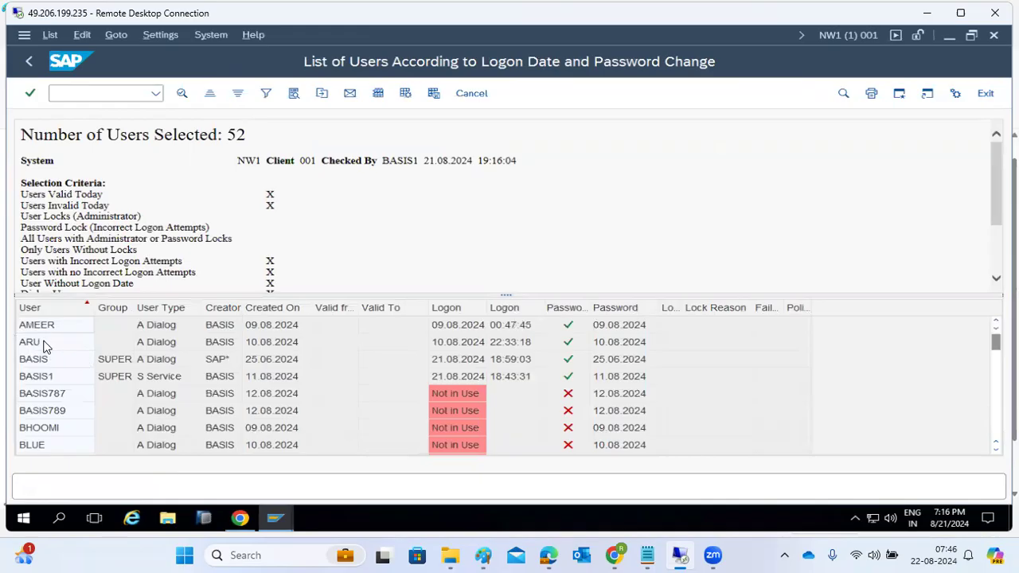
click(56, 377)
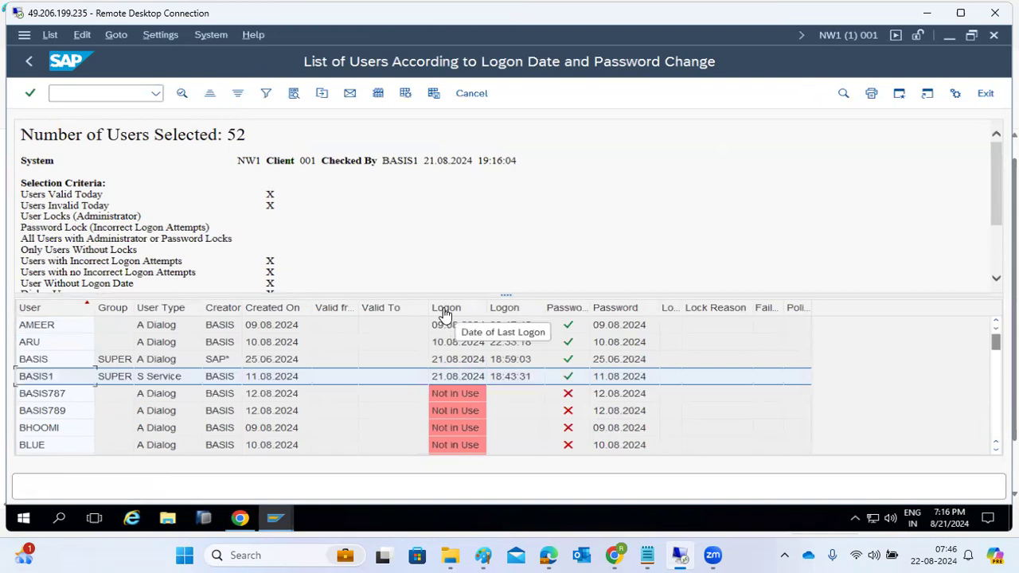
scroll(446, 410, down, 5)
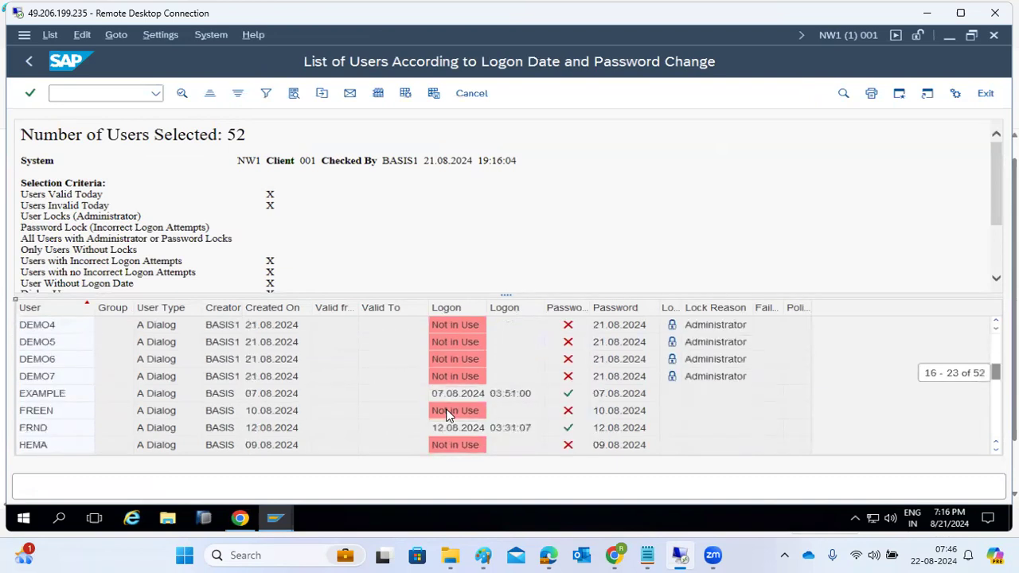
scroll(445, 364, down, 3)
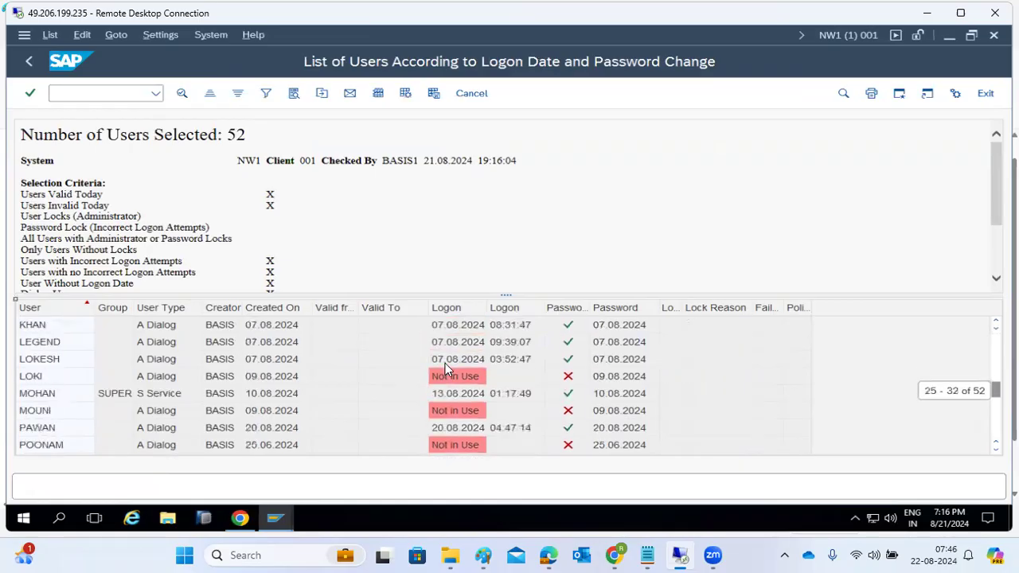
scroll(445, 363, down, 7)
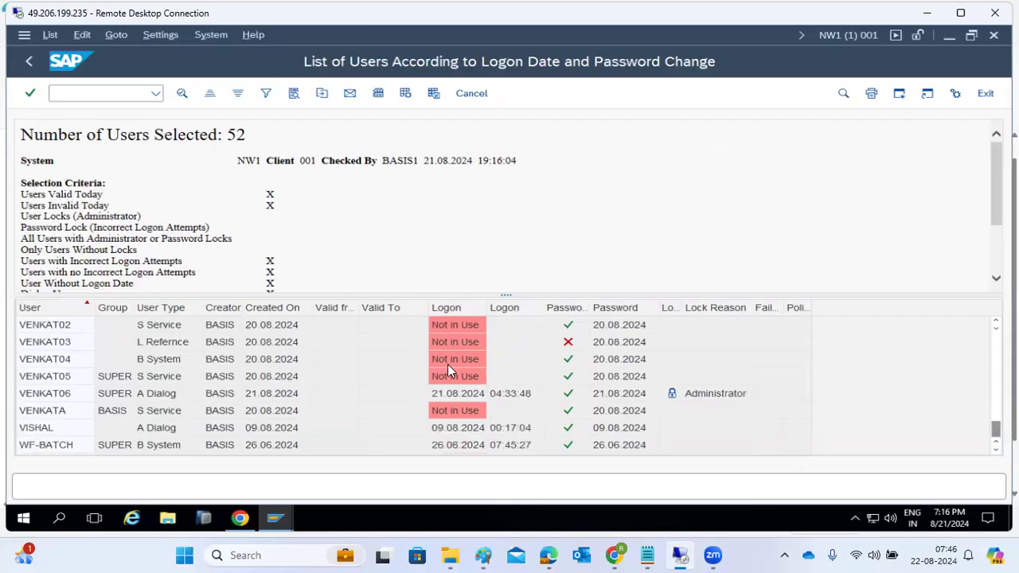
click(712, 397)
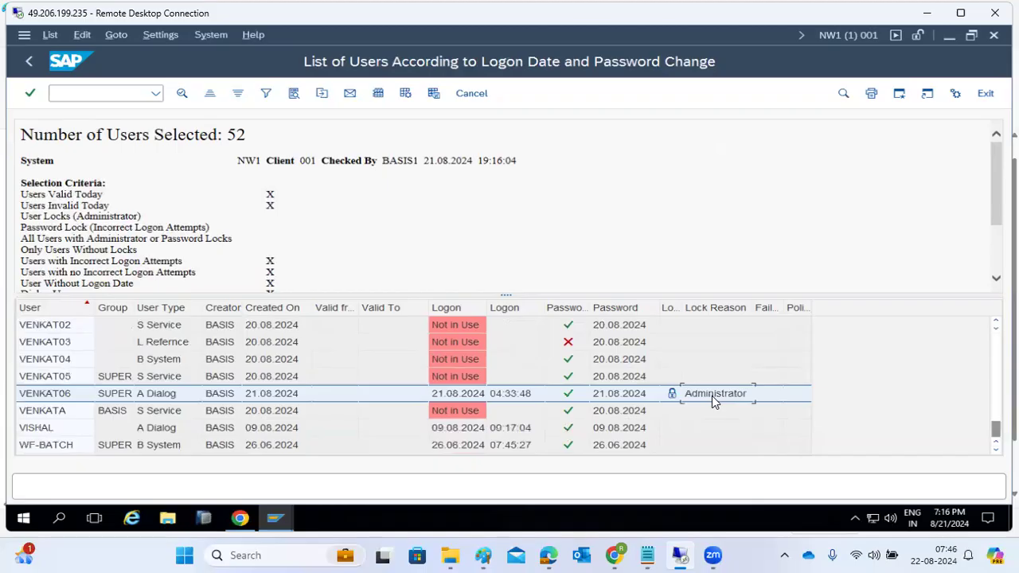
click(30, 64)
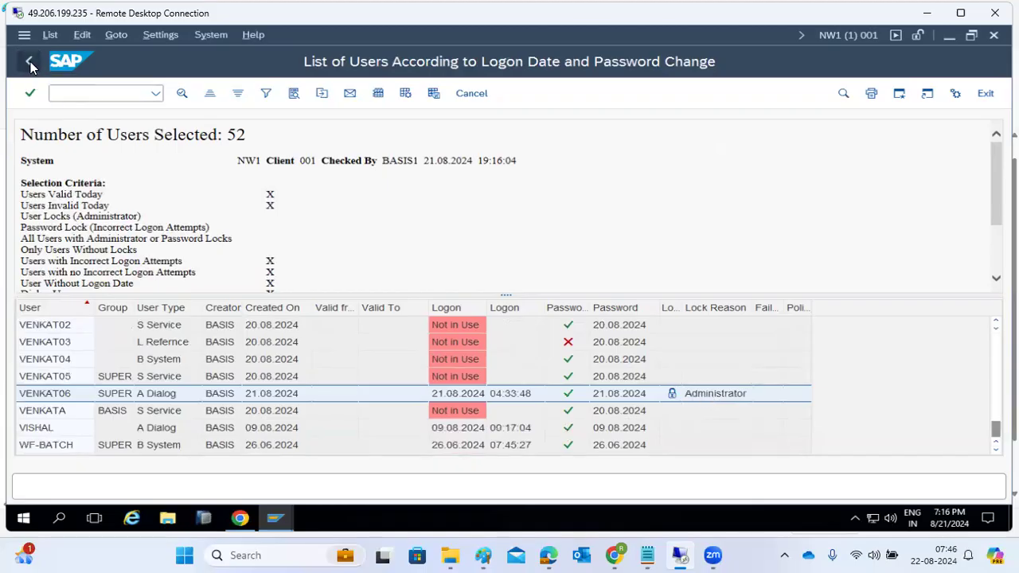
Open the With Unsuccessful Logons report, note DDIC locked for failed logons, and go back.
click(30, 63)
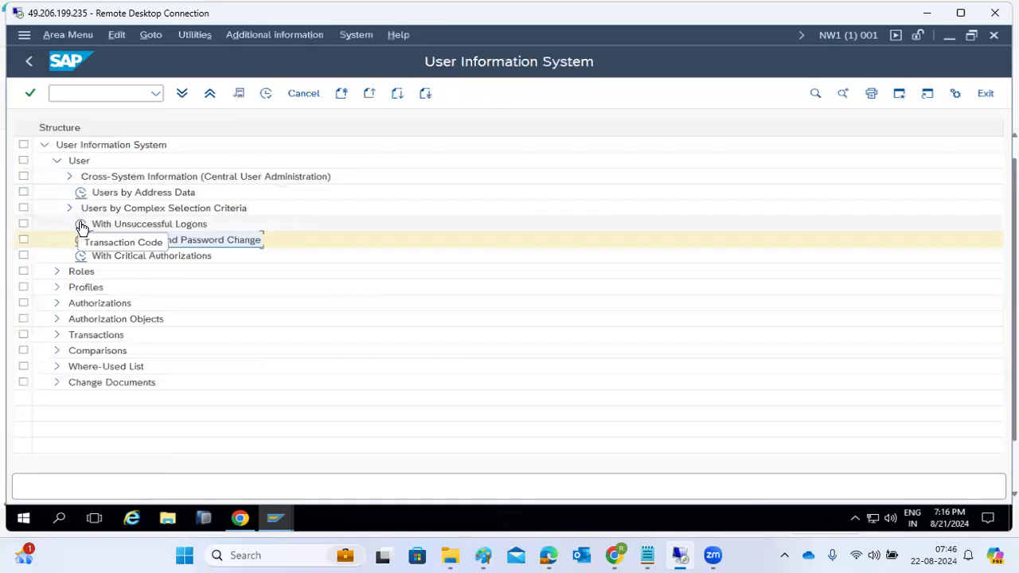
double_click(82, 226)
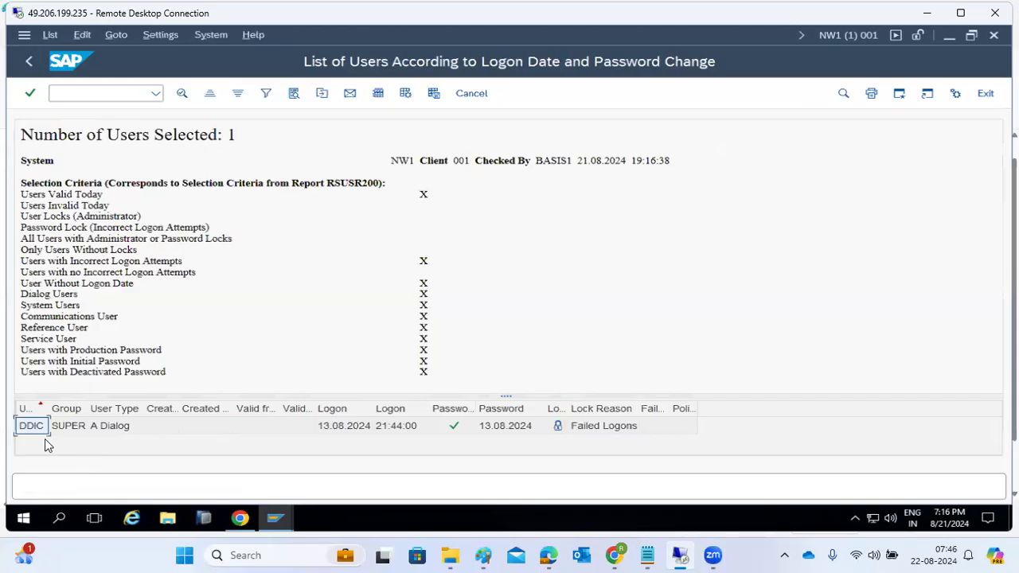
click(617, 425)
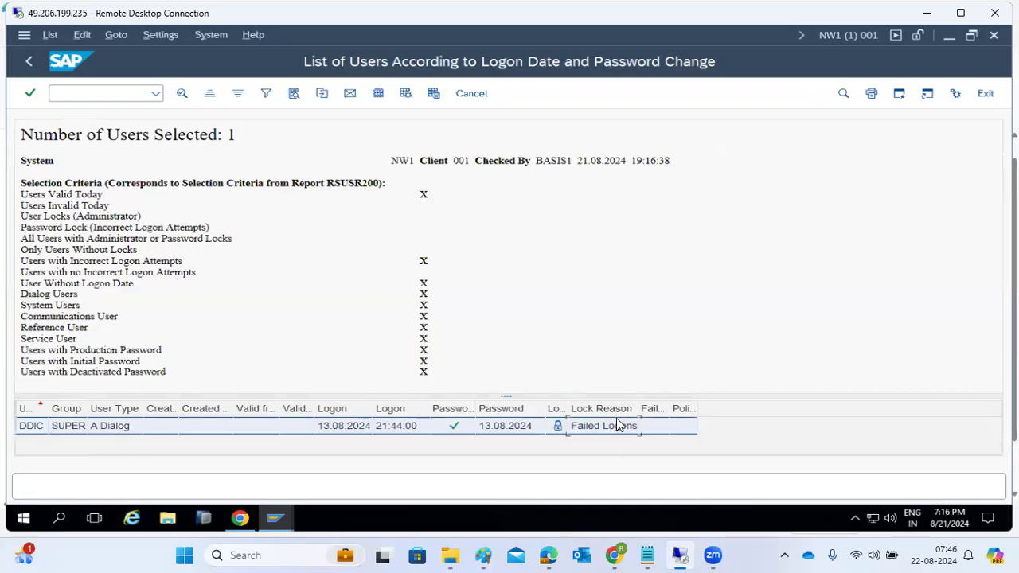
click(25, 67)
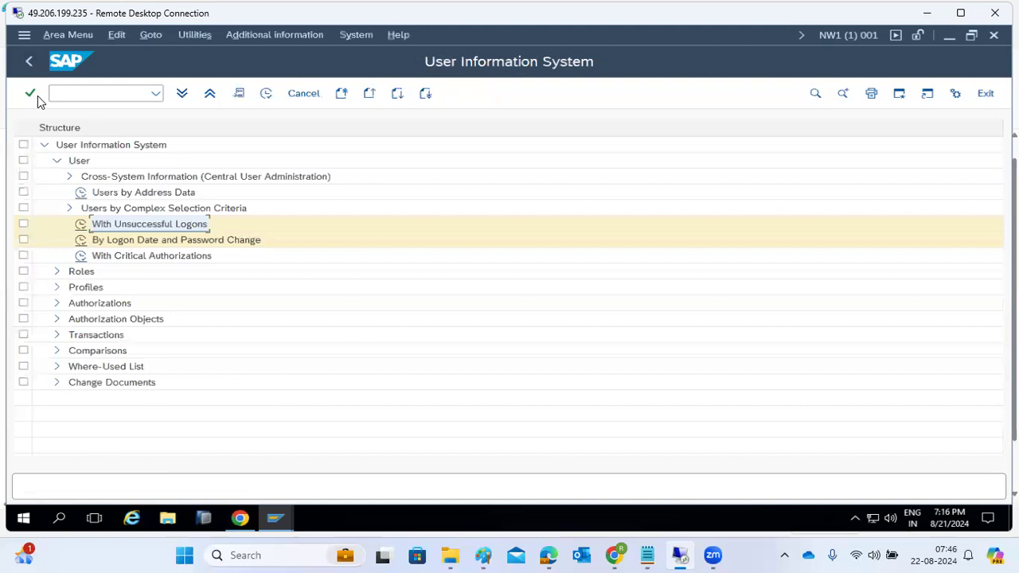
Search single roles for Z_BASIS_MONITORING authorization data, scroll the results, and back out twice.
click(56, 272)
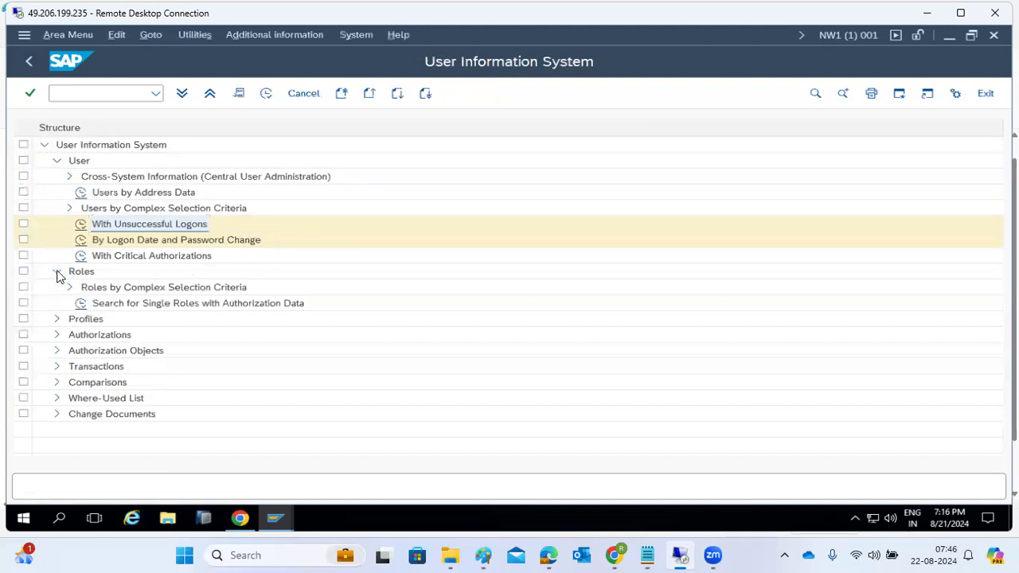
double_click(82, 306)
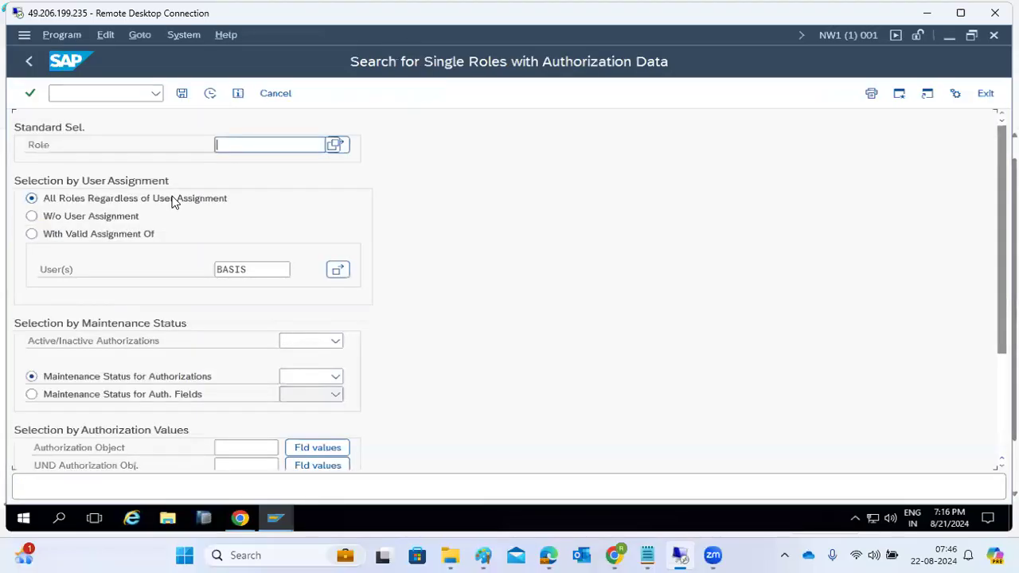
text(Z_BASIS_MONITORING)
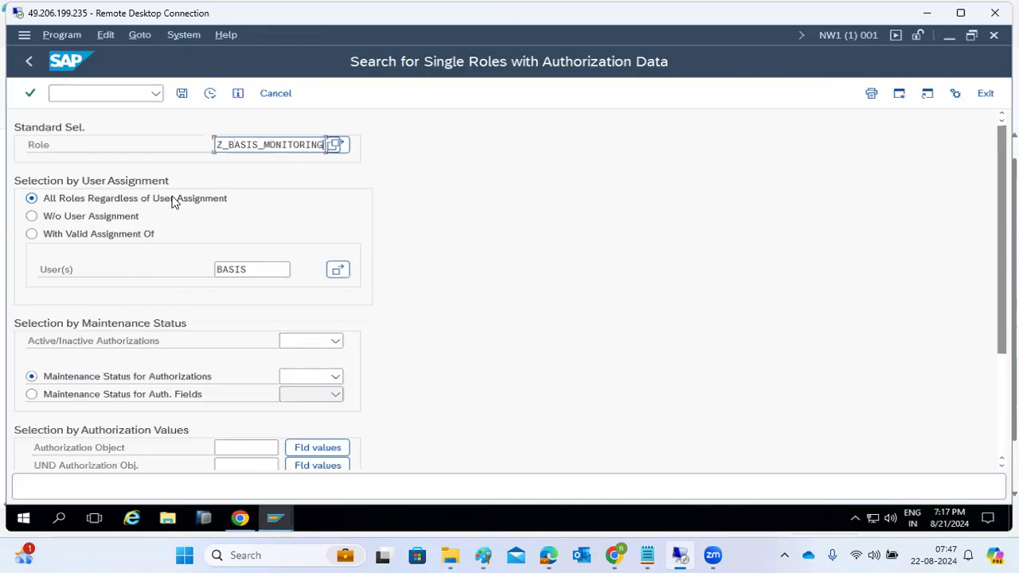
click(210, 95)
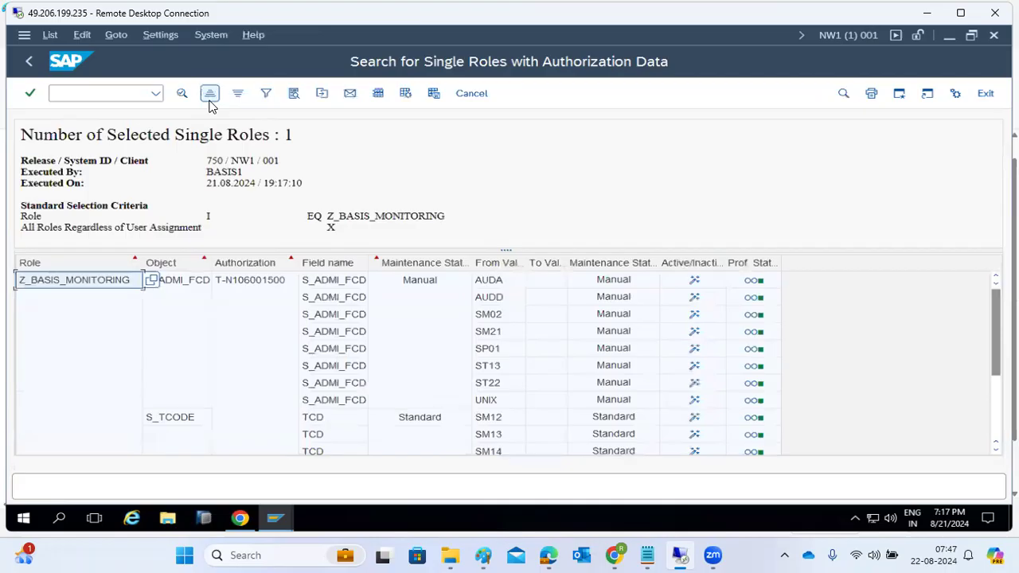
scroll(214, 385, down, 1)
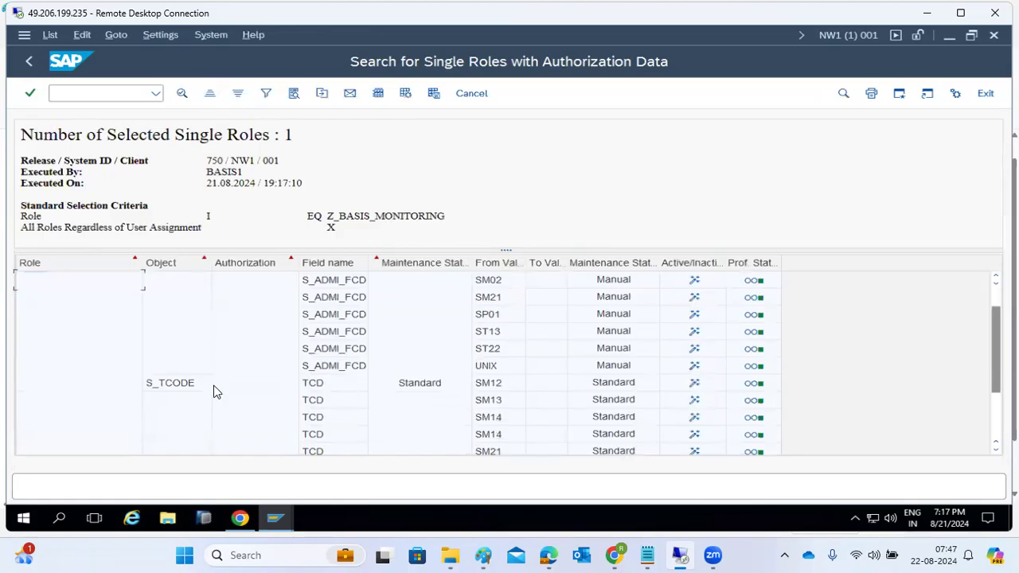
scroll(213, 386, down, 2)
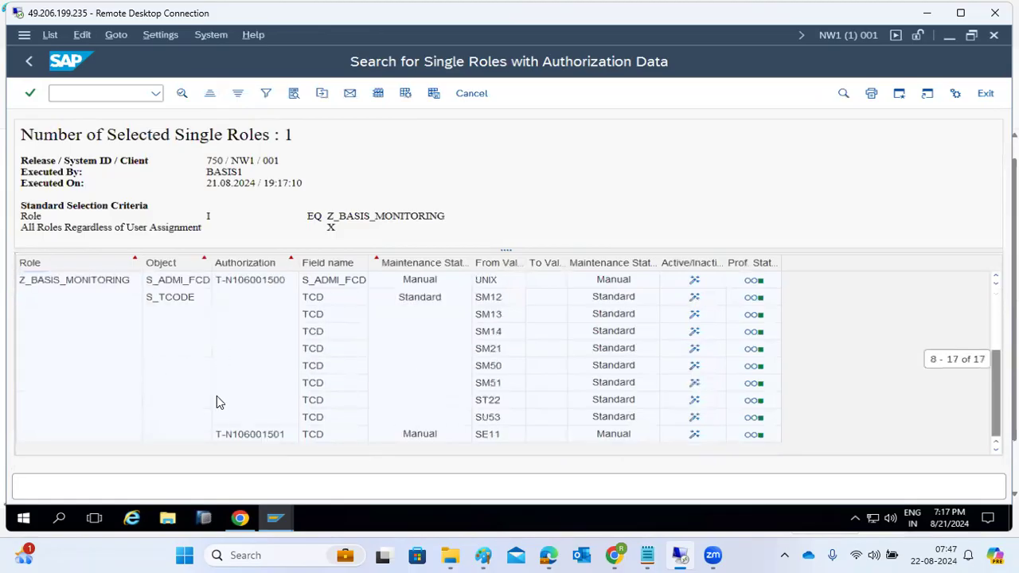
click(31, 62)
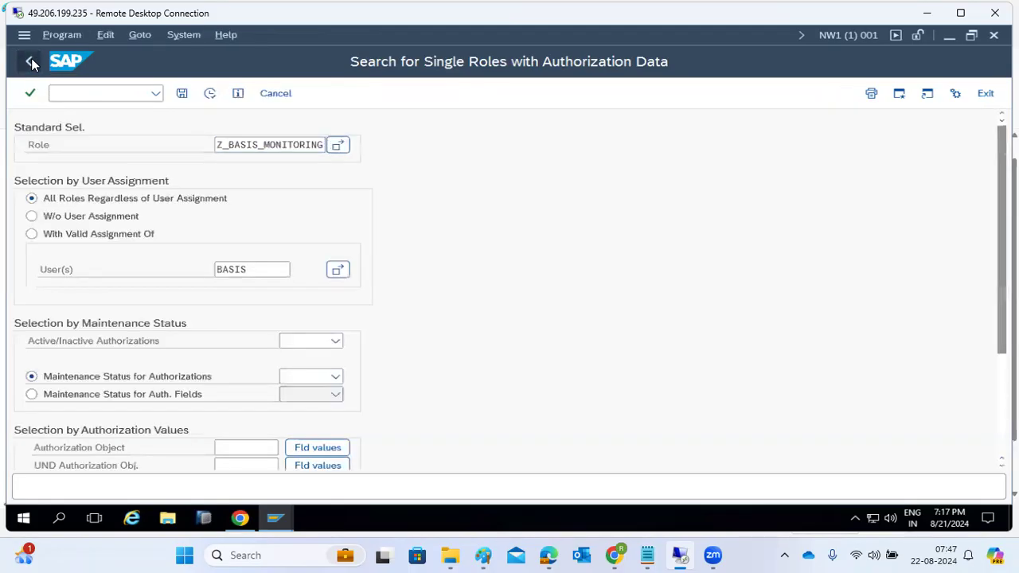
click(30, 62)
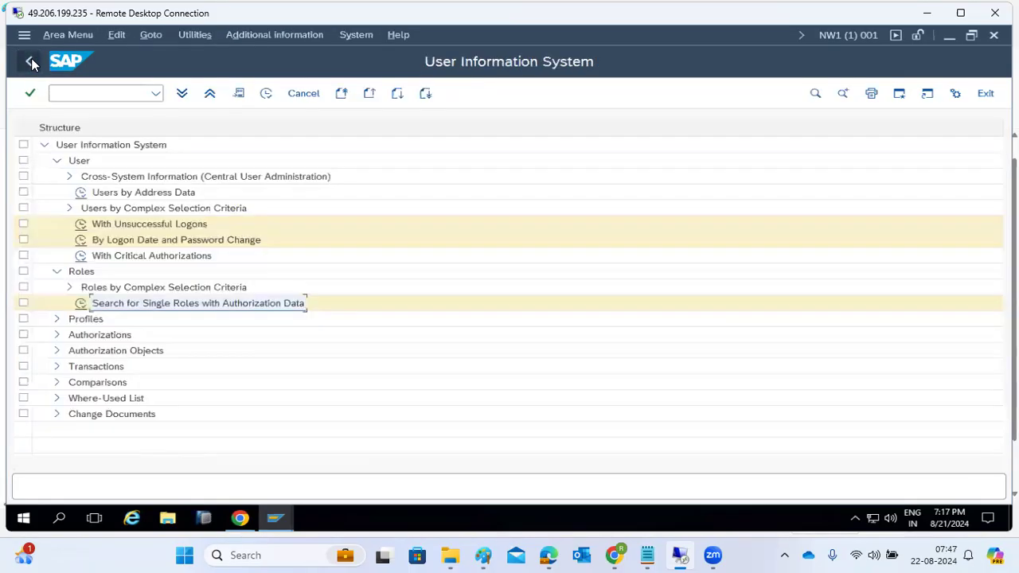
Run the Executable Transactions for User report for user BASIS.
click(57, 368)
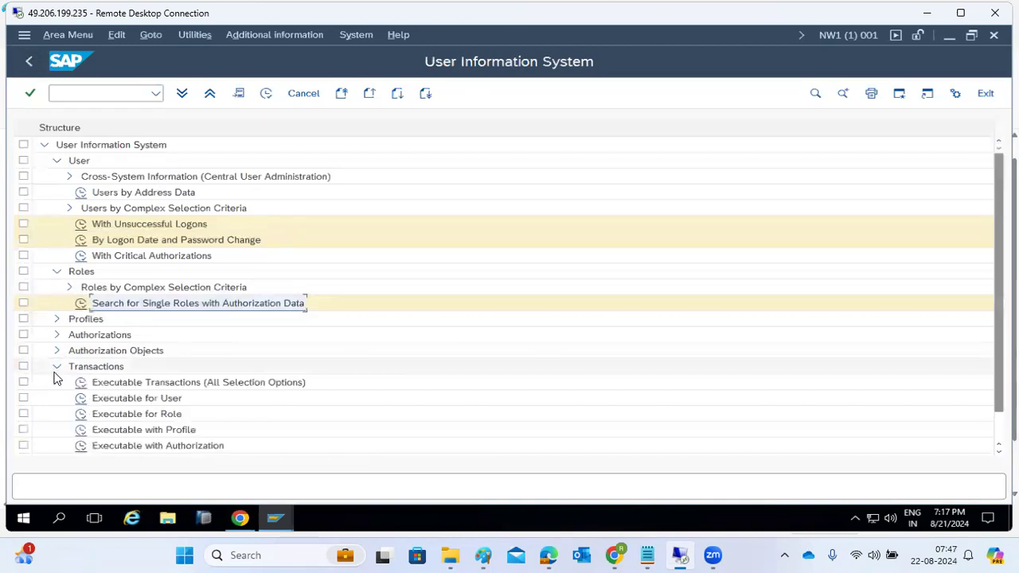
double_click(81, 400)
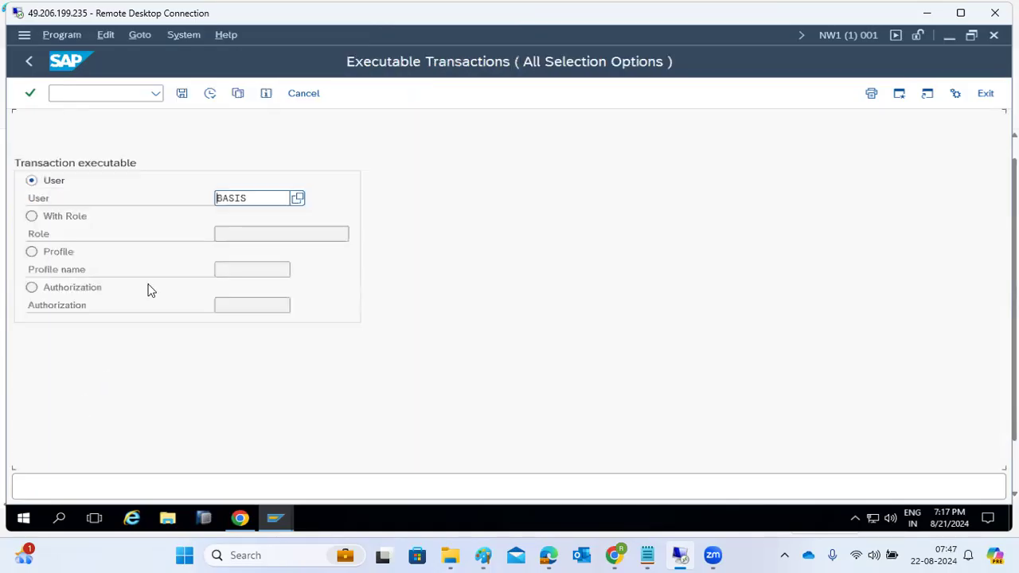
click(210, 93)
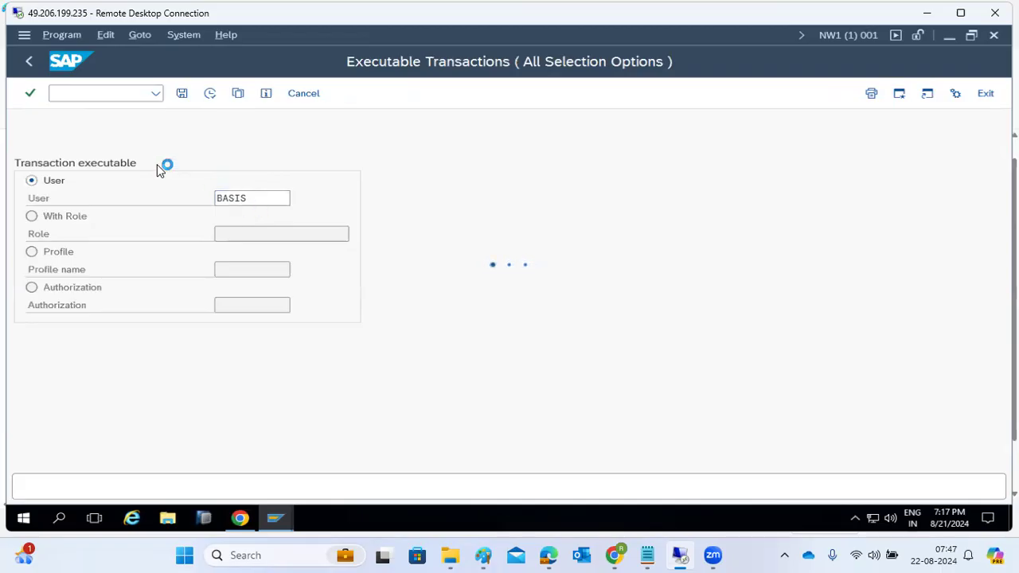
Stop the hanging report and switch to the ECD client 100 session.
click(24, 34)
click(61, 204)
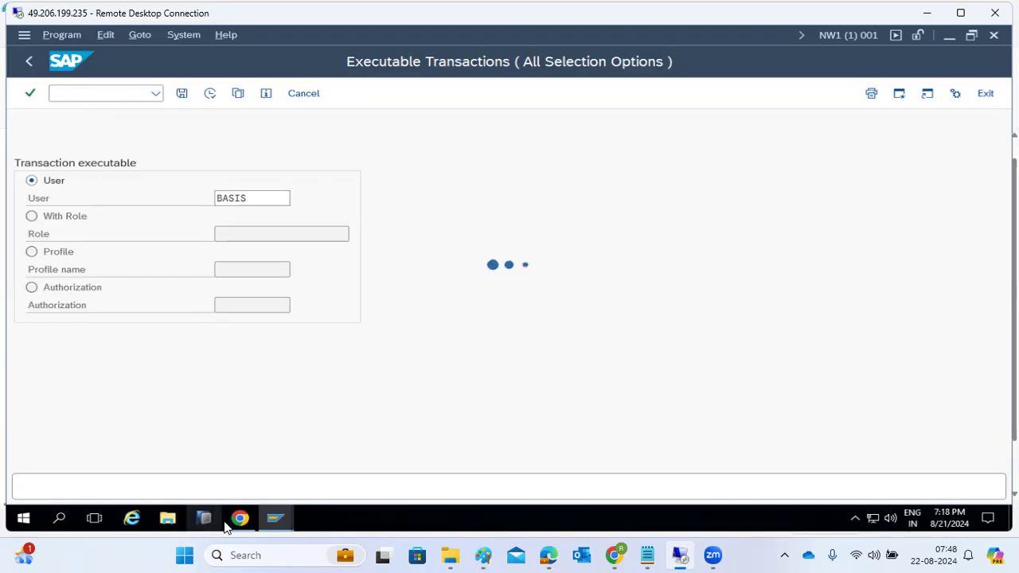
click(266, 523)
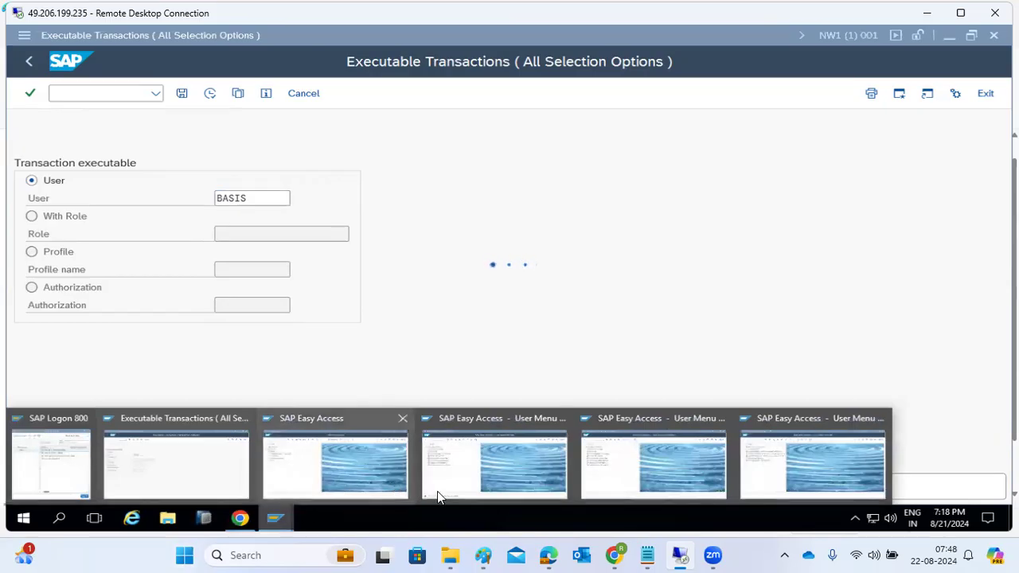
mouse_move(617, 554)
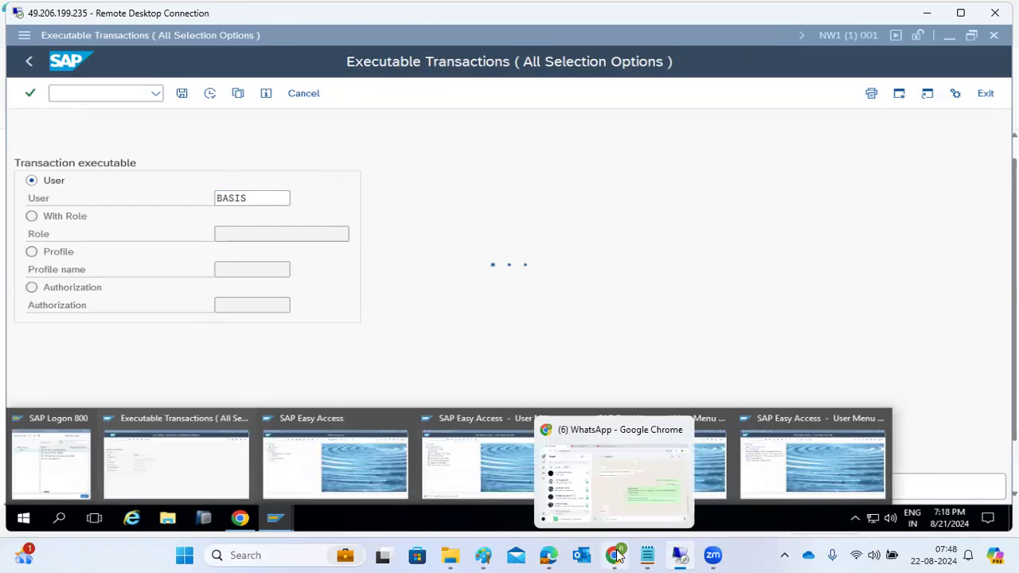
click(809, 471)
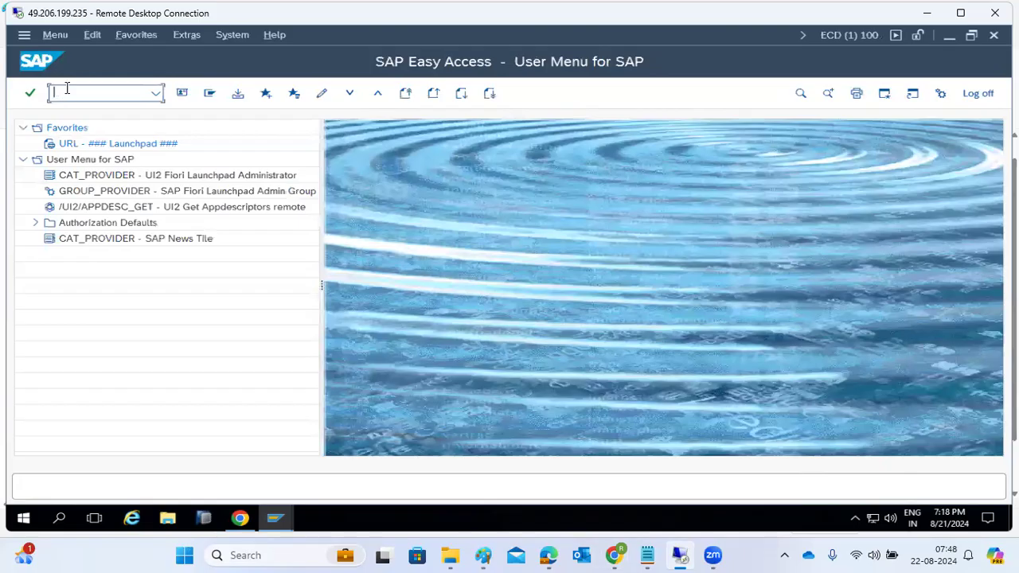
In the NW1 session, list logged-on users with AL08 (DEMO2 logged on), then go back.
click(275, 518)
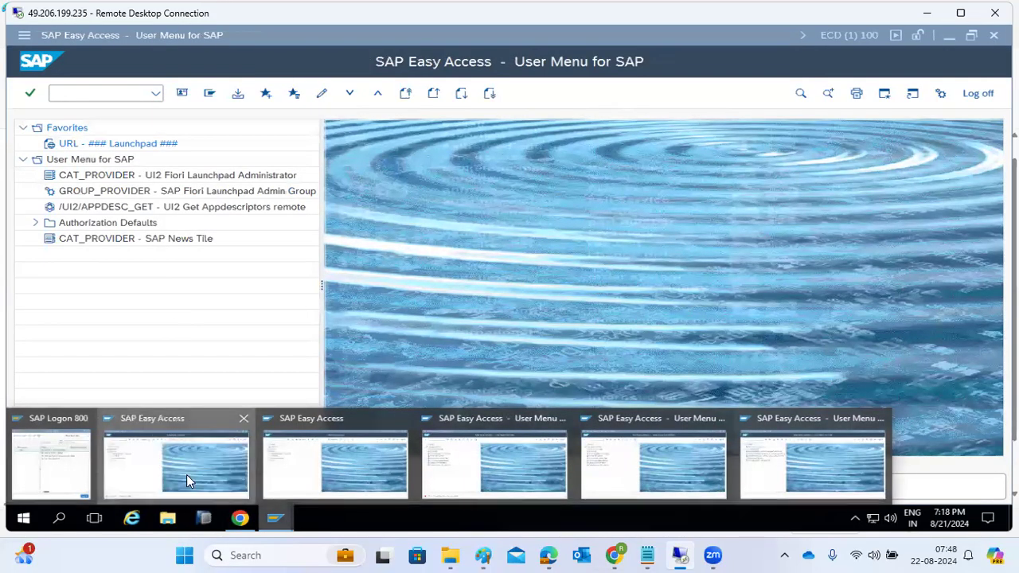
click(187, 475)
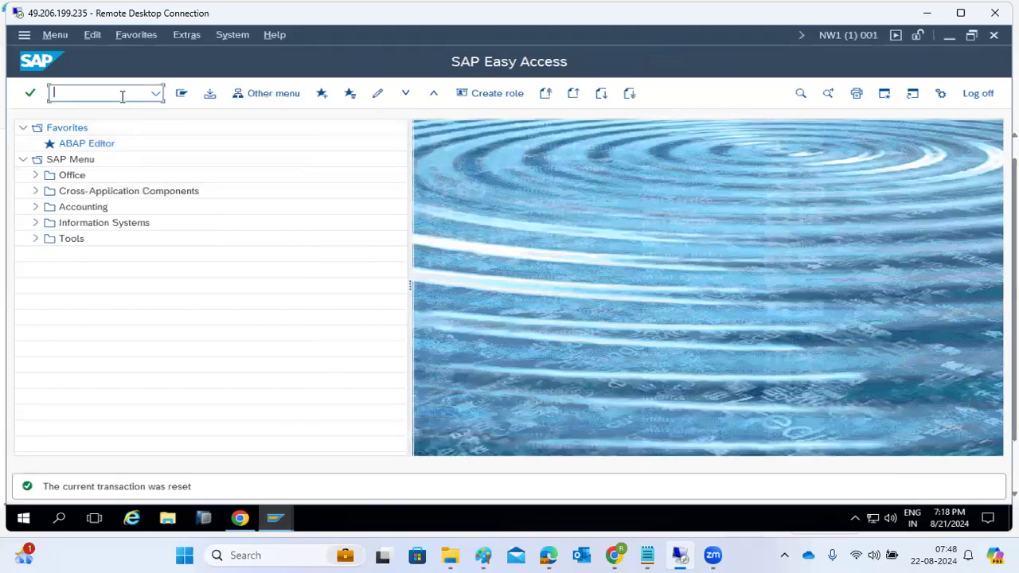
text(al08)
key(Return)
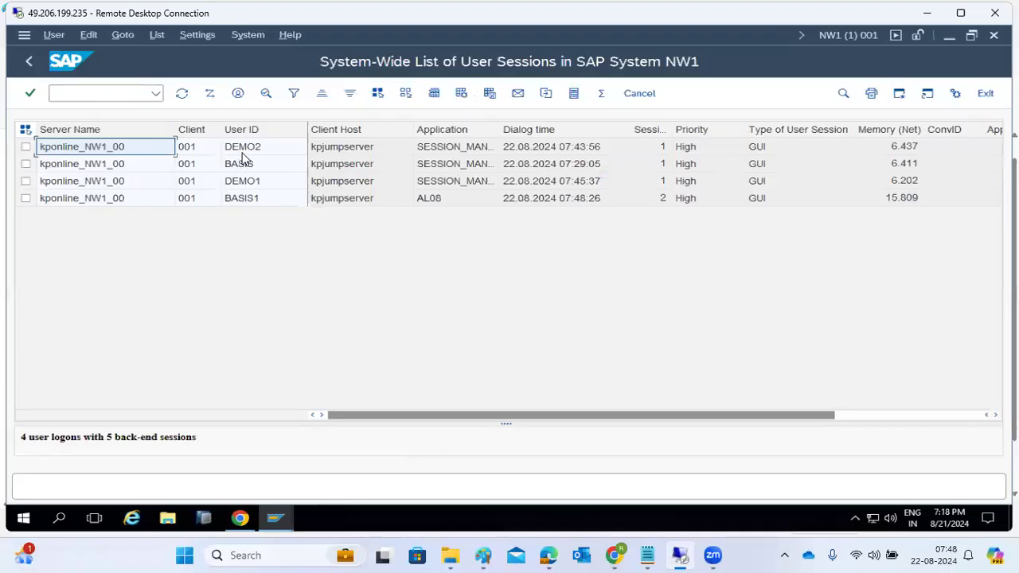
click(28, 63)
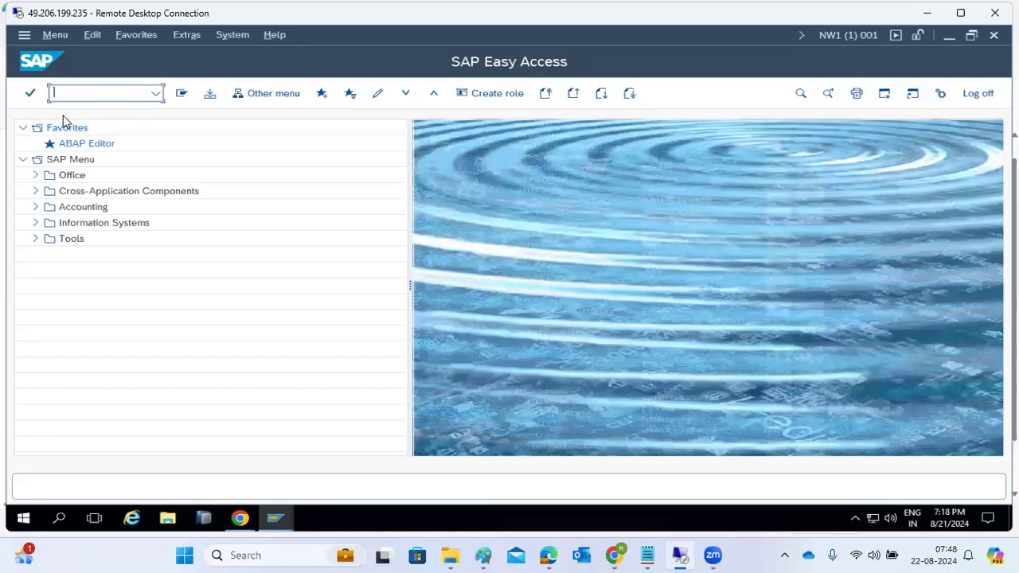
End the NW1 session with /nex and try PFCG in the remaining window.
text(se3)
key(BackSpace)
key(BackSpace)
key(BackSpace)
text(/nex)
key(Return)
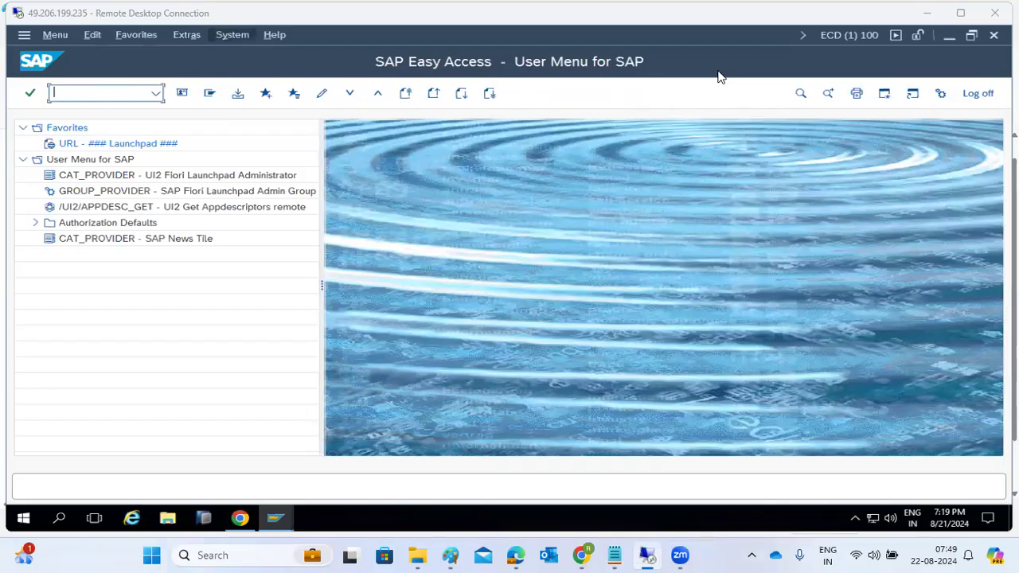
click(113, 95)
text(pfcg)
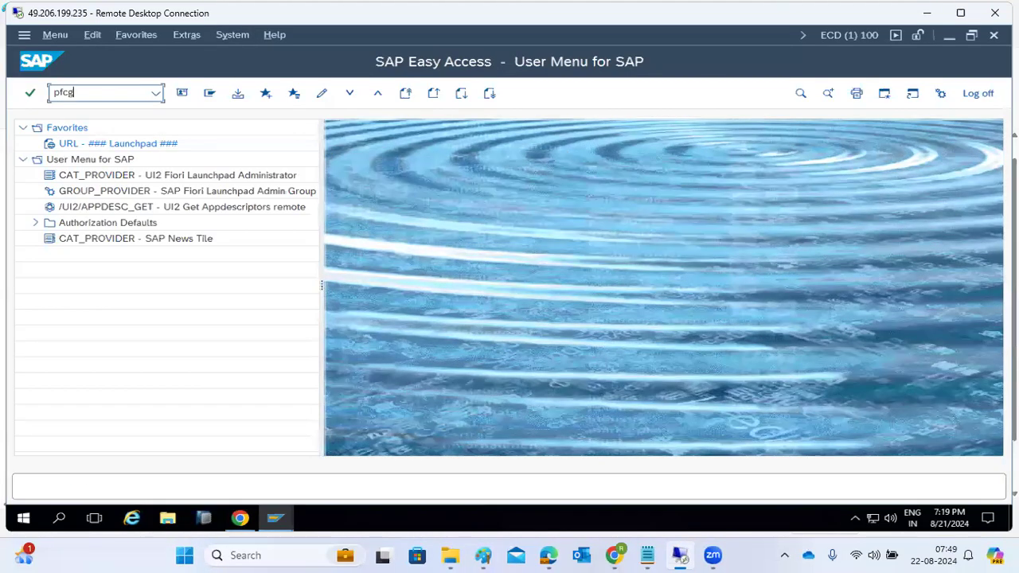
key(Return)
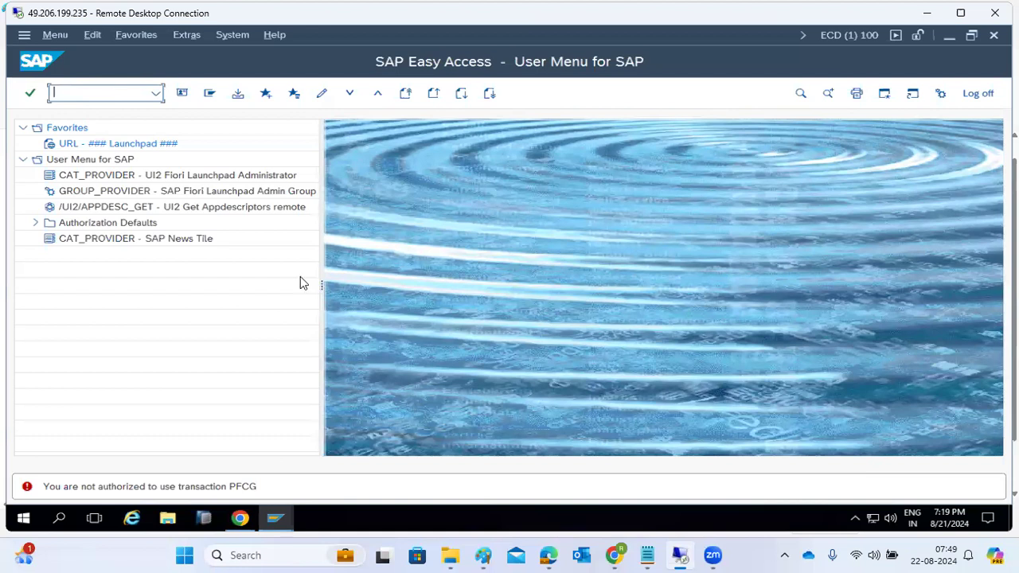
Switch to the ECD session, check its system and user details, and retry PFCG.
click(285, 519)
click(182, 464)
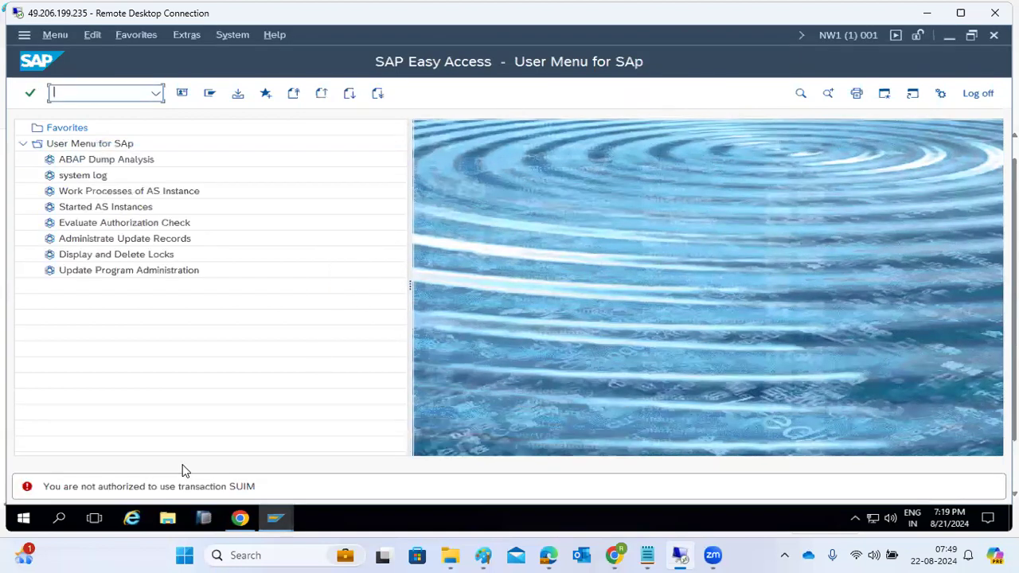
mouse_move(271, 521)
click(328, 464)
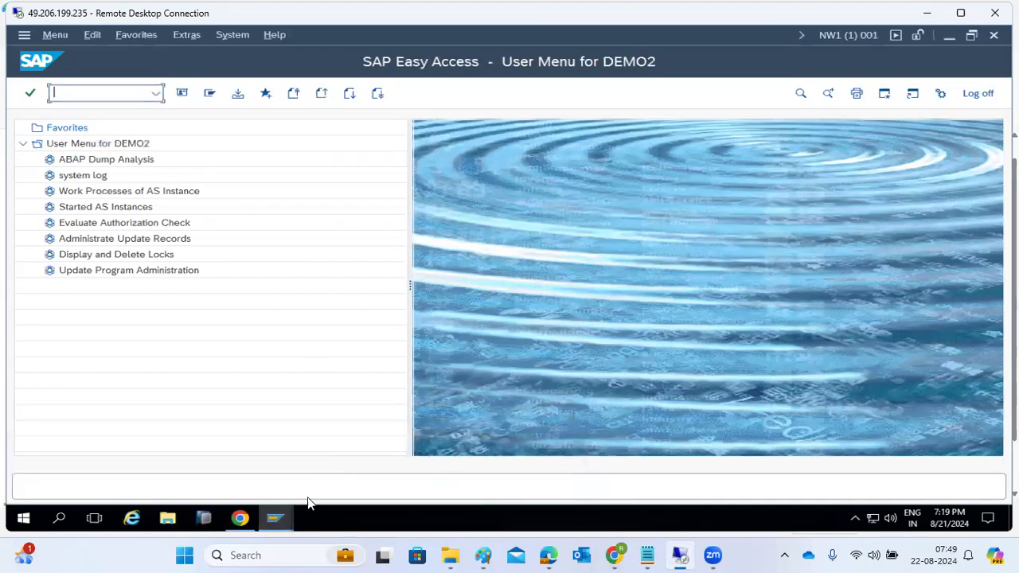
click(510, 485)
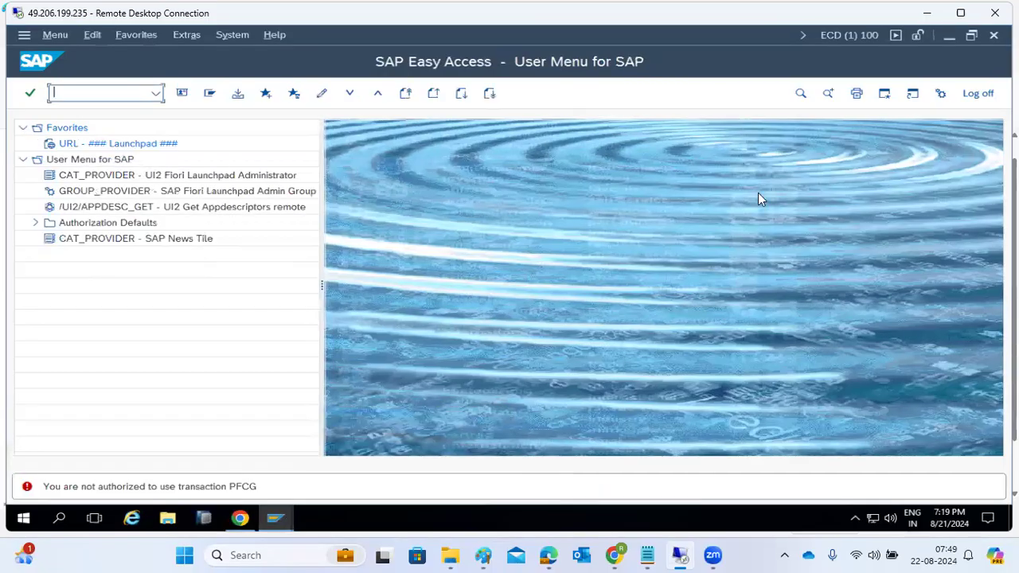
click(822, 35)
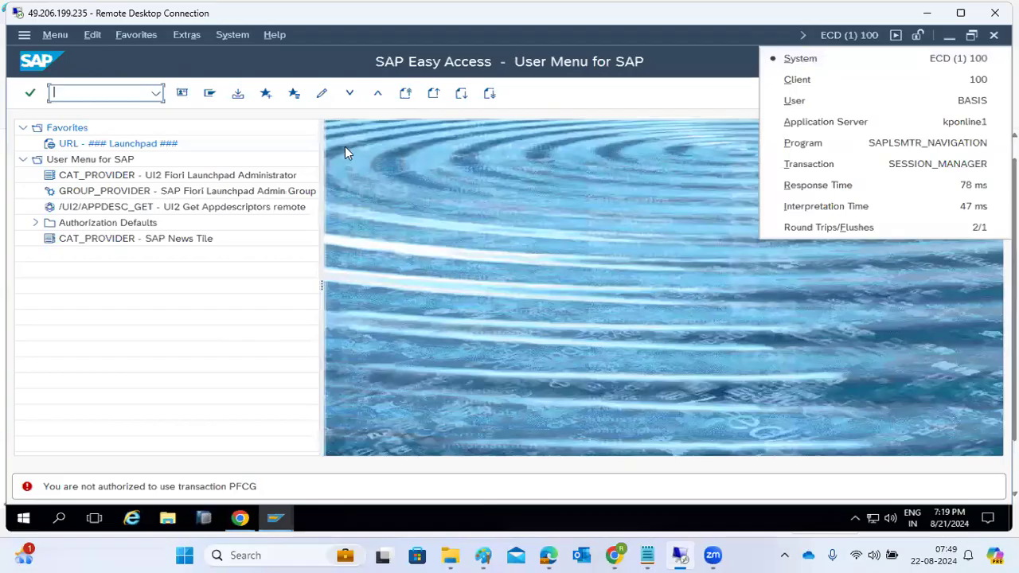
click(100, 93)
text(pfcg)
key(Return)
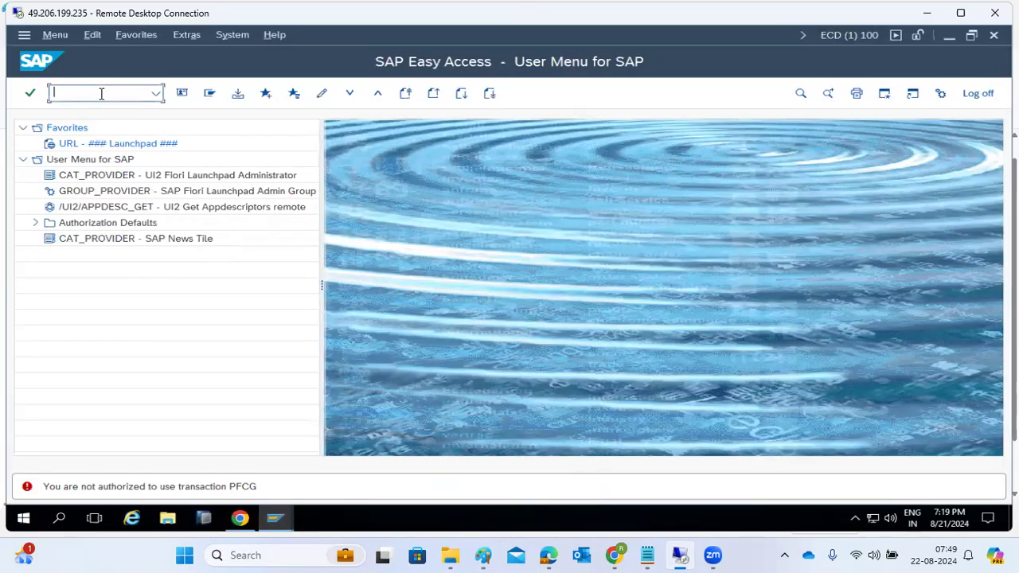
End the ECD session, try SUIM, end the last session and close SAP Logon.
text(/nex)
key(Return)
text(suim)
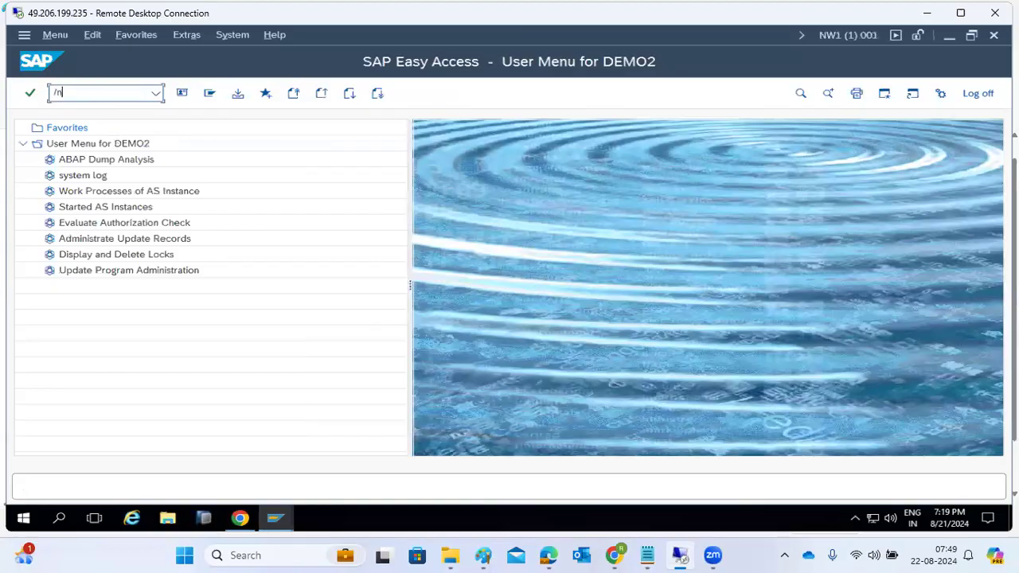
key(Return)
text(/nex)
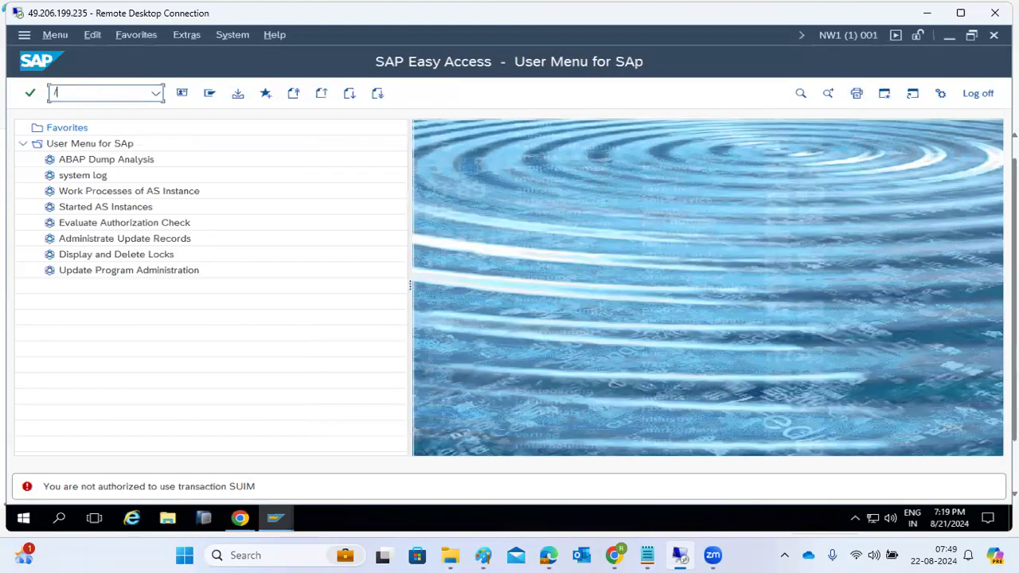
key(Return)
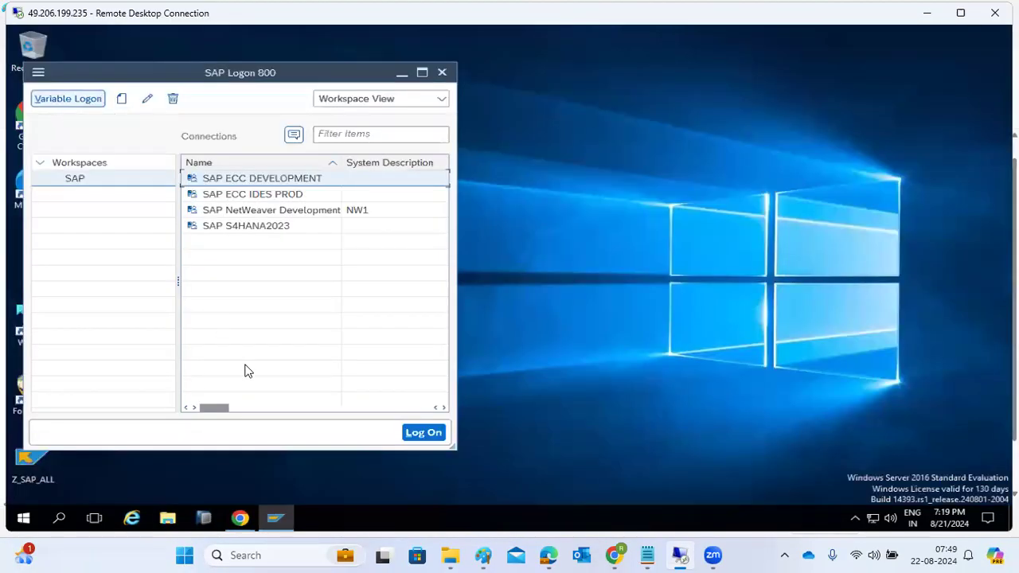
click(442, 74)
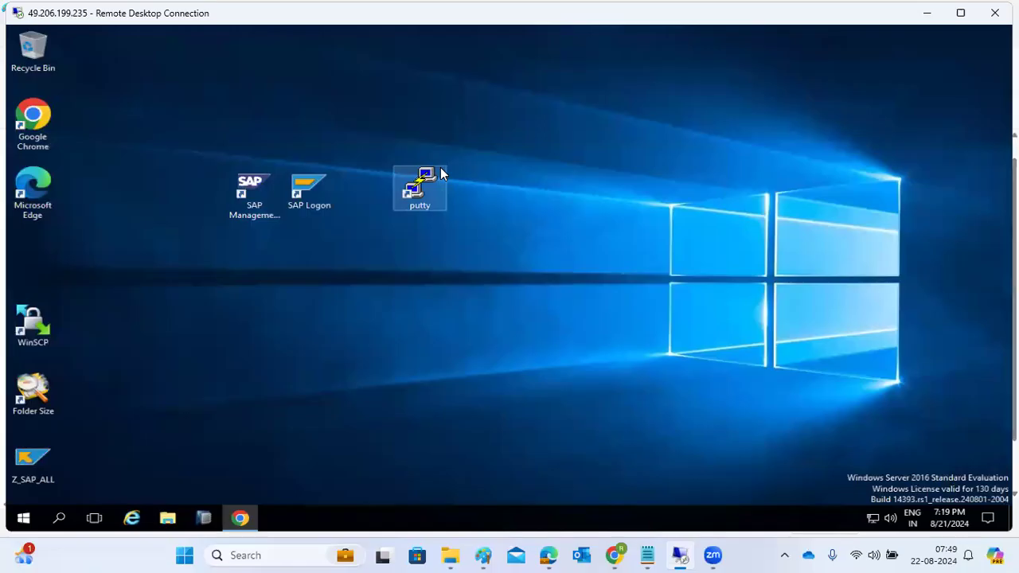